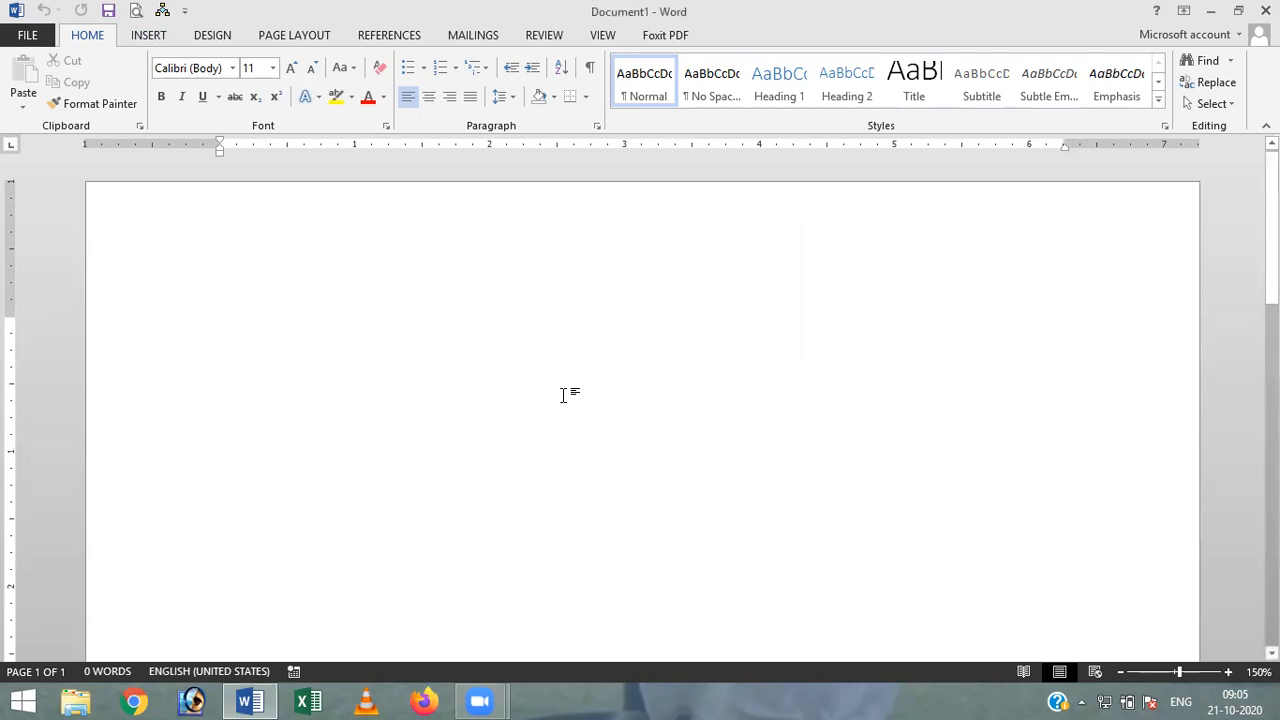
Step: Insert a rectangle shape about 3.27" wide and 1.6" high near the page's upper margin
left_click(145, 37)
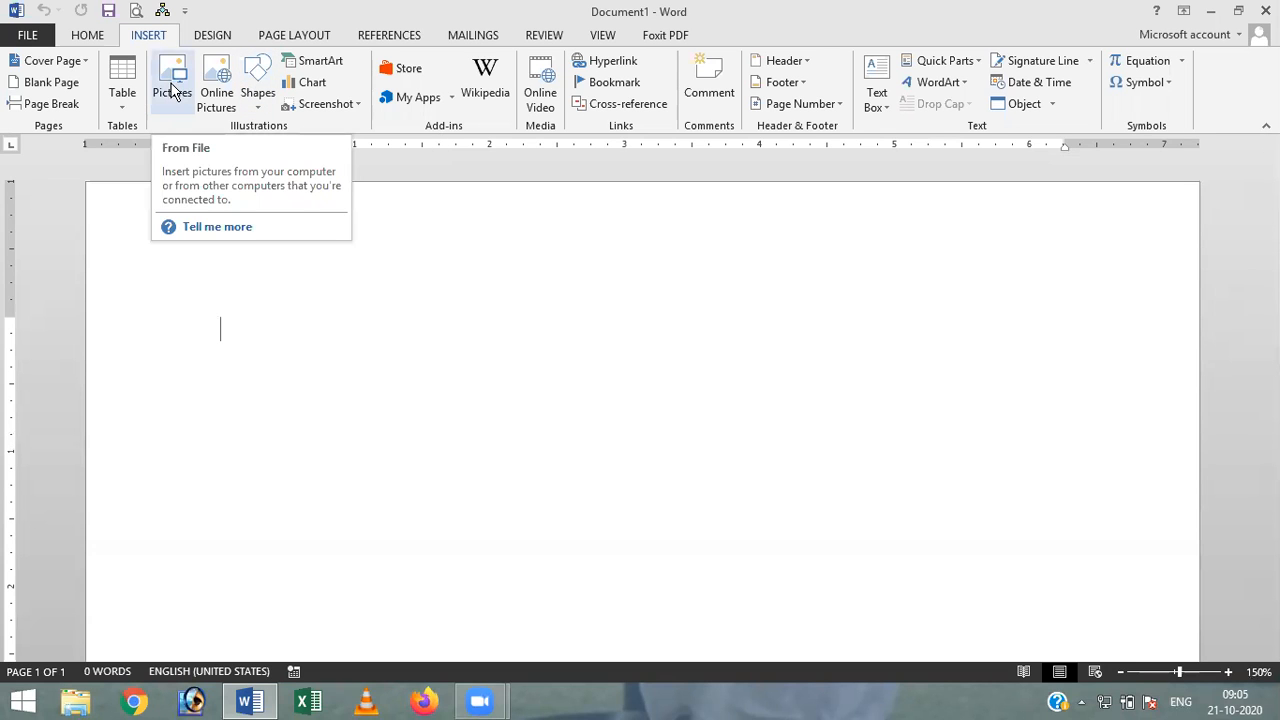
left_click(258, 98)
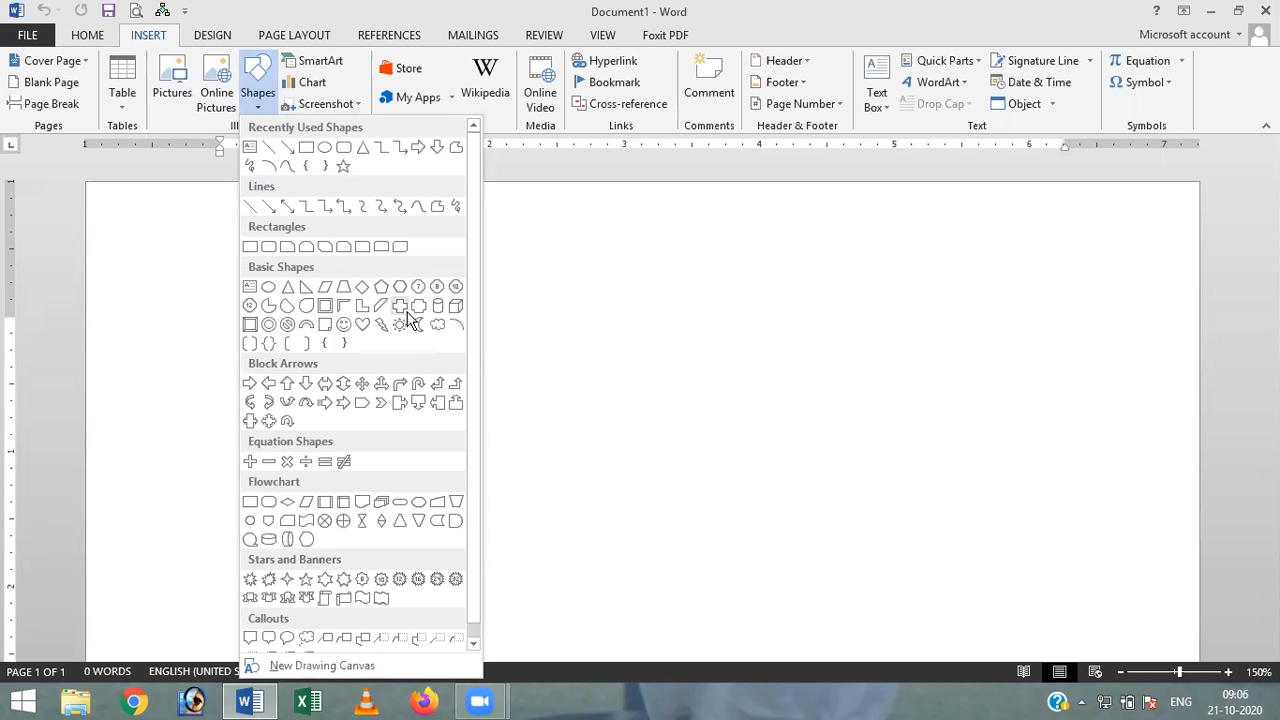
left_click(306, 148)
left_click_drag(220, 288, 662, 505)
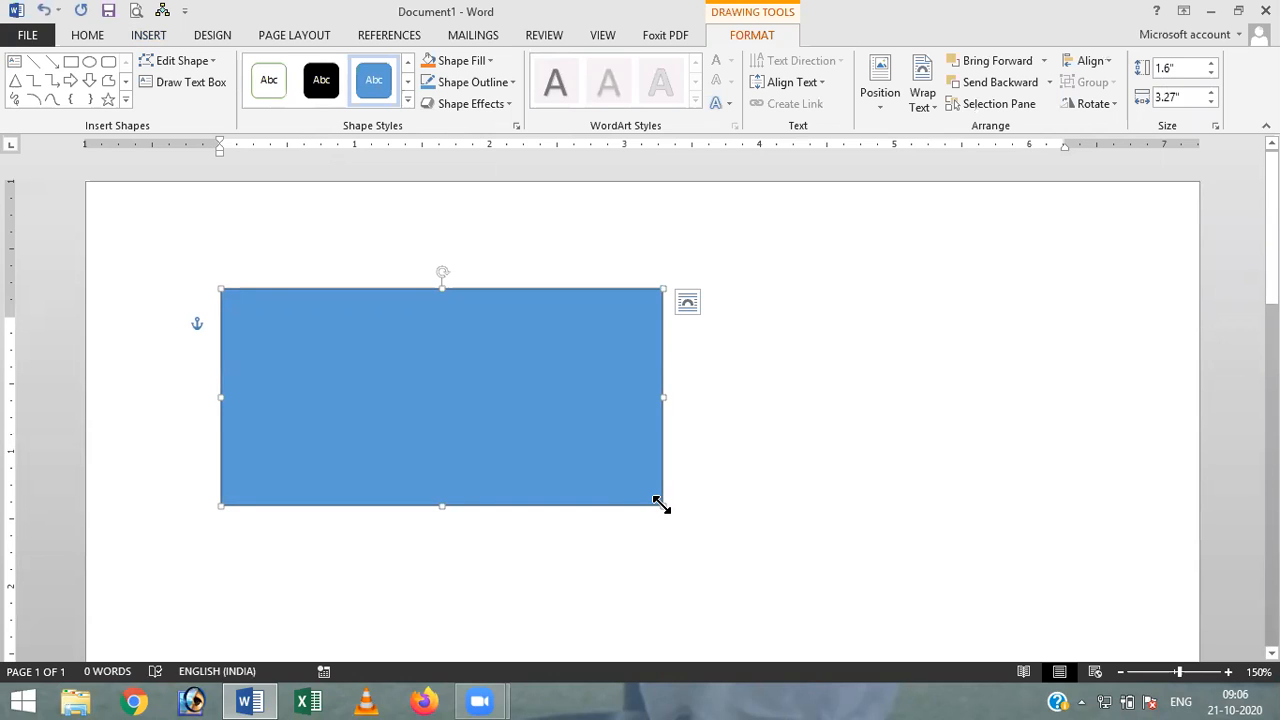
Step: Resize the rectangle to about 2.06" wide by 1.56" high and move it toward the middle of the page
left_click_drag(609, 398, 508, 396)
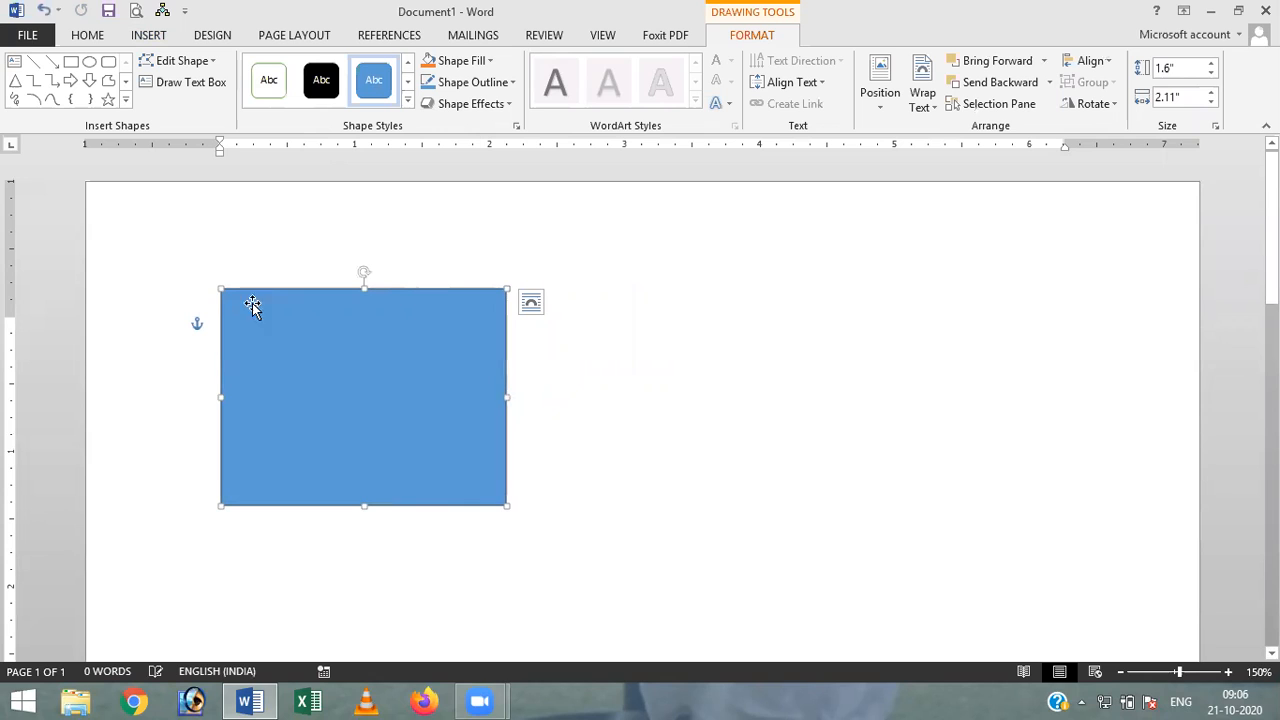
mouse_move(220, 287)
left_mouse_down()
mouse_move(260, 317)
mouse_move(226, 288)
left_mouse_up()
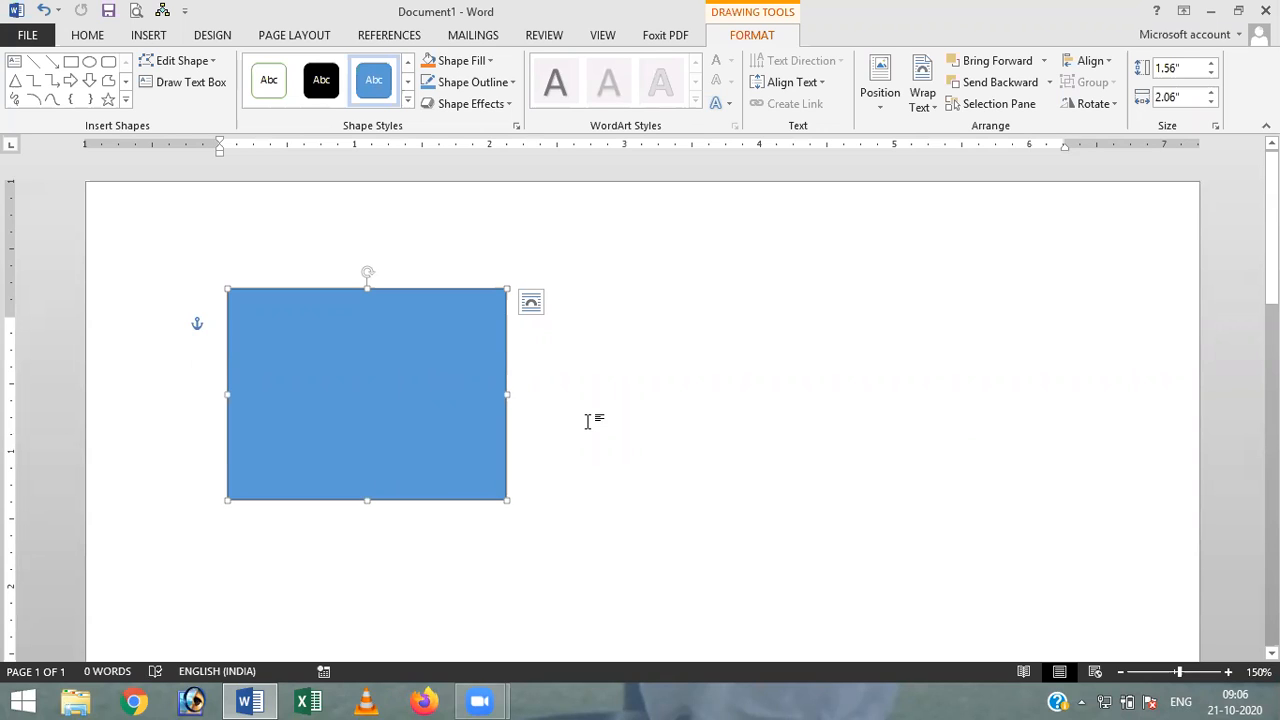
mouse_move(368, 271)
left_mouse_down()
mouse_move(400, 273)
mouse_move(326, 254)
mouse_move(286, 266)
mouse_move(396, 273)
mouse_move(320, 251)
mouse_move(389, 254)
mouse_move(349, 251)
mouse_move(367, 255)
left_mouse_up()
left_click_drag(334, 351, 516, 360)
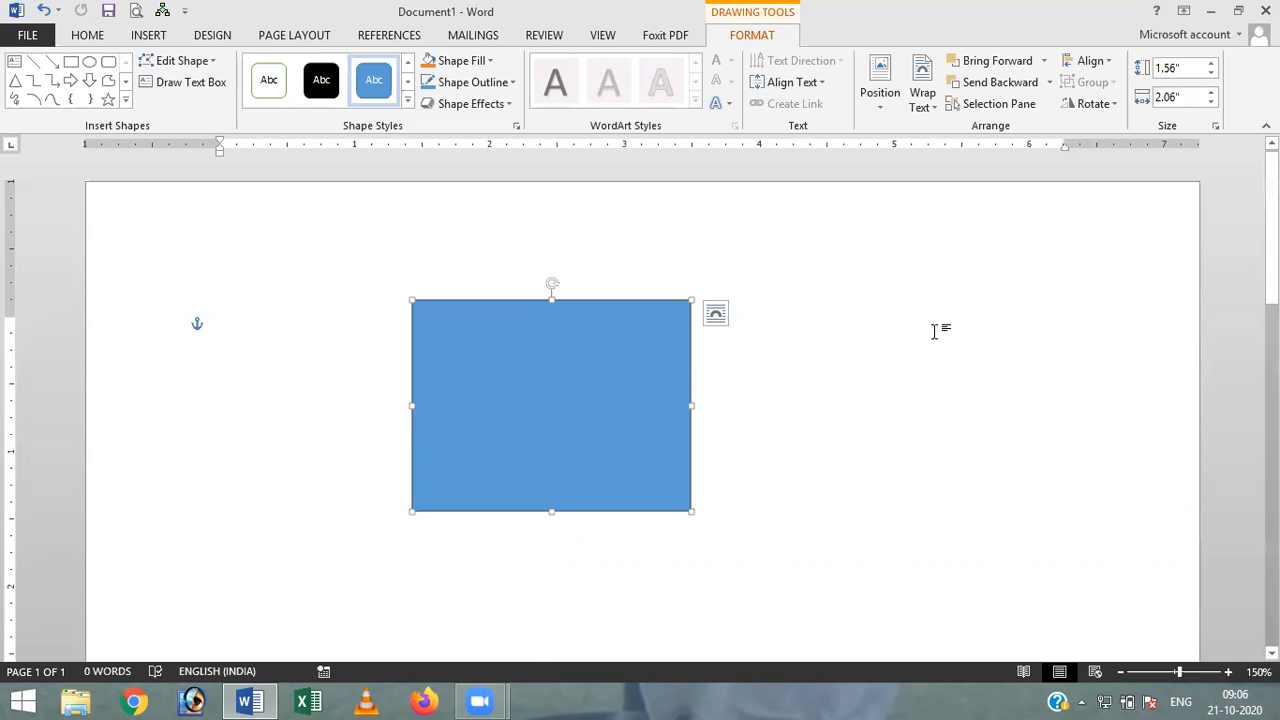
left_click(934, 331)
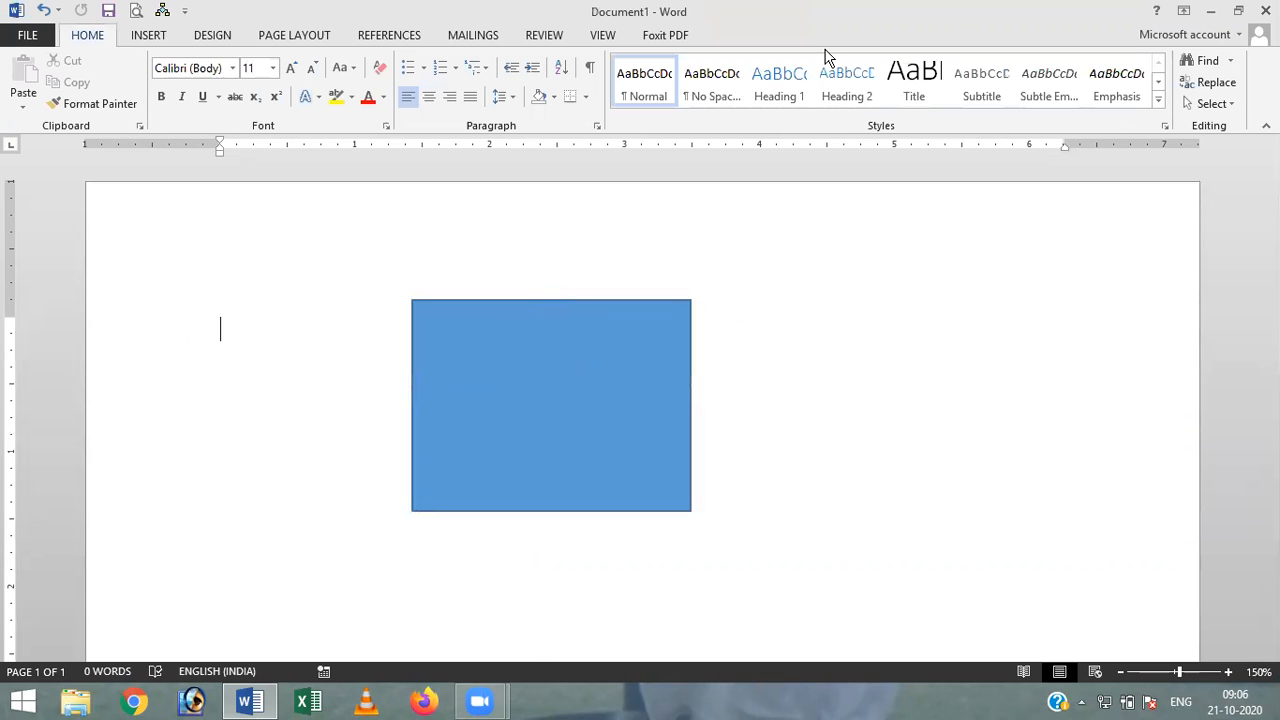
Step: Apply the glossy orange preset shape style from the most intense row to the rectangle
left_click(503, 401)
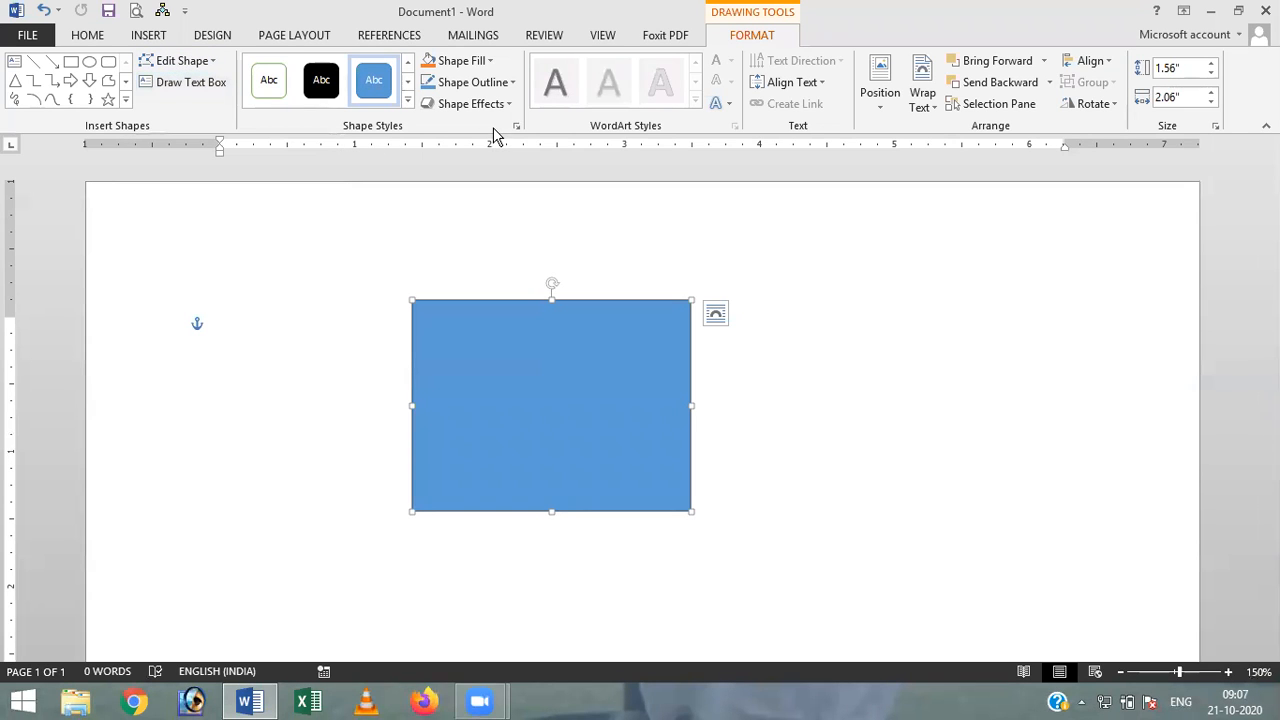
left_click(407, 104)
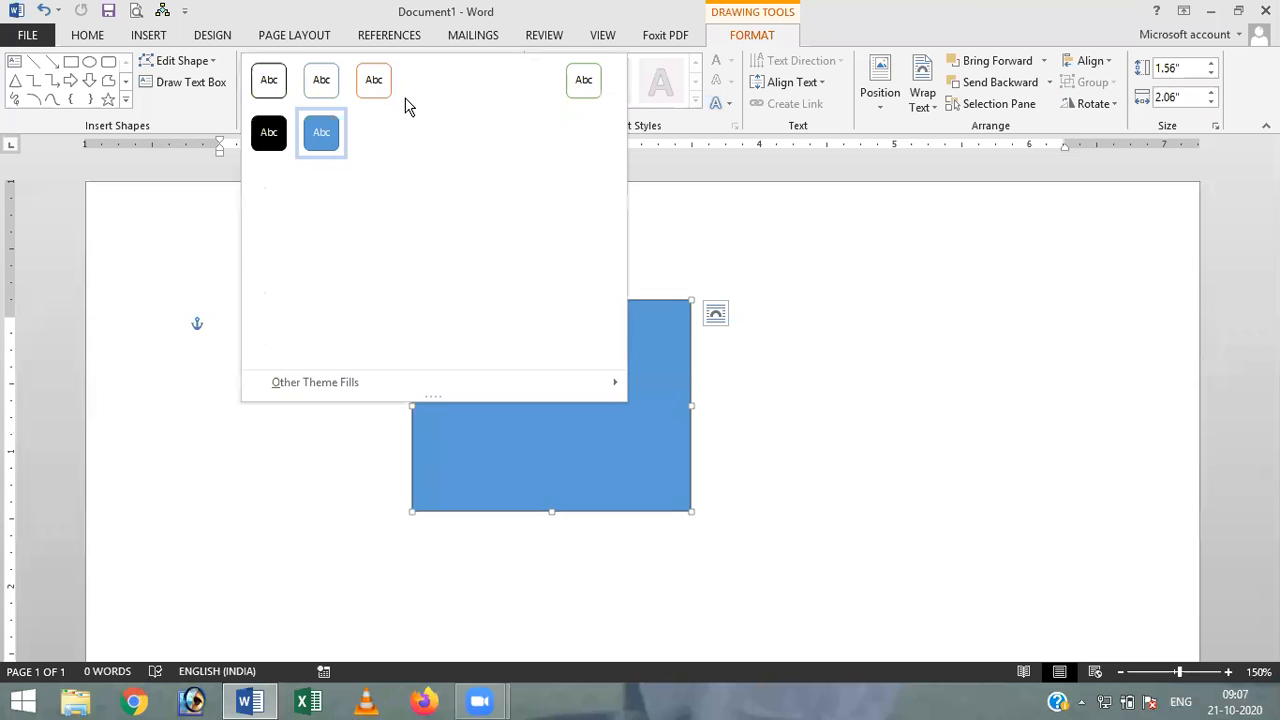
key("Escape")
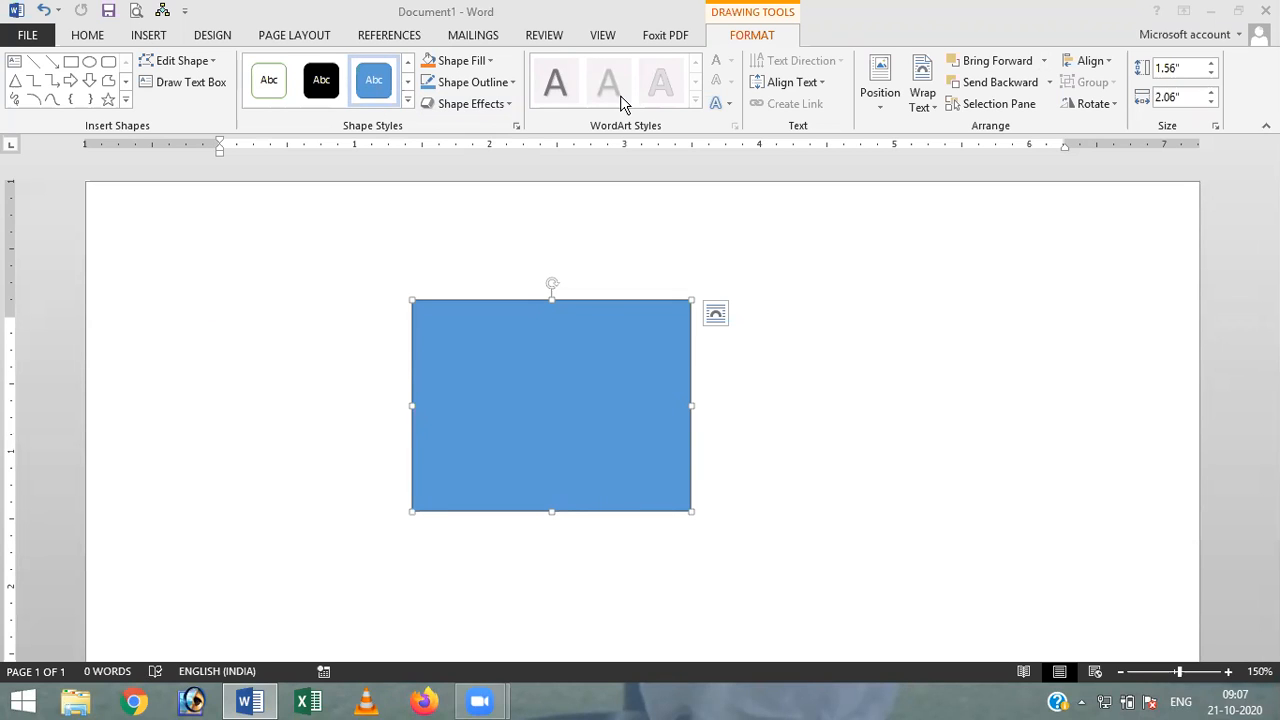
left_click(407, 103)
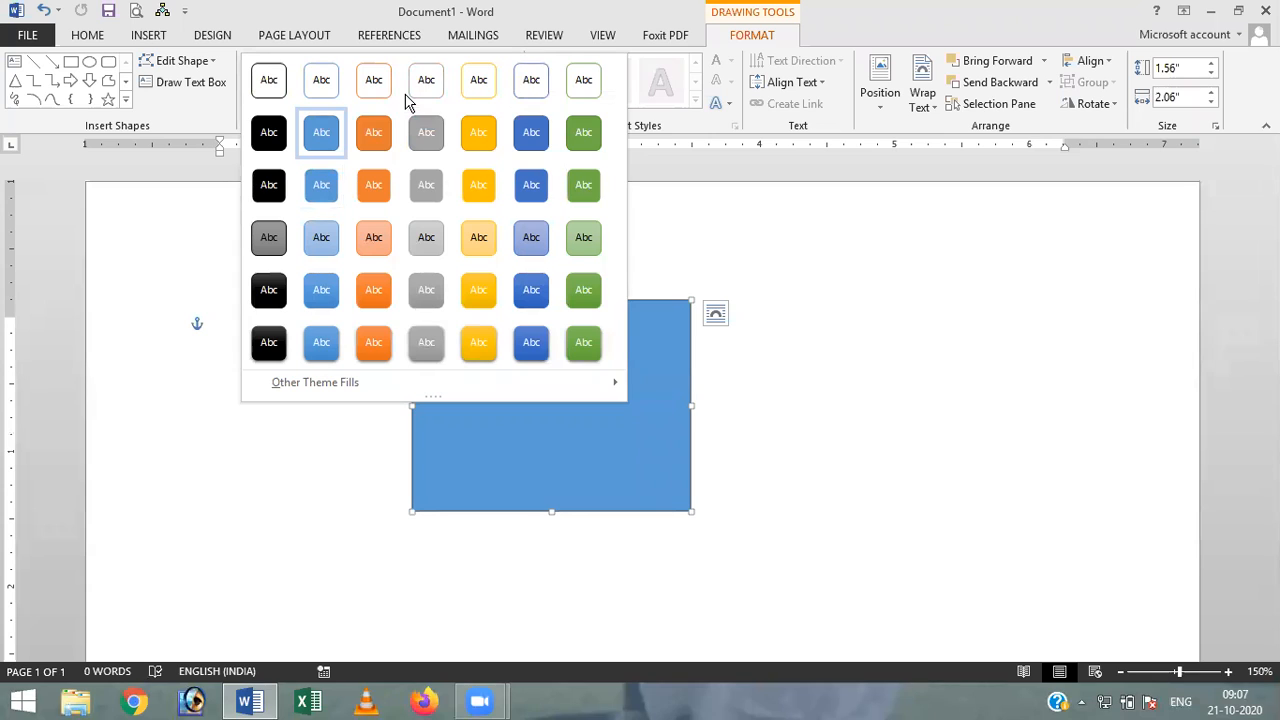
left_click(370, 345)
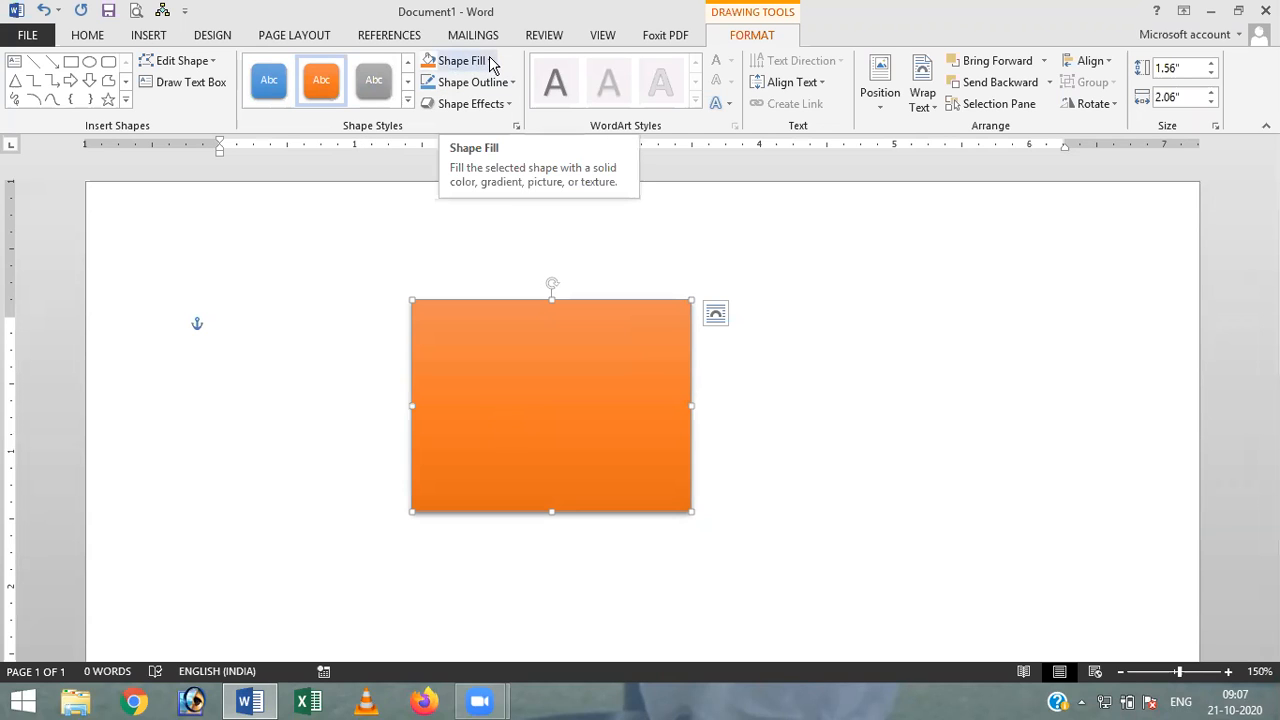
Step: Fill the rectangle with a custom green of about RGB 16, 152, 19
left_click(491, 64)
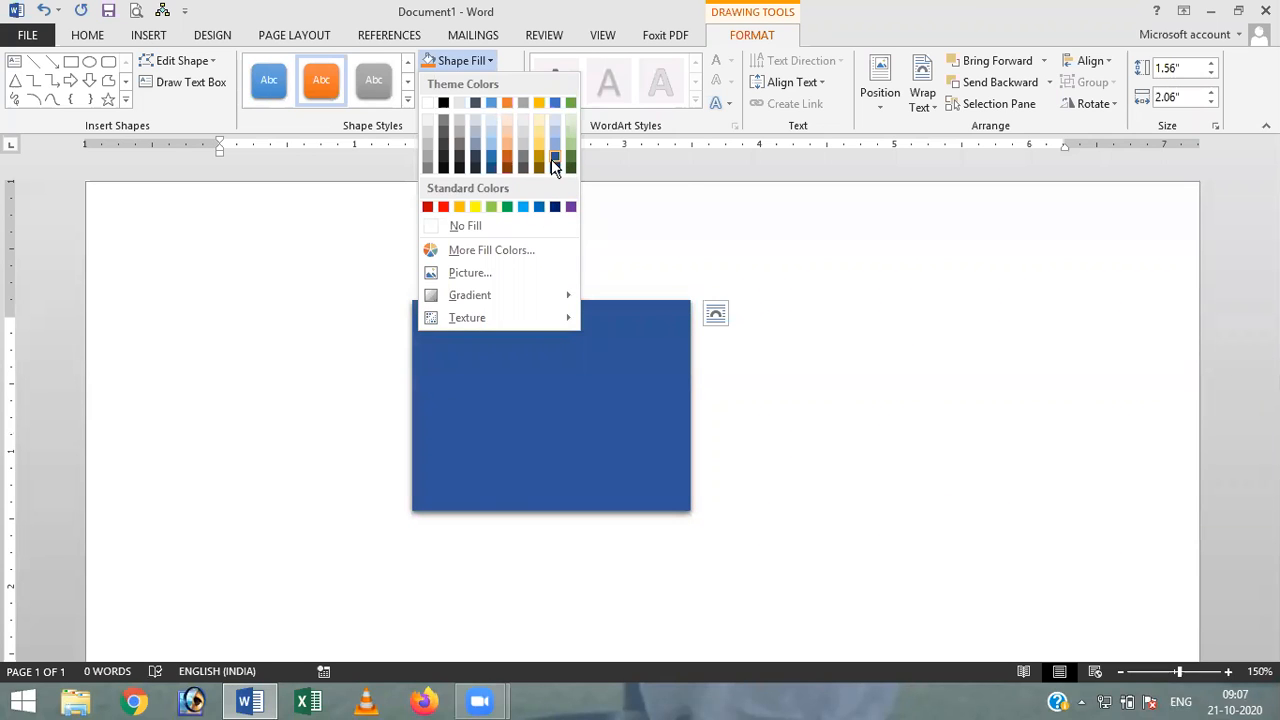
left_click(527, 250)
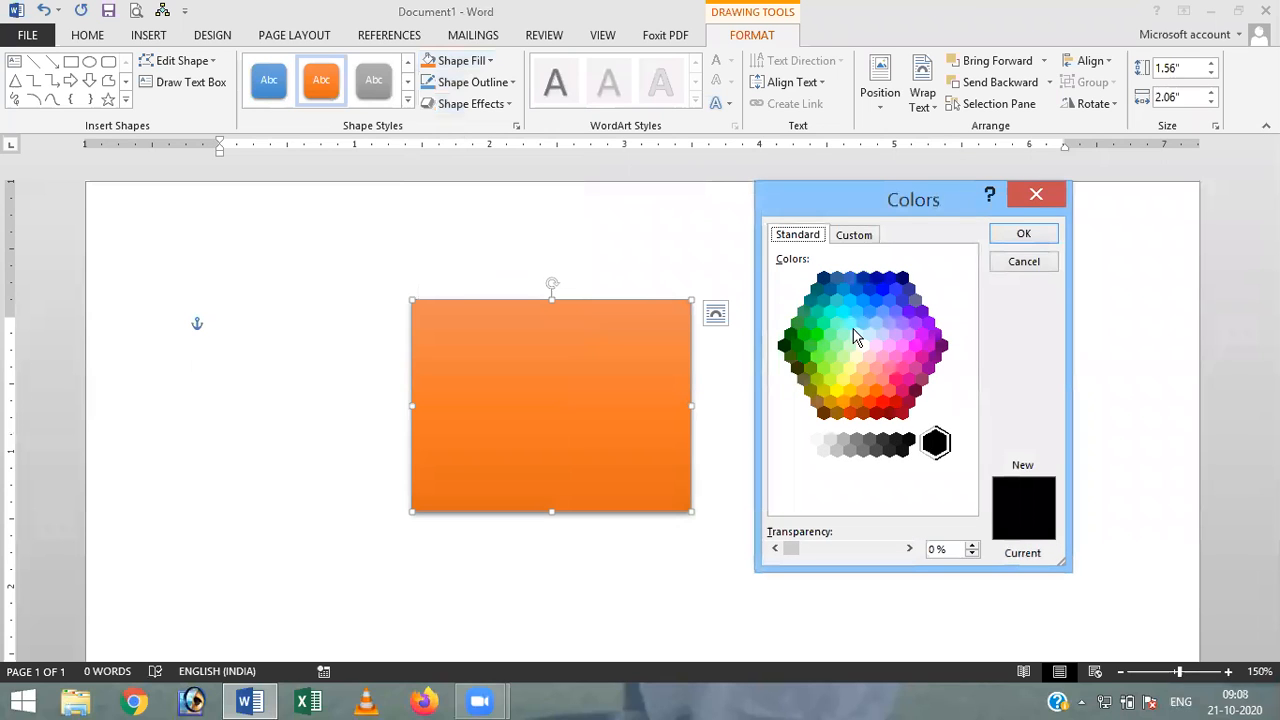
left_click(837, 324)
left_click(908, 312)
left_click(908, 379)
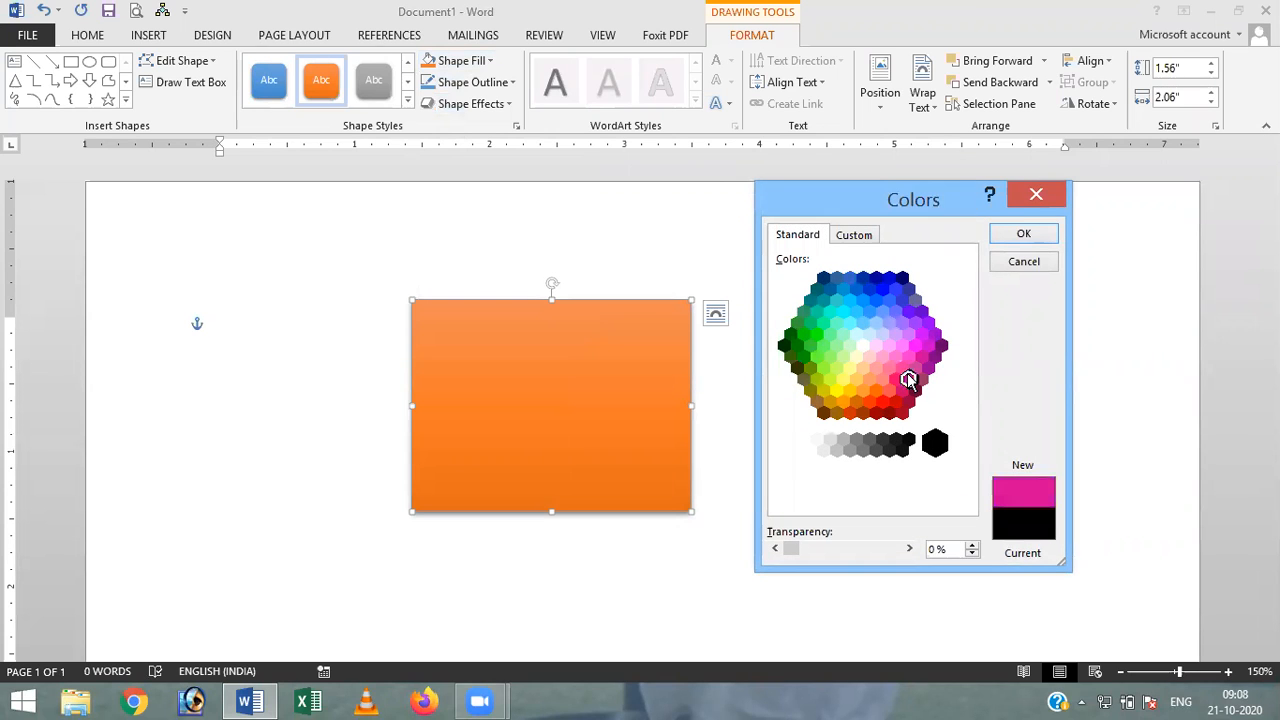
left_click(857, 237)
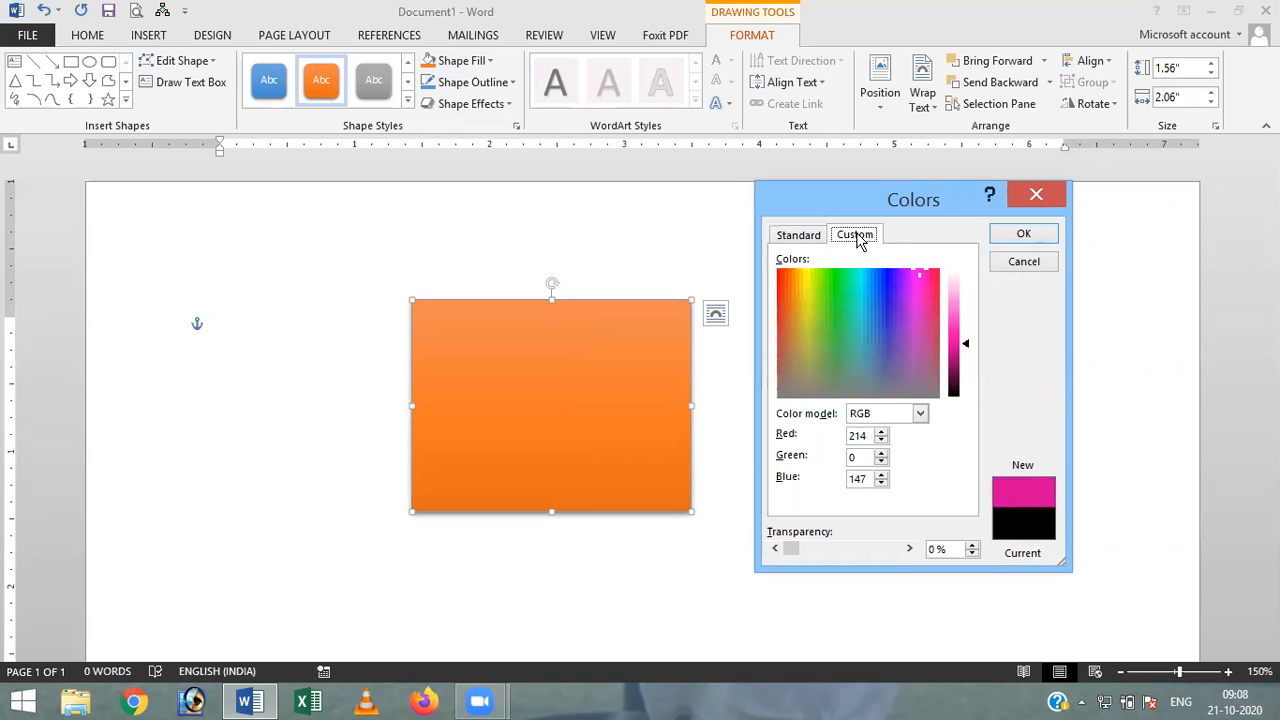
left_click(830, 292)
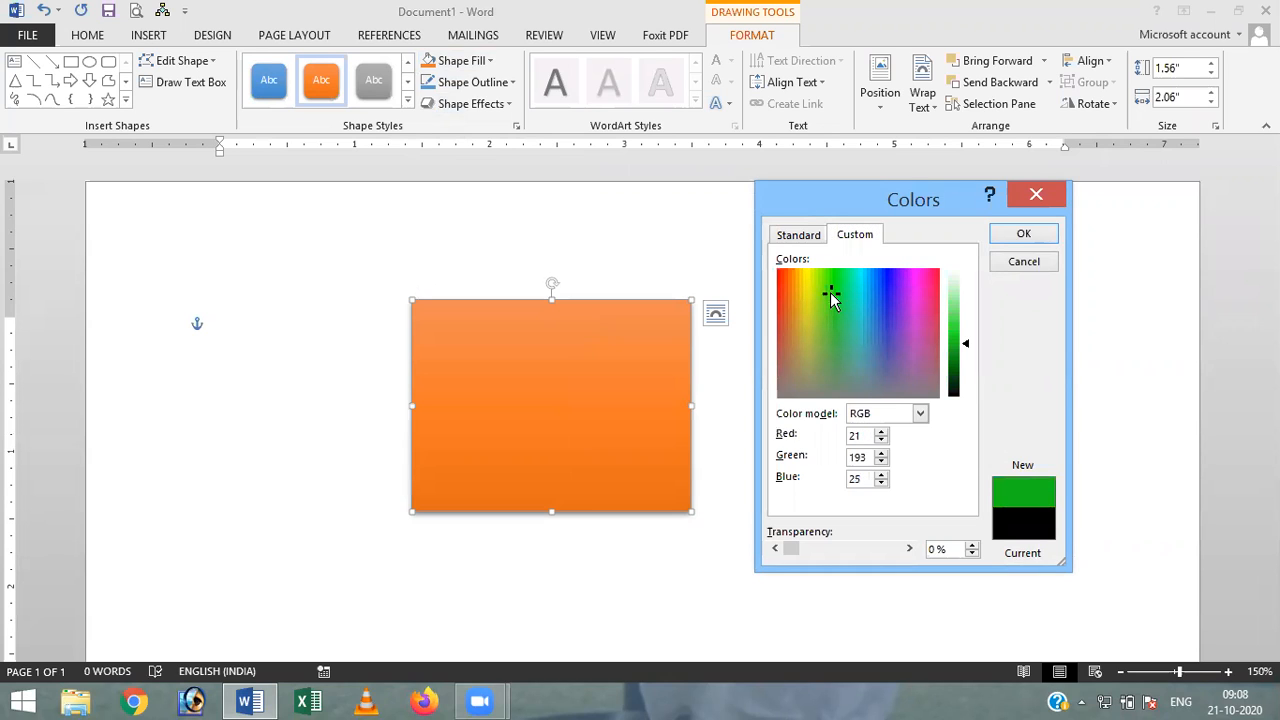
mouse_move(968, 347)
left_mouse_down()
mouse_move(966, 320)
mouse_move(972, 370)
mouse_move(966, 320)
mouse_move(965, 347)
left_mouse_up()
mouse_move(969, 352)
left_mouse_down()
mouse_move(968, 366)
mouse_move(977, 356)
left_mouse_up()
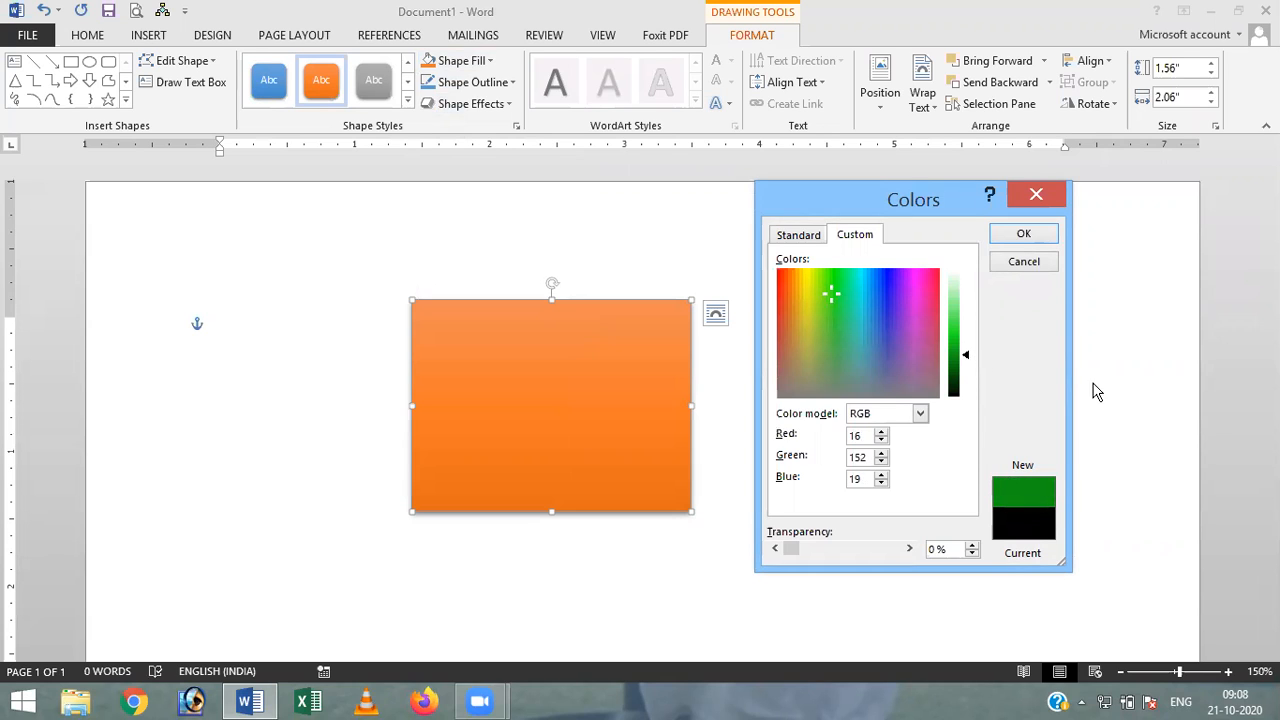
left_click(1018, 234)
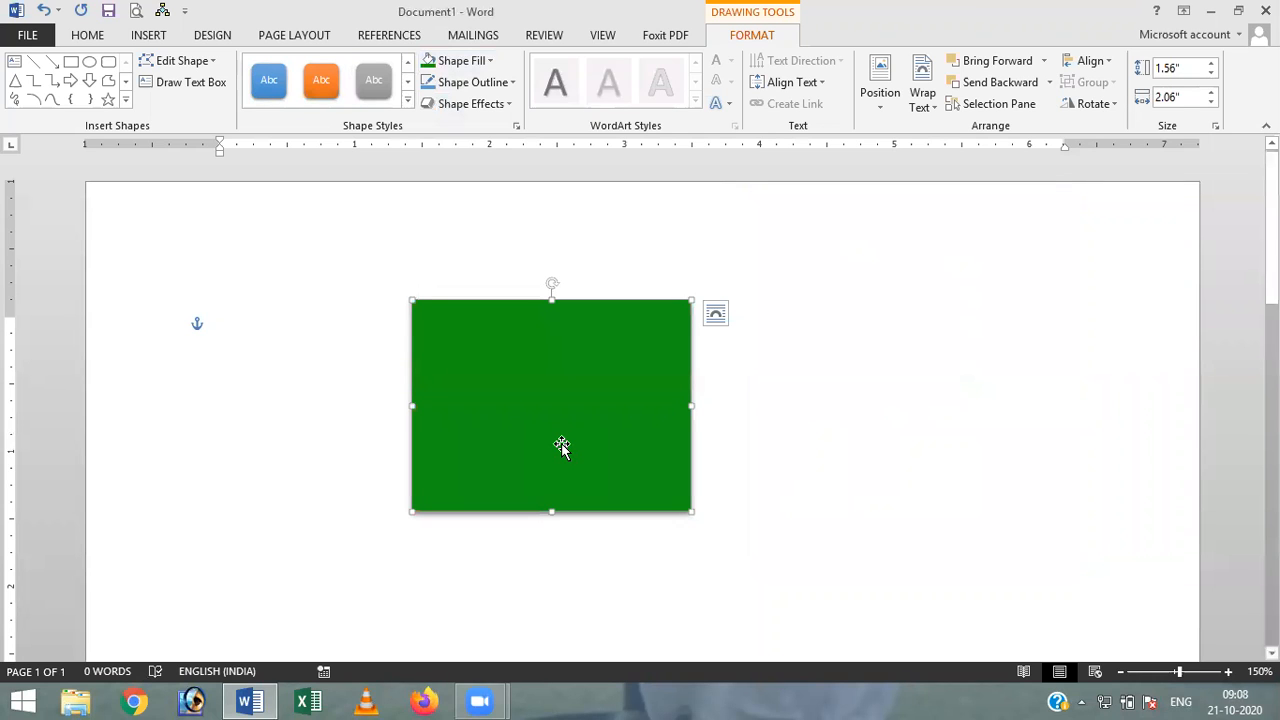
Step: Fill the rectangle with the offline picture 01 from the maurya folder in Pictures
left_click(491, 61)
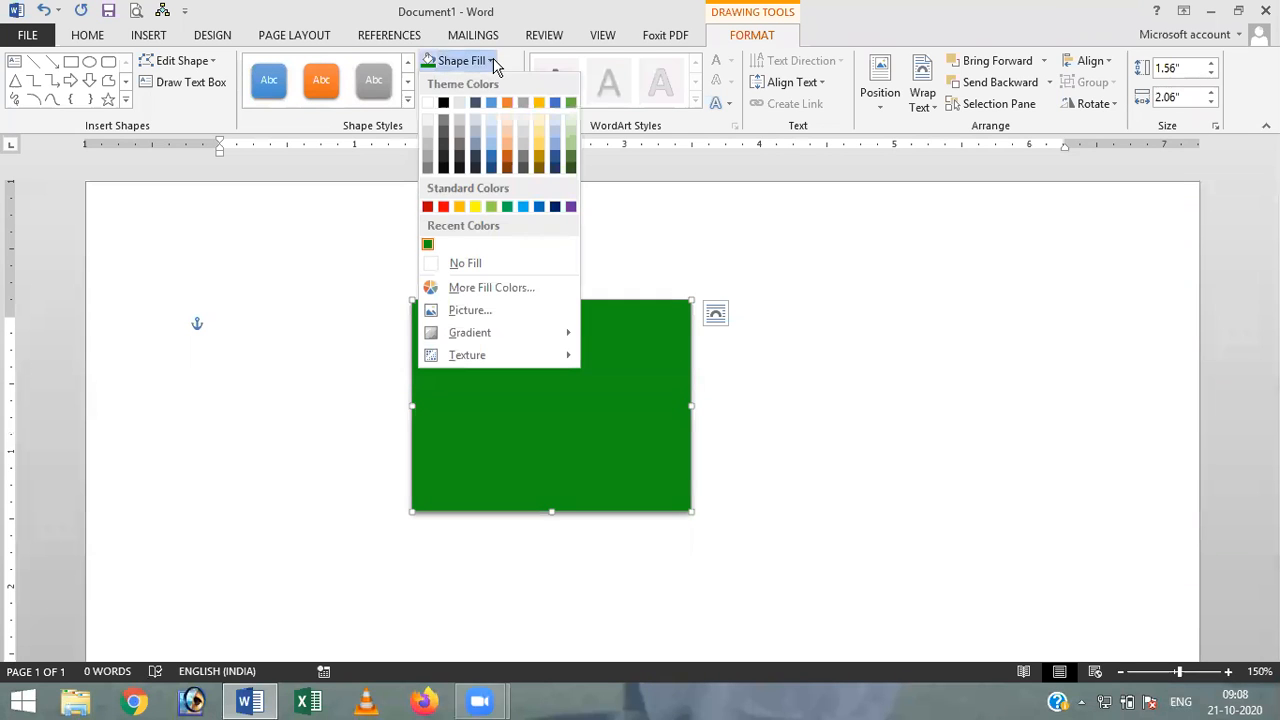
left_click(469, 311)
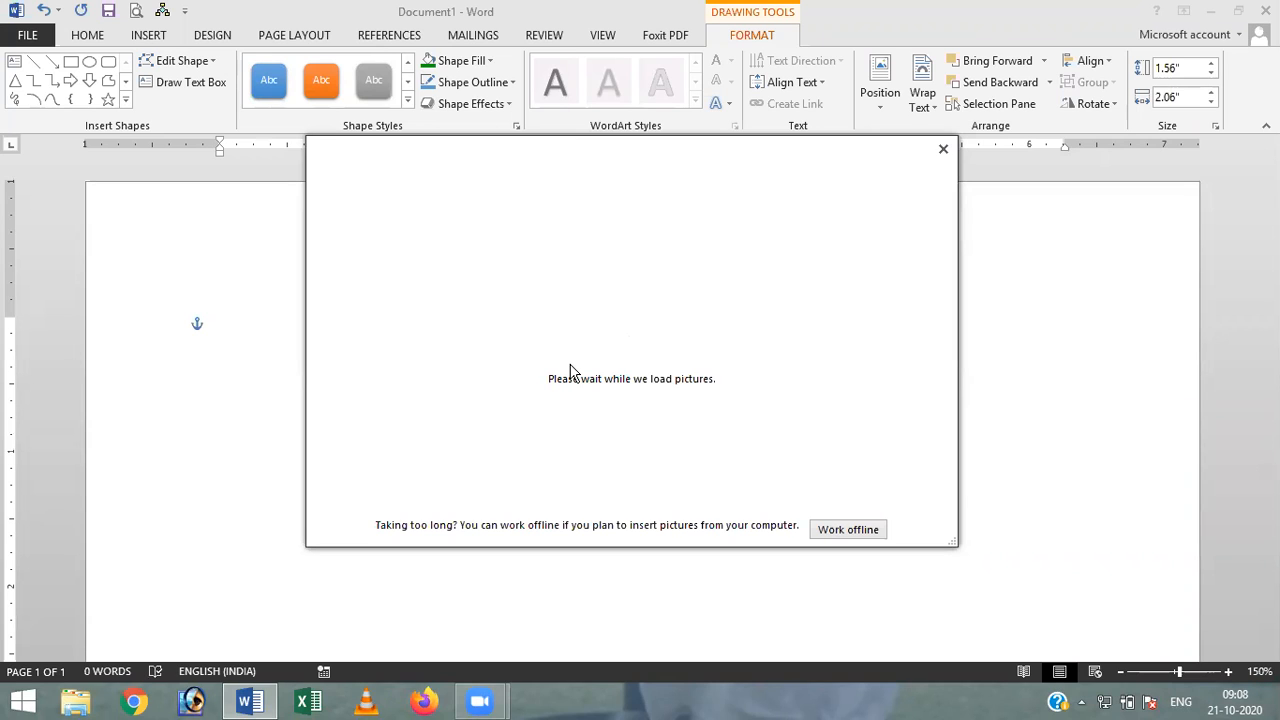
left_click(849, 528)
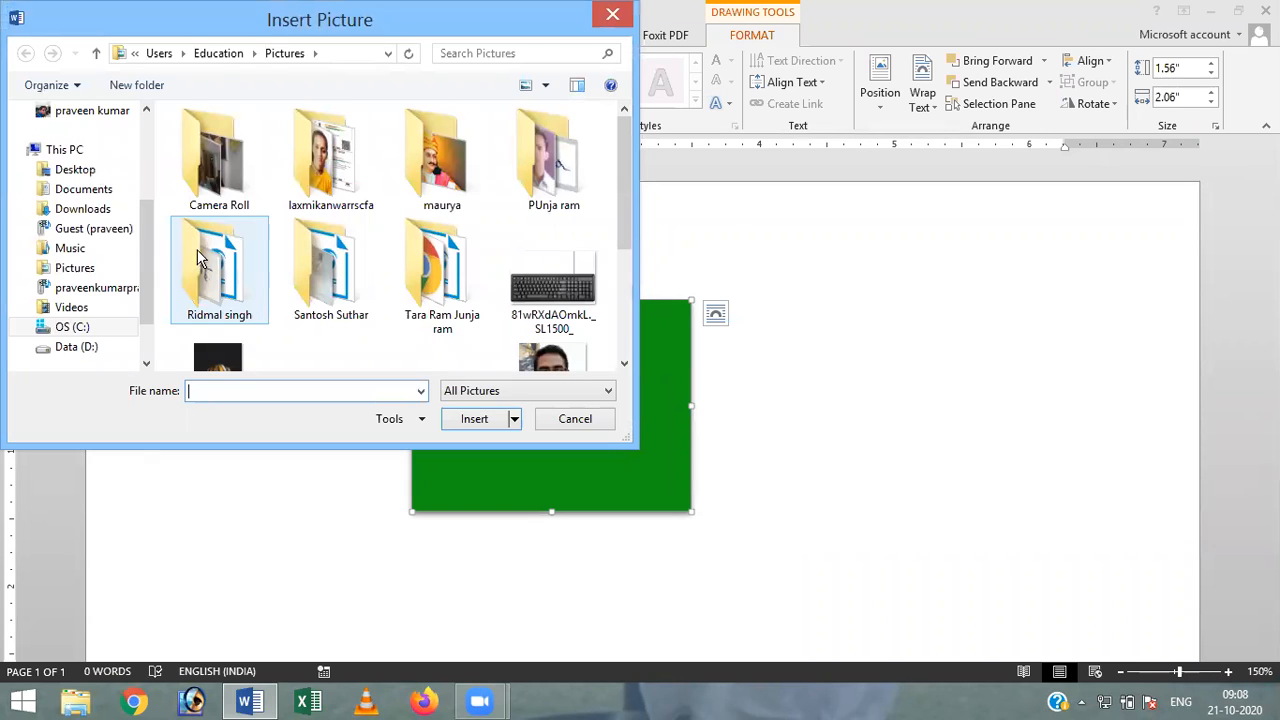
double_click(437, 160)
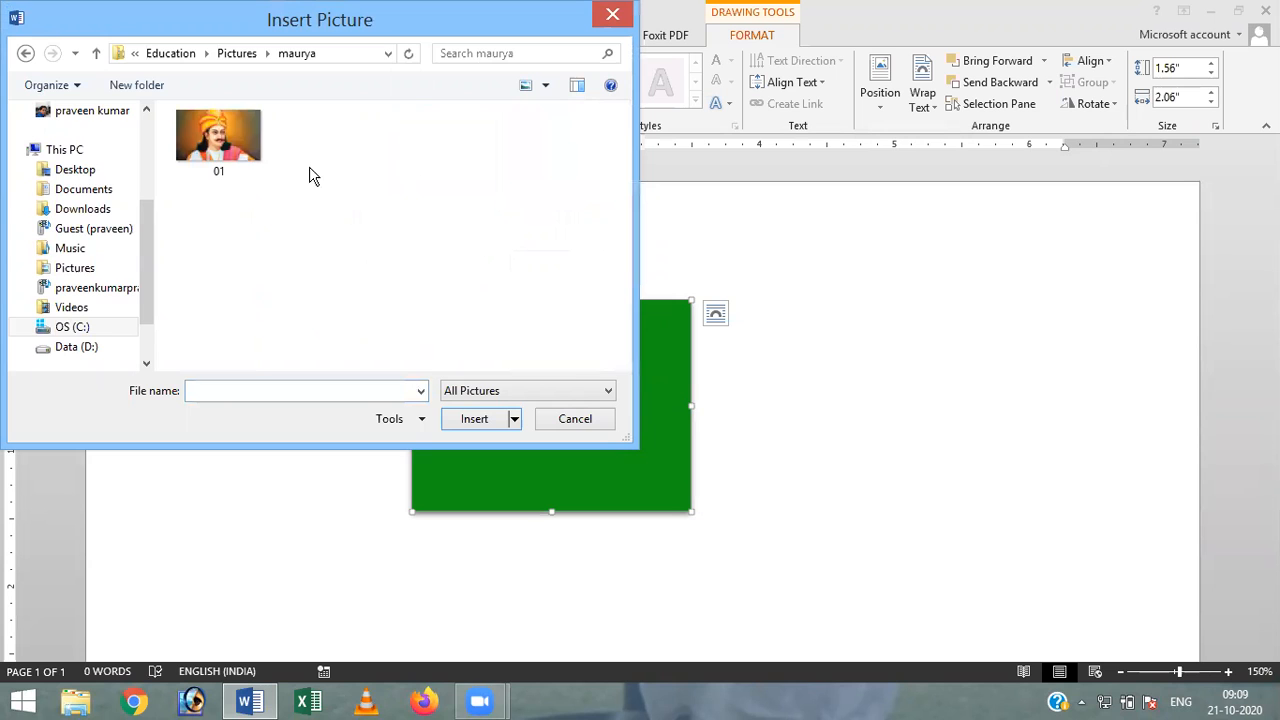
left_click(234, 131)
left_click(466, 419)
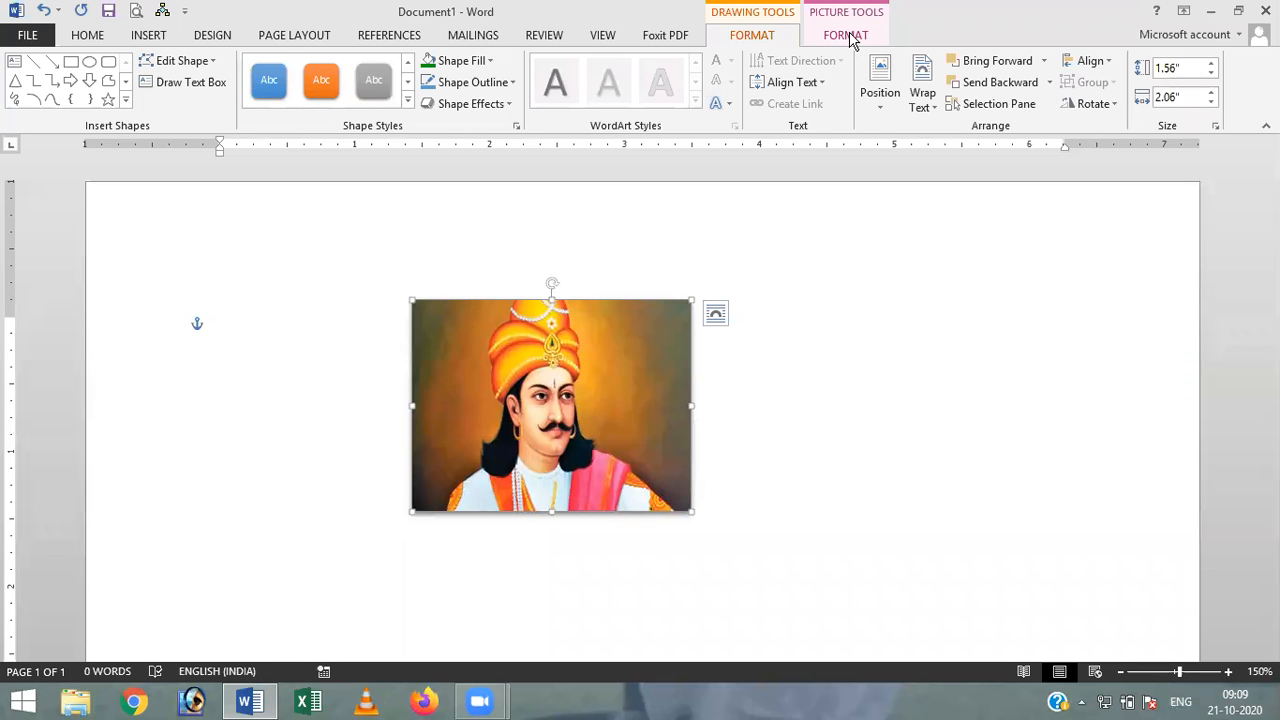
Step: Undo and redo the rectangle's picture fill and show its picture formatting options
left_click(43, 10)
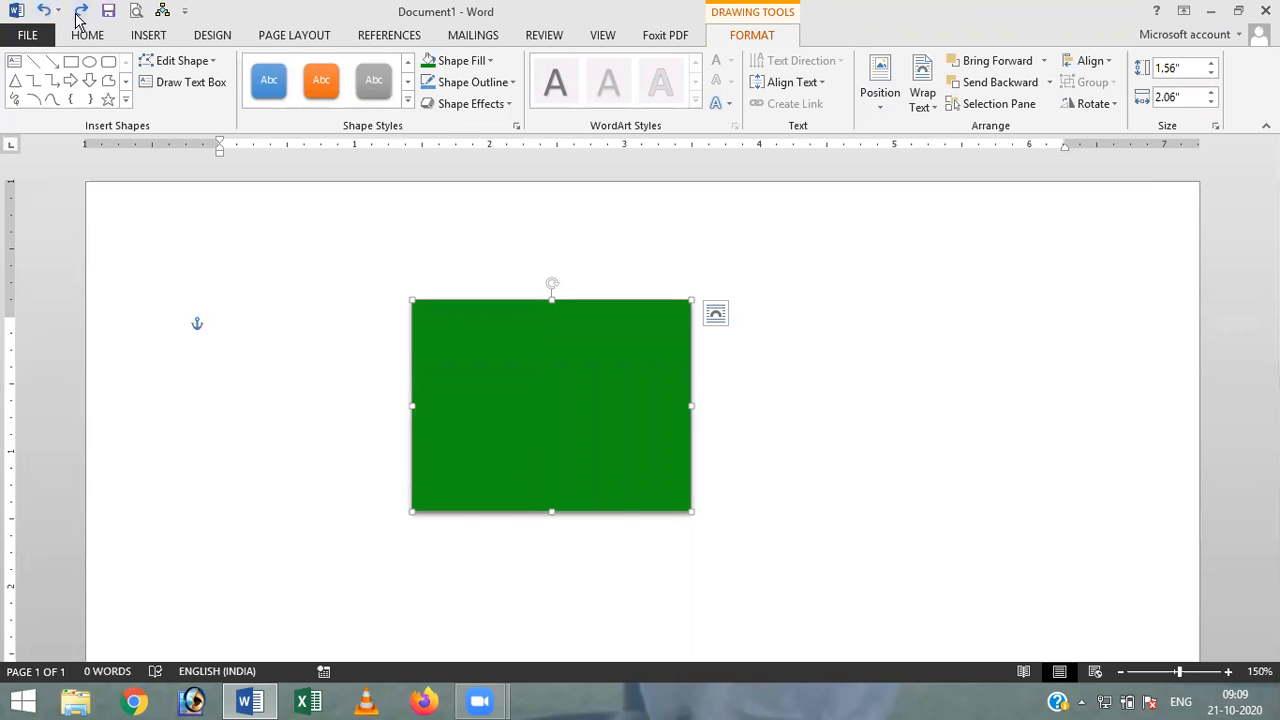
key("ctrl+y")
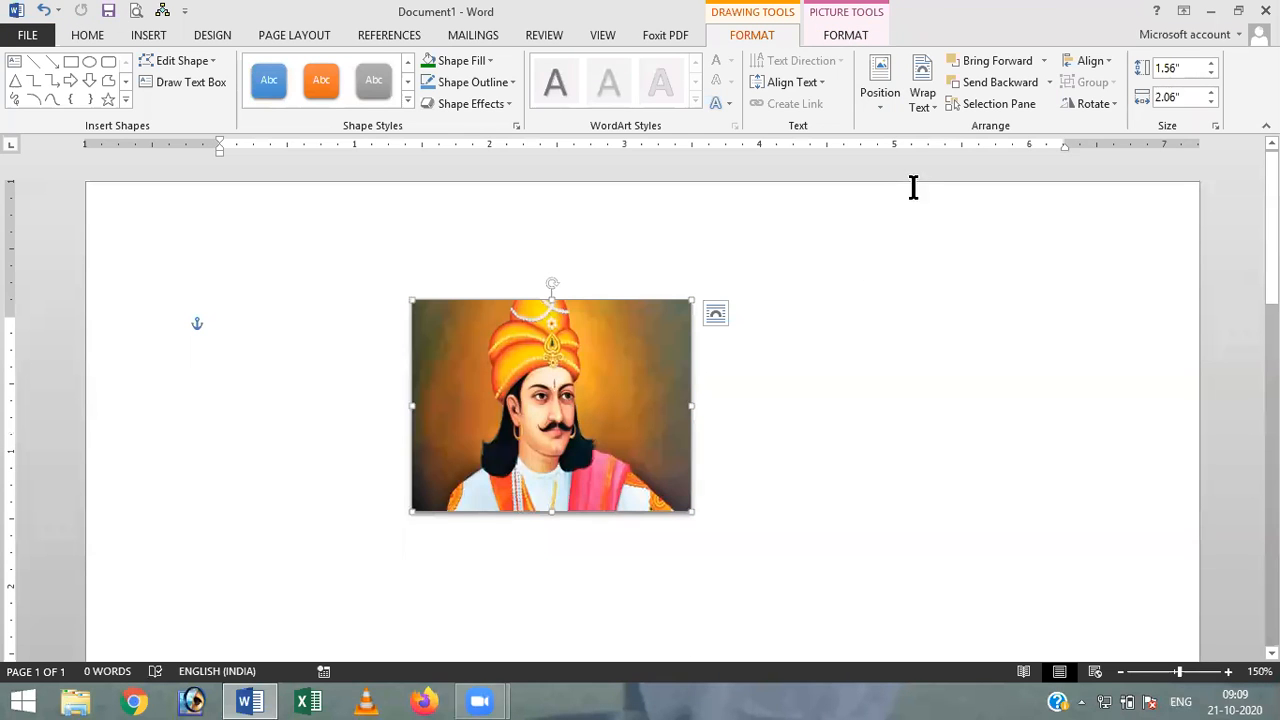
left_click(848, 37)
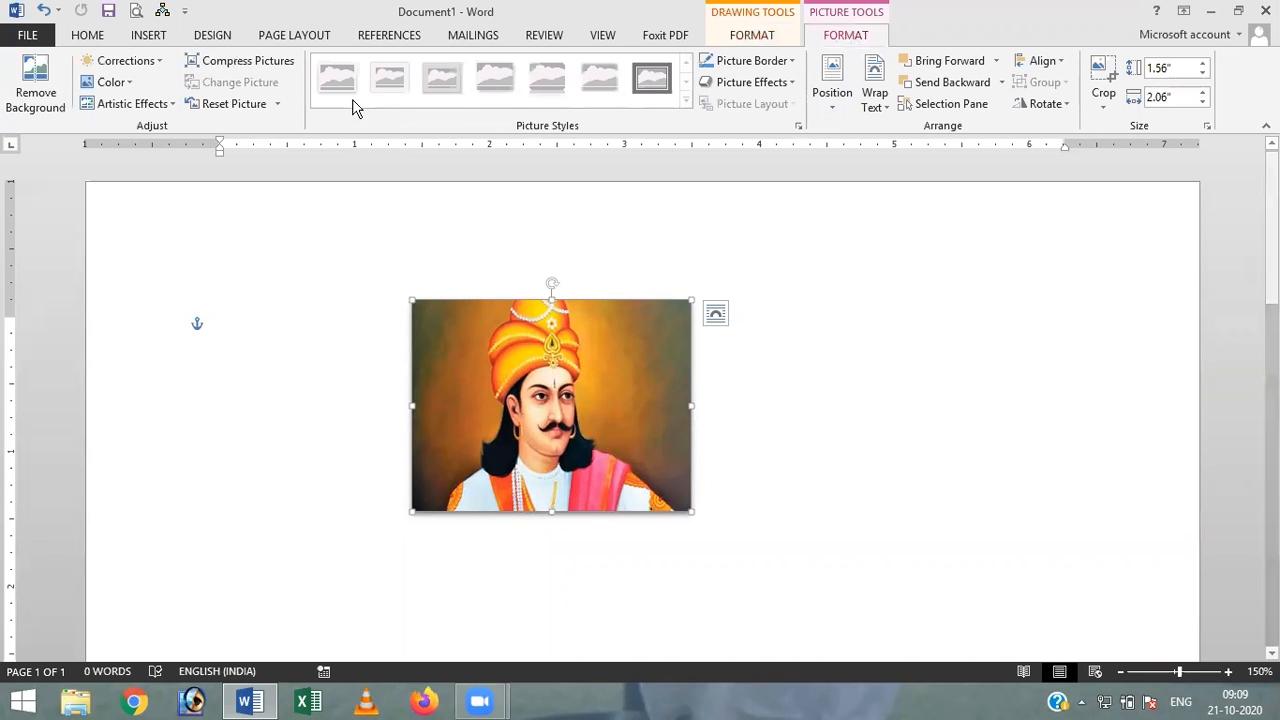
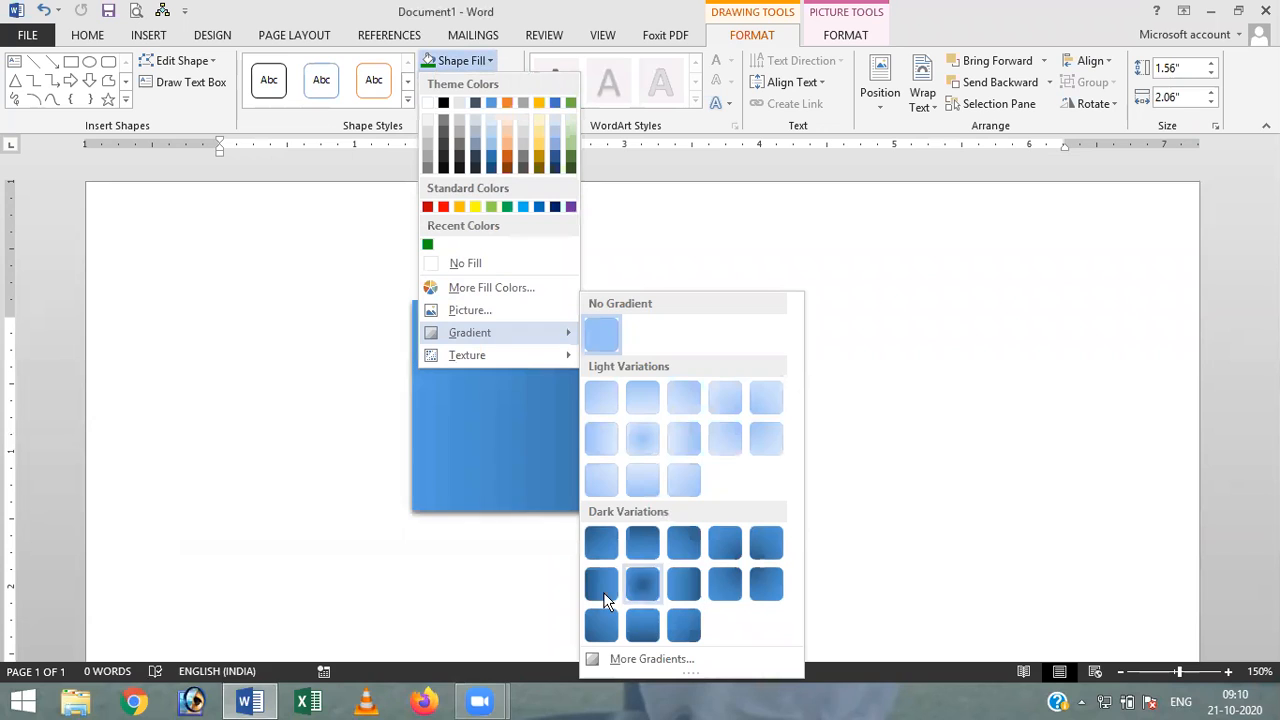
Step: Fill the rectangle with the dark gradient variation radiating from the center and view the outline weight choices
left_click(640, 584)
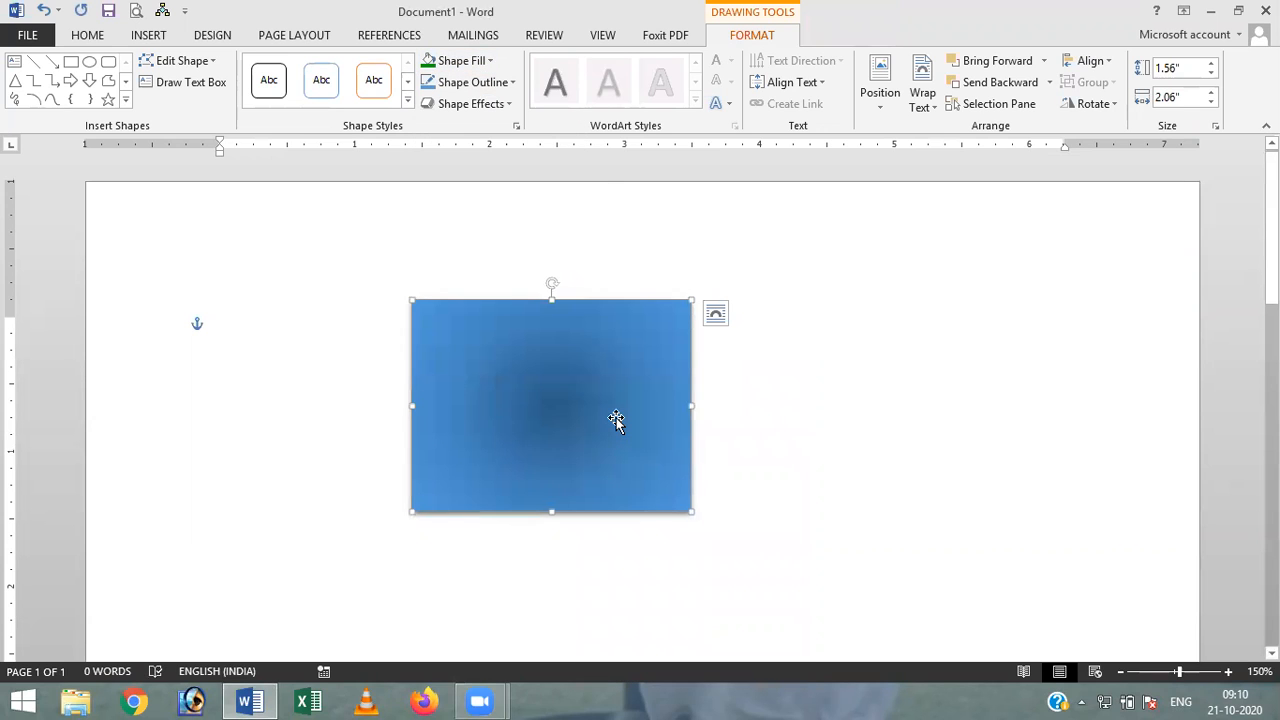
left_click(514, 86)
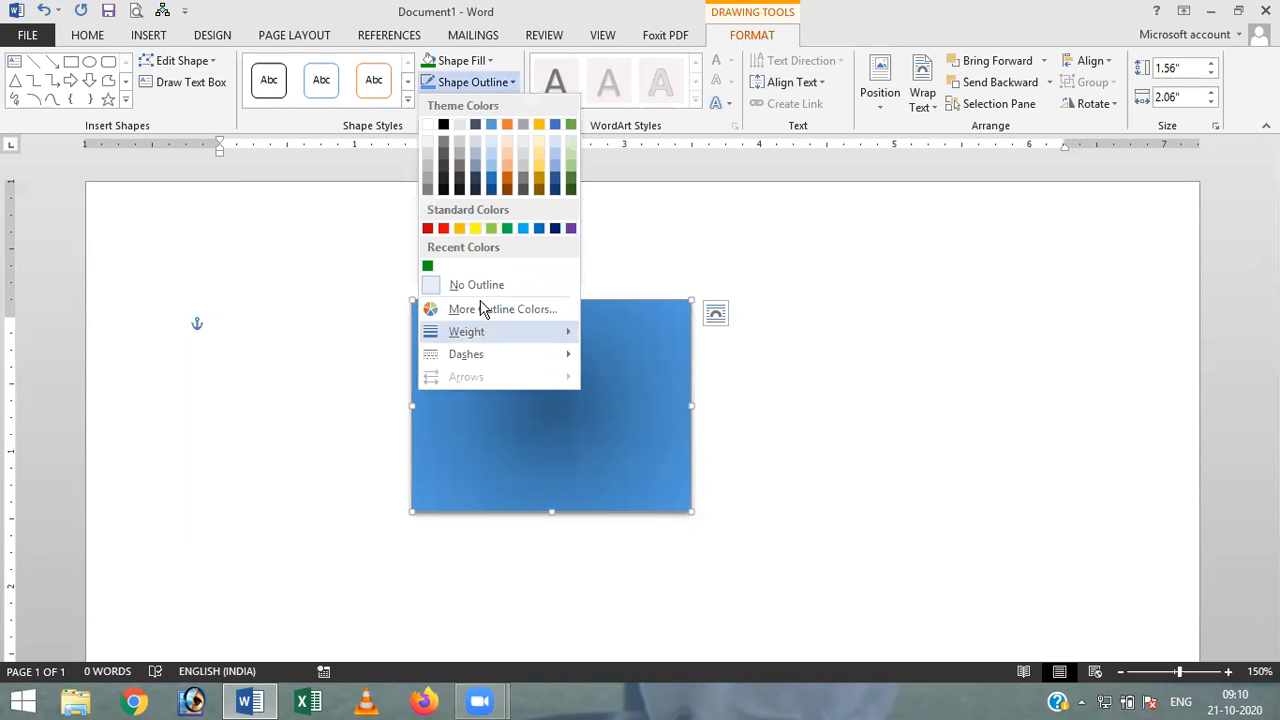
mouse_move(505, 332)
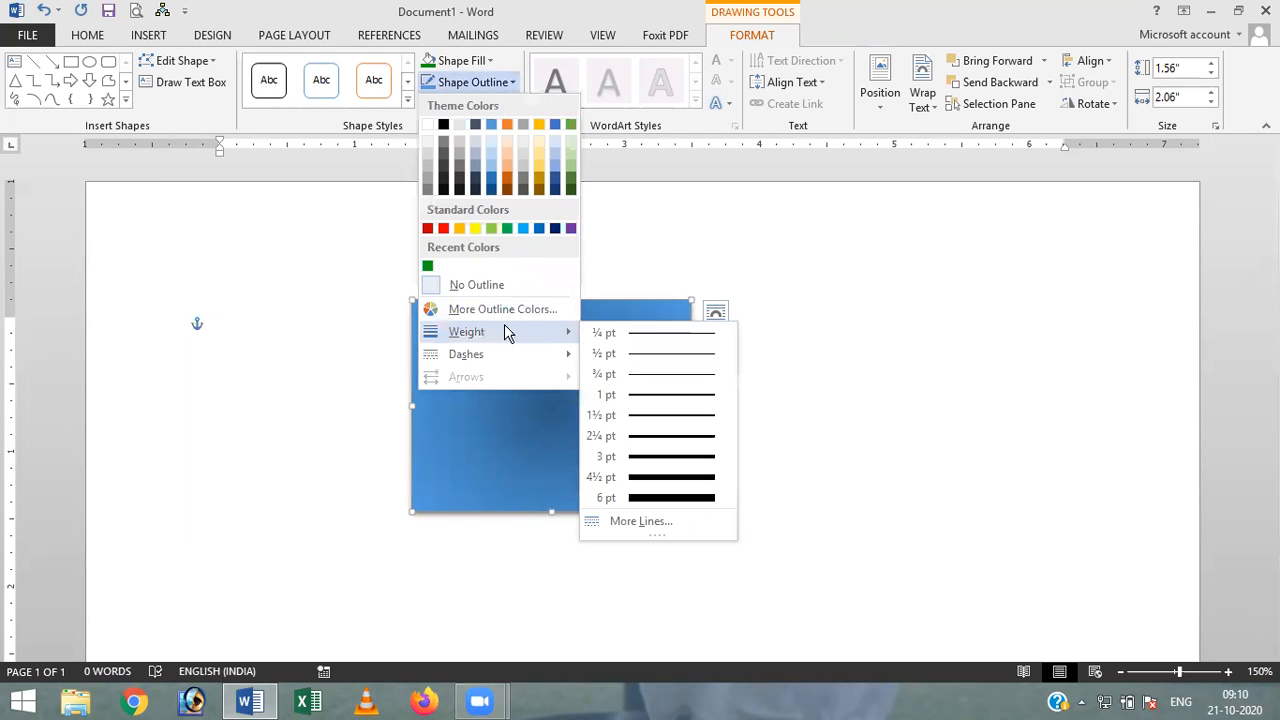
Step: Fill the rectangle with the white marble texture
left_click(482, 60)
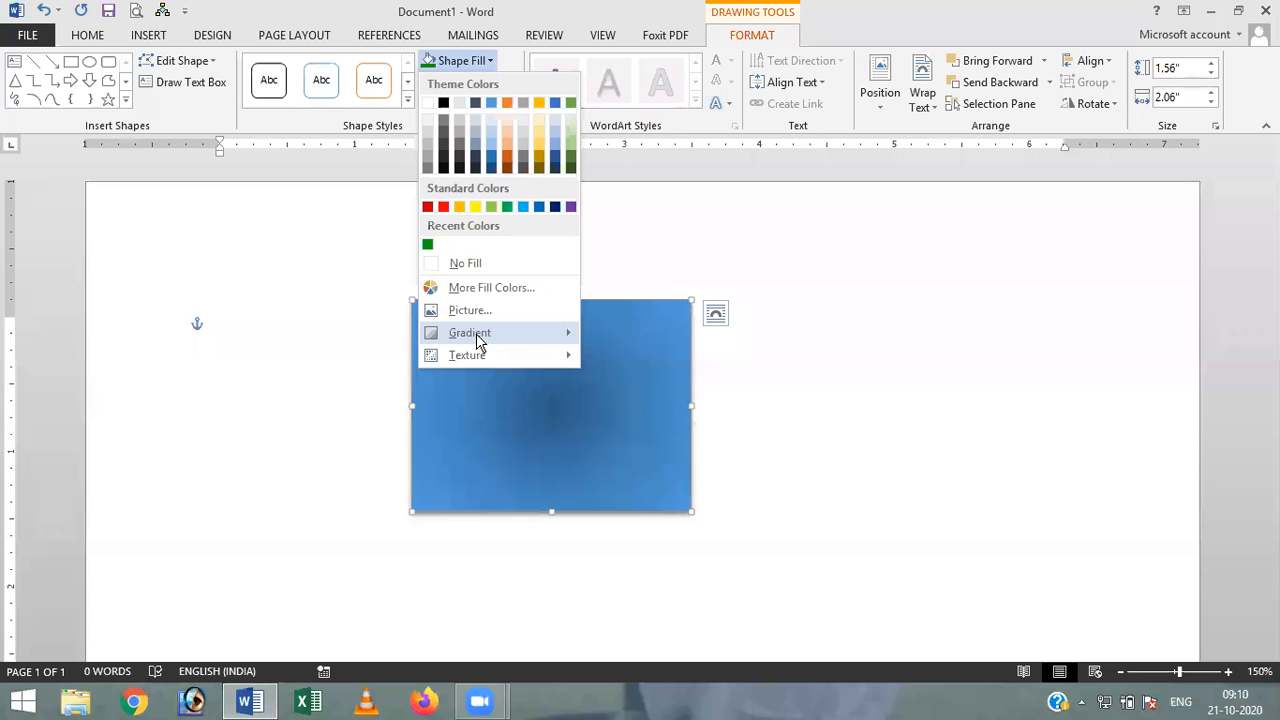
mouse_move(476, 340)
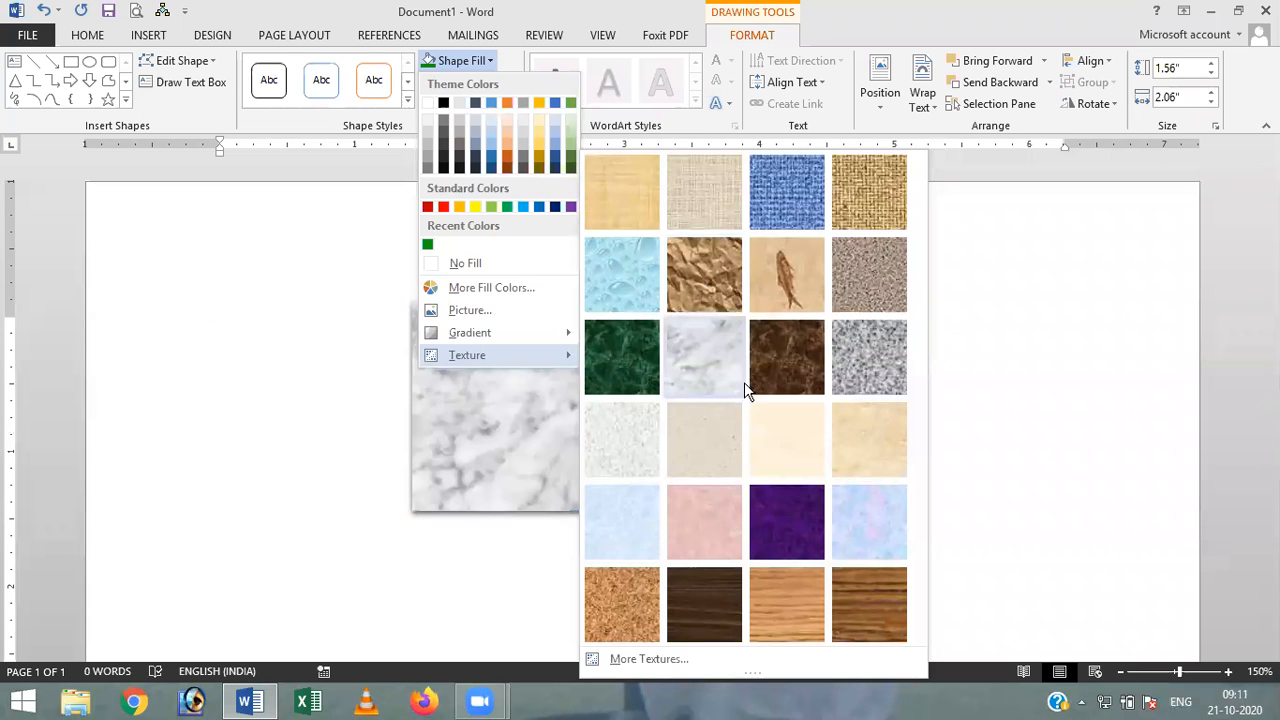
left_click(724, 366)
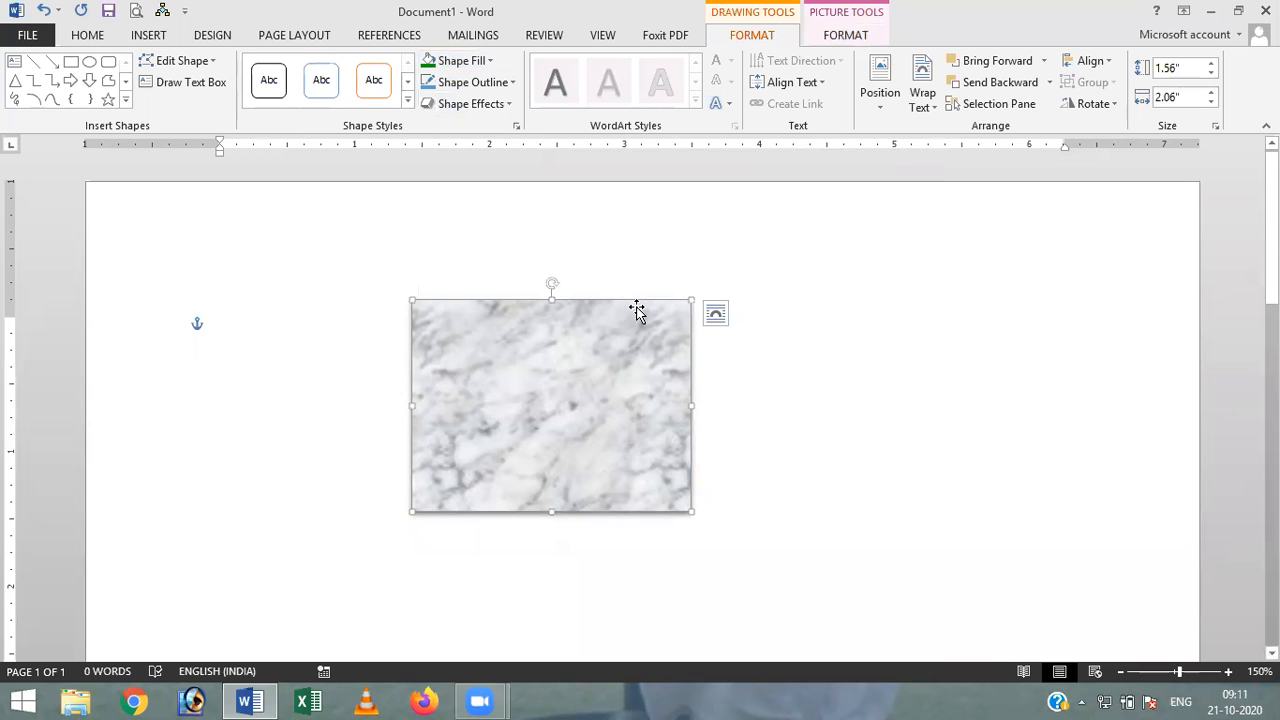
Step: Outline the rectangle in standard red, apply a dash-dot line style, and change it to a solid line
left_click(514, 83)
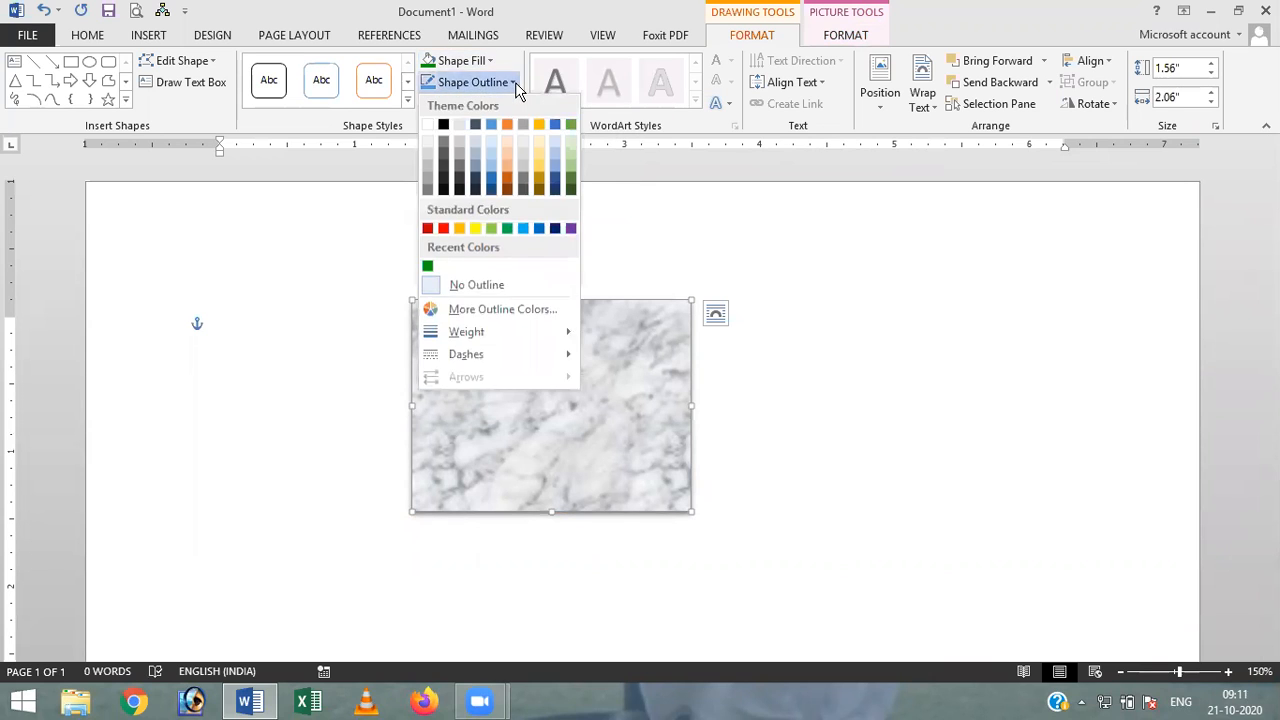
left_click(445, 232)
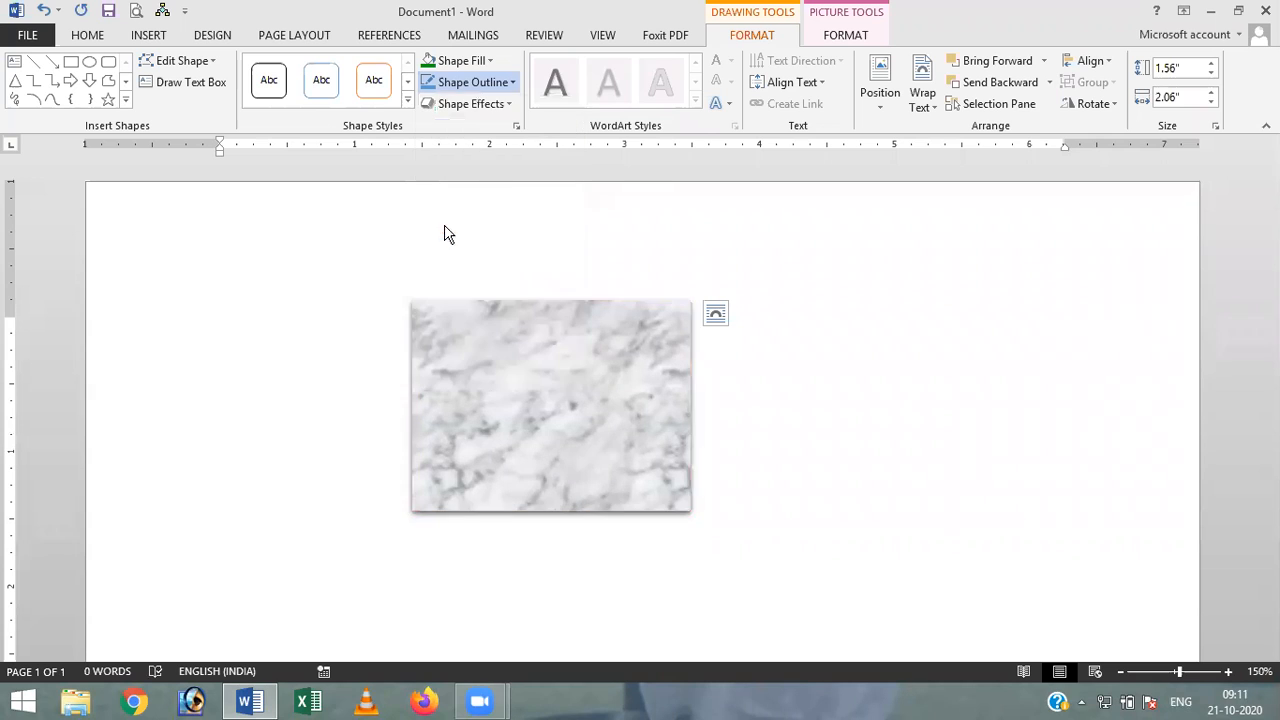
left_click(511, 83)
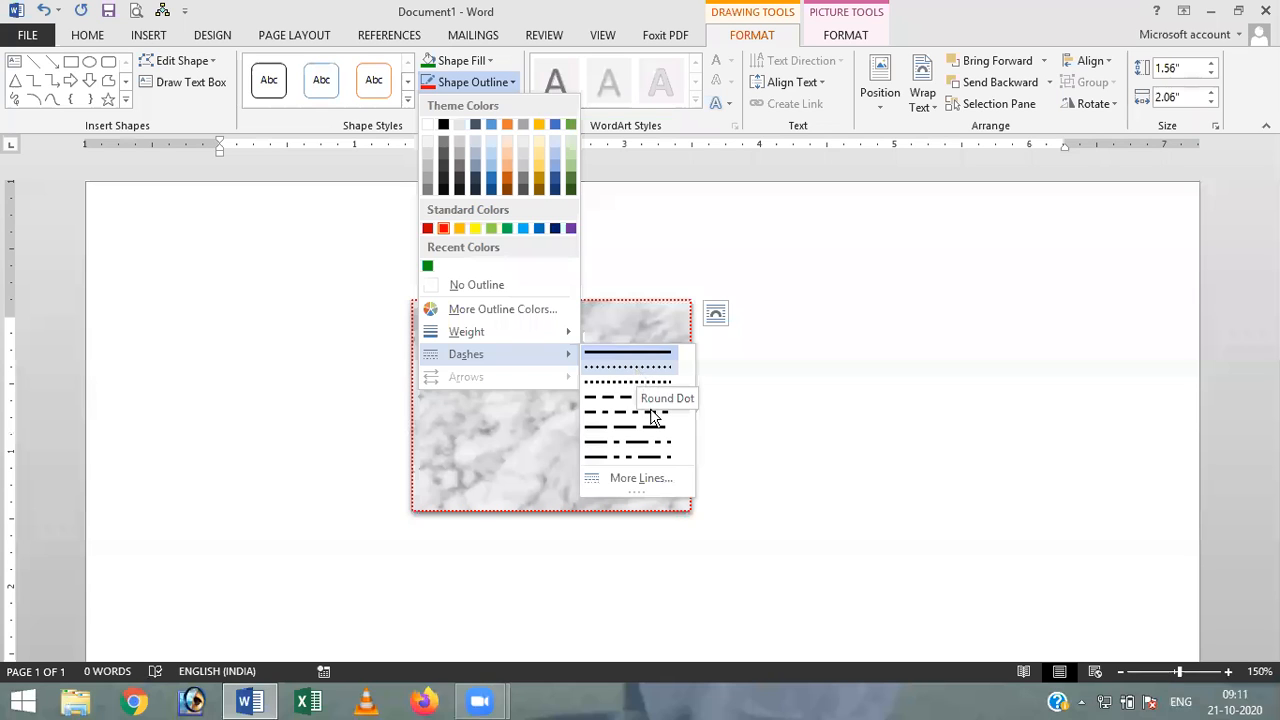
left_click(700, 162)
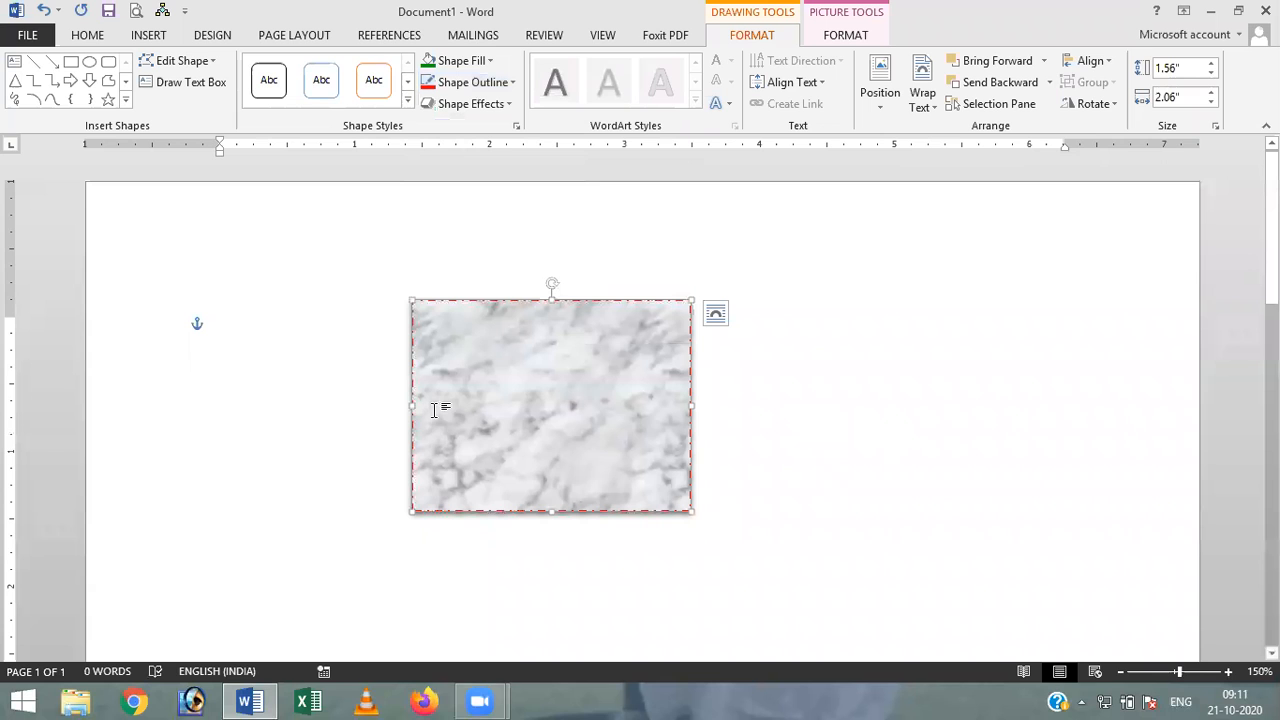
left_click(513, 85)
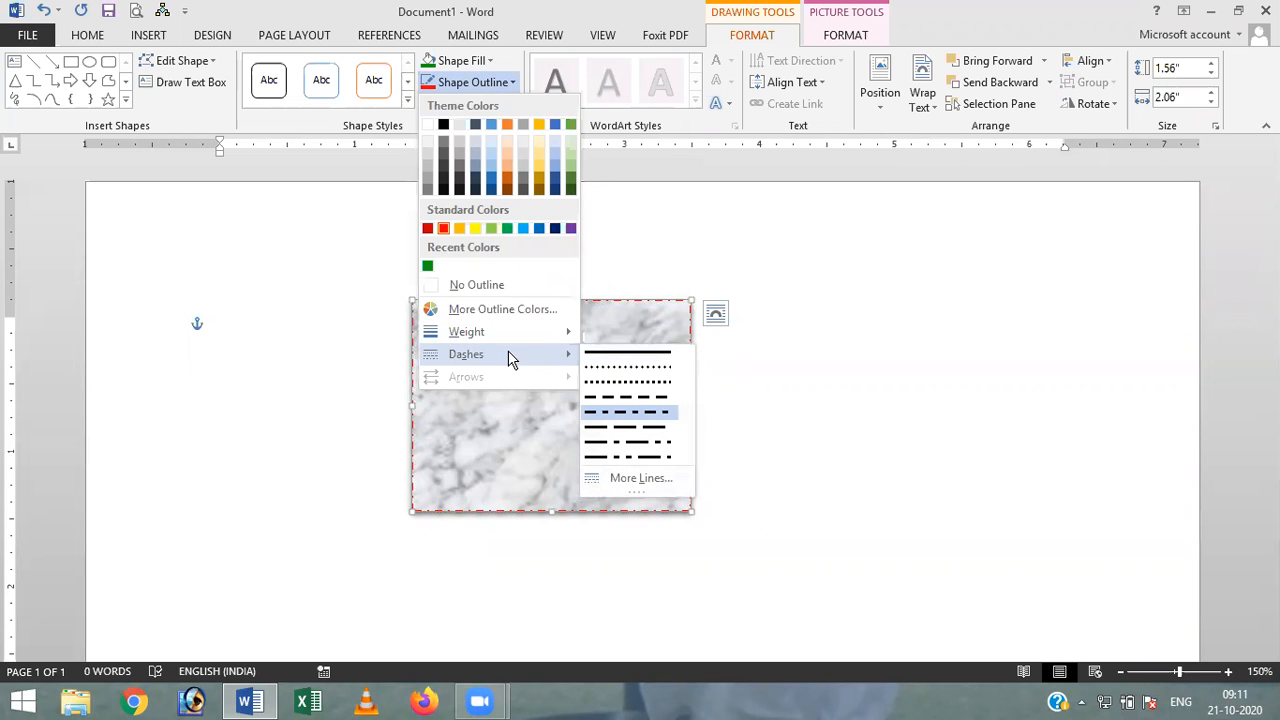
left_click(637, 352)
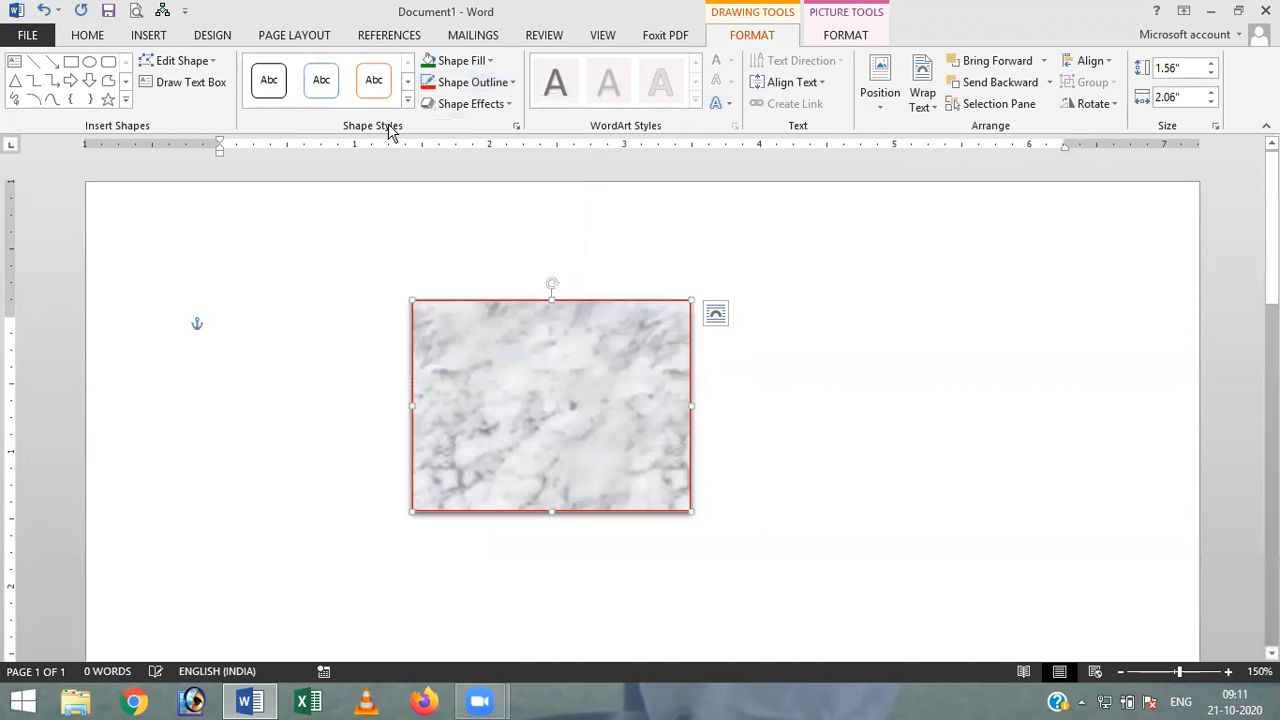
Step: Remove the rectangle's outline and its marble texture fill
left_click(510, 86)
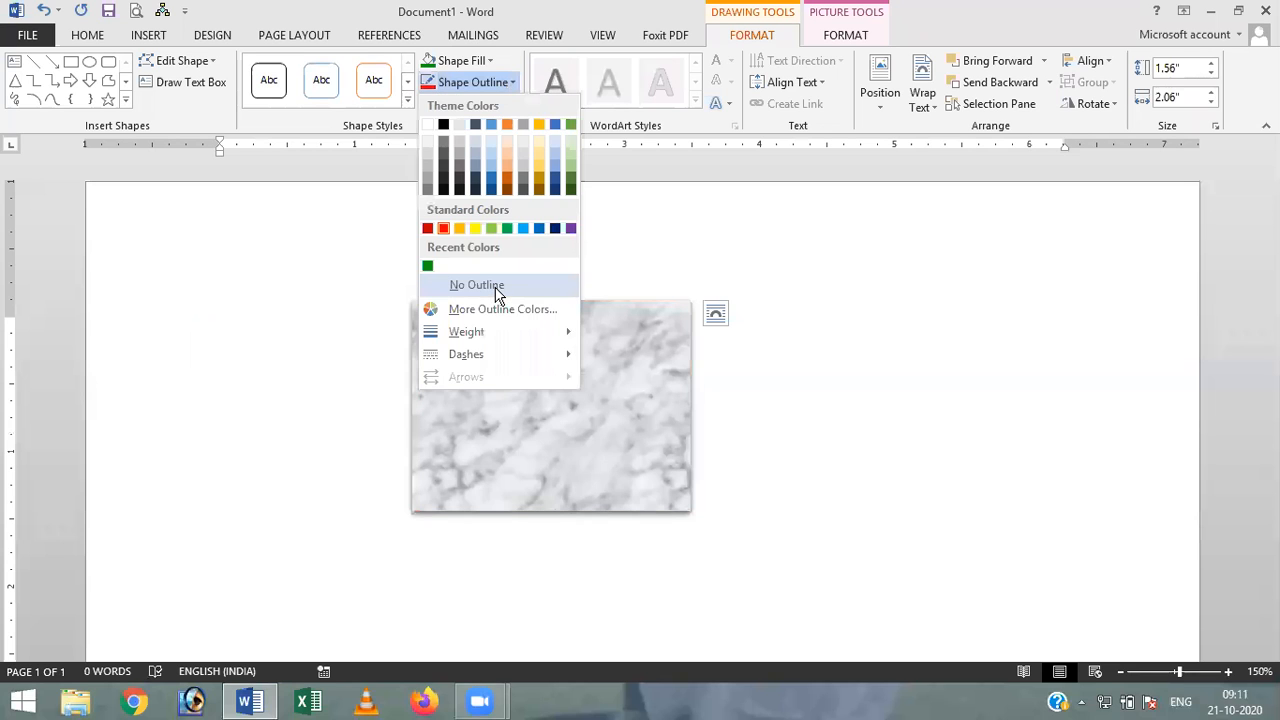
left_click(497, 290)
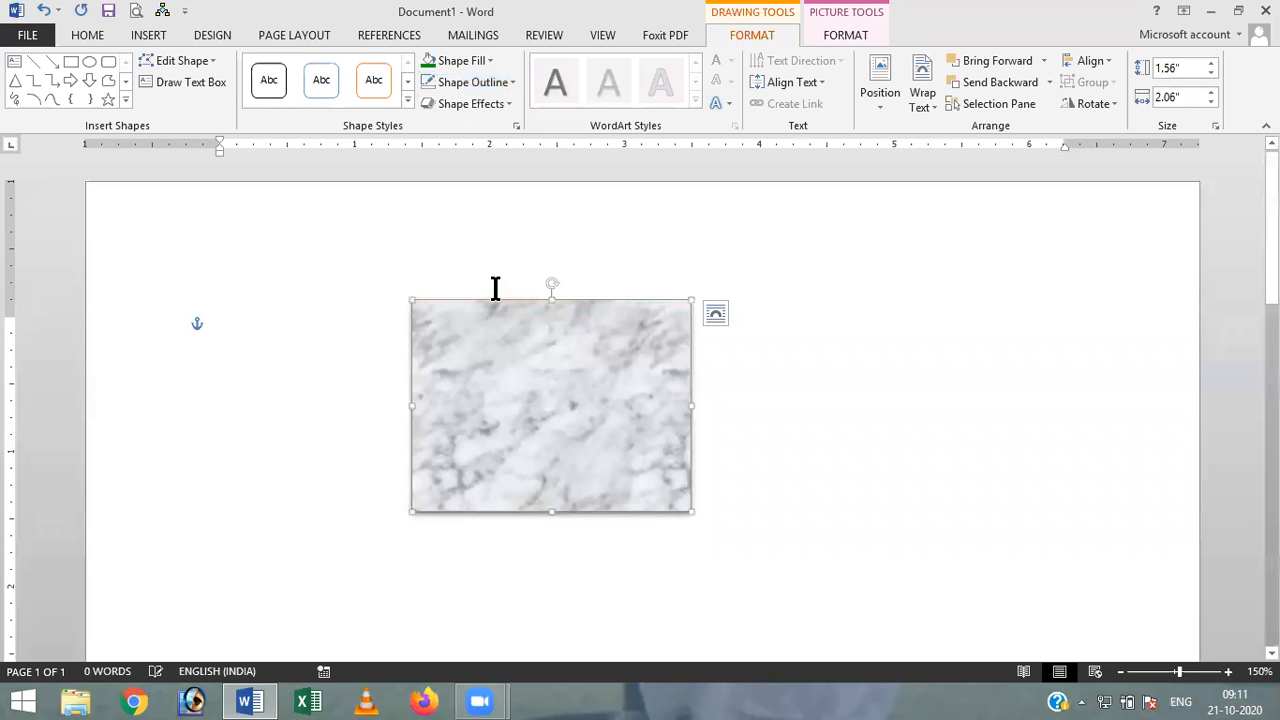
left_click(490, 62)
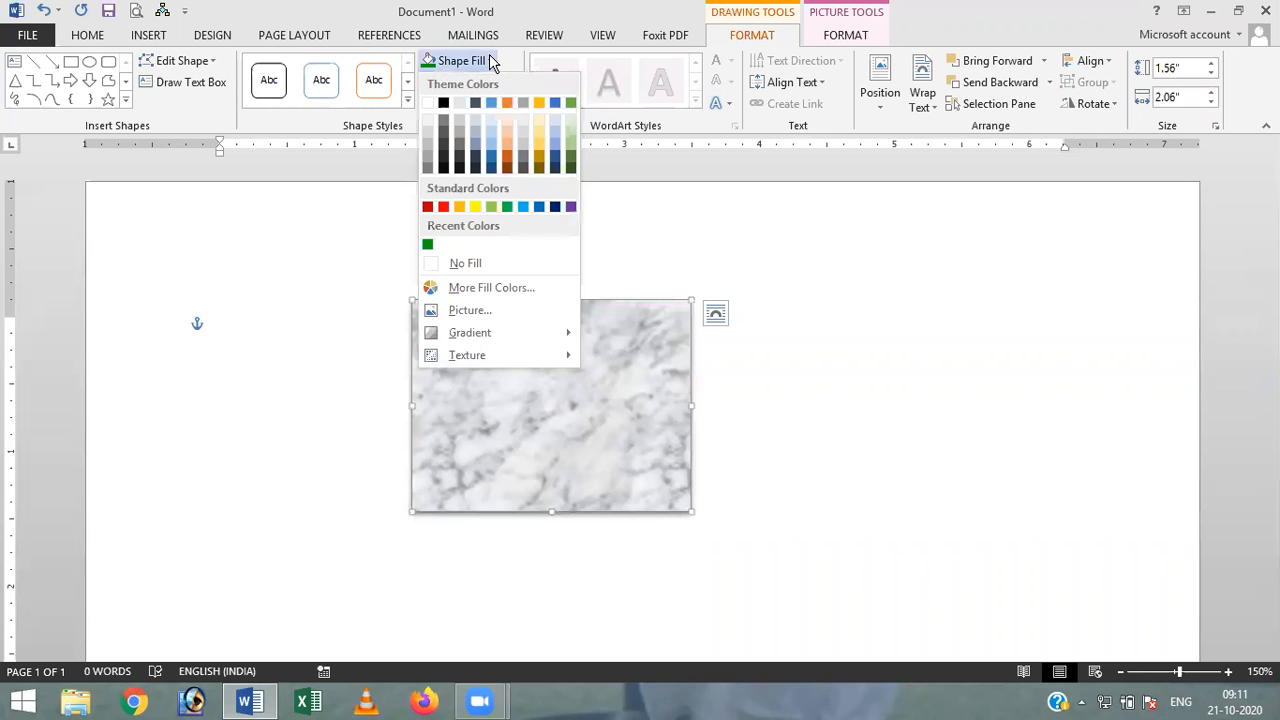
left_click(478, 265)
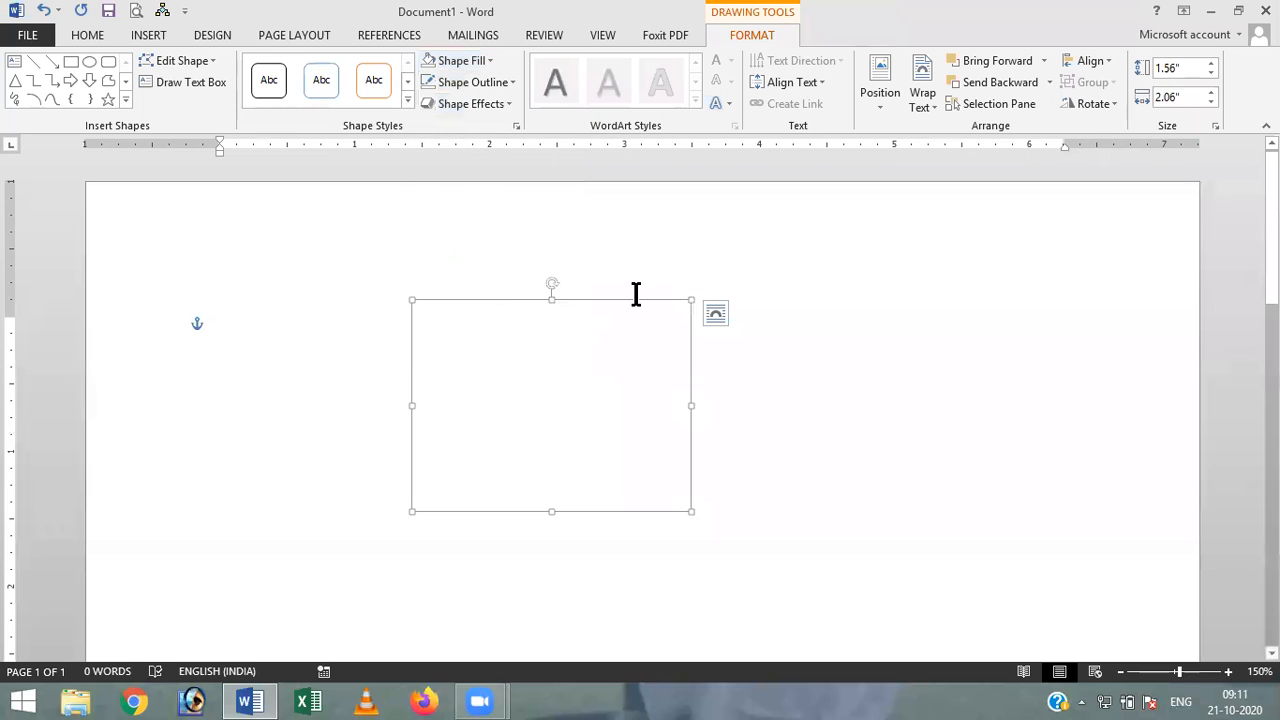
Step: Delete the unfilled rectangle and undo the deletion
key("Delete")
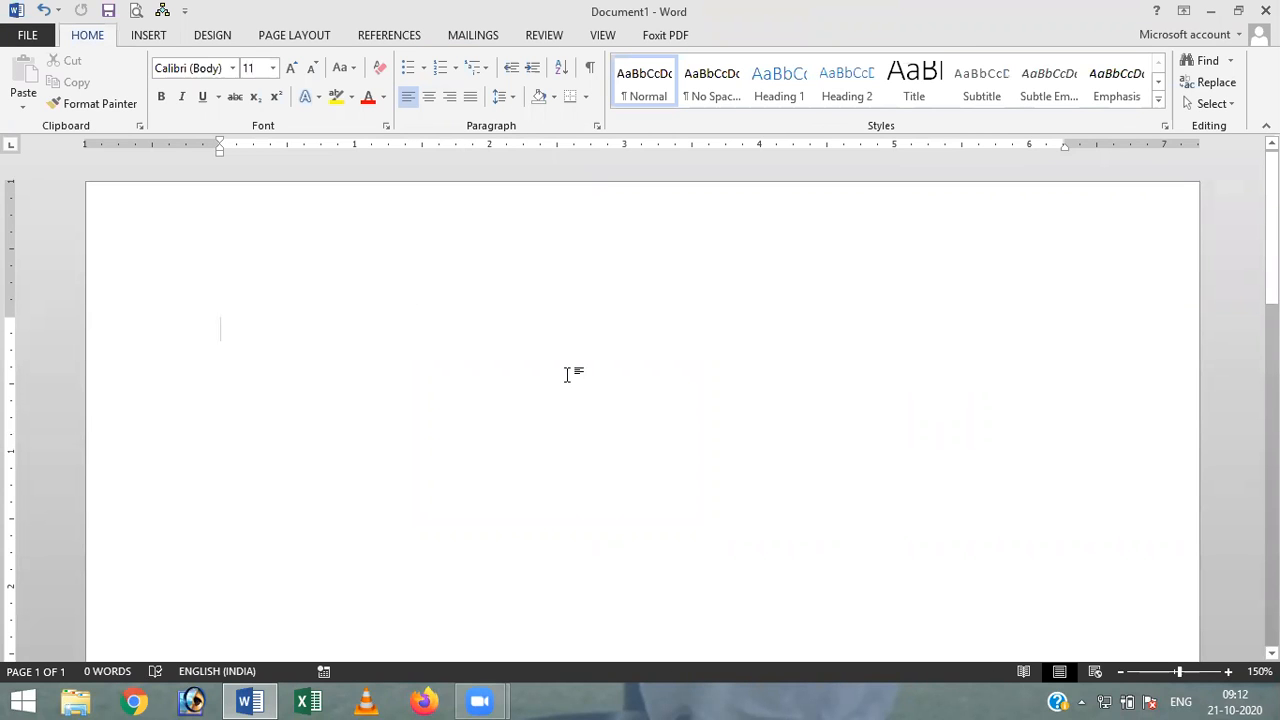
key("ctrl+z")
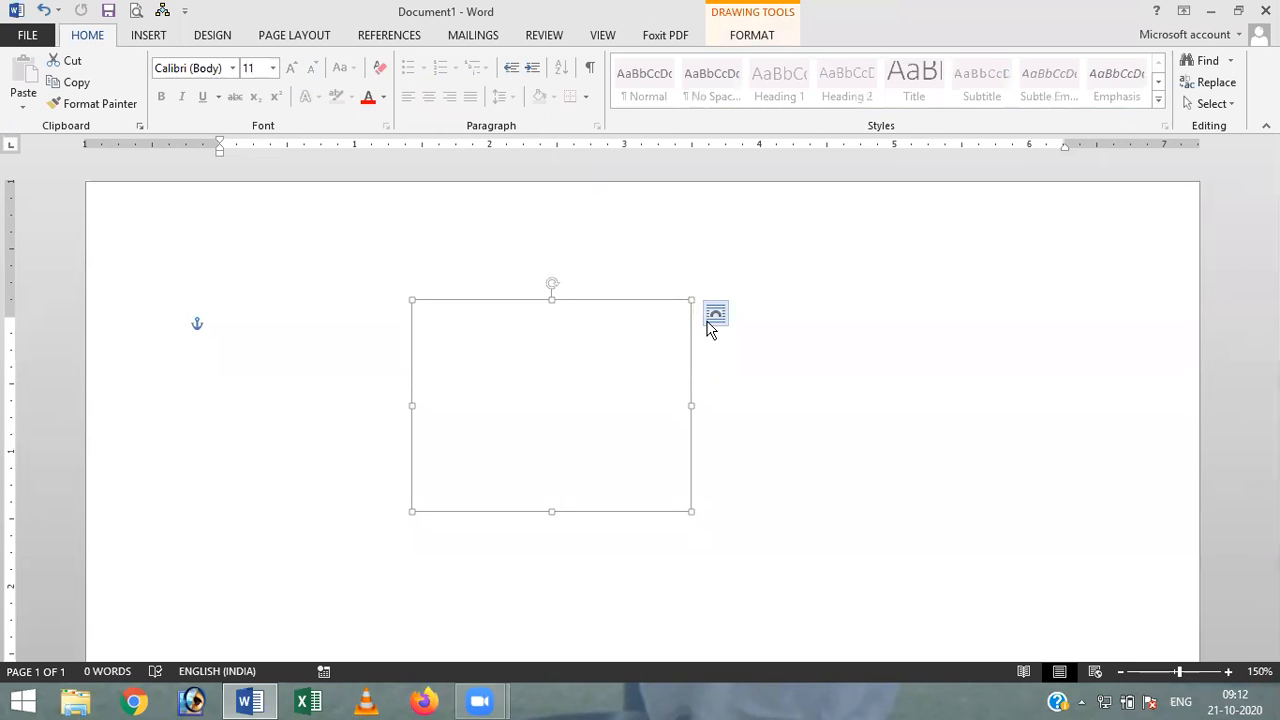
Step: Give the unfilled rectangle a black theme-color outline and deselect it
left_click(737, 40)
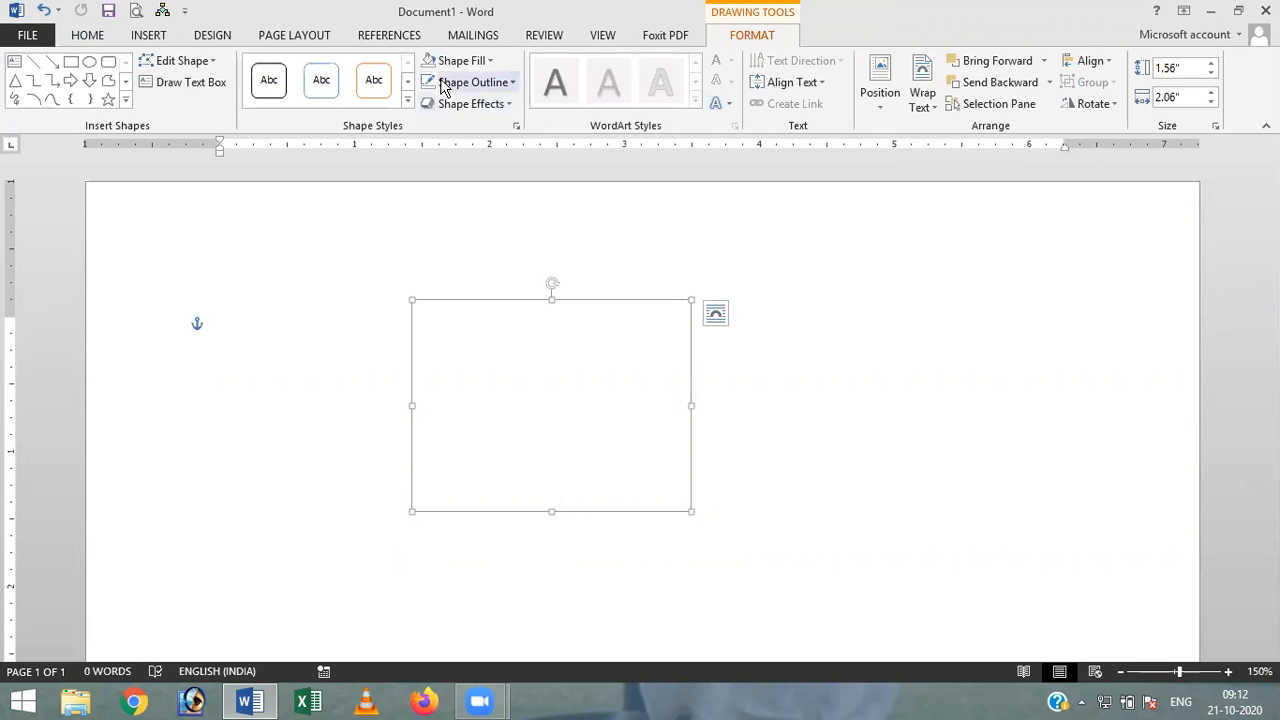
left_click(505, 86)
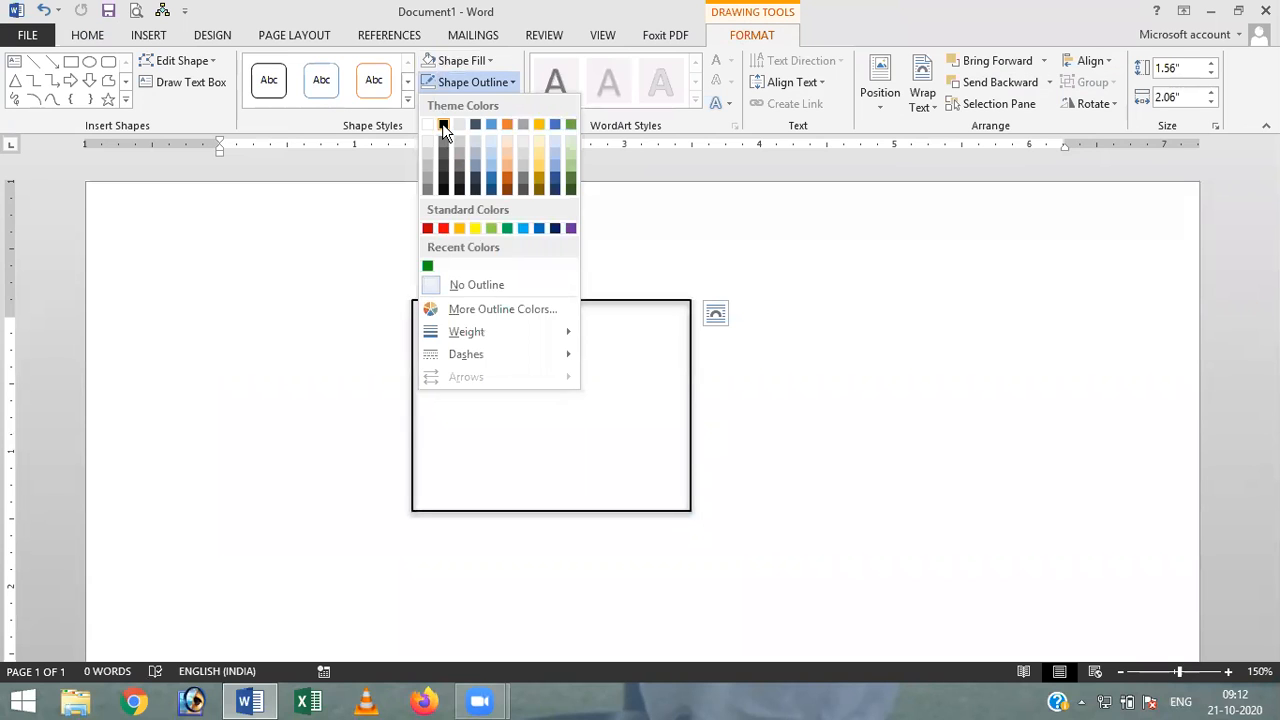
left_click(443, 125)
left_click(966, 390)
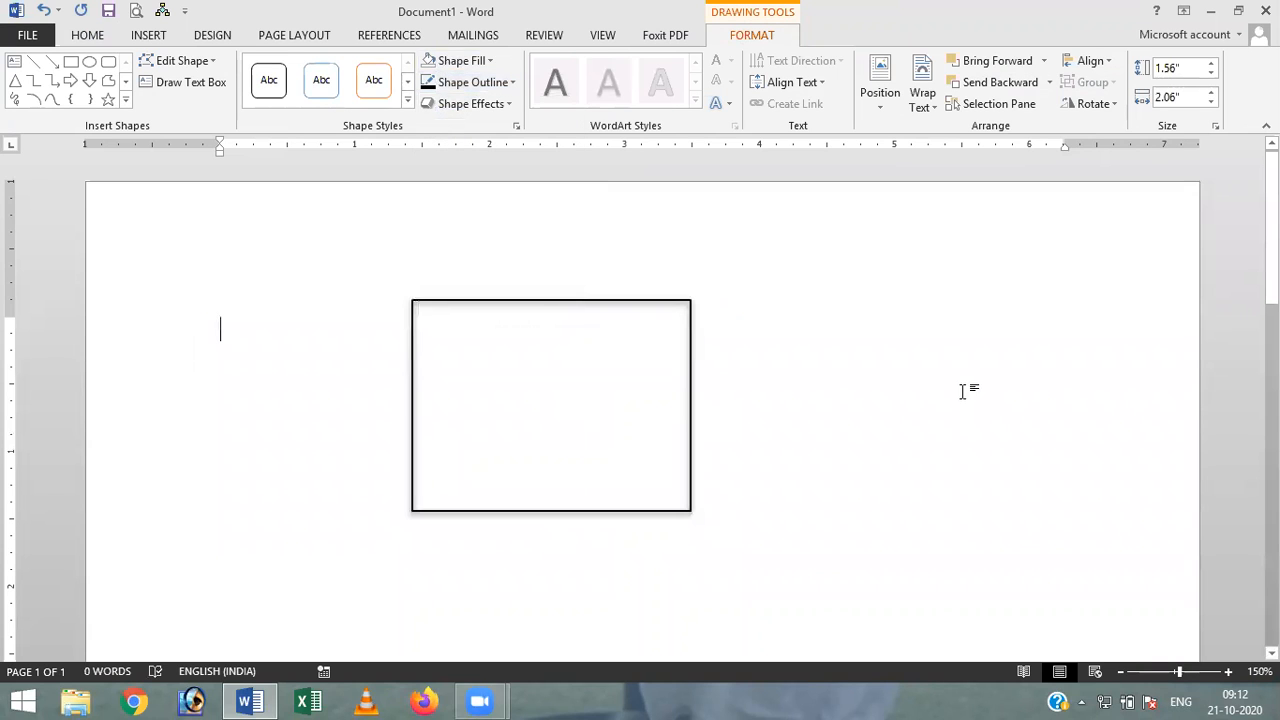
Step: Apply the gold preset shape style from the last row of the theme styles to the rectangle
left_click(612, 305)
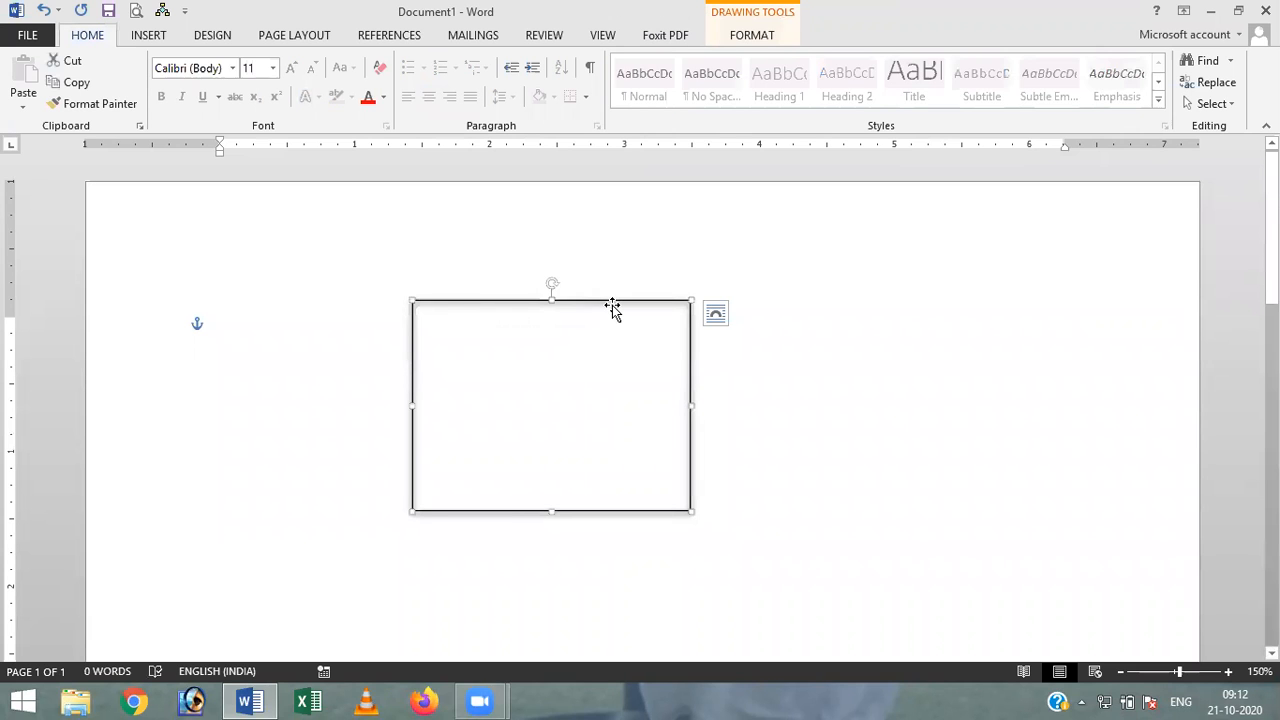
left_click(750, 38)
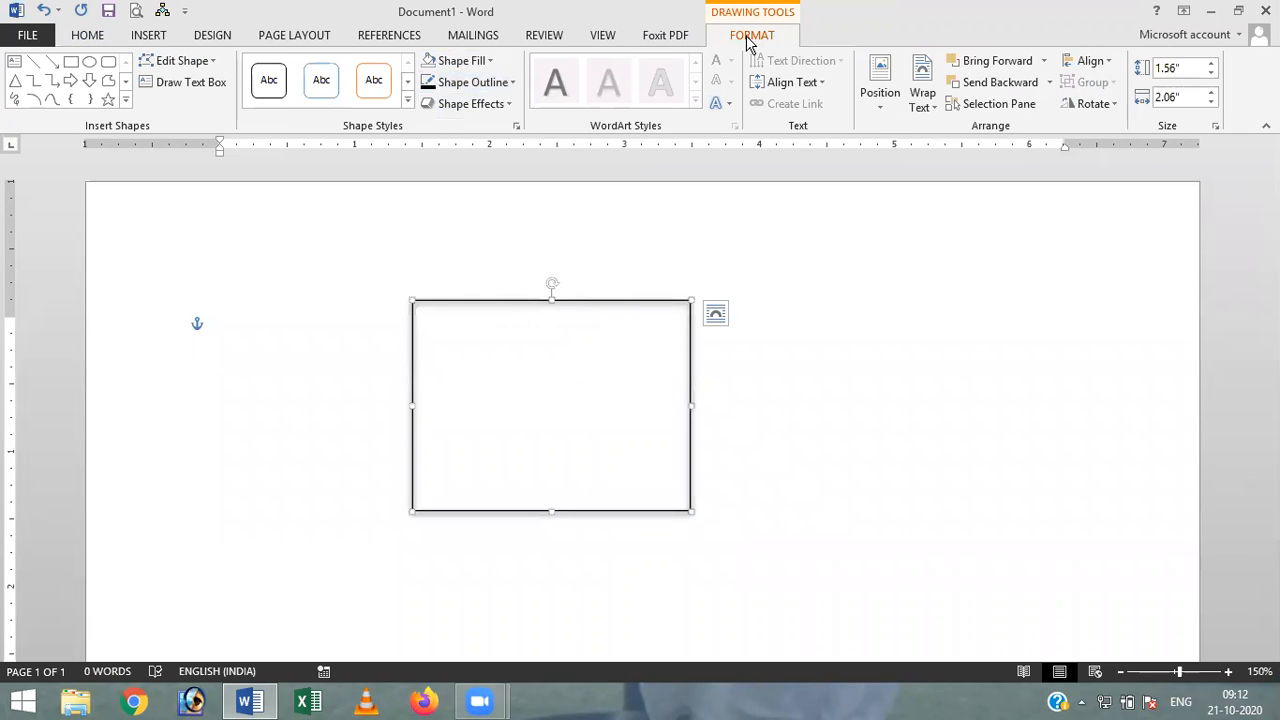
left_click(408, 101)
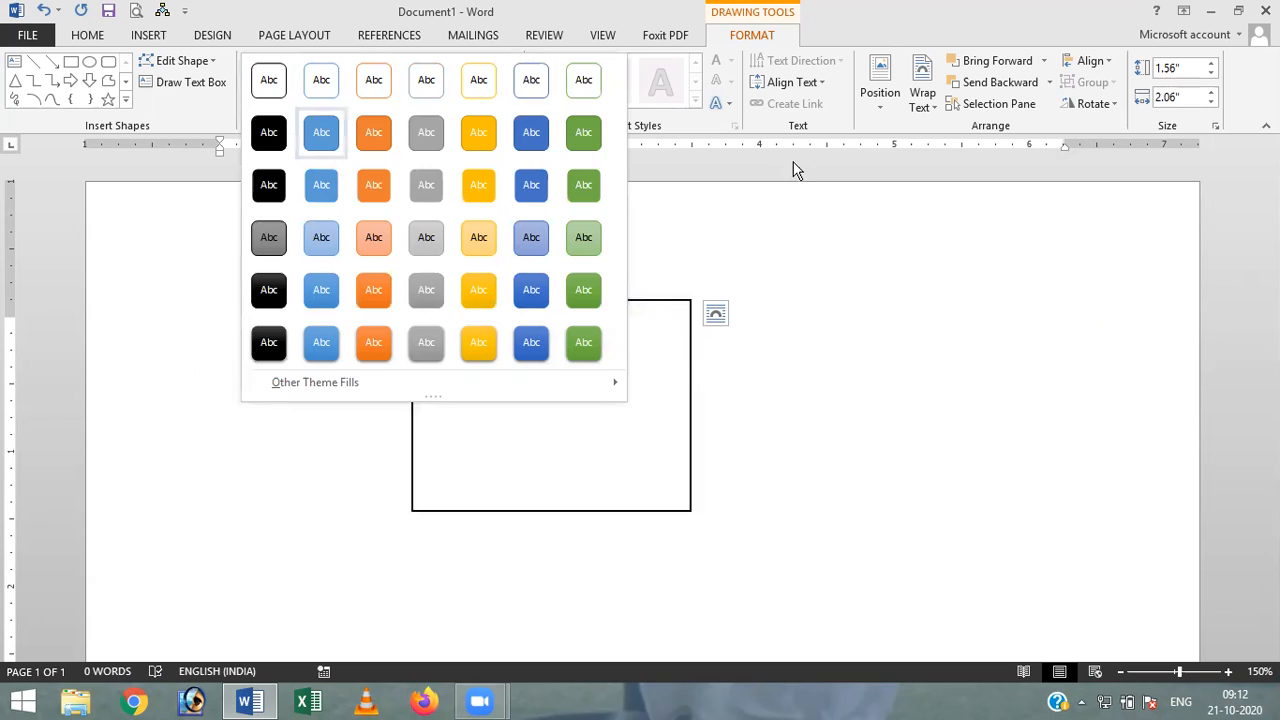
left_click(715, 109)
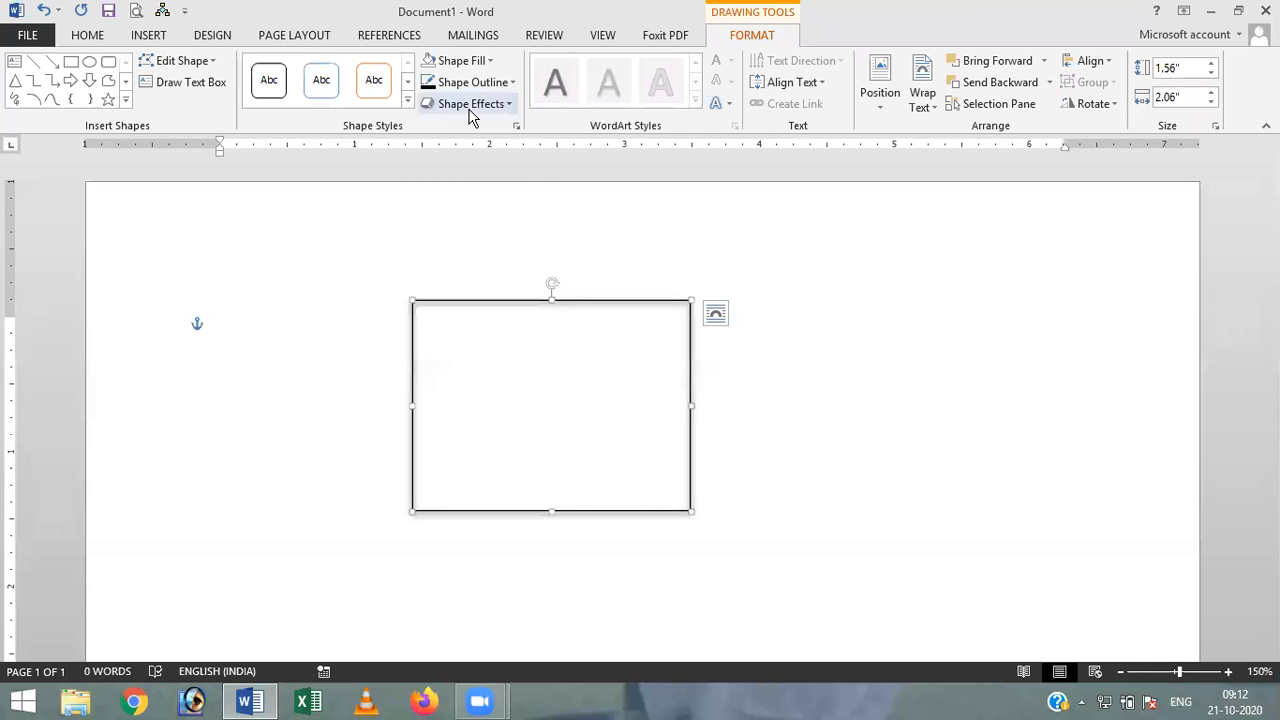
left_click(407, 100)
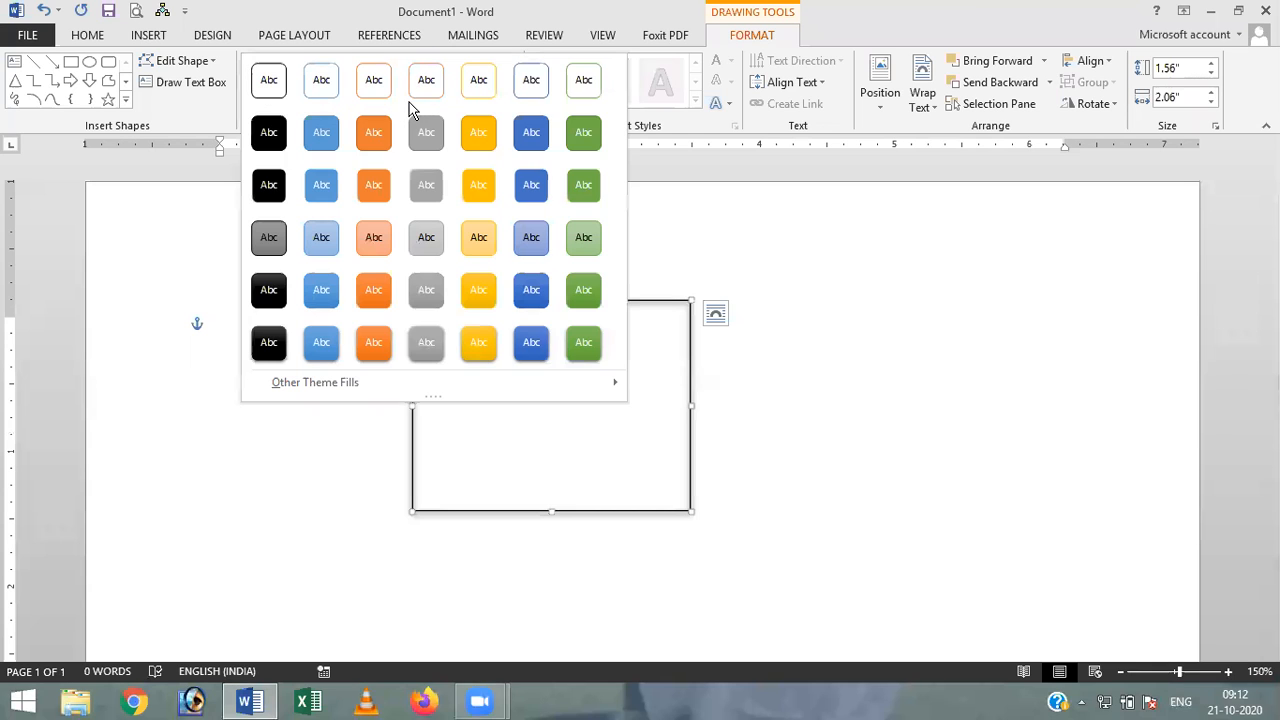
left_click(478, 343)
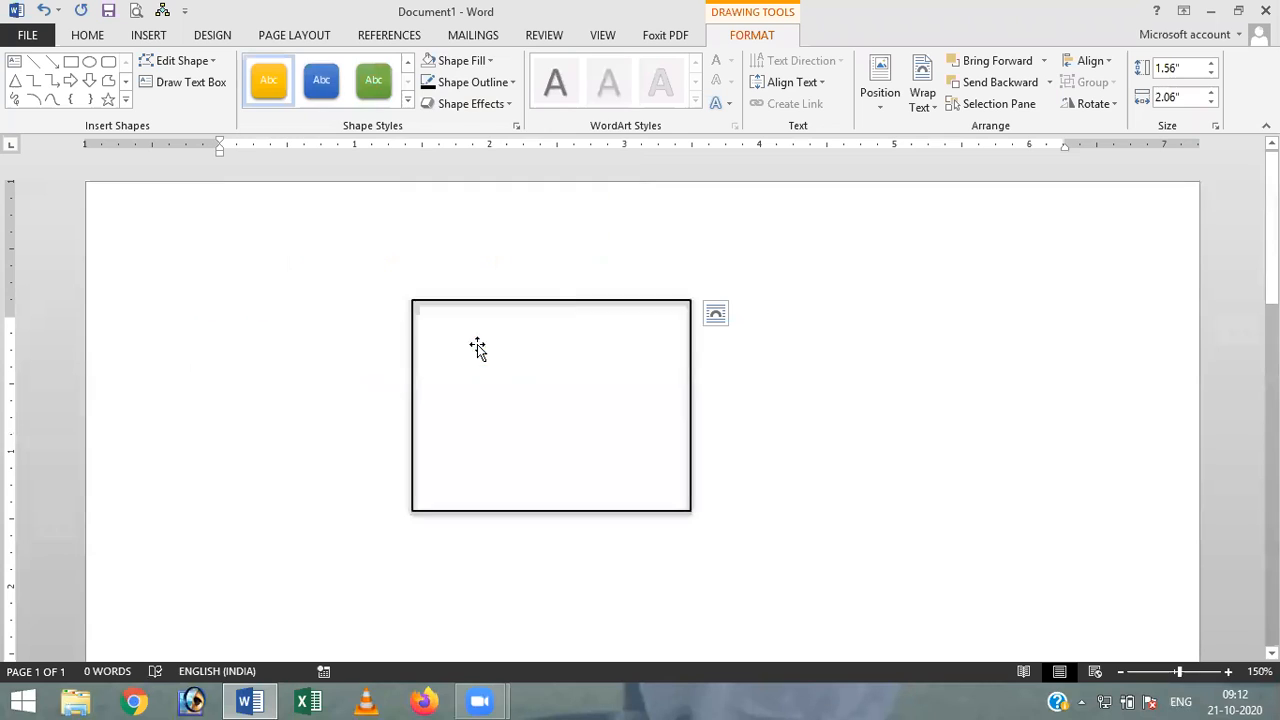
Step: Apply the Preset 10 shape effect to the gold rectangle and deselect it
left_click(509, 104)
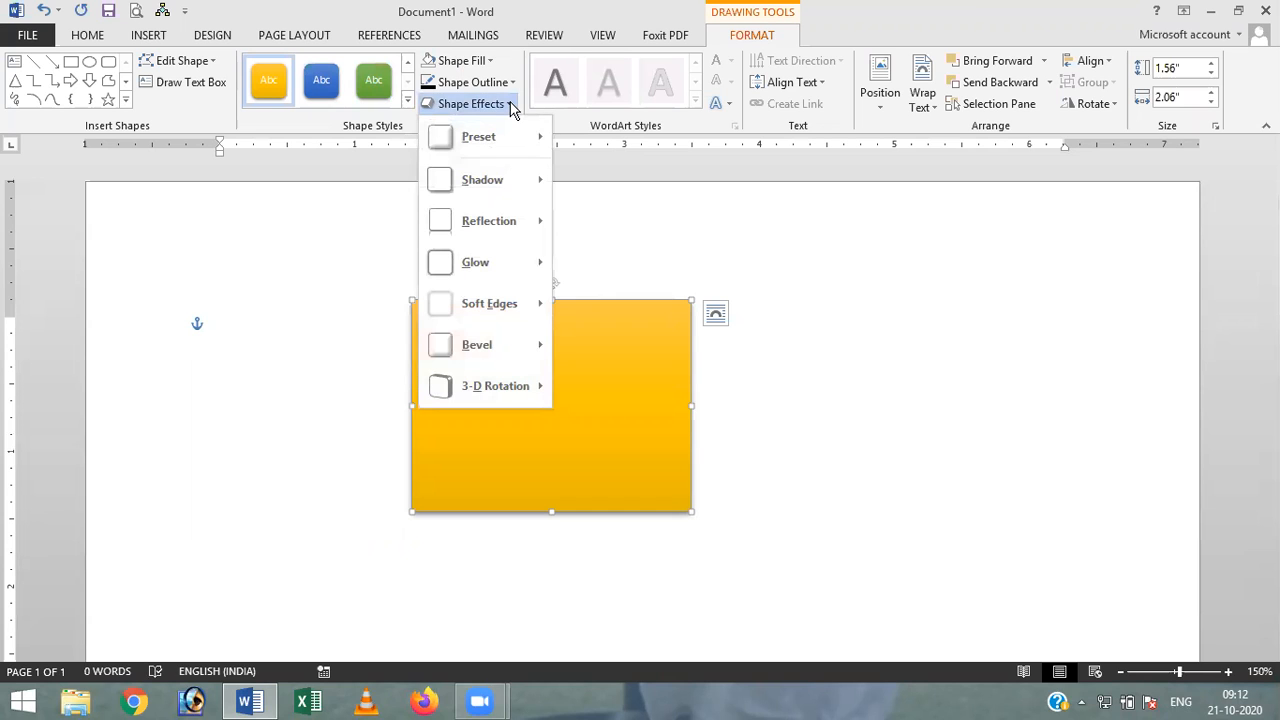
mouse_move(478, 142)
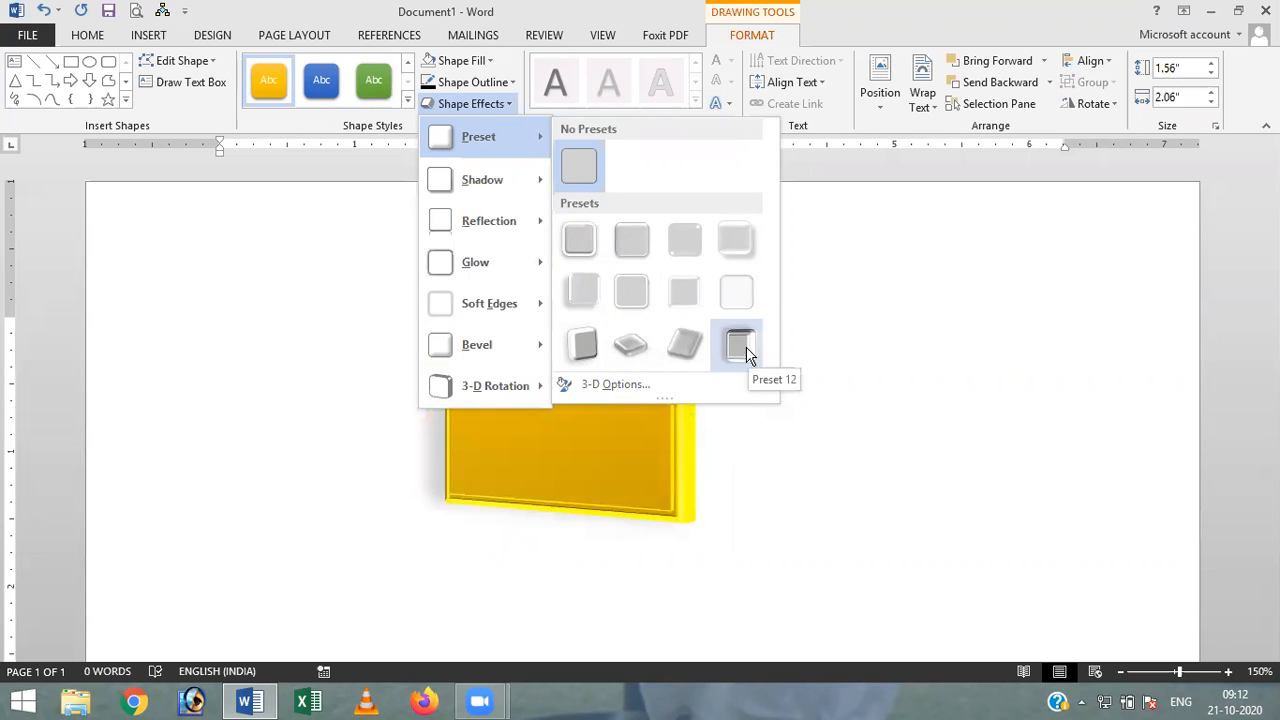
left_click(627, 345)
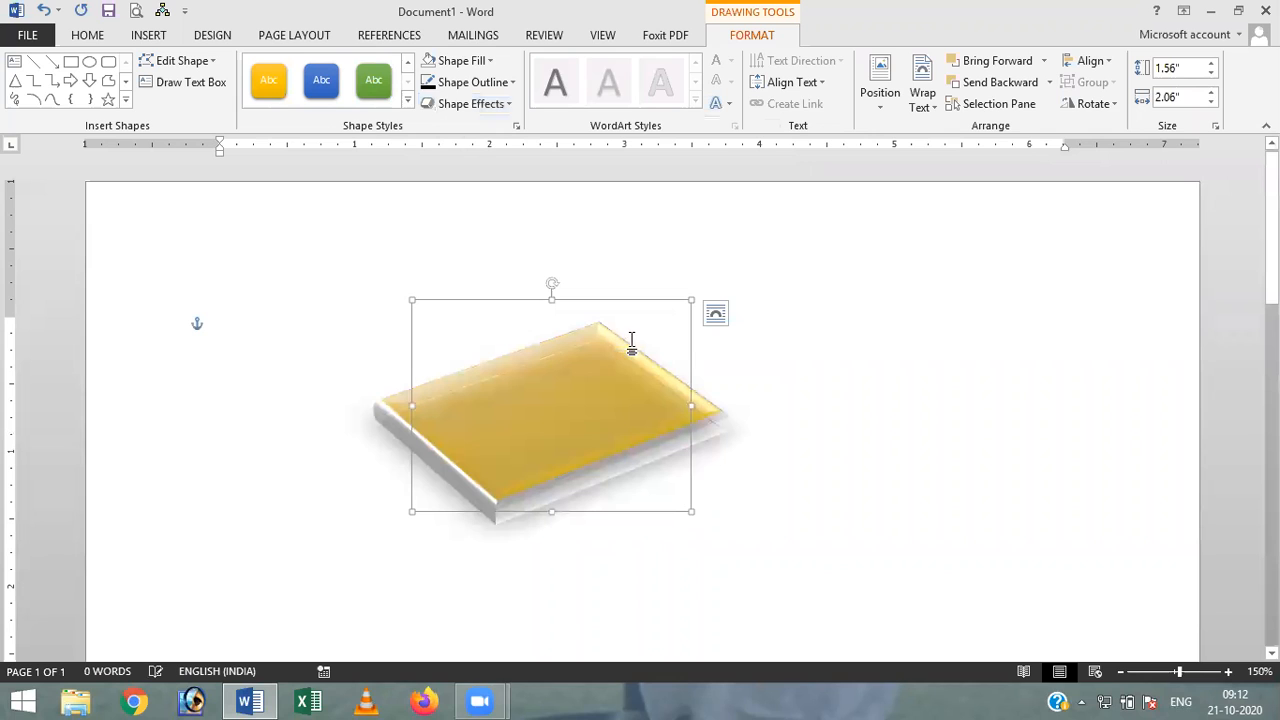
left_click(803, 360)
Step: Change the rectangle's shape effect to Preset 5 and deselect it
left_click(500, 408)
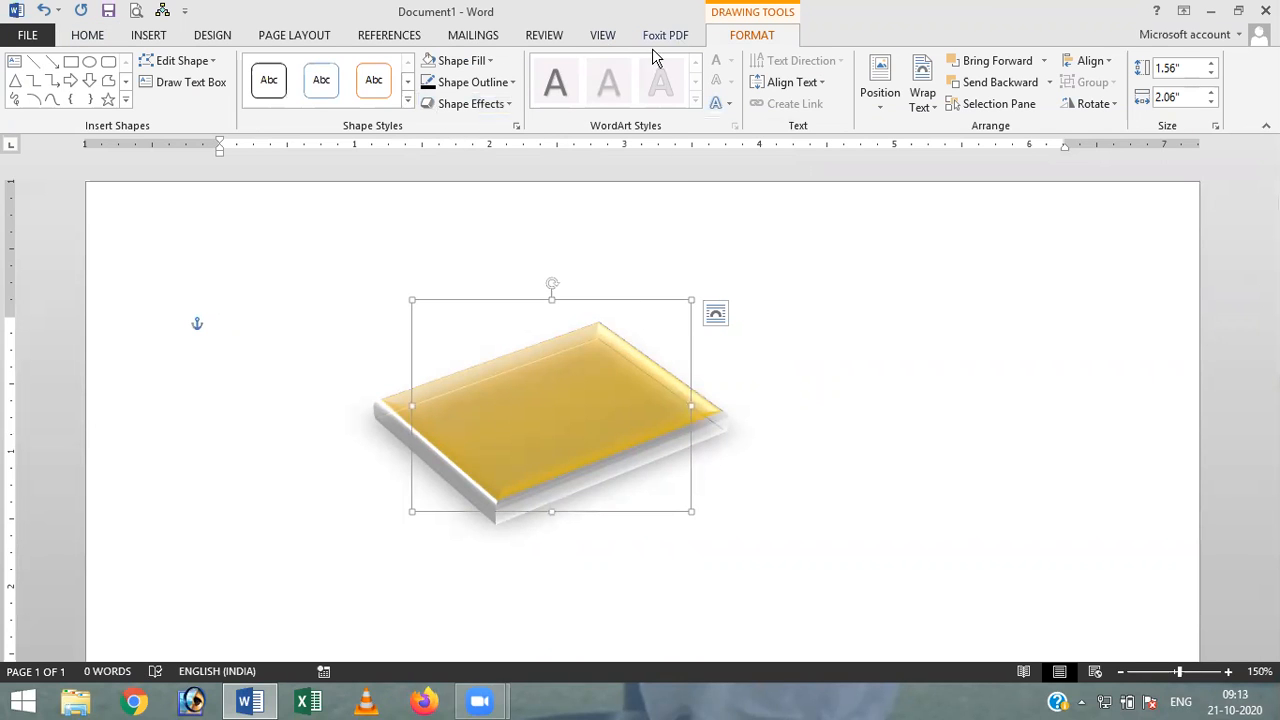
left_click(502, 101)
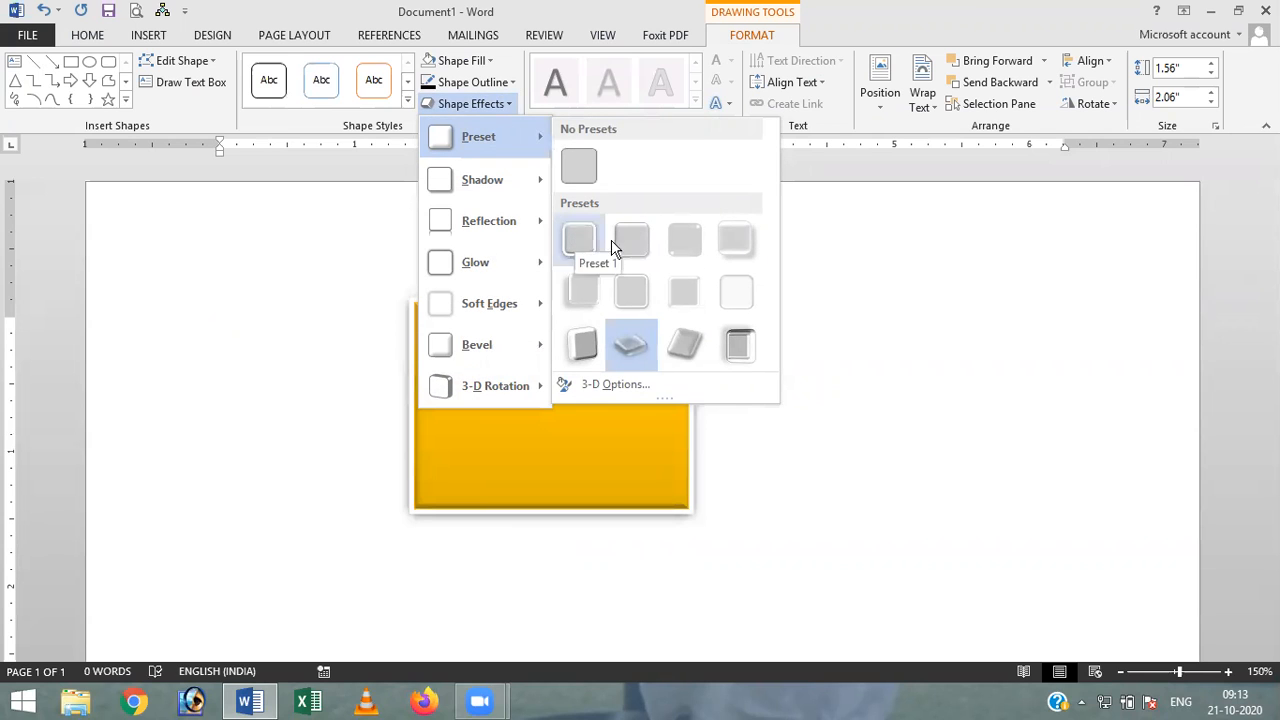
left_click(572, 300)
left_click(867, 371)
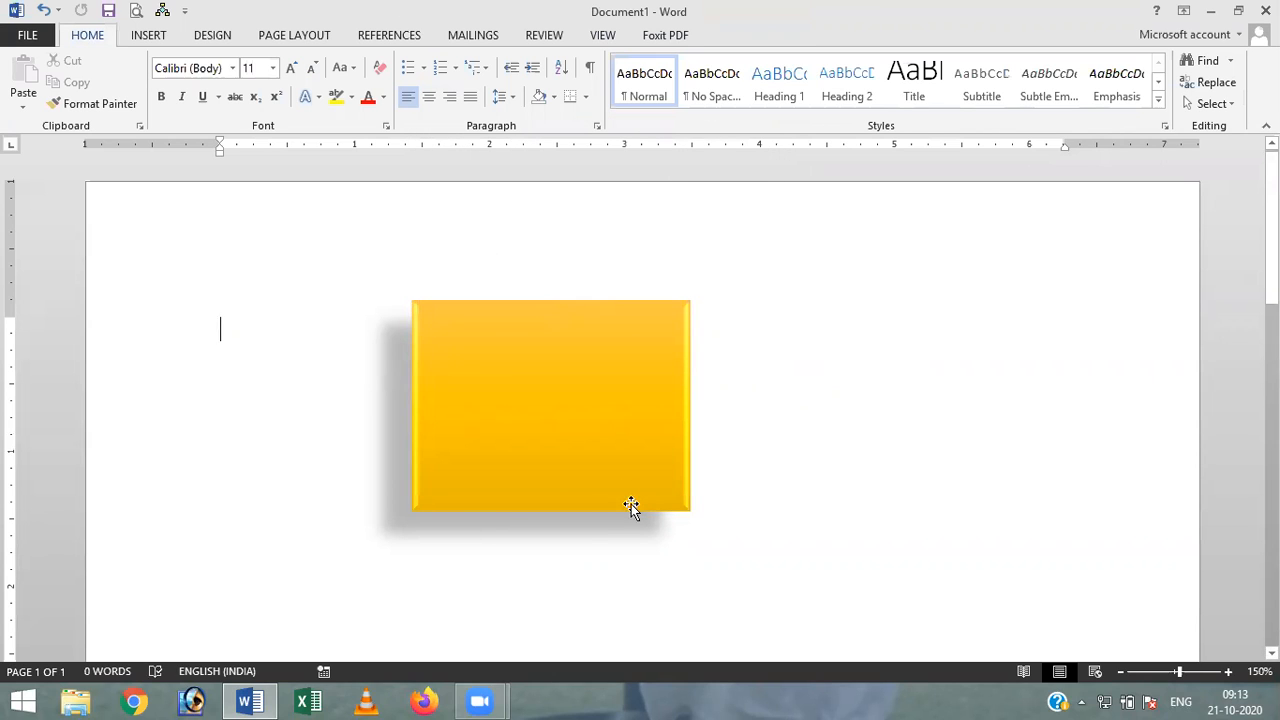
Step: Look over the preset and shadow effect choices and undo the last two preset effects on the rectangle
left_click(531, 400)
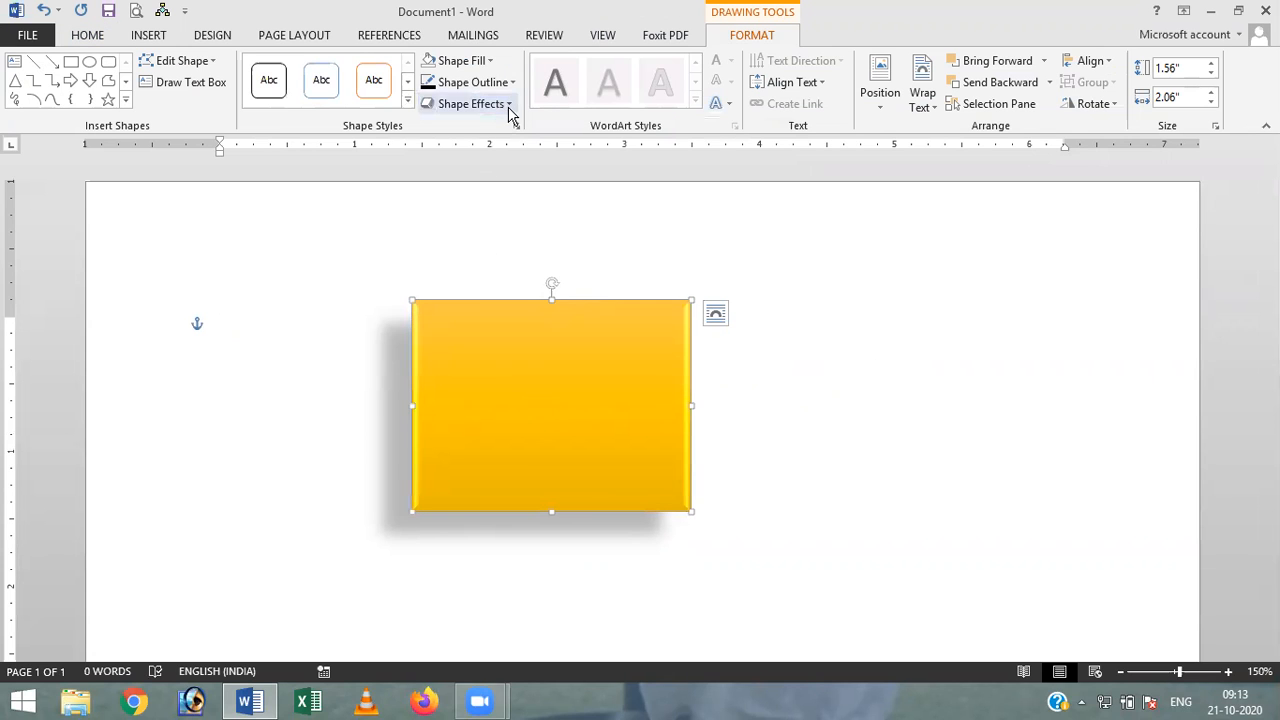
left_click(508, 112)
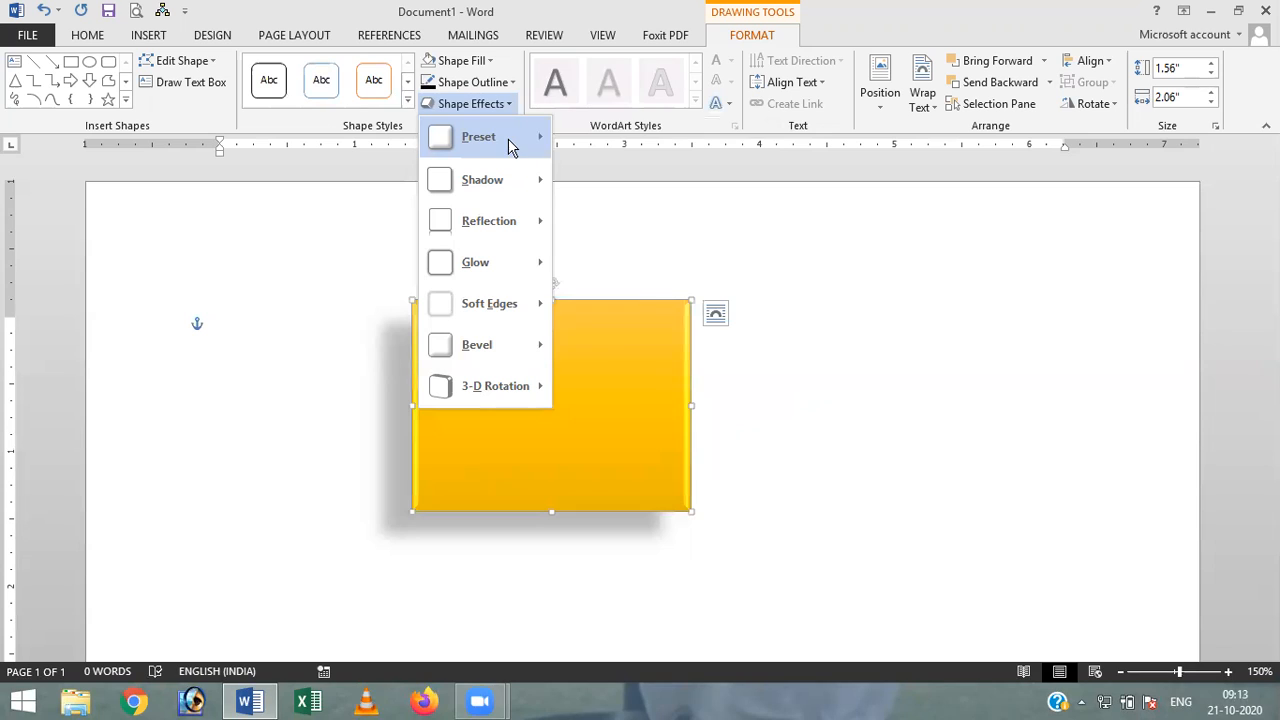
mouse_move(508, 146)
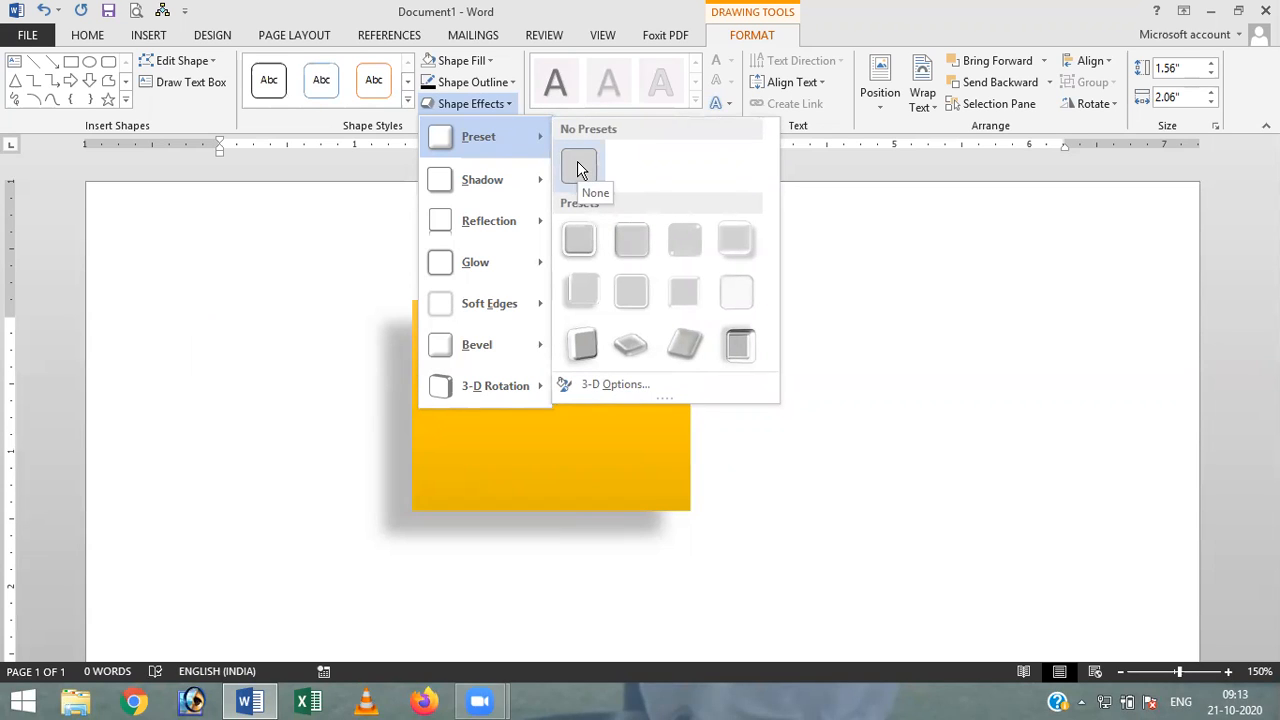
mouse_move(458, 172)
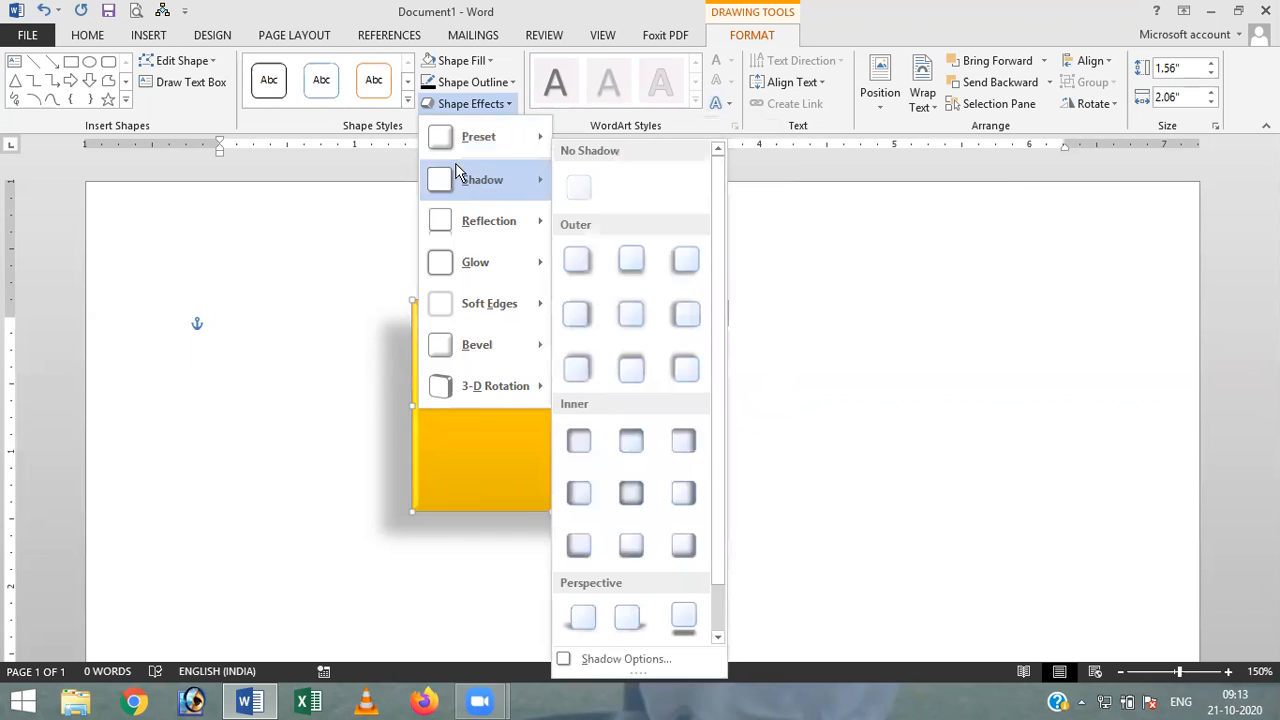
left_click(42, 12)
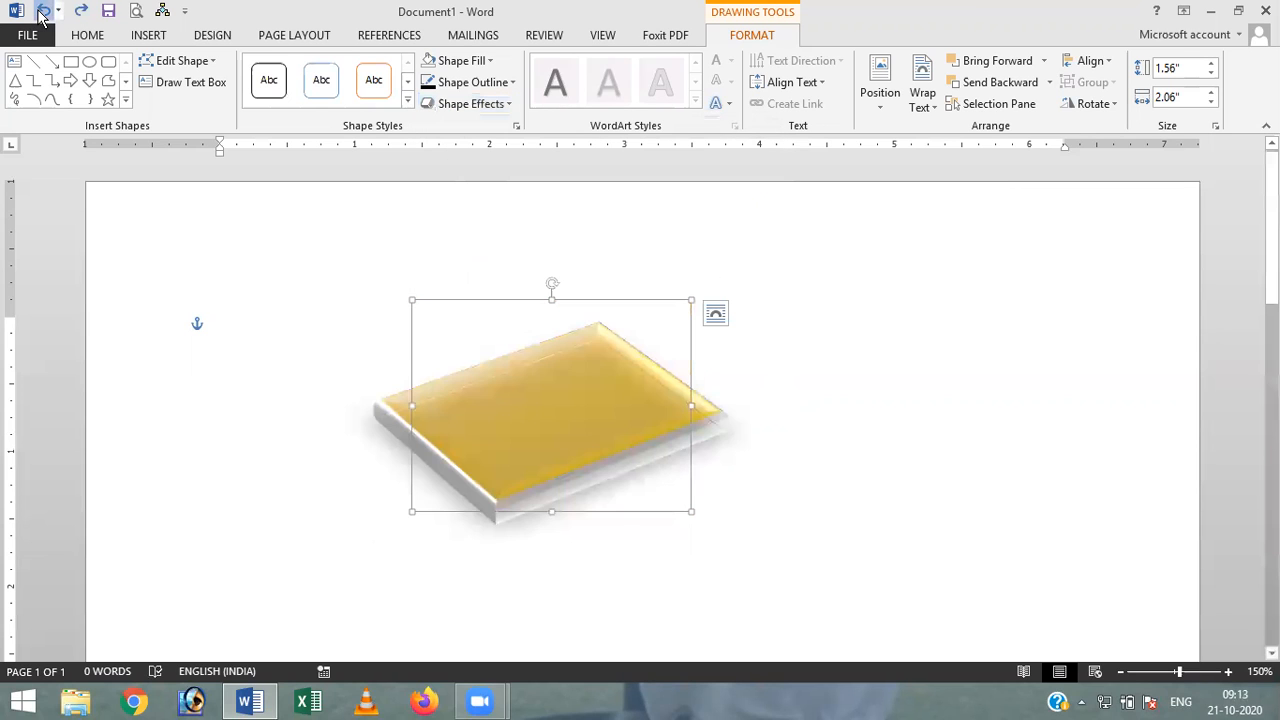
left_click(42, 12)
Step: Add an outer shadow offset to the left to the gold rectangle
left_click(505, 105)
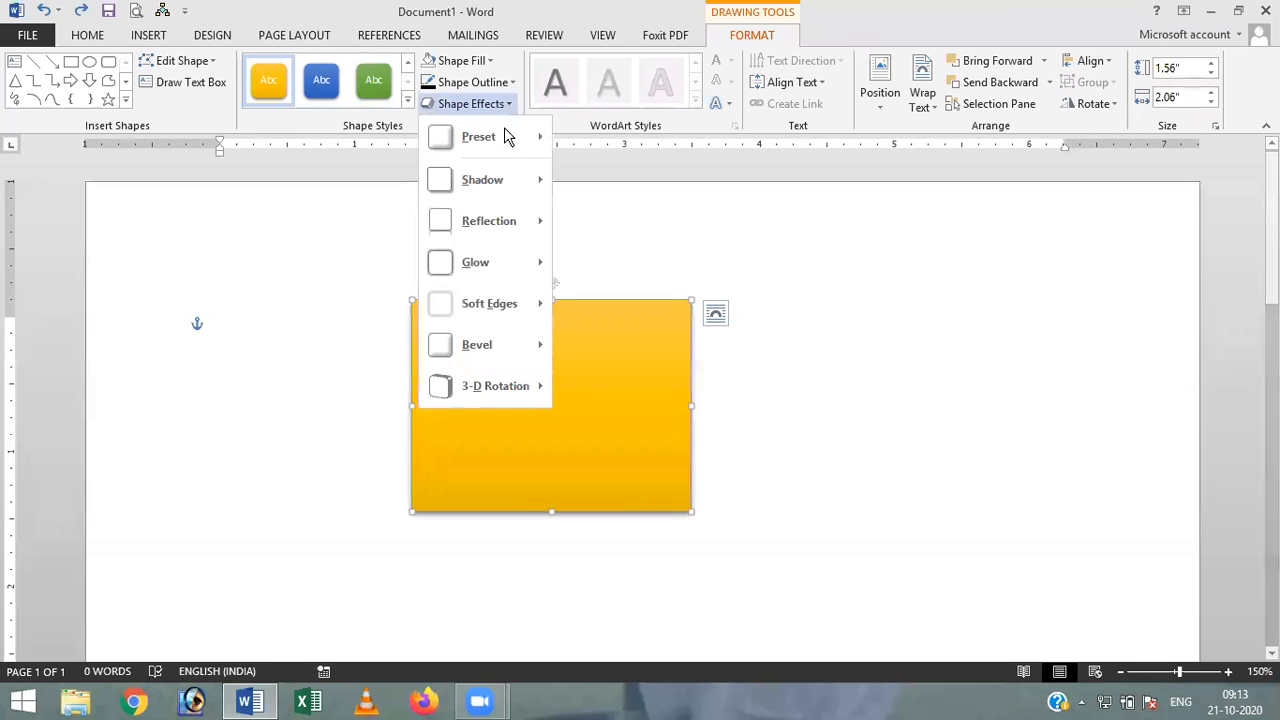
mouse_move(507, 184)
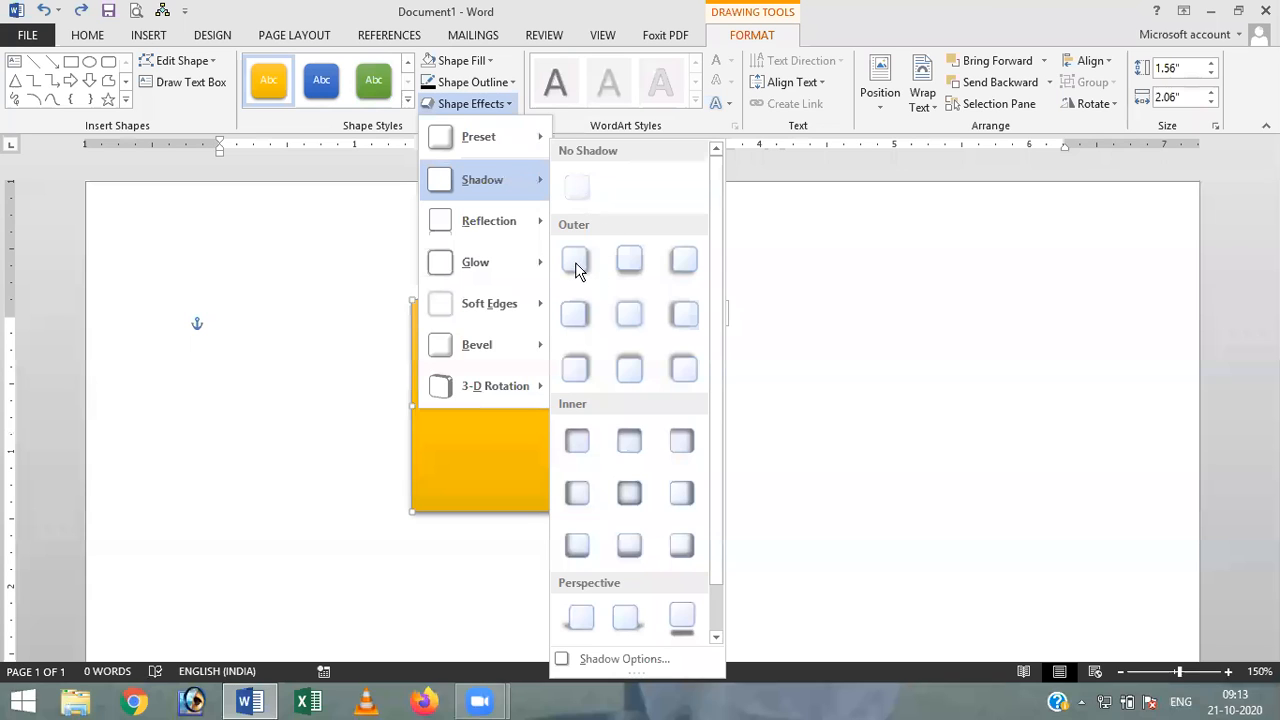
left_click(685, 318)
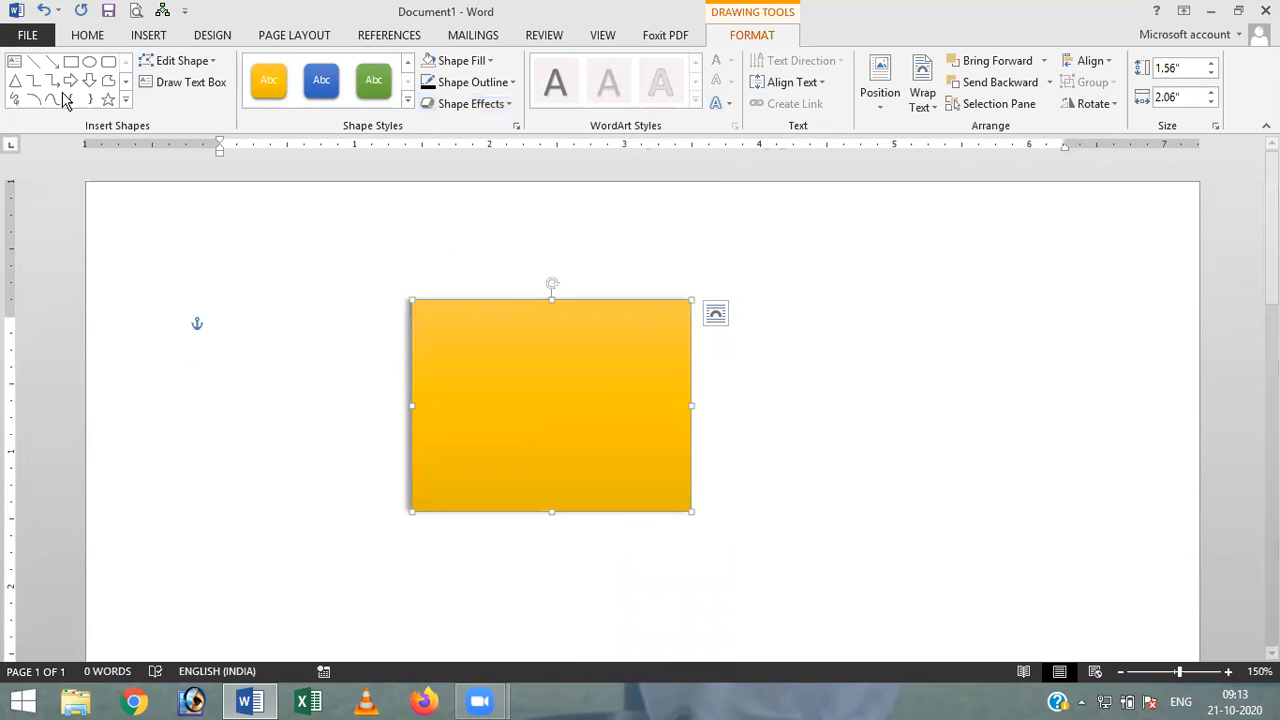
Step: Undo the rectangle's left outer shadow, then try an inner shadow along its top and right edges and undo it
left_click(44, 10)
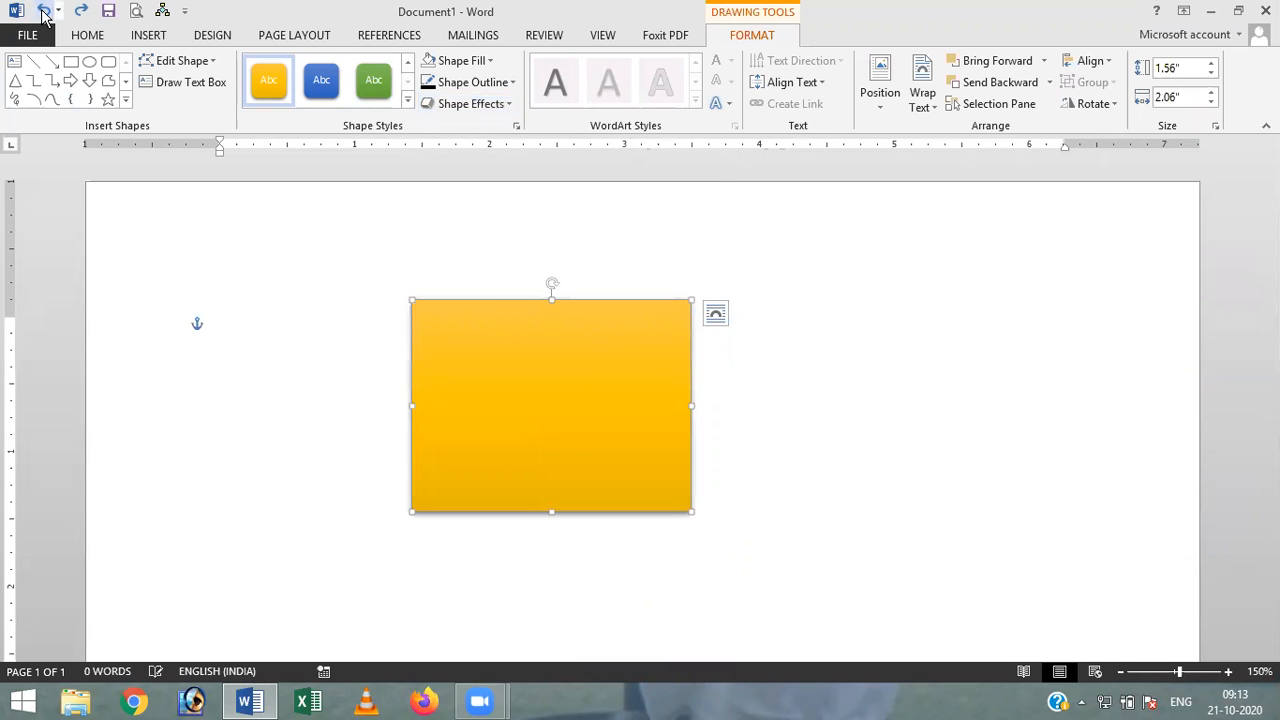
left_click(505, 106)
mouse_move(492, 191)
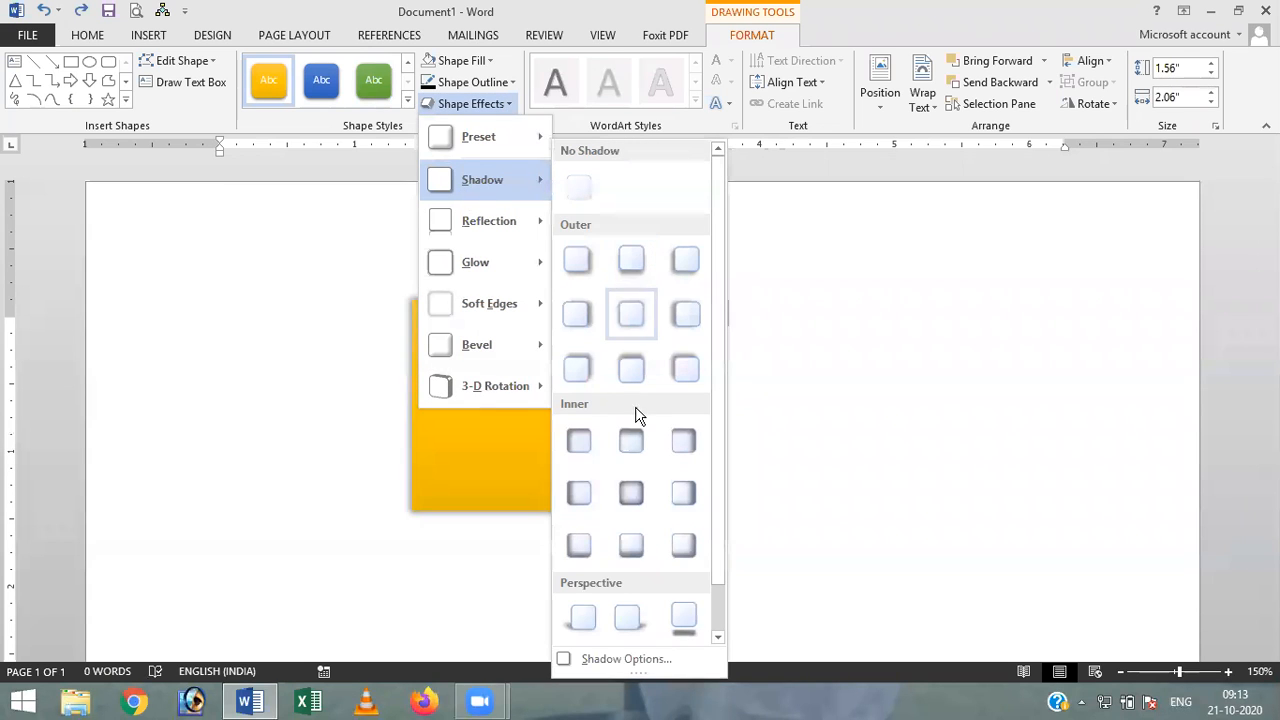
left_click(683, 443)
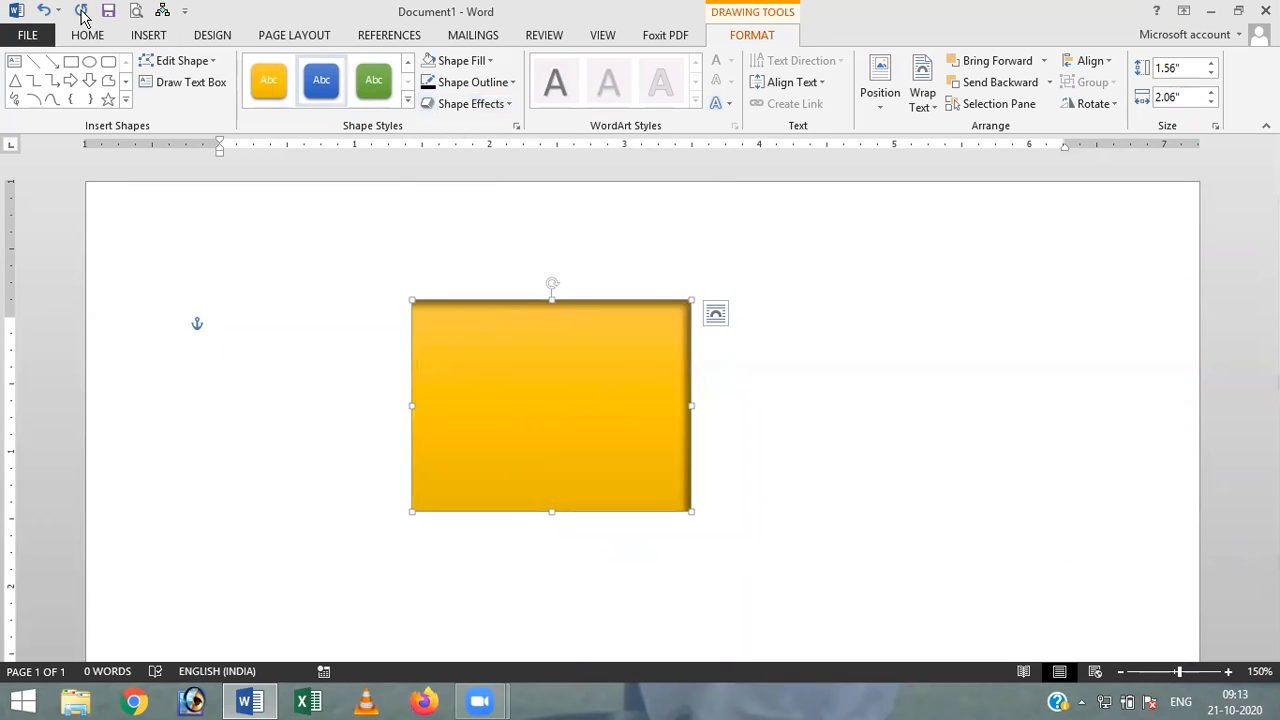
left_click(43, 10)
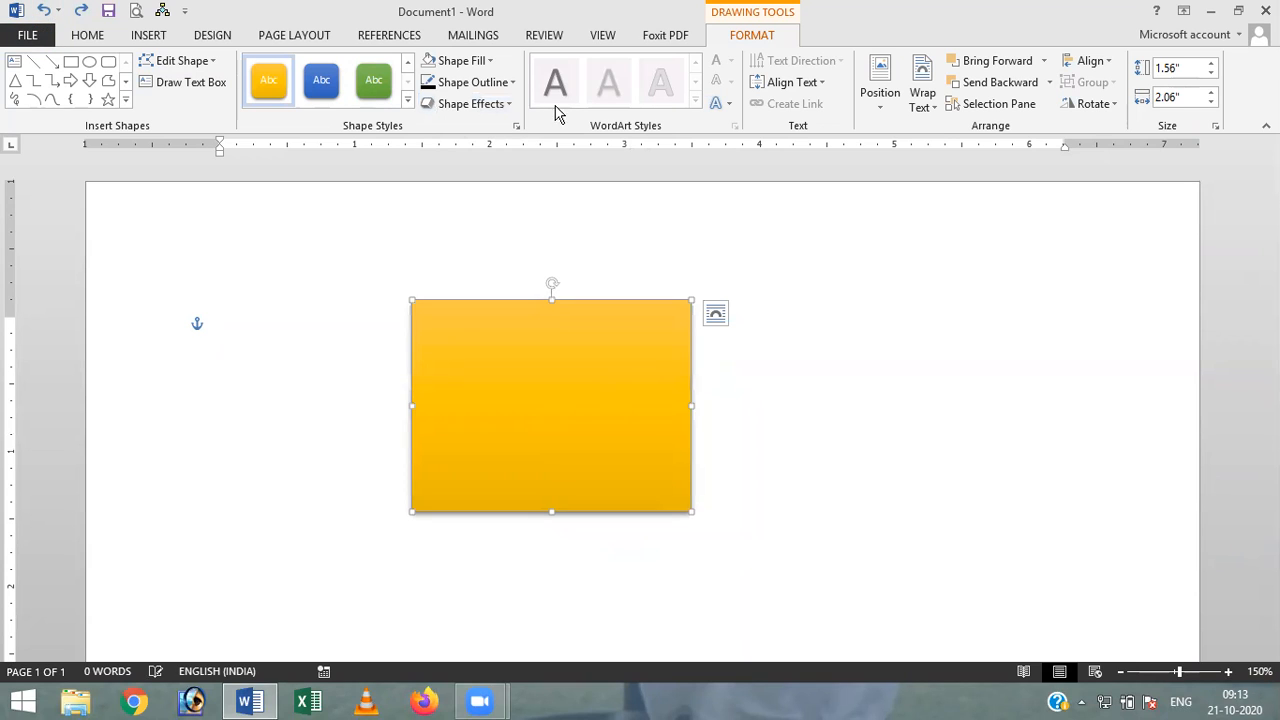
Step: Try the Half Reflection, touching effect on the gold rectangle, look at the result and undo it
left_click(506, 103)
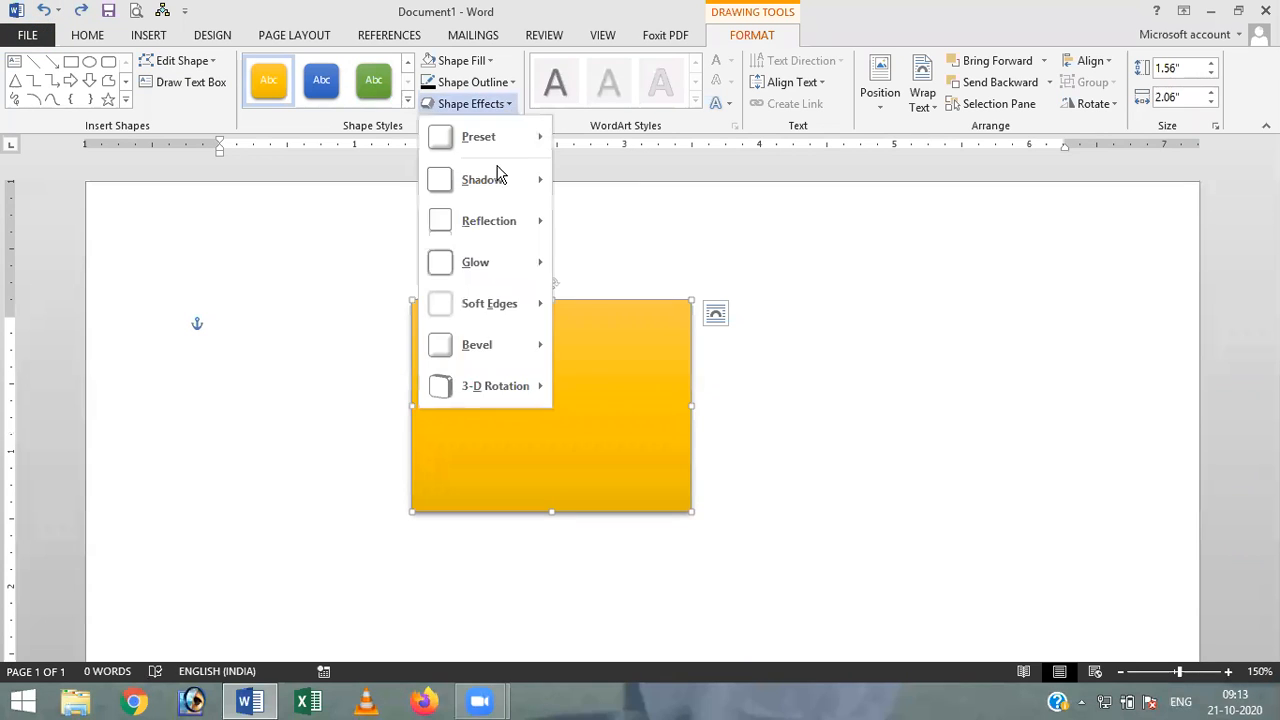
mouse_move(500, 220)
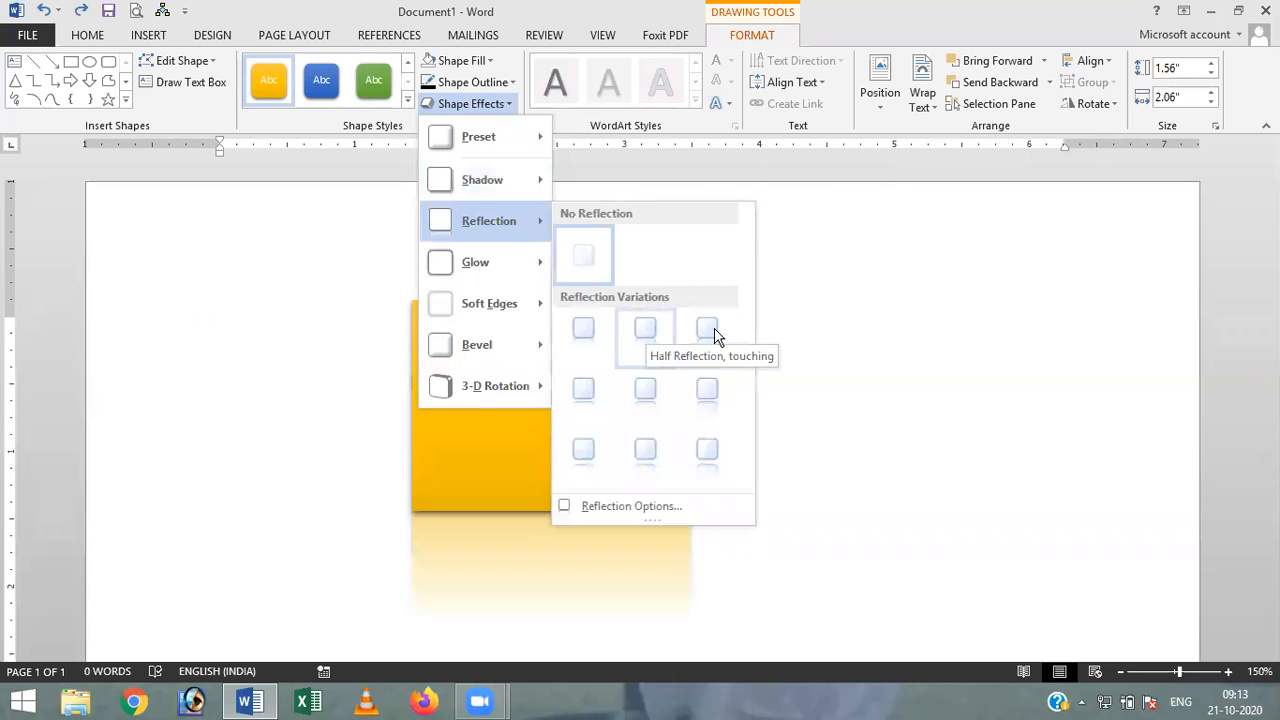
left_click(645, 333)
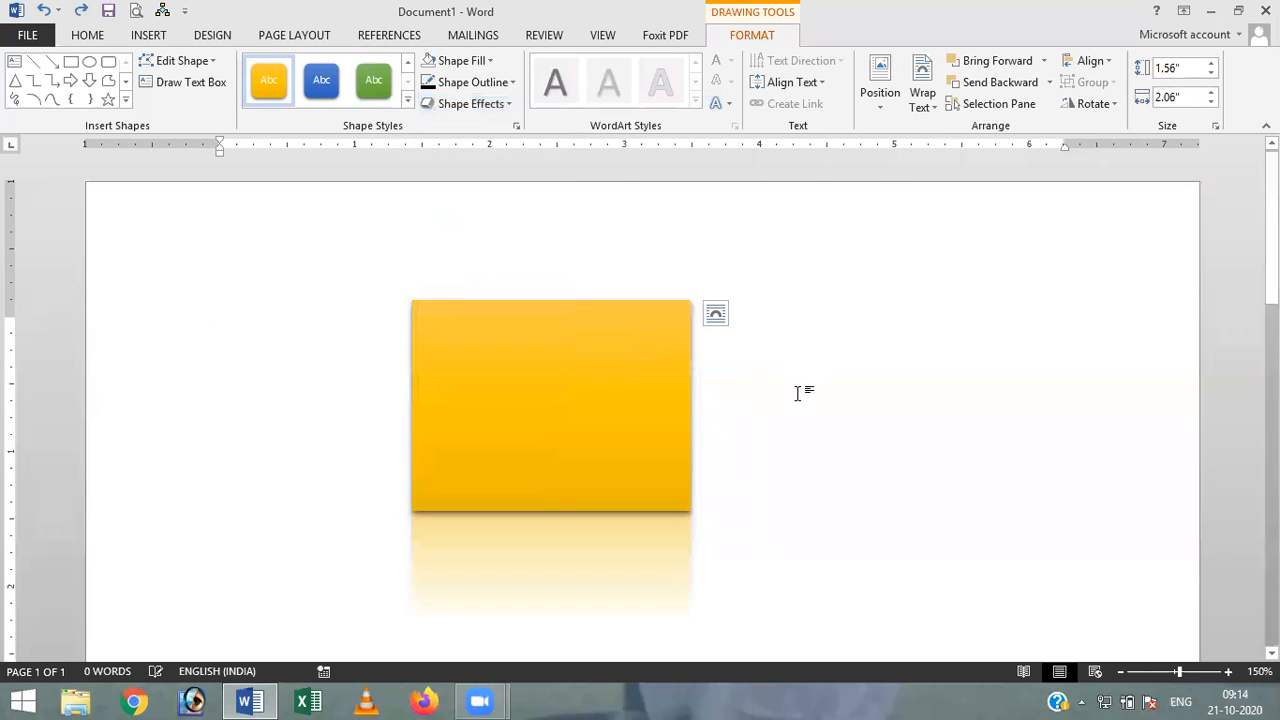
scroll(820, 383, "down", 3)
scroll(823, 376, "up", 2)
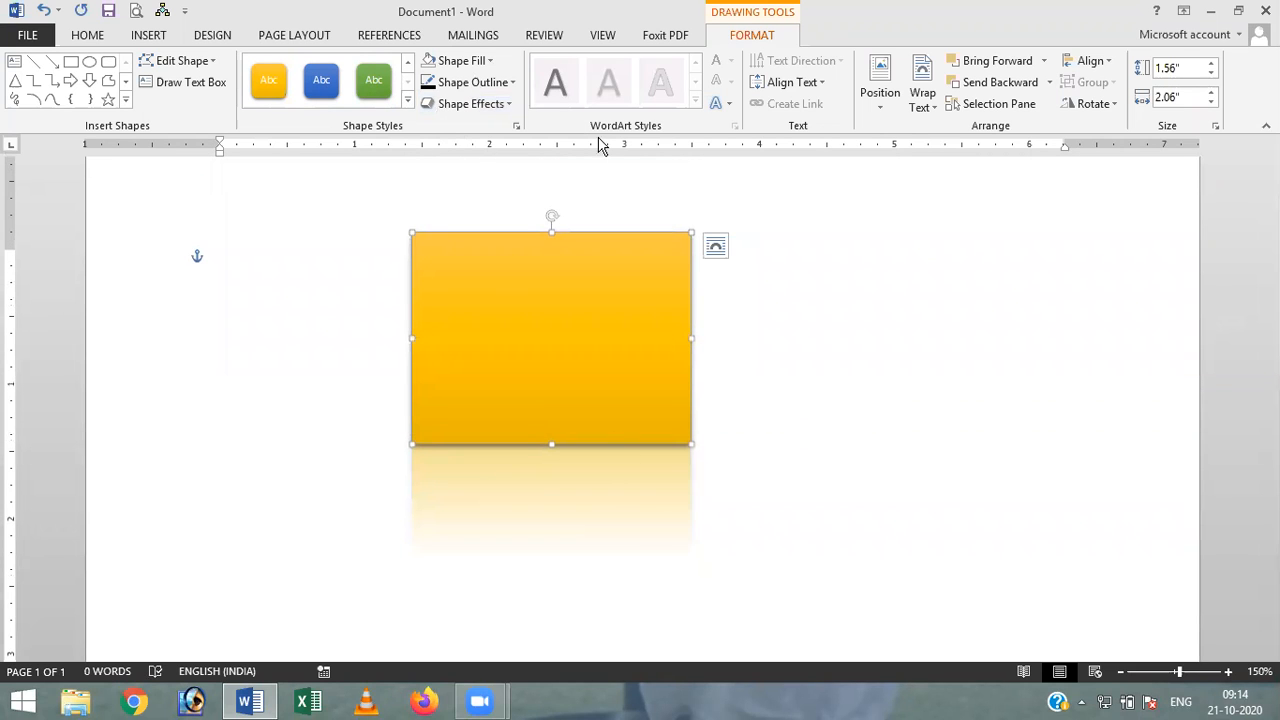
left_click(44, 12)
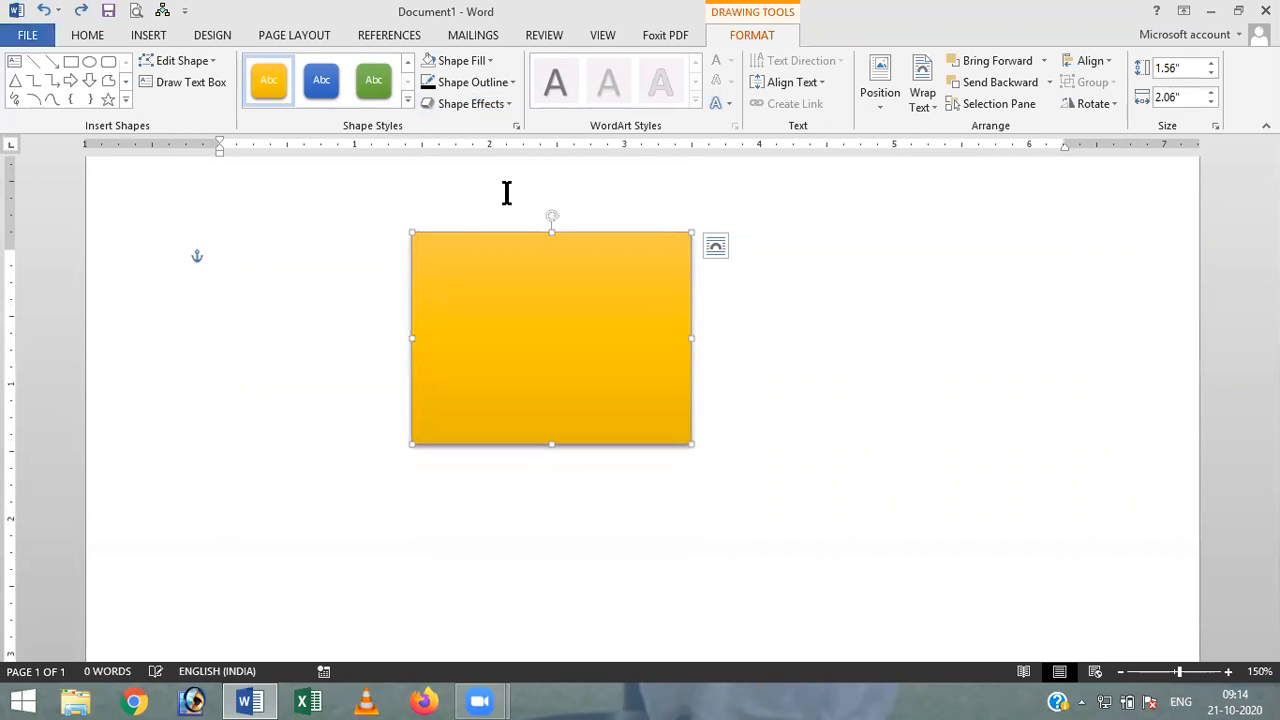
Step: Try the widest orange glow variation around the gold rectangle and undo it
left_click(508, 104)
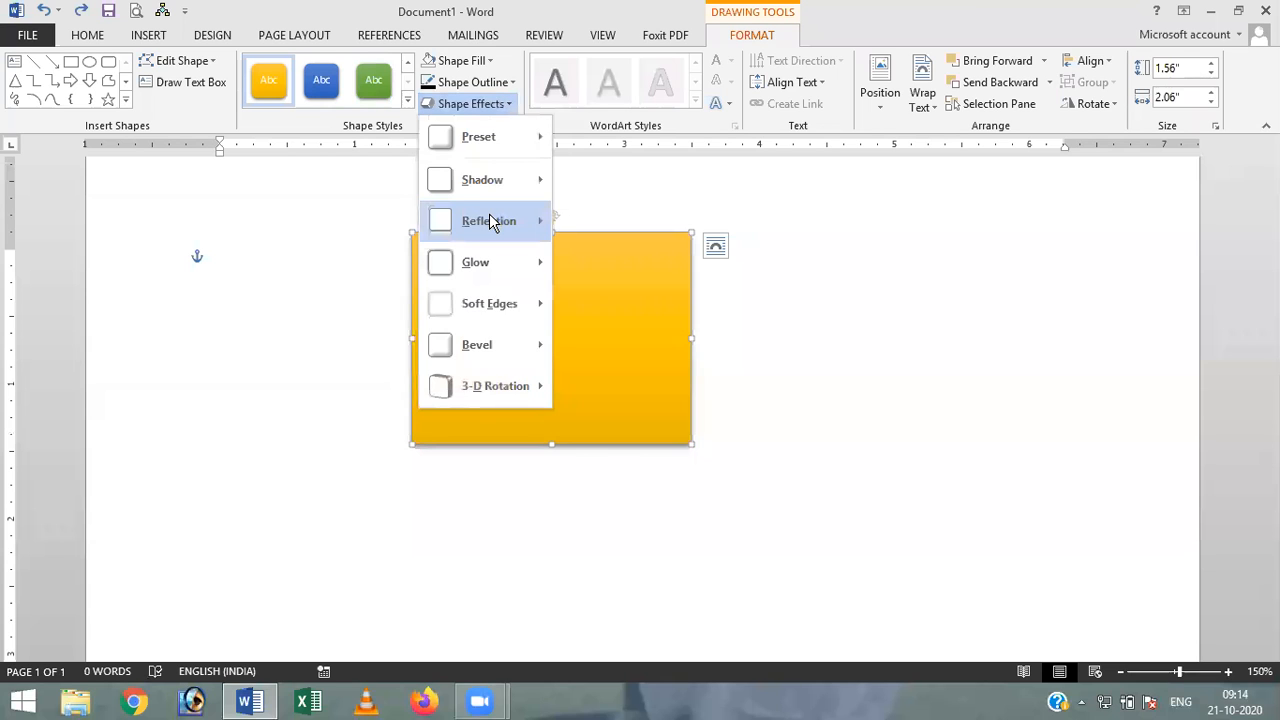
mouse_move(490, 221)
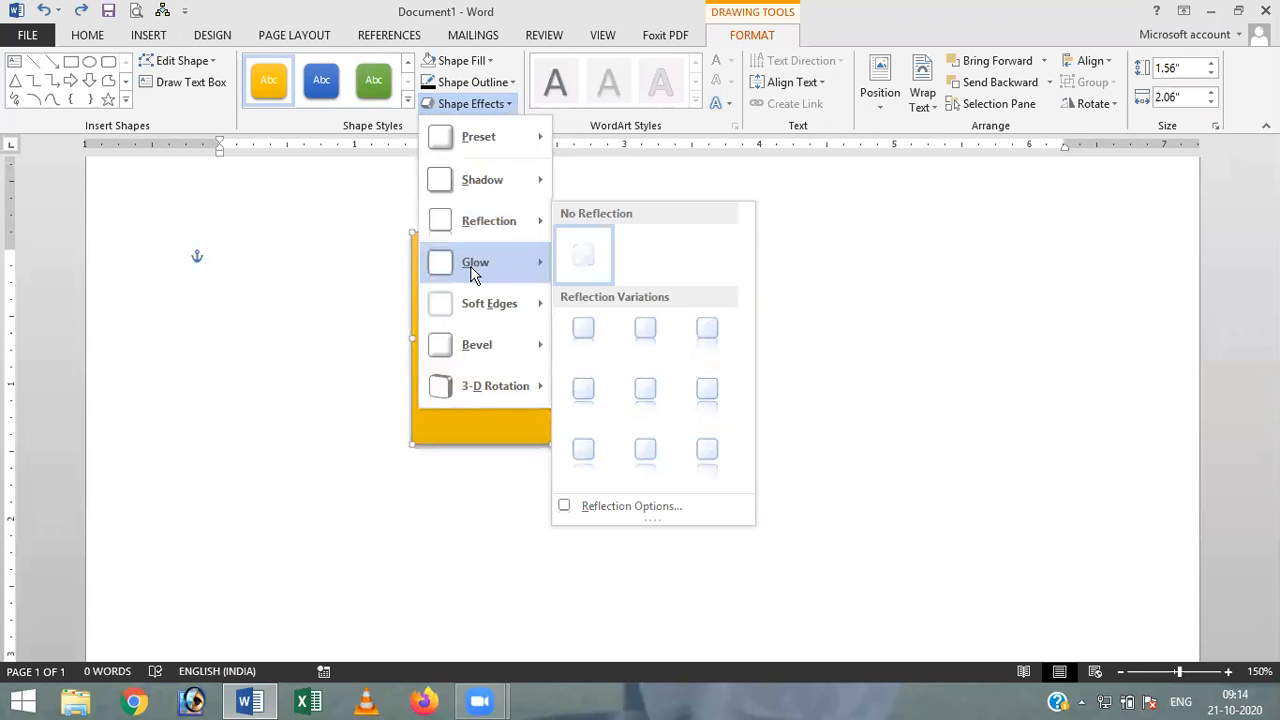
mouse_move(477, 268)
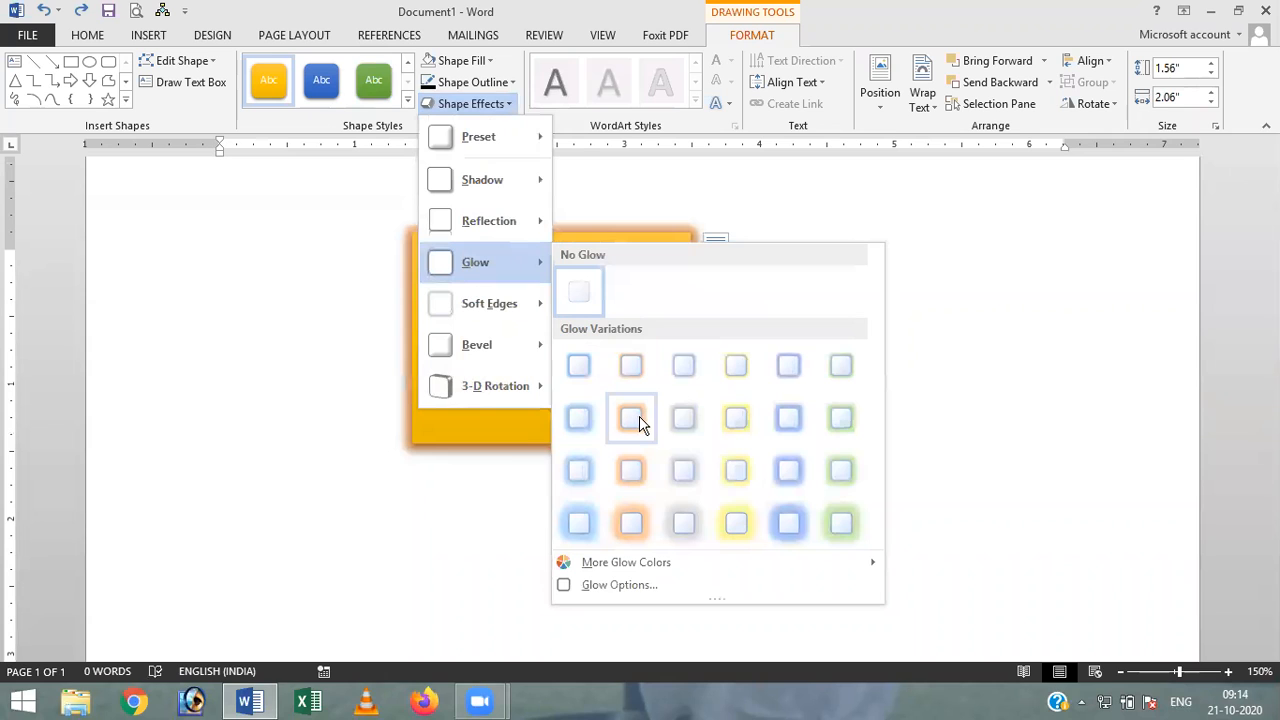
left_click(643, 530)
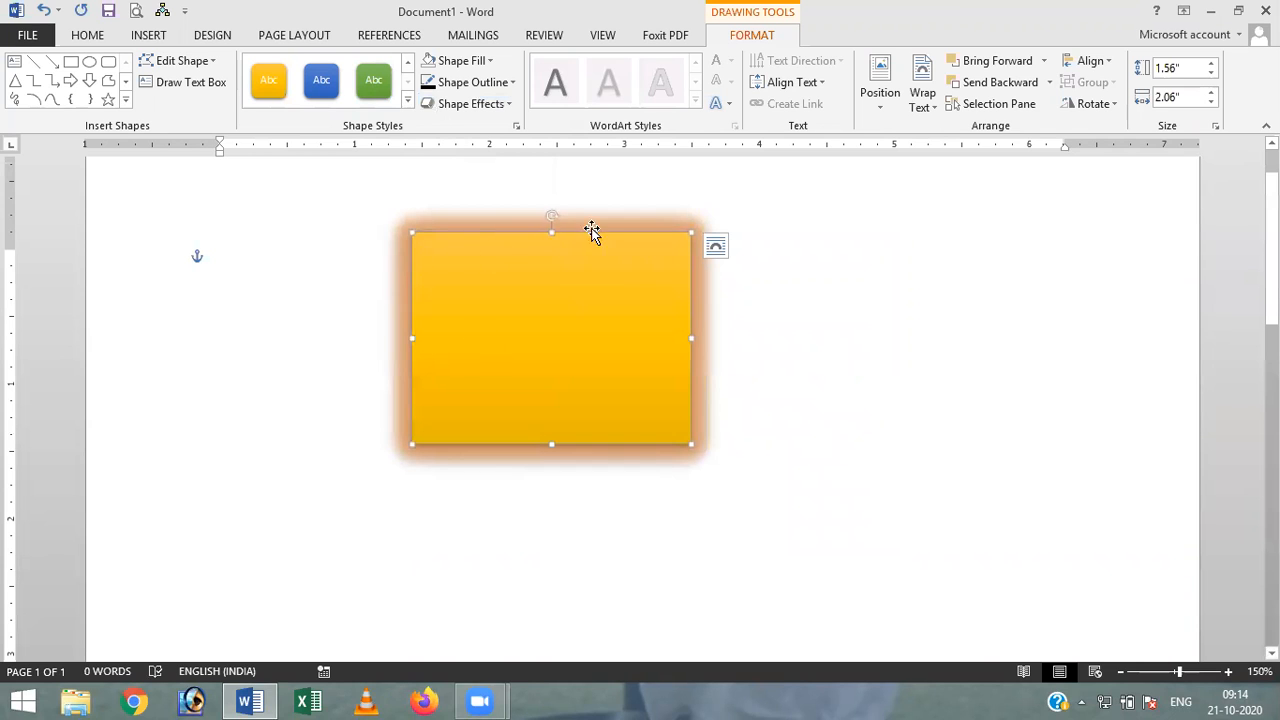
left_click(43, 10)
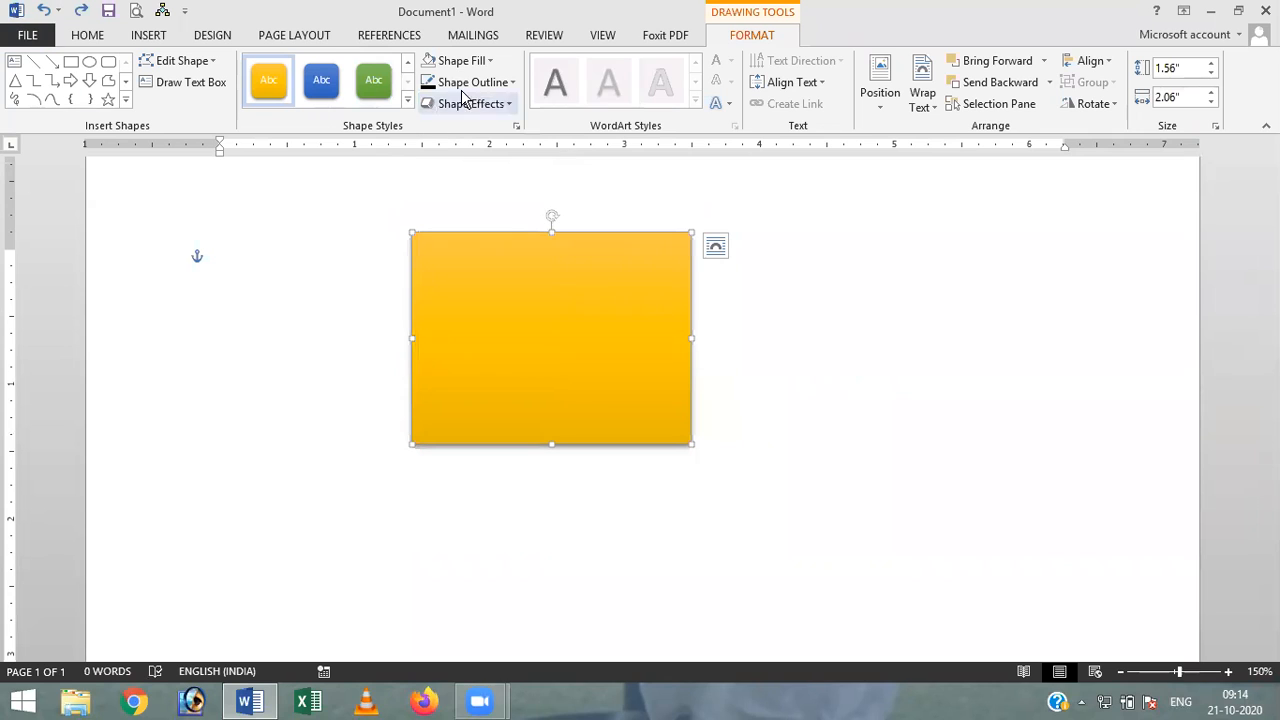
Step: Try 10 Point soft edges on the gold rectangle, deselect it to view the result, and undo the effect
left_click(508, 101)
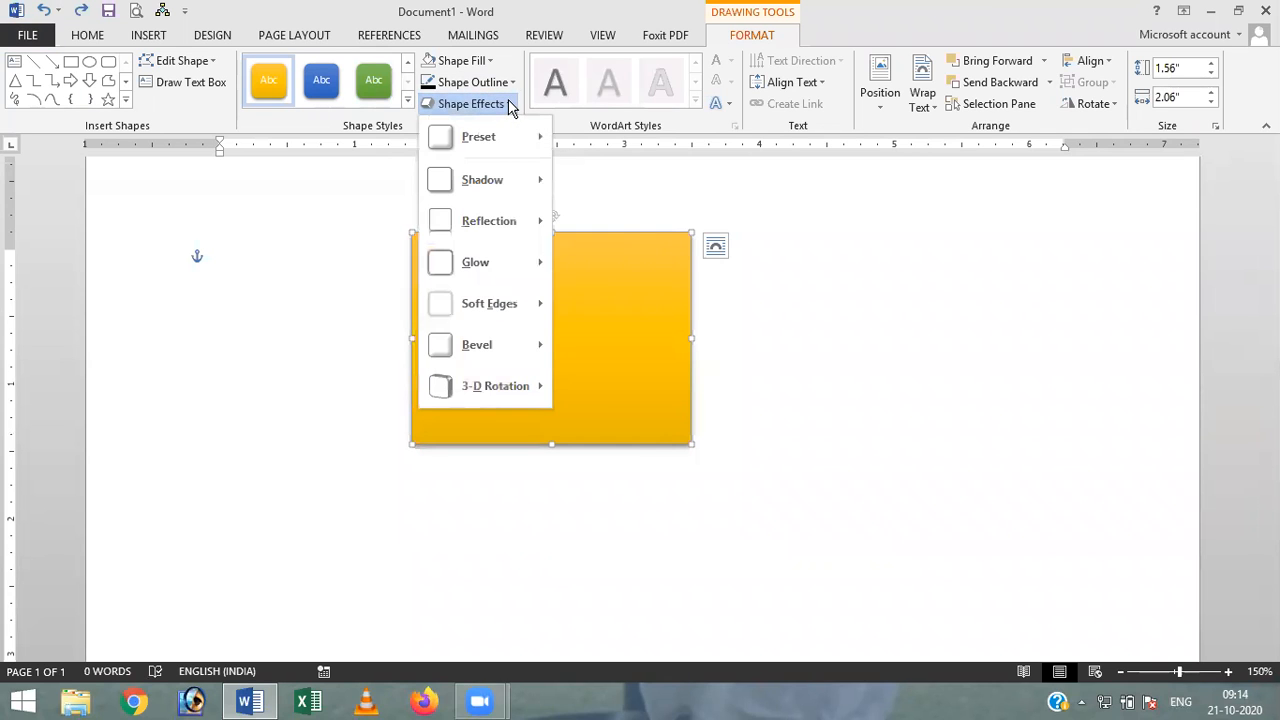
mouse_move(508, 304)
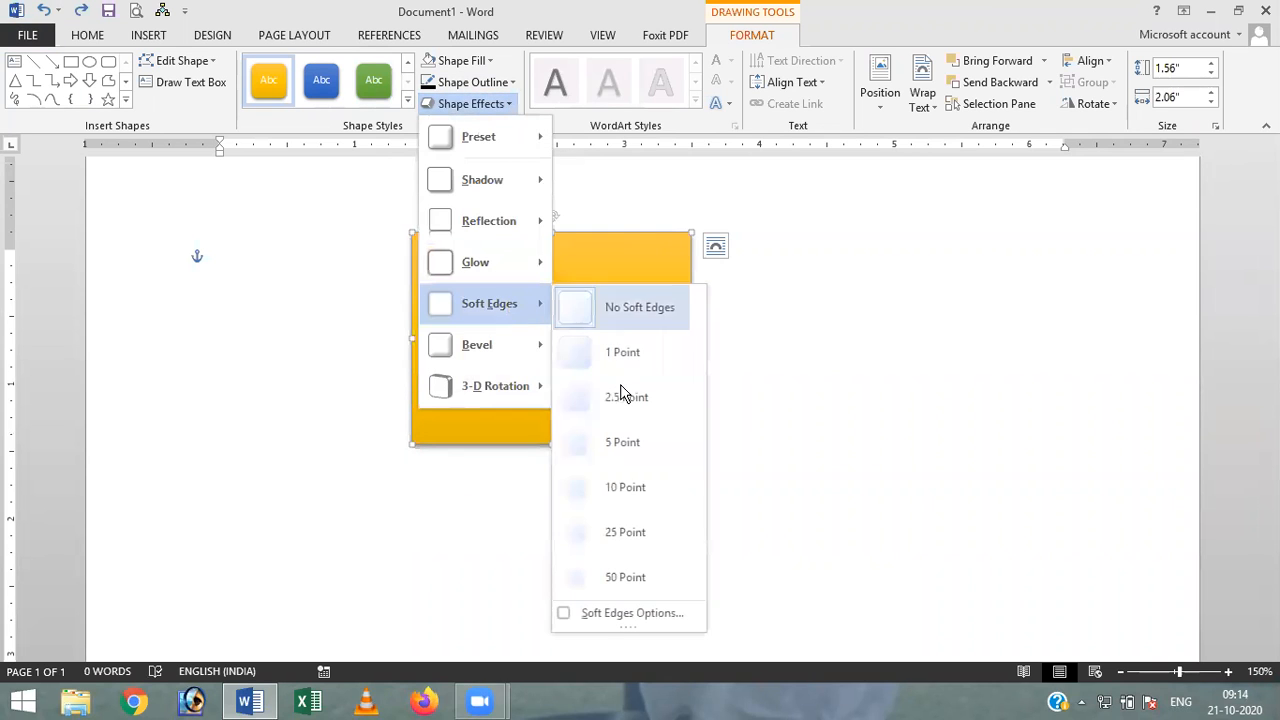
left_click(634, 490)
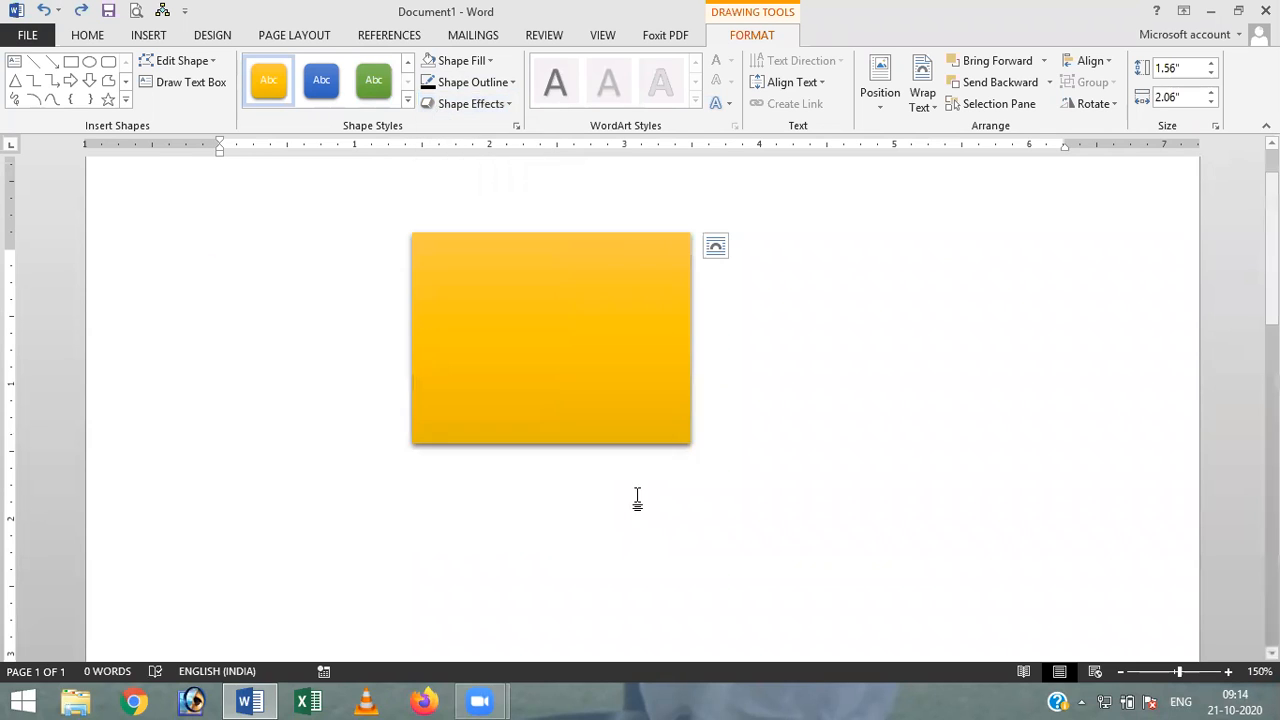
left_click(885, 390)
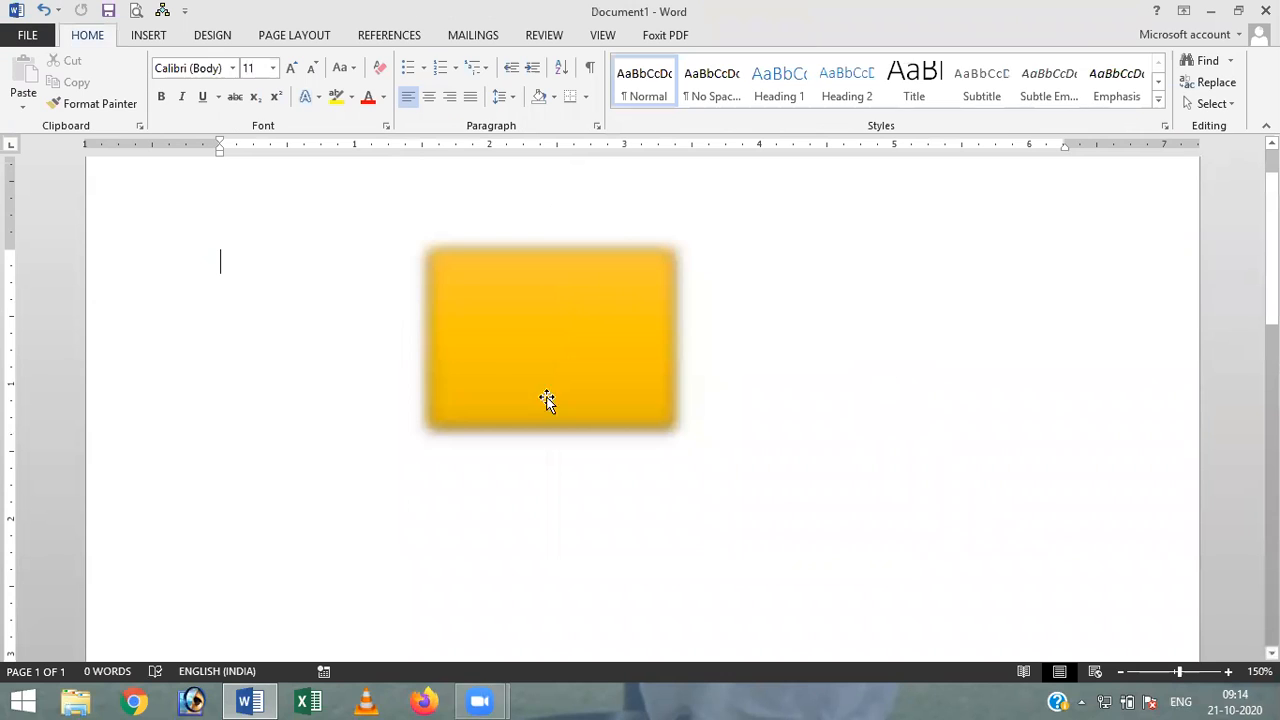
left_click(45, 12)
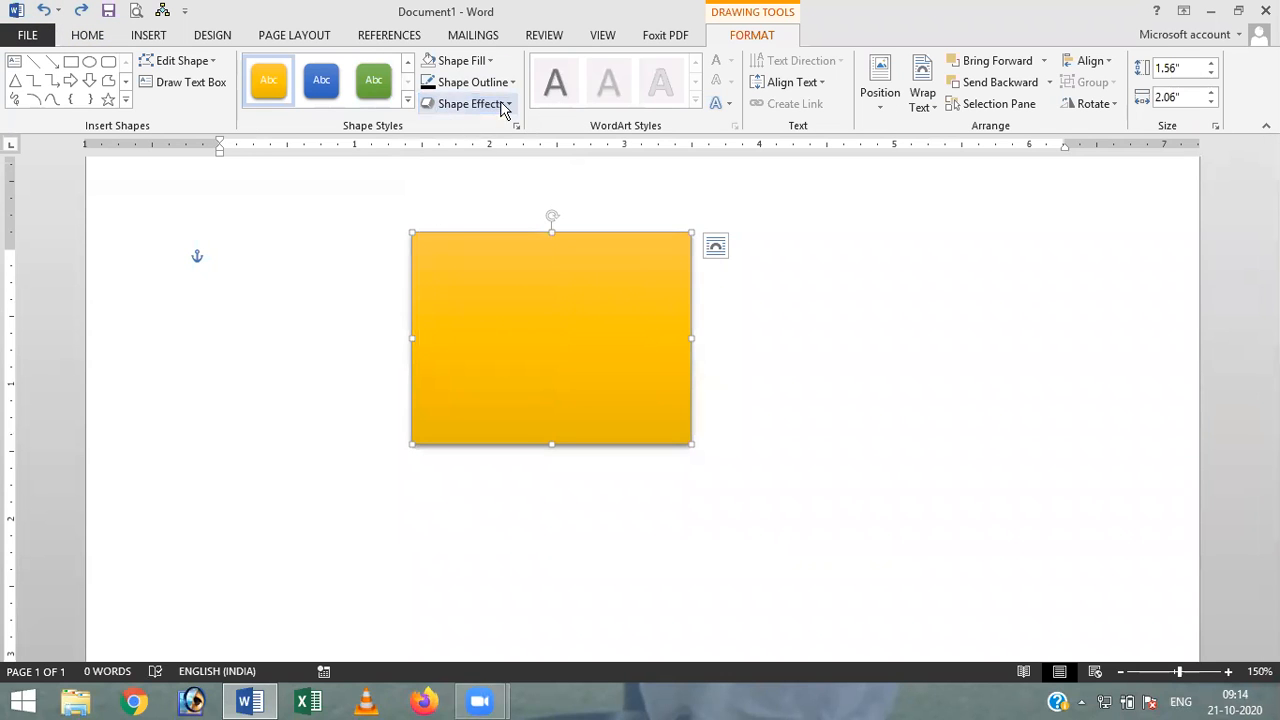
Step: Apply the angled bevel, the first variation in the second bevel row, to the gold rectangle
left_click(504, 106)
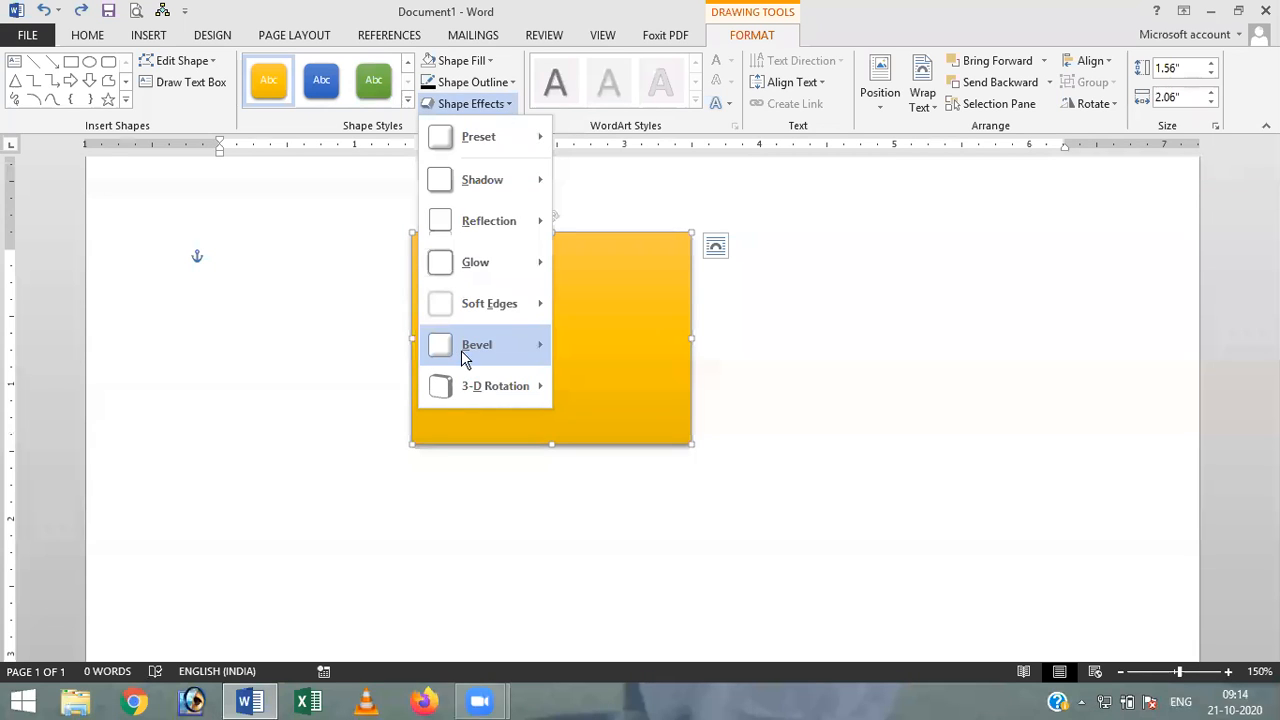
mouse_move(461, 348)
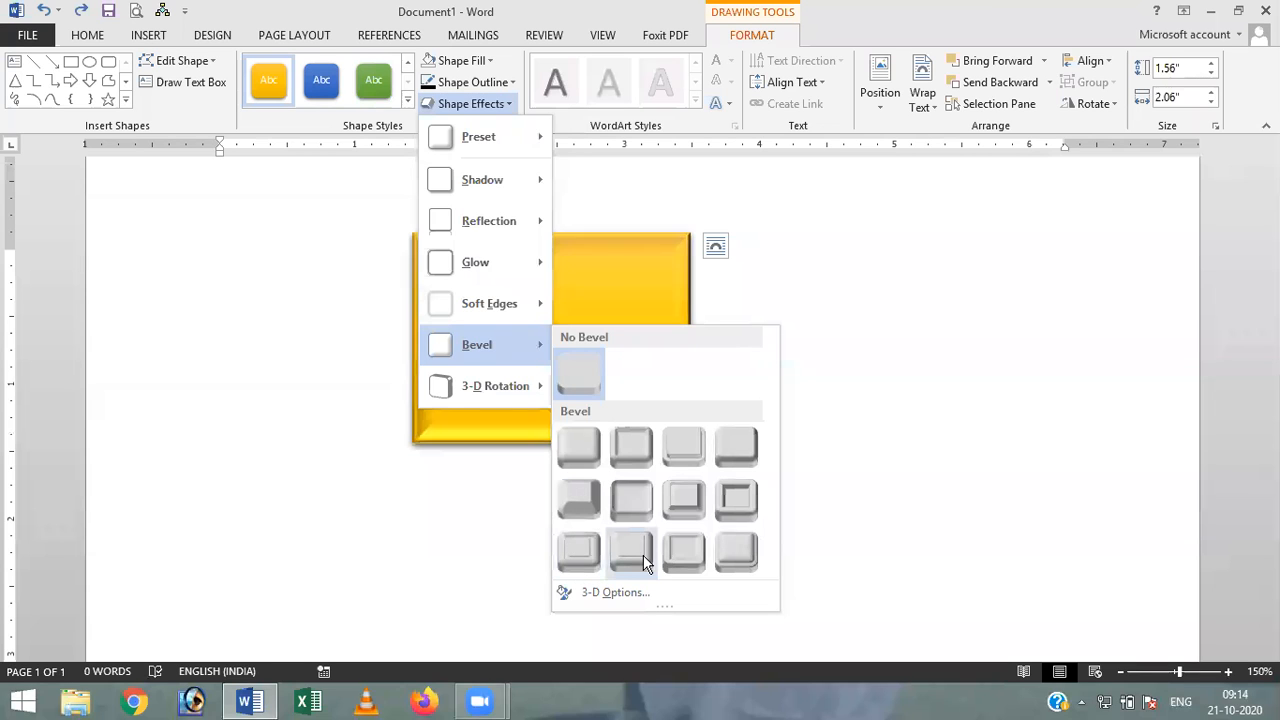
left_click(577, 496)
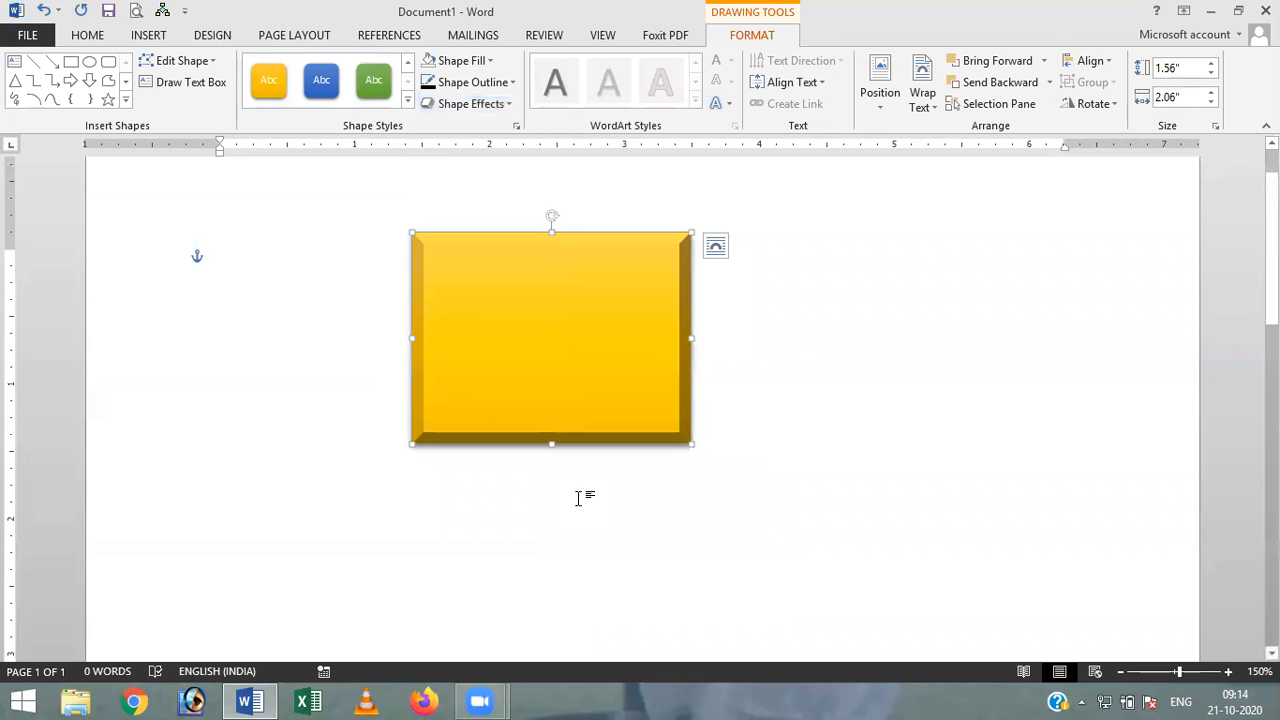
Step: Add a slightly offset reflection below the bevelled rectangle, using the first variation in the second row
left_click(509, 102)
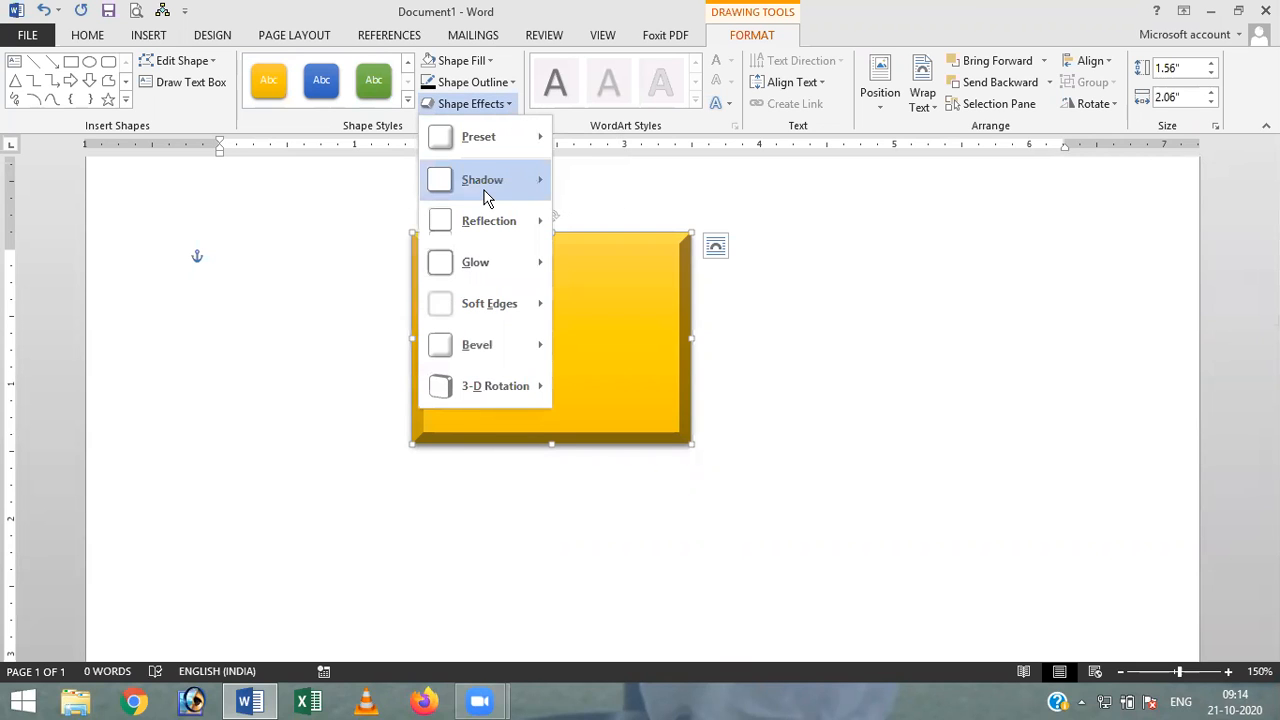
mouse_move(487, 197)
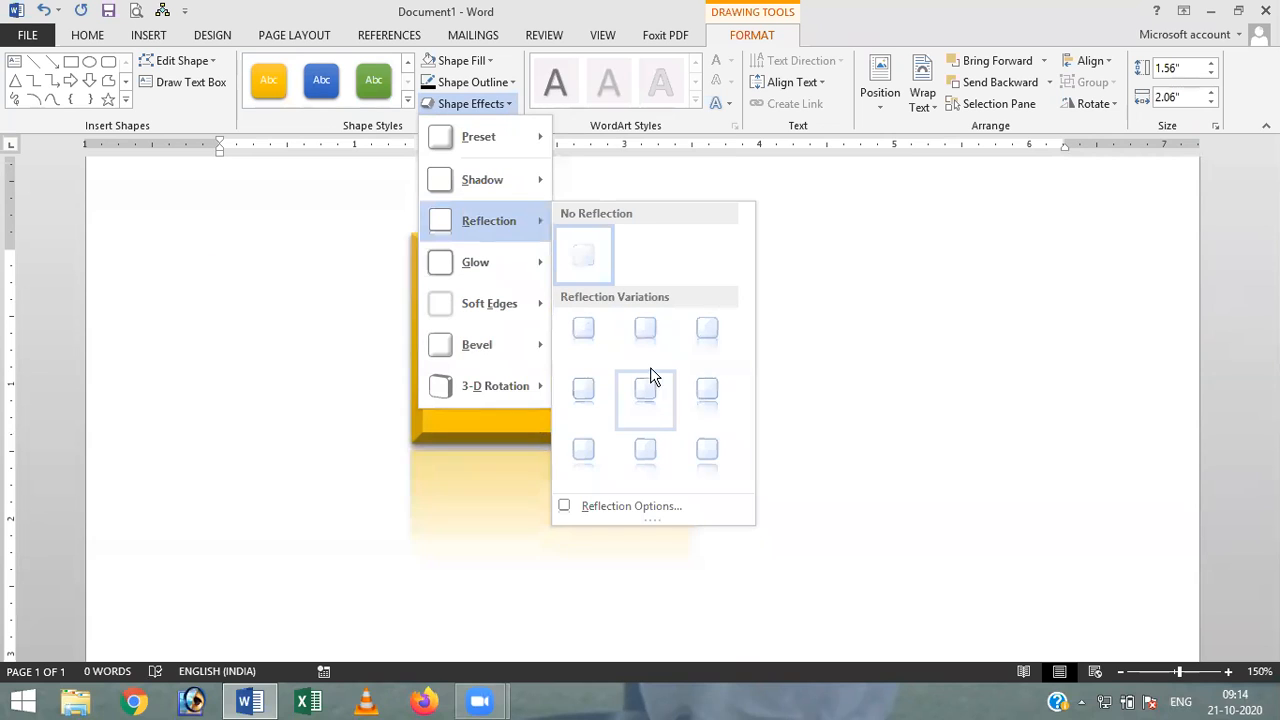
left_click(592, 384)
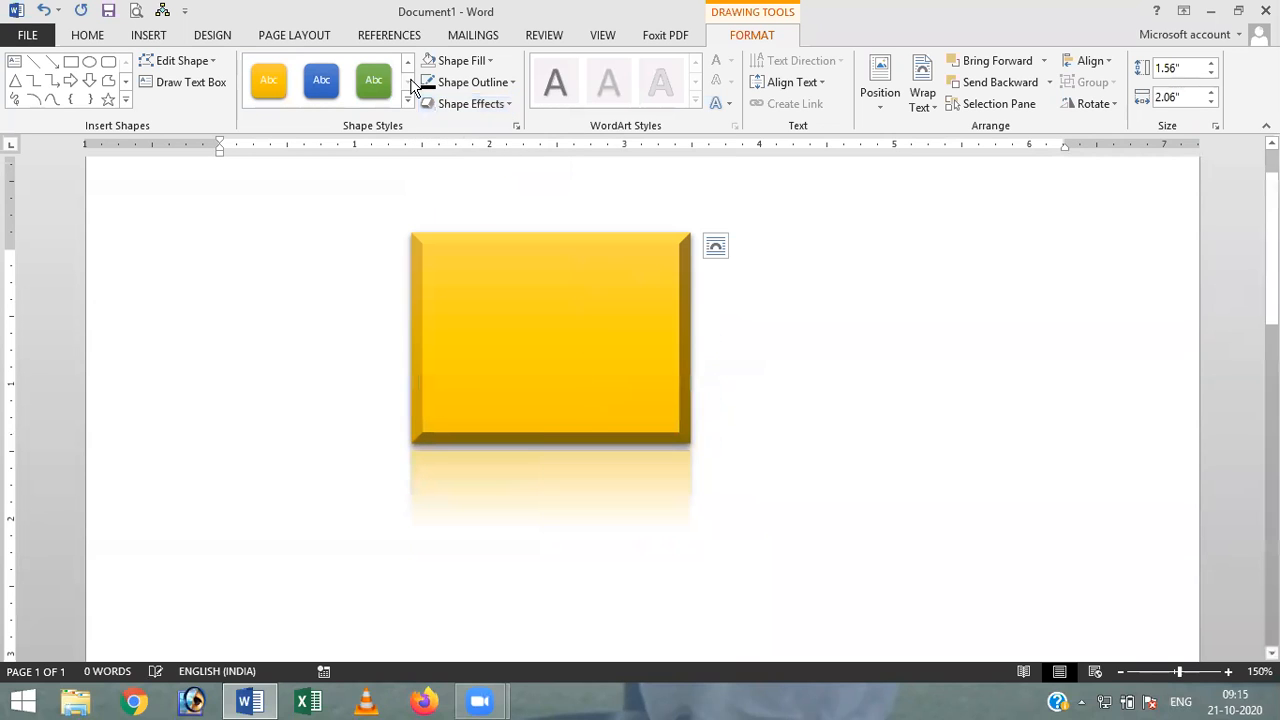
Step: Open the detailed shadow options for the bevelled rectangle and set the shadow distance to 19 pt
left_click(491, 112)
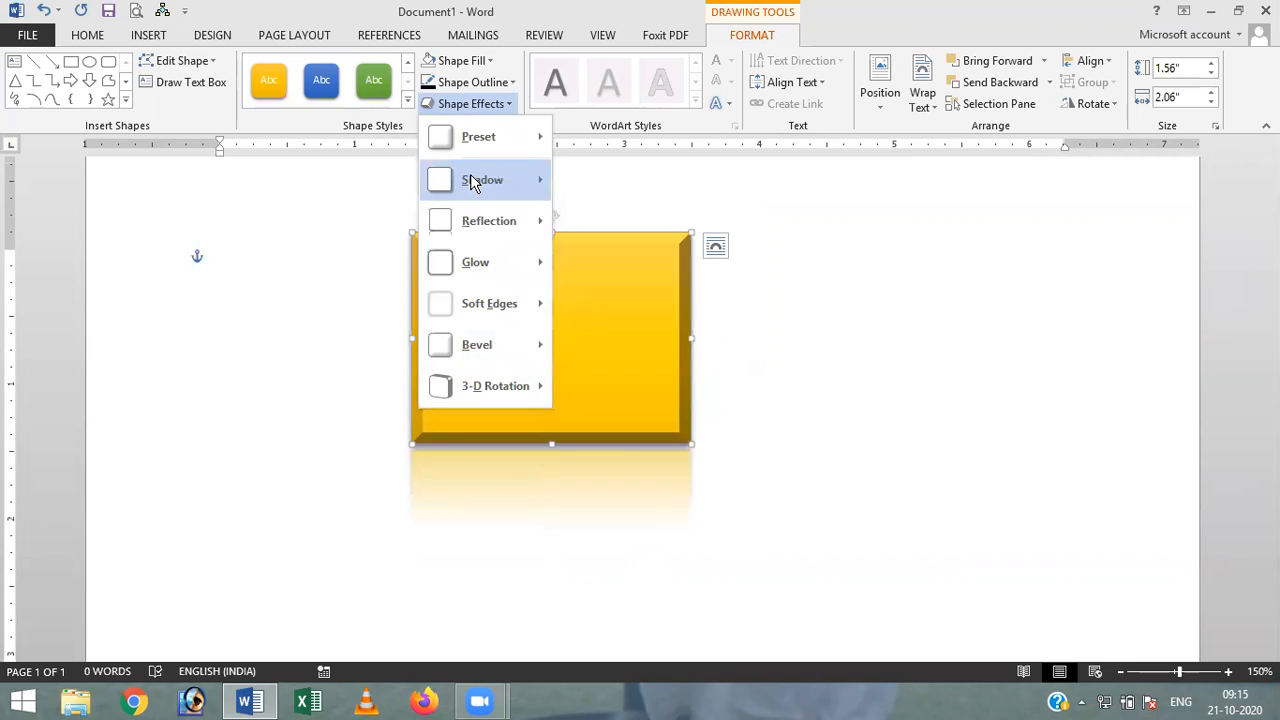
mouse_move(471, 180)
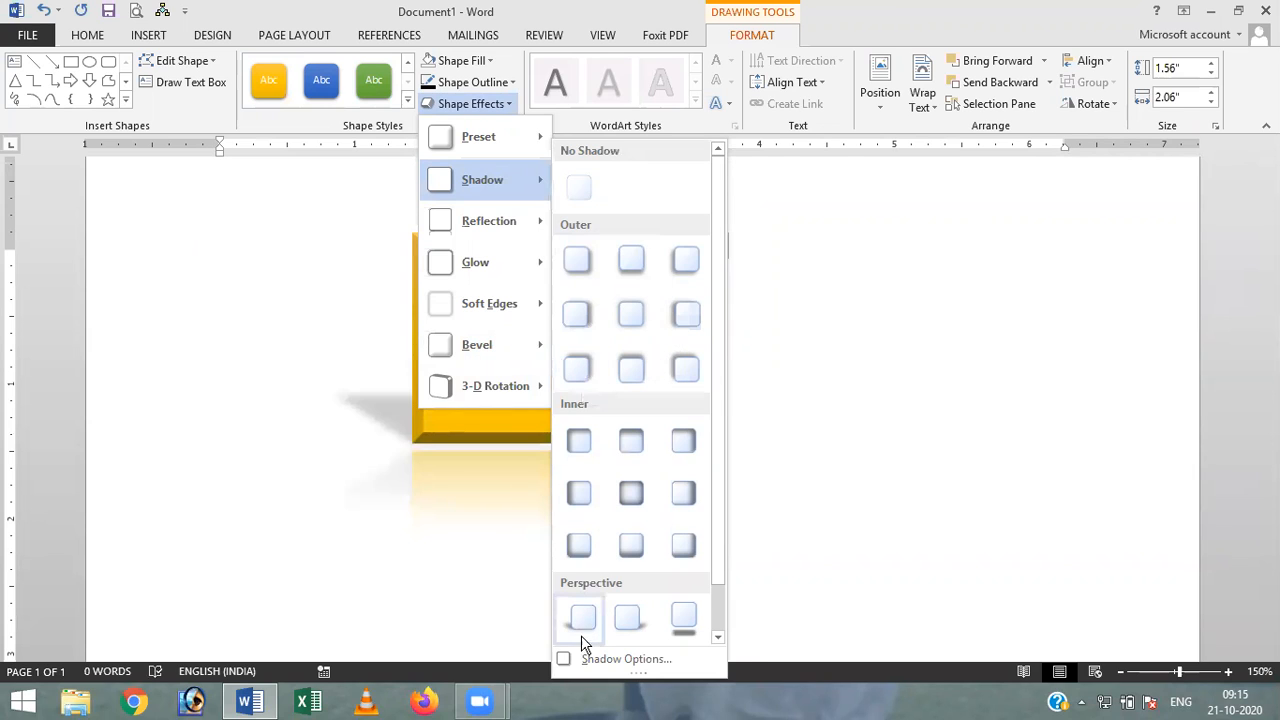
left_click(631, 660)
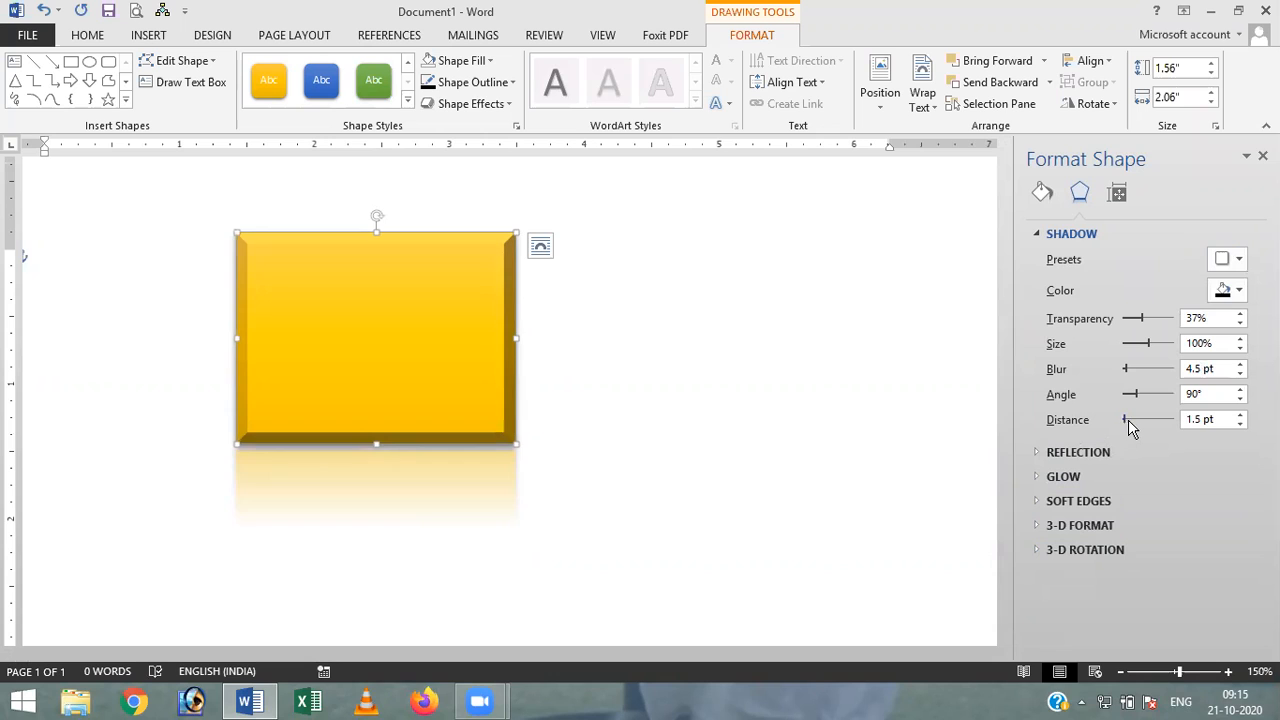
left_click_drag(1128, 421, 1131, 423)
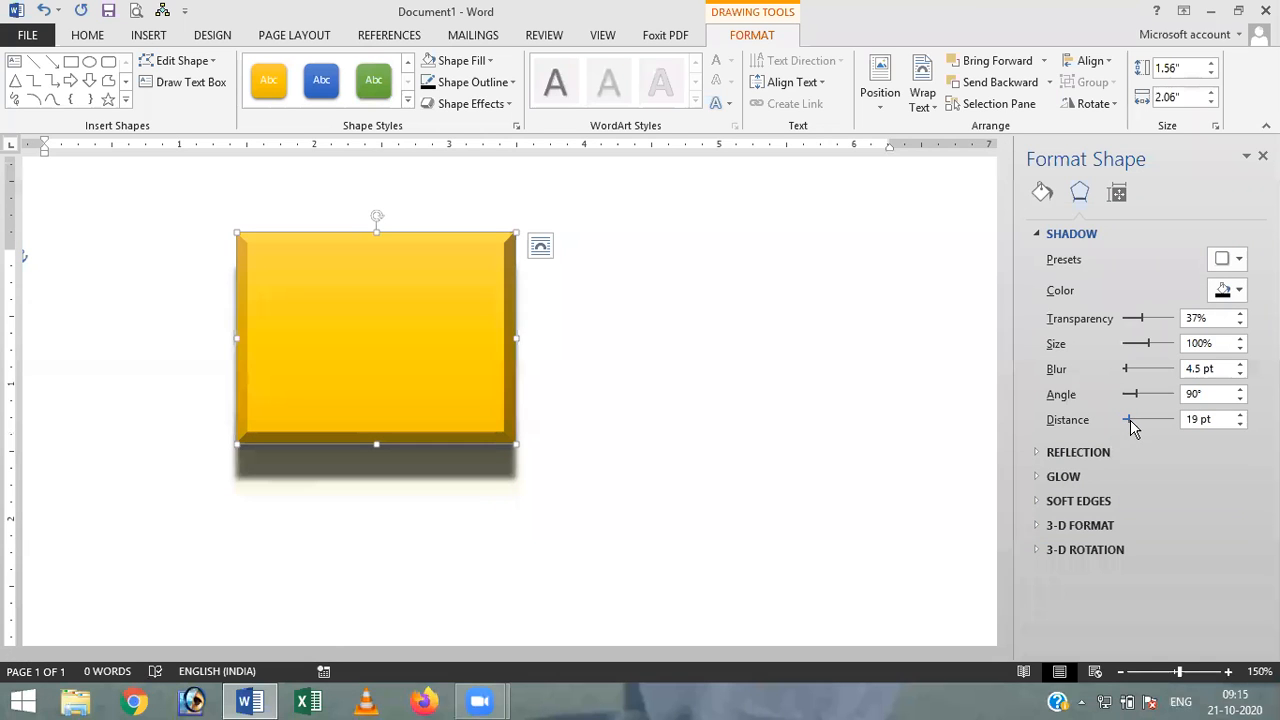
Step: Set the shadow's transparency to 74%, its blur to 16 pt and its size to 110%
left_click_drag(1142, 322, 1145, 348)
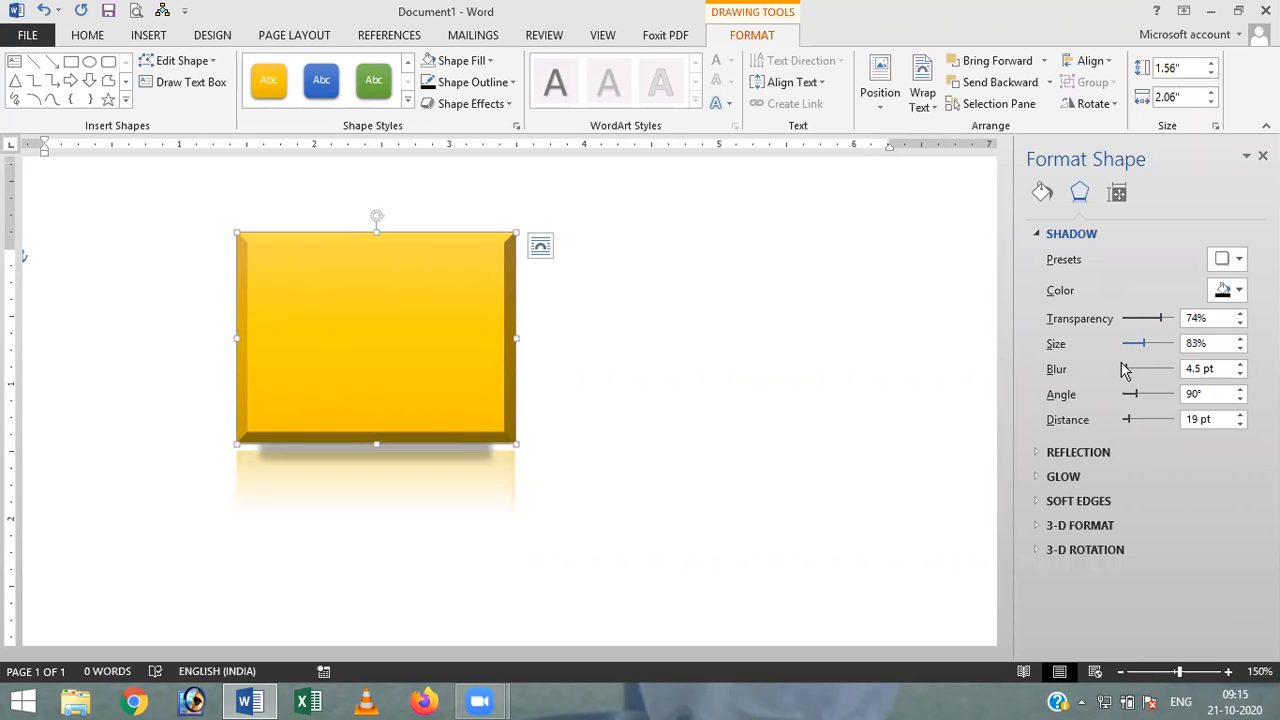
left_click_drag(1133, 373, 1132, 375)
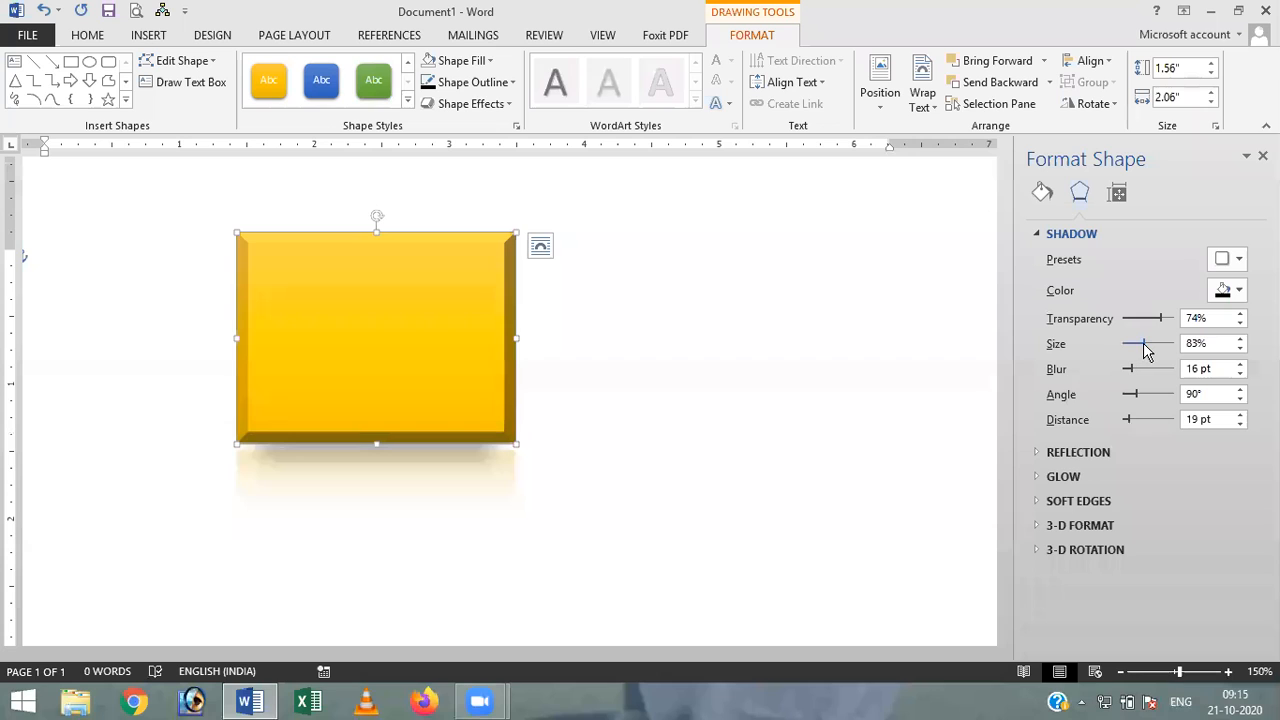
left_click_drag(1147, 344, 1151, 345)
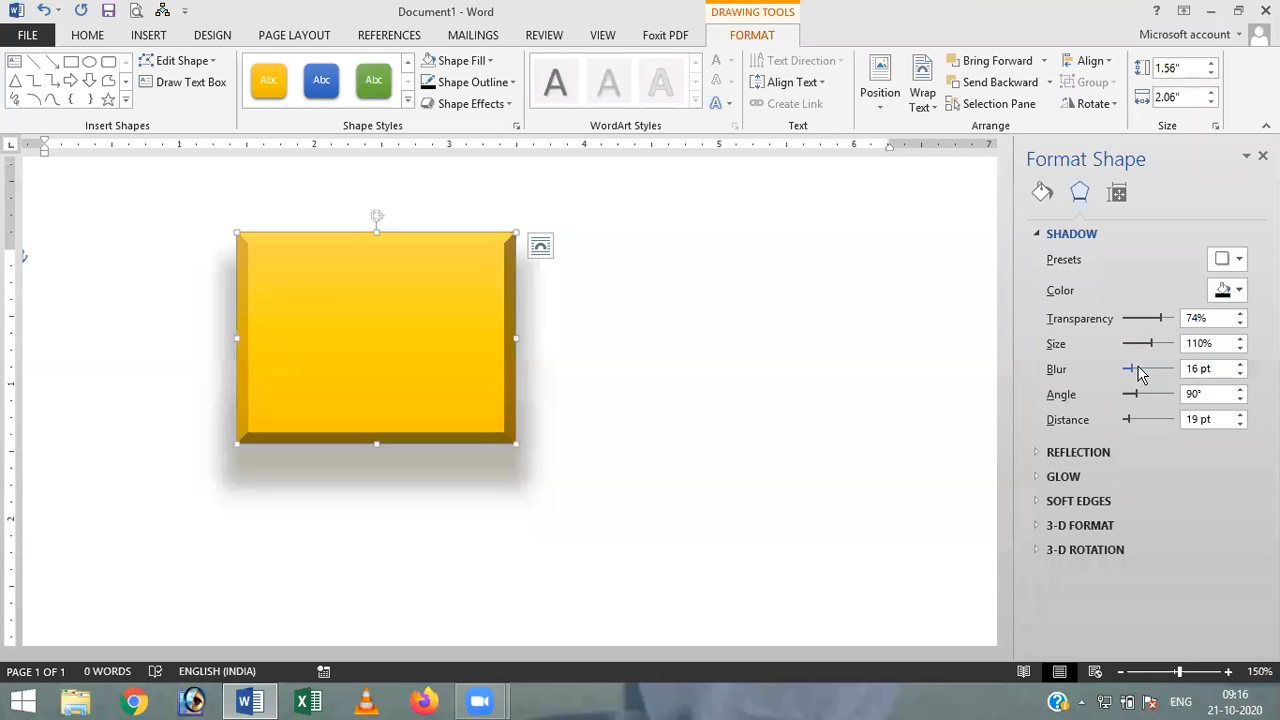
Step: Set the rectangle's shadow blur to 8 pt, its angle to 56° and its distance to 46 pt
left_click(1143, 369)
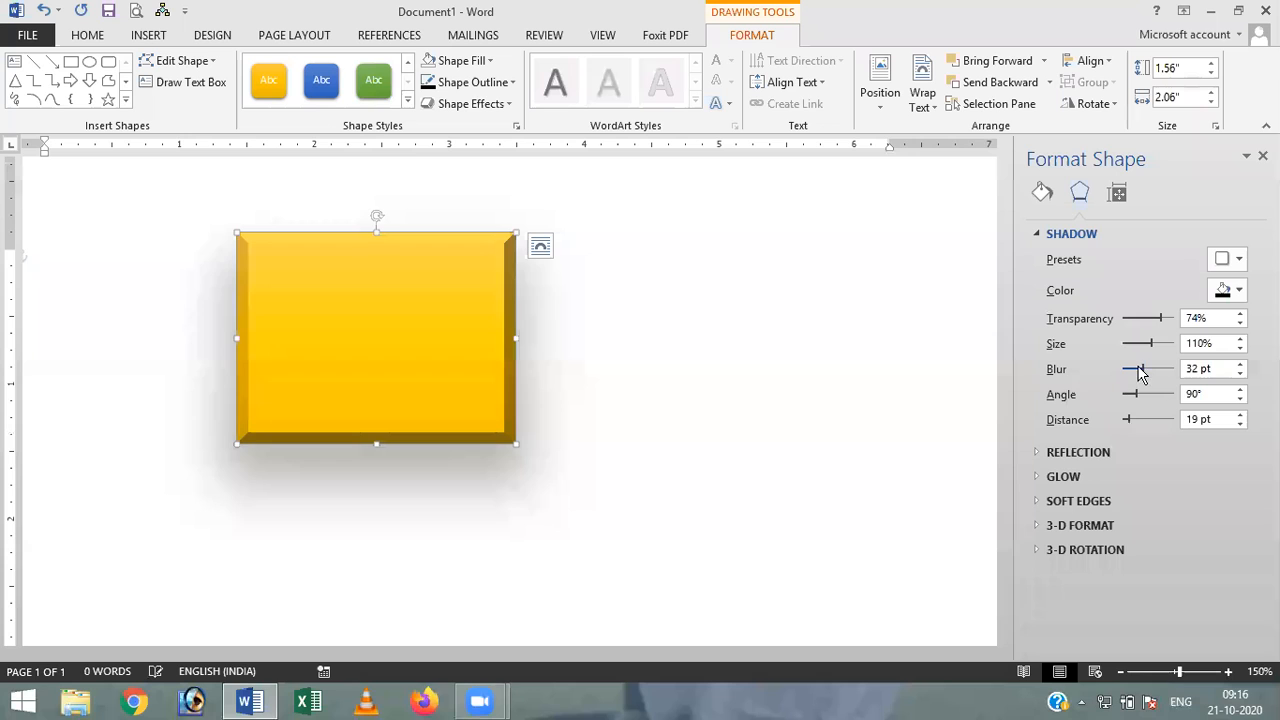
mouse_move(1136, 372)
left_mouse_down()
mouse_move(1118, 377)
mouse_move(1127, 372)
left_mouse_up()
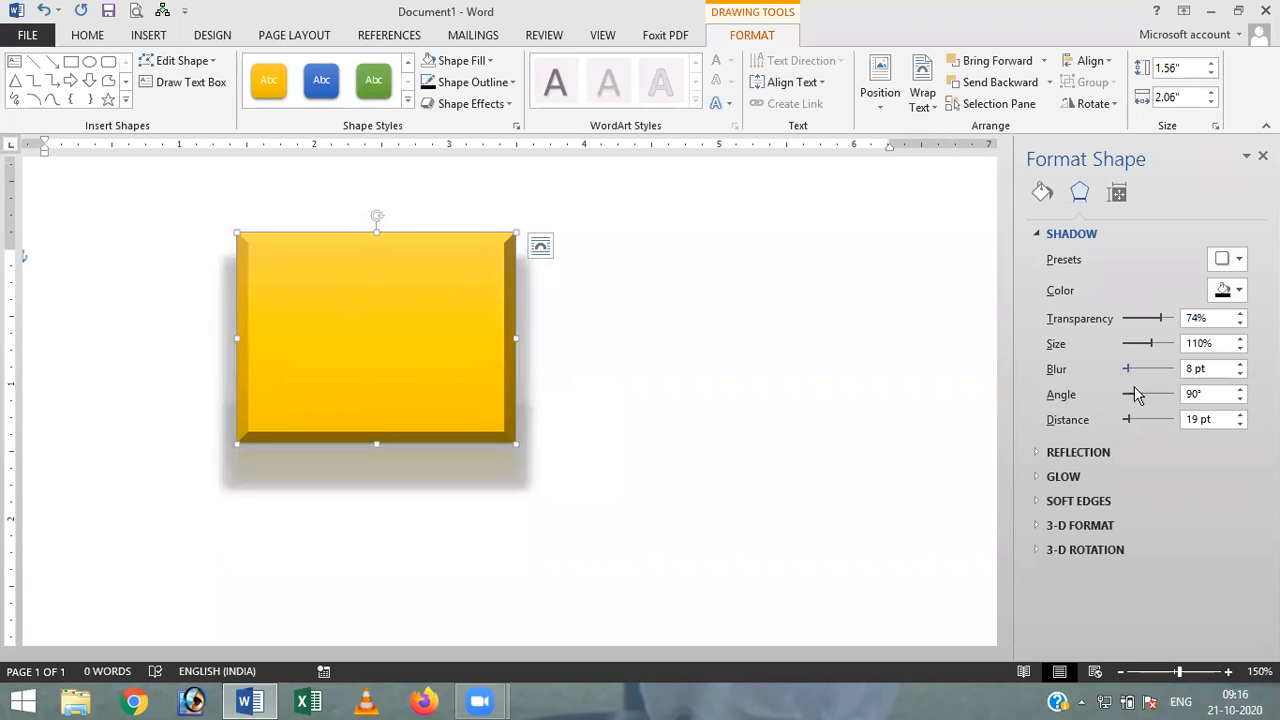
mouse_move(1143, 398)
left_mouse_down()
mouse_move(1131, 397)
mouse_move(1163, 397)
mouse_move(1134, 400)
mouse_move(1147, 416)
mouse_move(1137, 420)
left_mouse_up()
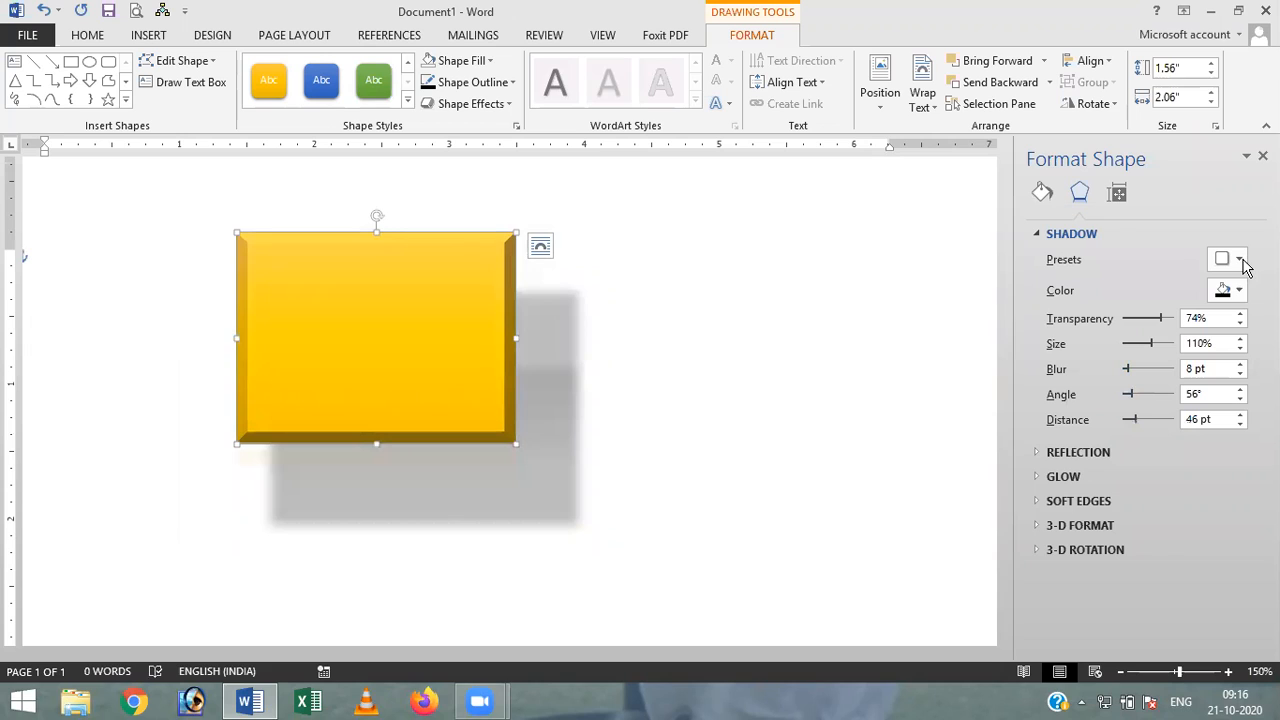
Step: Set the transparency of the bevelled rectangle's reflection to 25% and close the detailed formatting options
left_click(1101, 454)
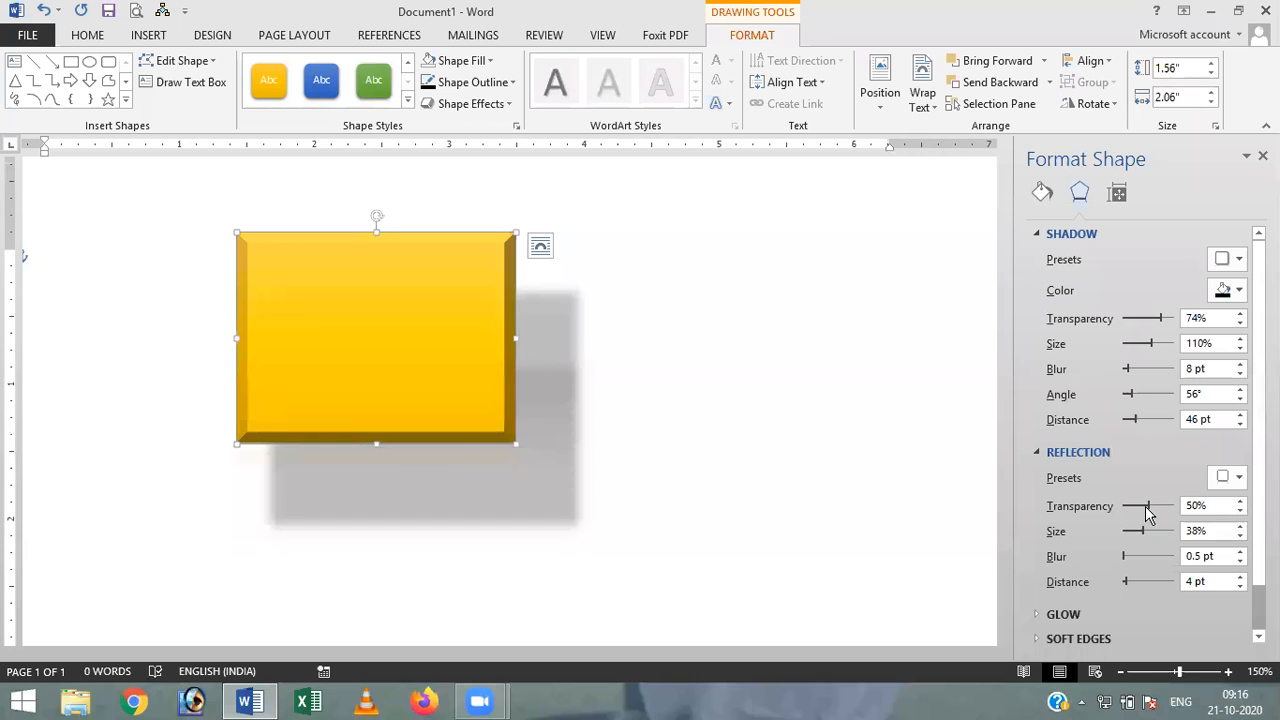
mouse_move(1146, 504)
left_mouse_down()
mouse_move(1132, 508)
mouse_move(1163, 506)
mouse_move(1133, 512)
left_mouse_up()
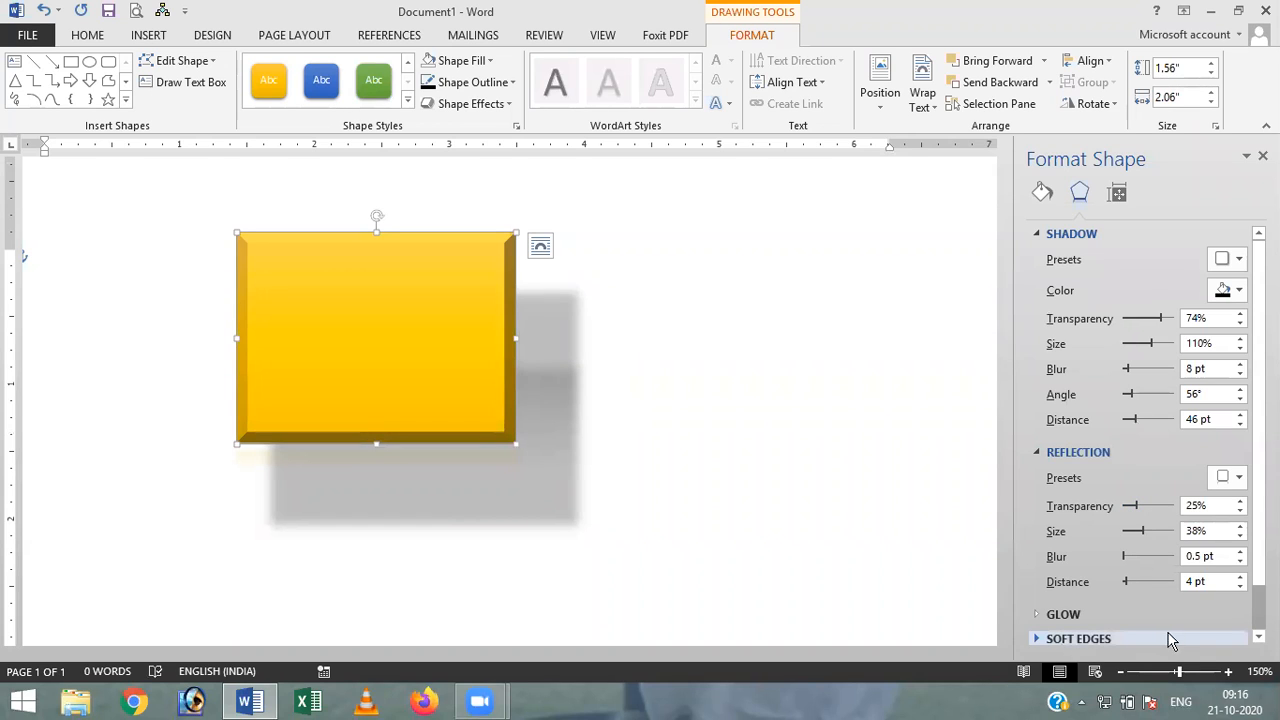
left_click(1258, 636)
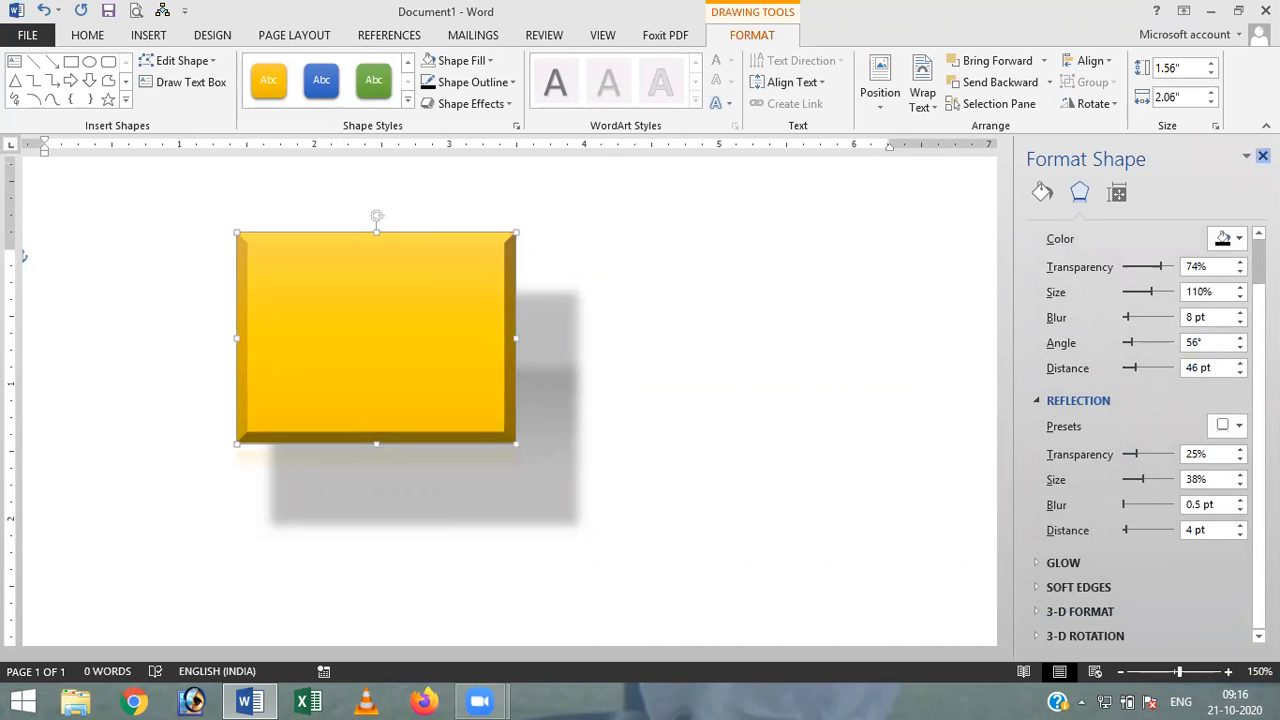
left_click(1263, 156)
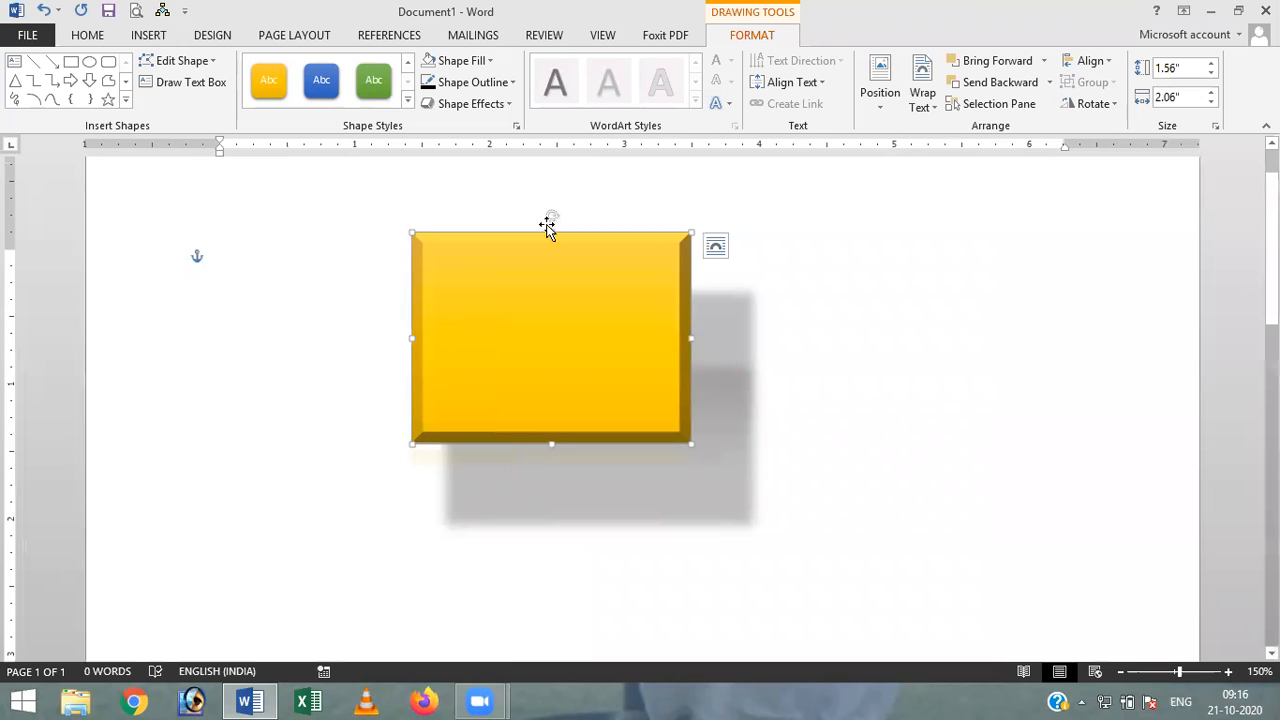
Step: Apply the first effect preset in the second row to the rectangle and remove its shadow
left_click(505, 104)
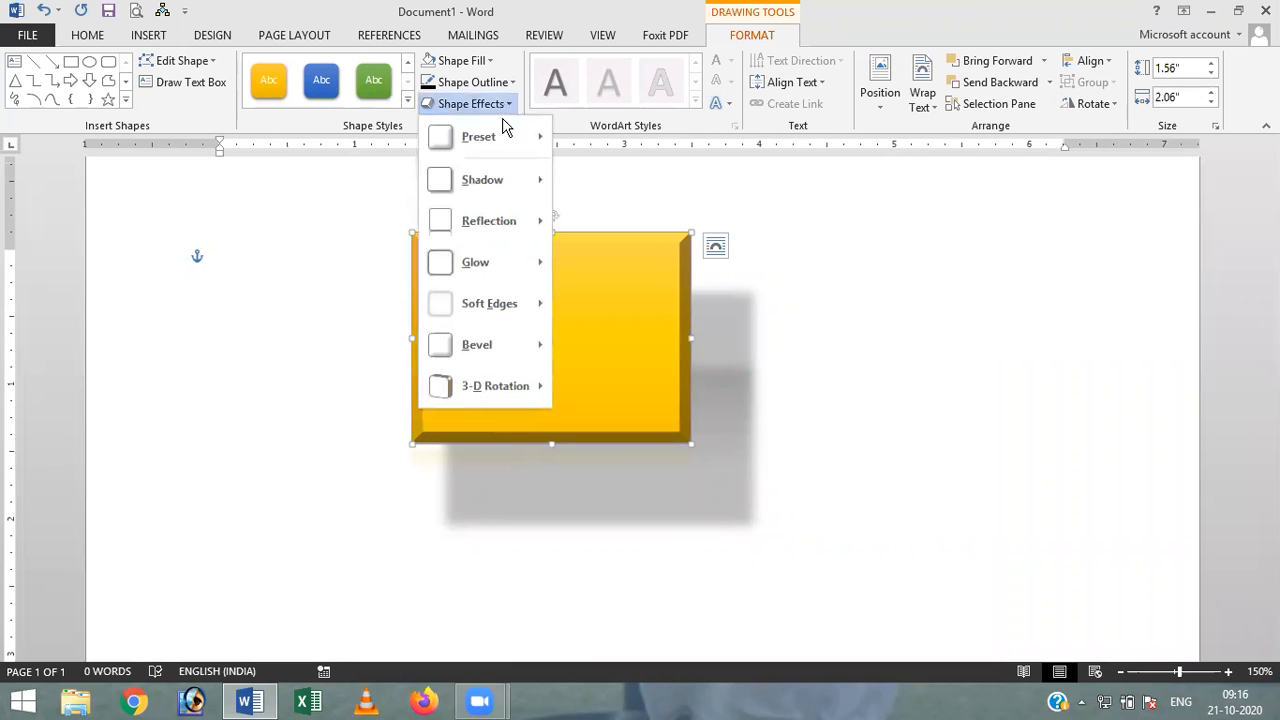
mouse_move(493, 130)
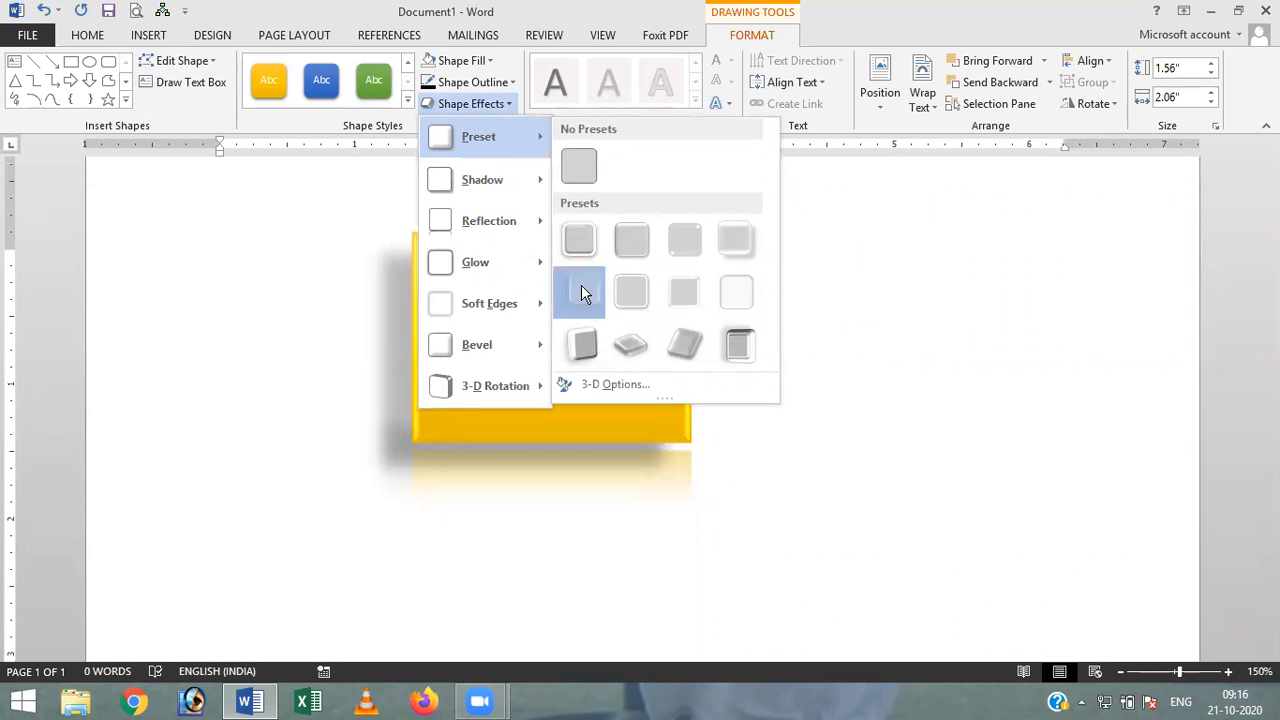
left_click(581, 288)
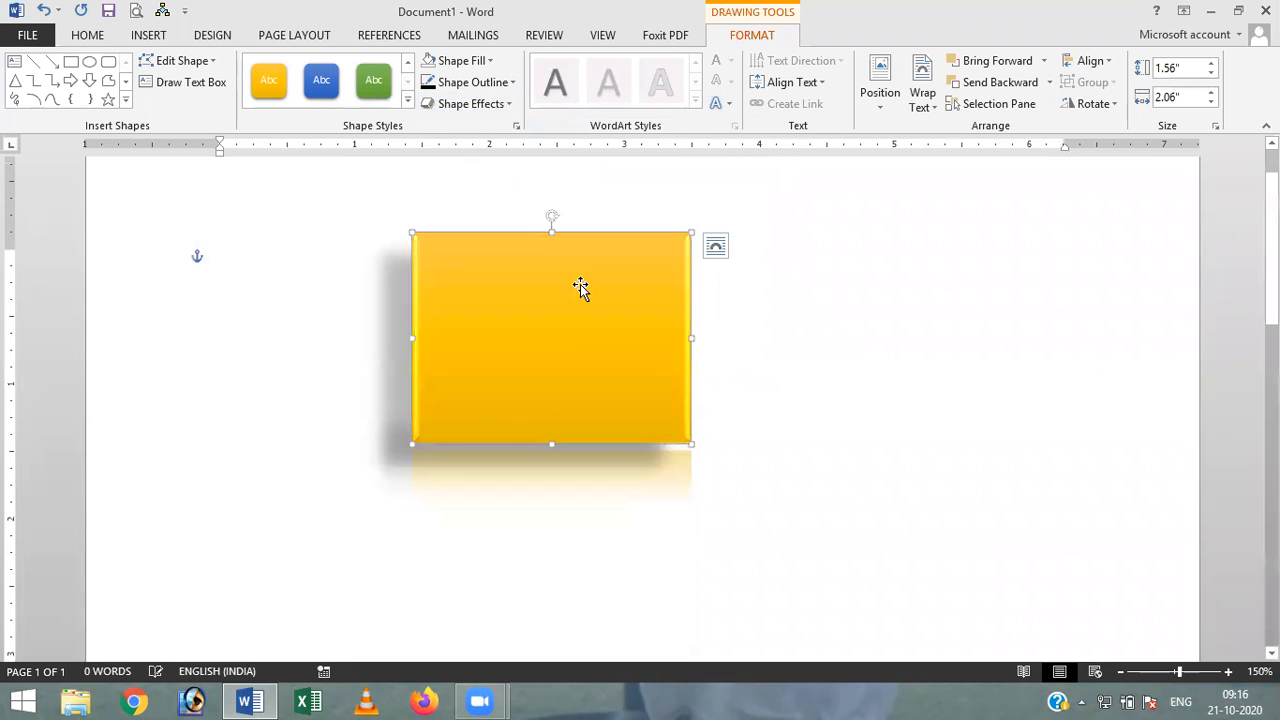
left_click(504, 108)
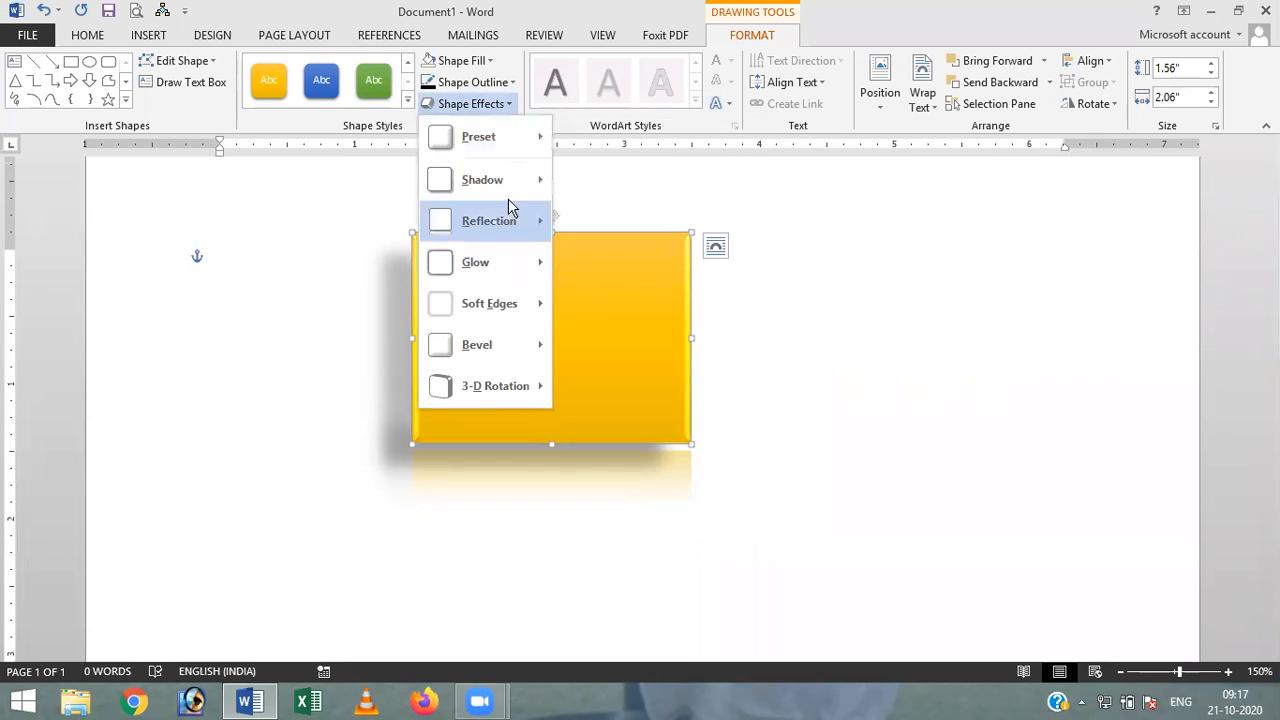
mouse_move(515, 174)
left_click(590, 181)
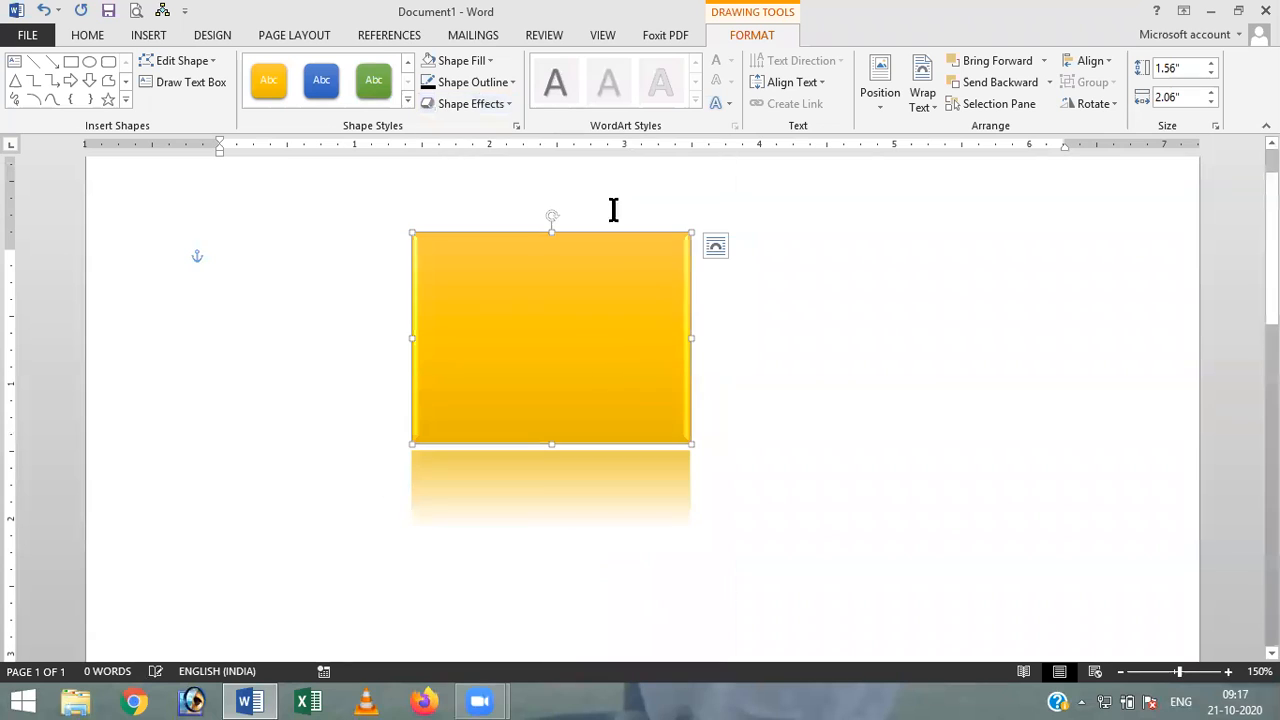
Step: Undo the rectangle's preset, shadow, reflection and bevel changes, back to the plain gold gradient style
left_click(44, 11)
left_click(44, 11)
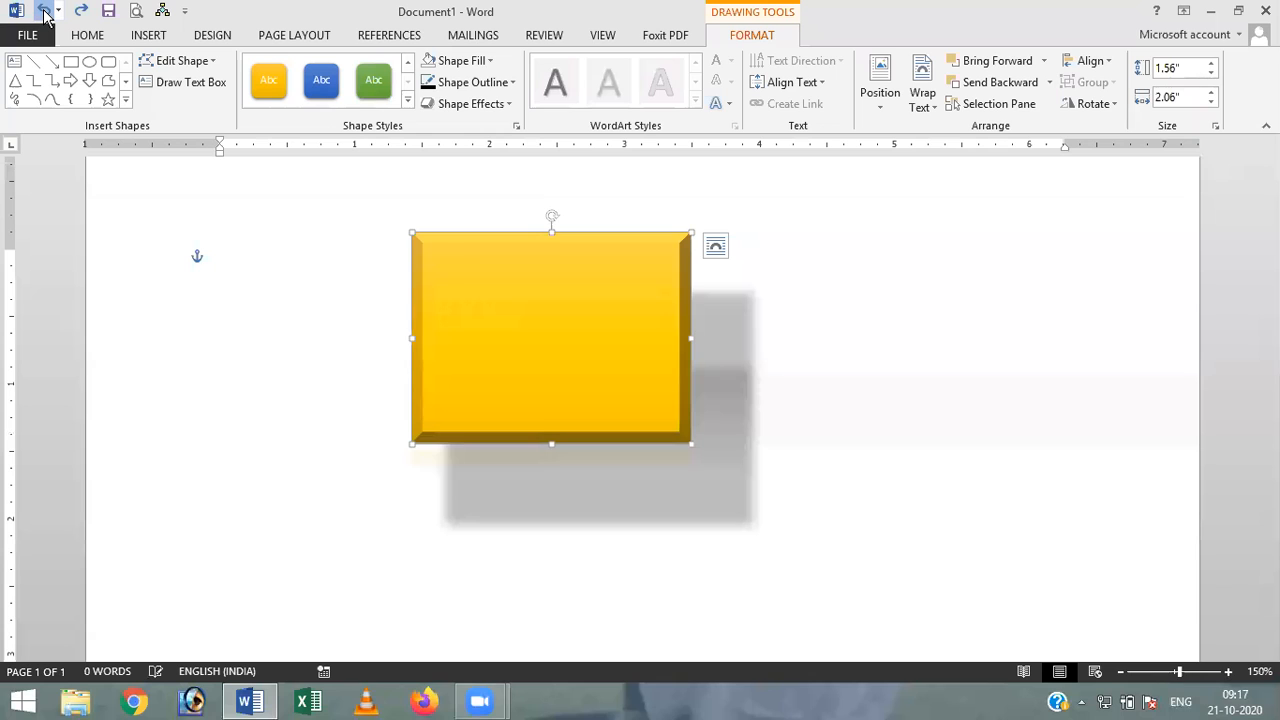
left_click(44, 13)
left_click(44, 13)
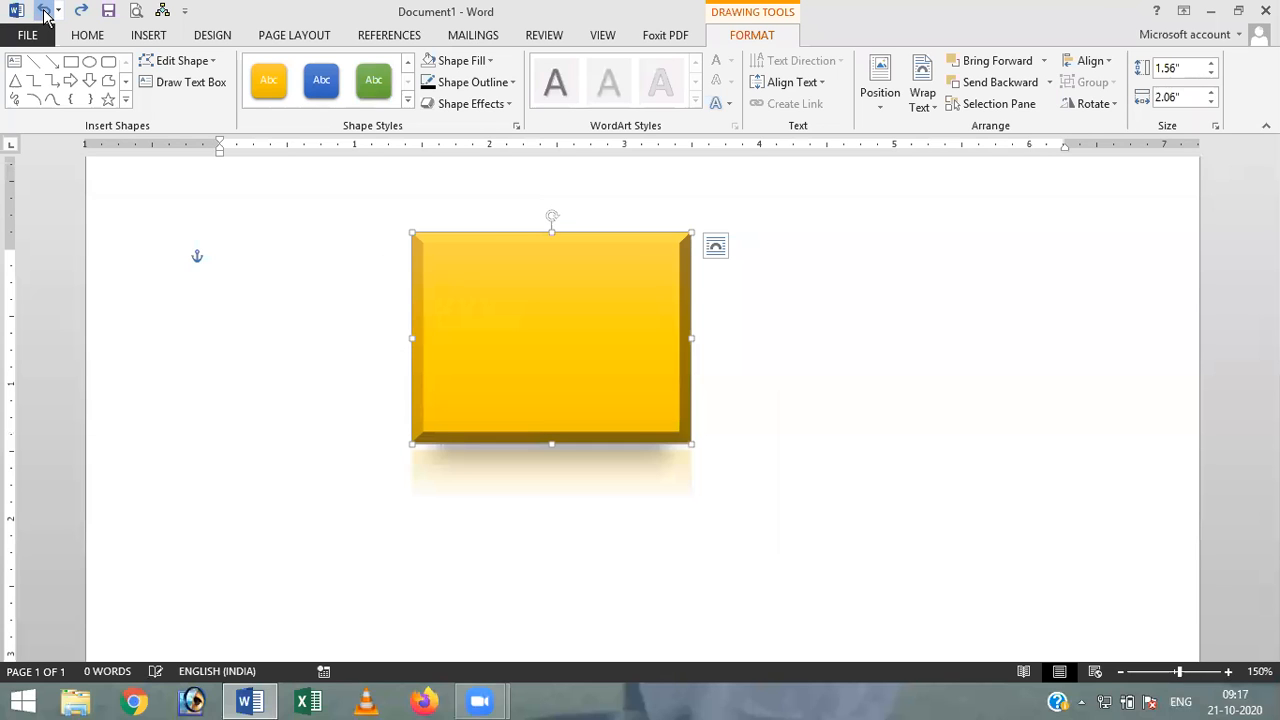
left_click(44, 13)
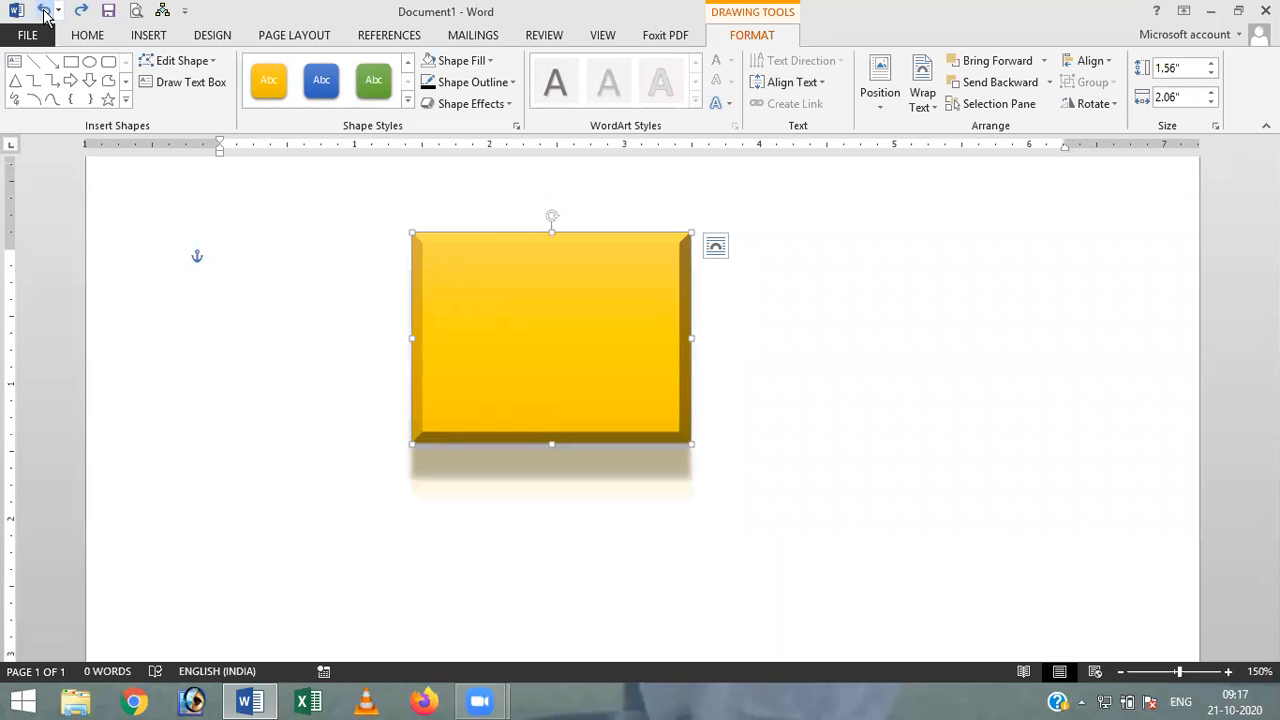
left_click(44, 13)
left_click(44, 13)
left_click(44, 13)
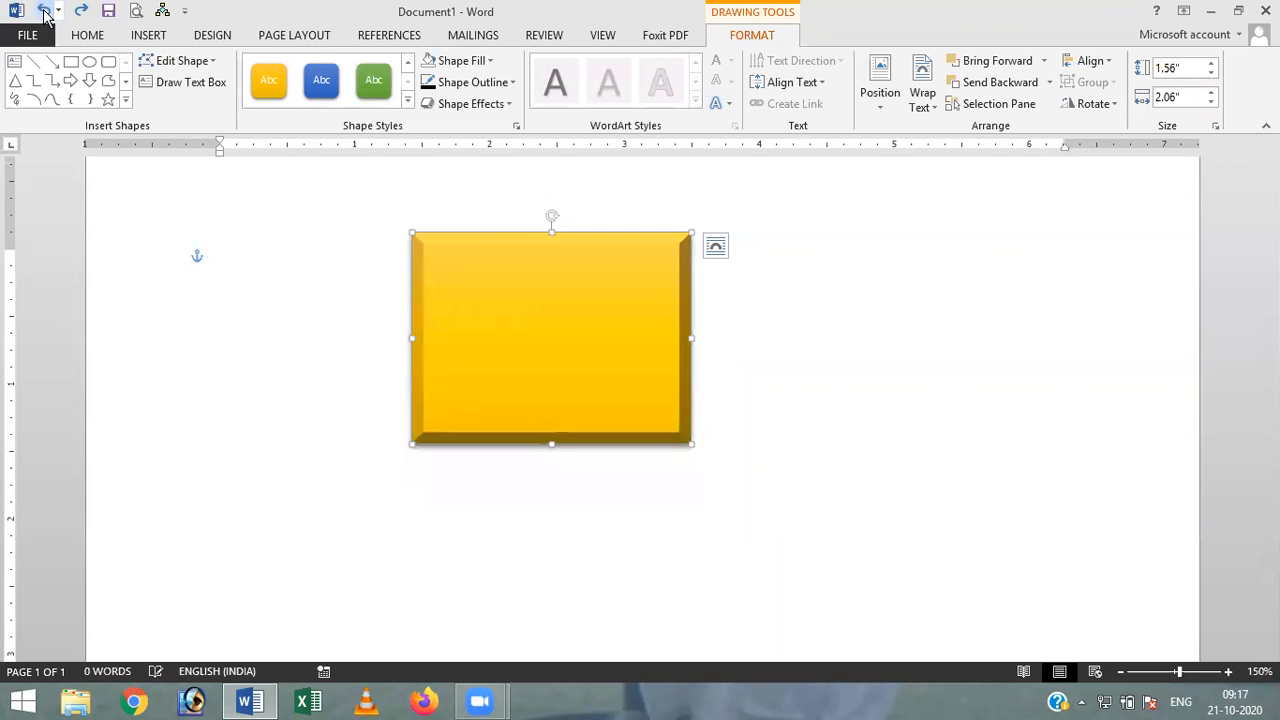
left_click(44, 13)
key("ctrl+z")
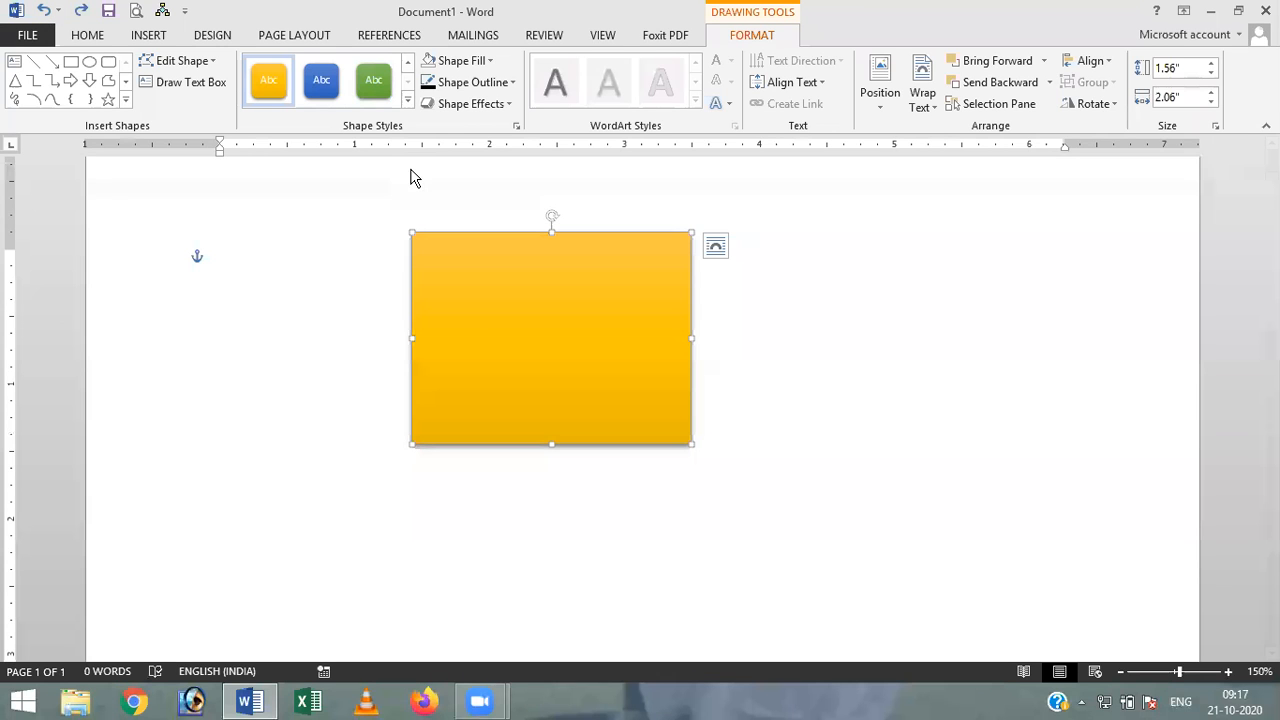
Step: Apply the fourth effect preset in the first row to the gold rectangle
left_click(511, 105)
mouse_move(509, 133)
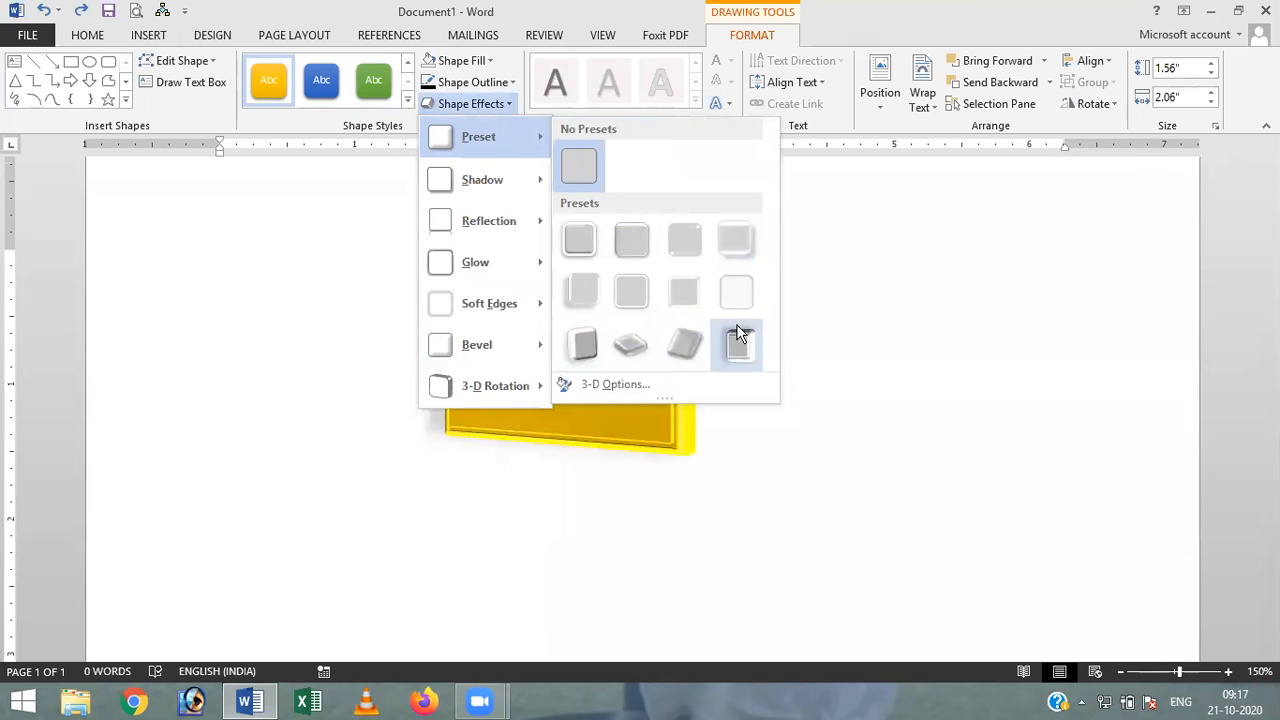
left_click(740, 249)
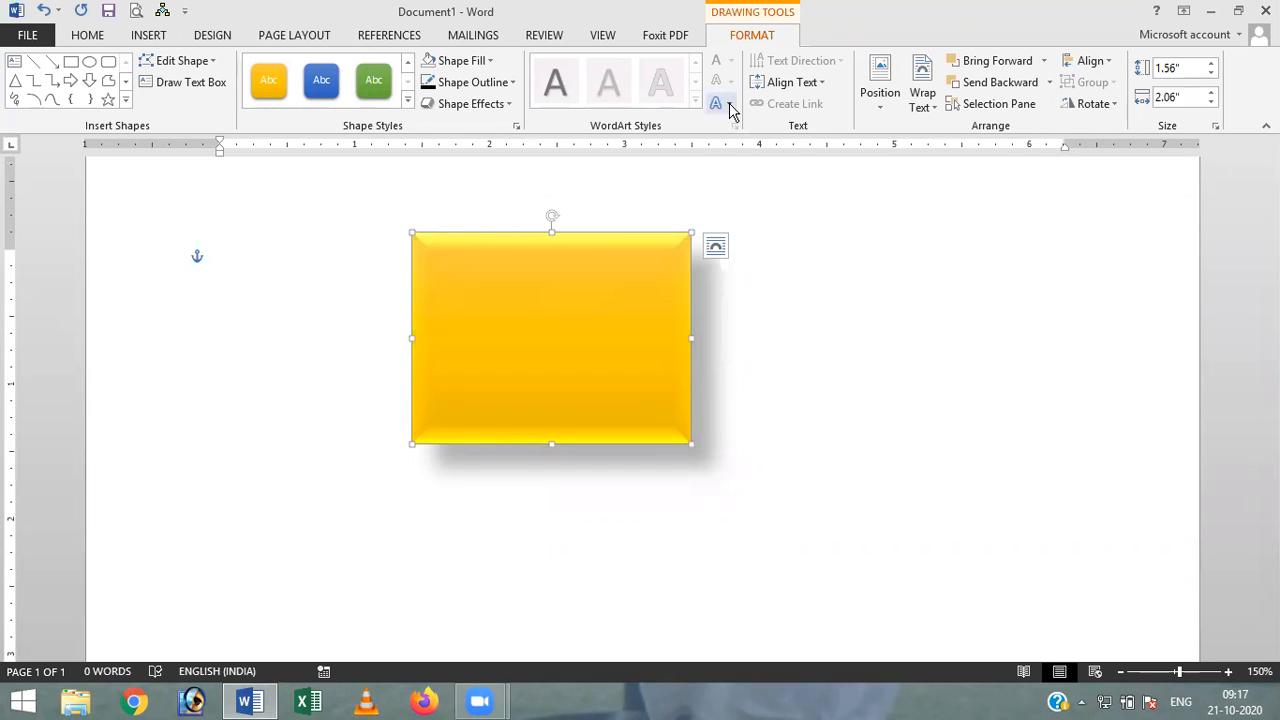
left_click(730, 107)
left_click(730, 110)
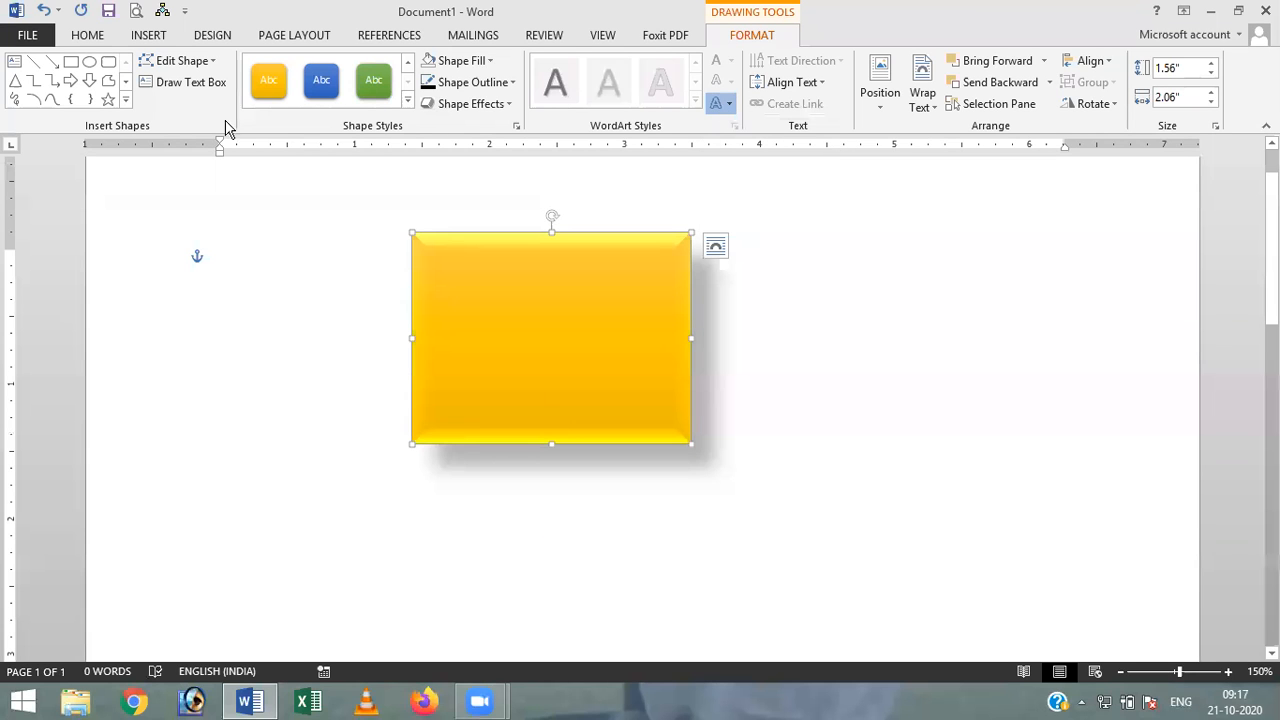
Step: Draw a text box about 0.69" high and 1.58" wide inside the upper half of the gold rectangle
left_click(176, 88)
left_click_drag(437, 277, 652, 370)
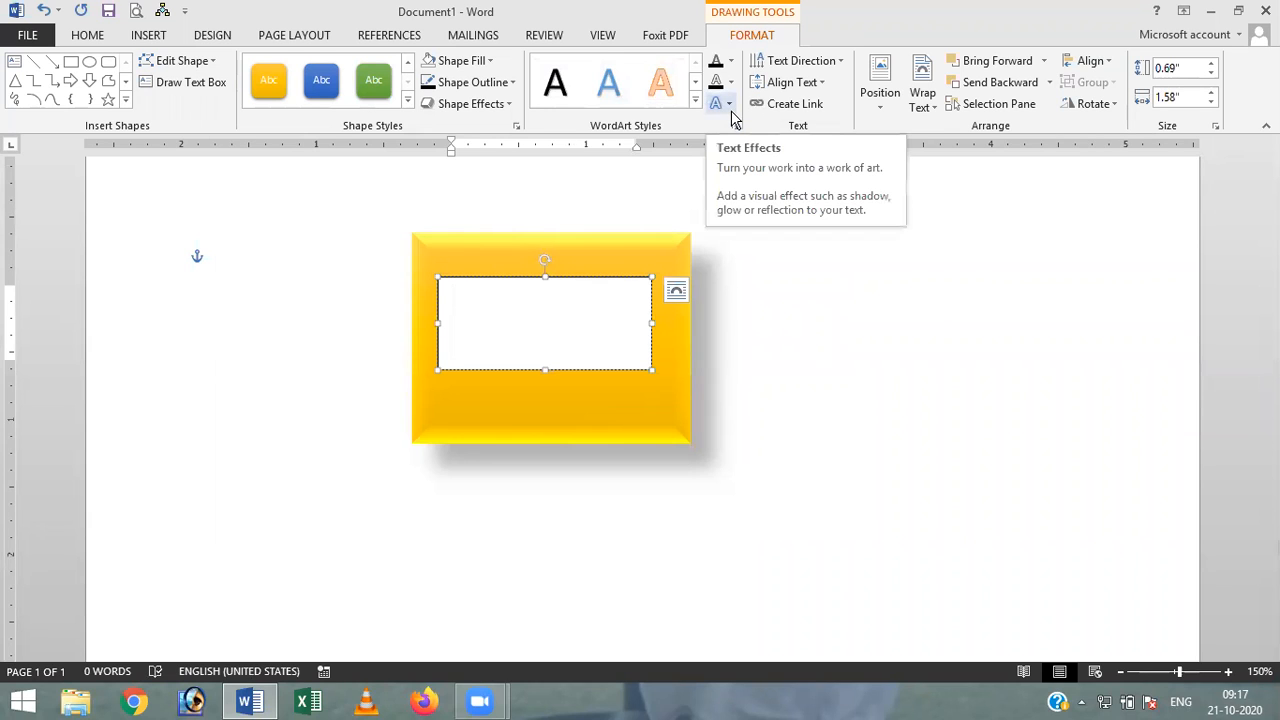
left_click(655, 397)
left_click(576, 293)
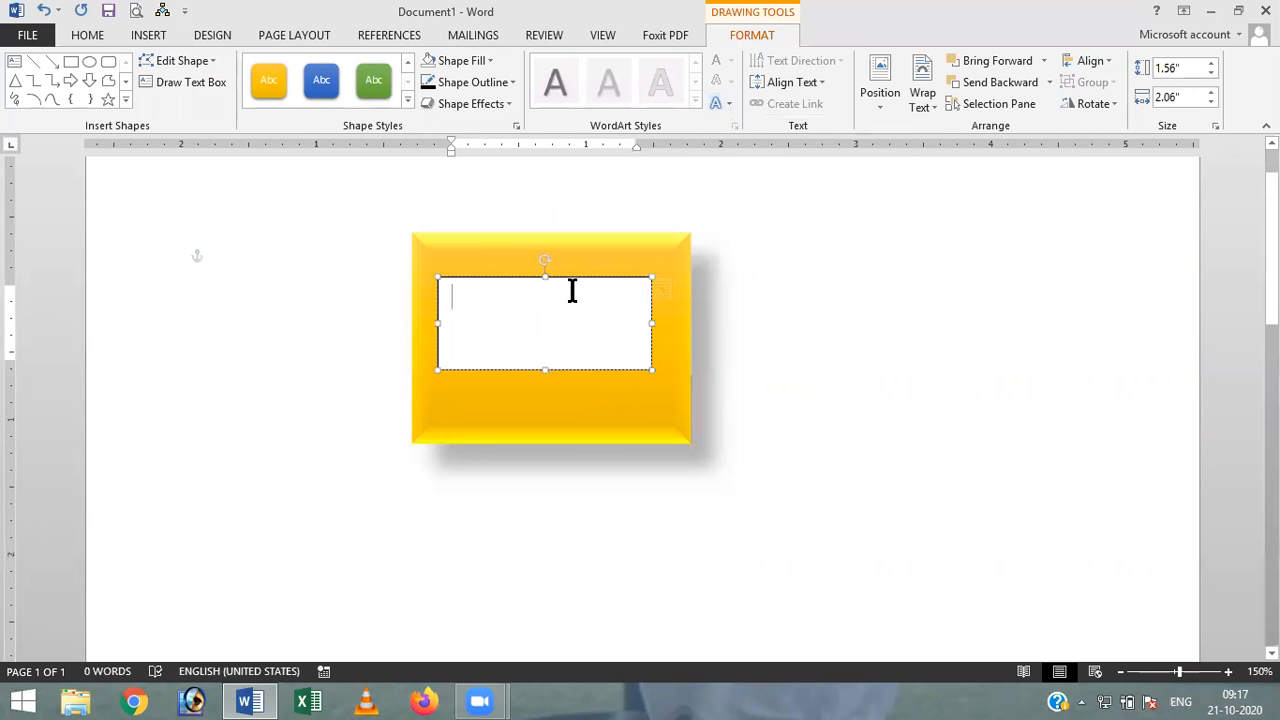
Step: Give the text box no fill so the gold rectangle shows through
left_click(592, 280)
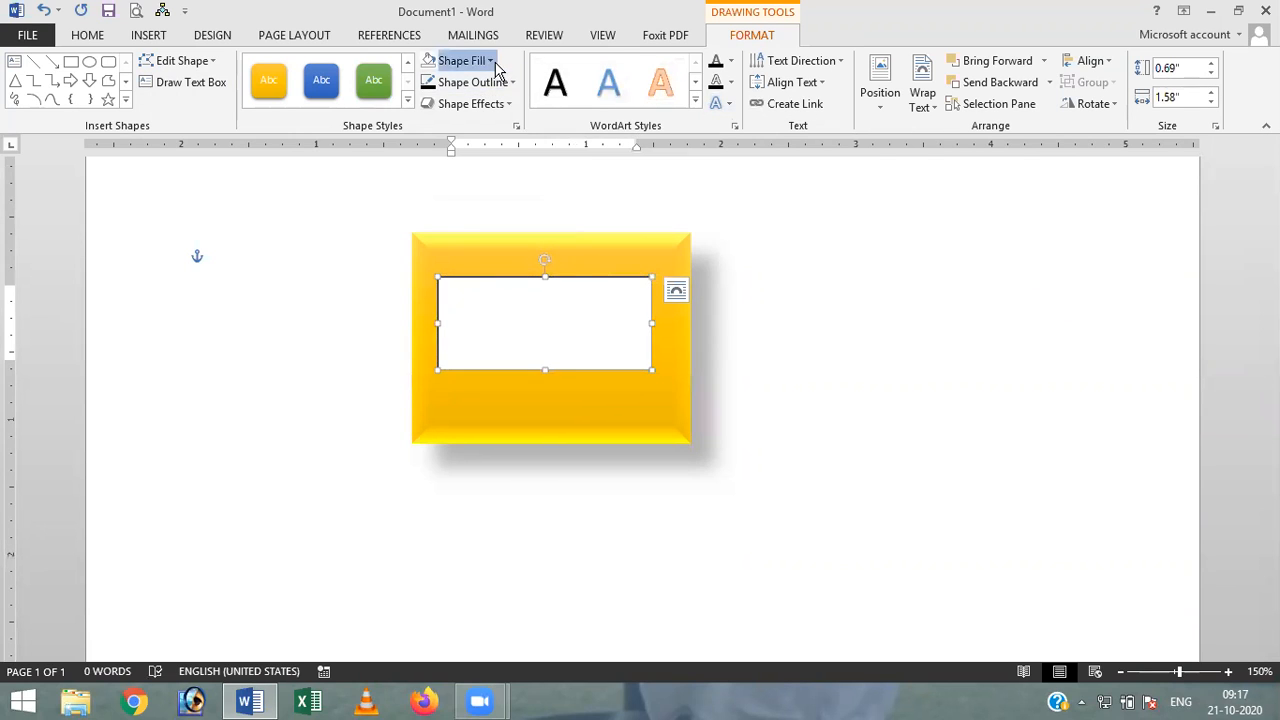
left_click(490, 61)
left_click(495, 265)
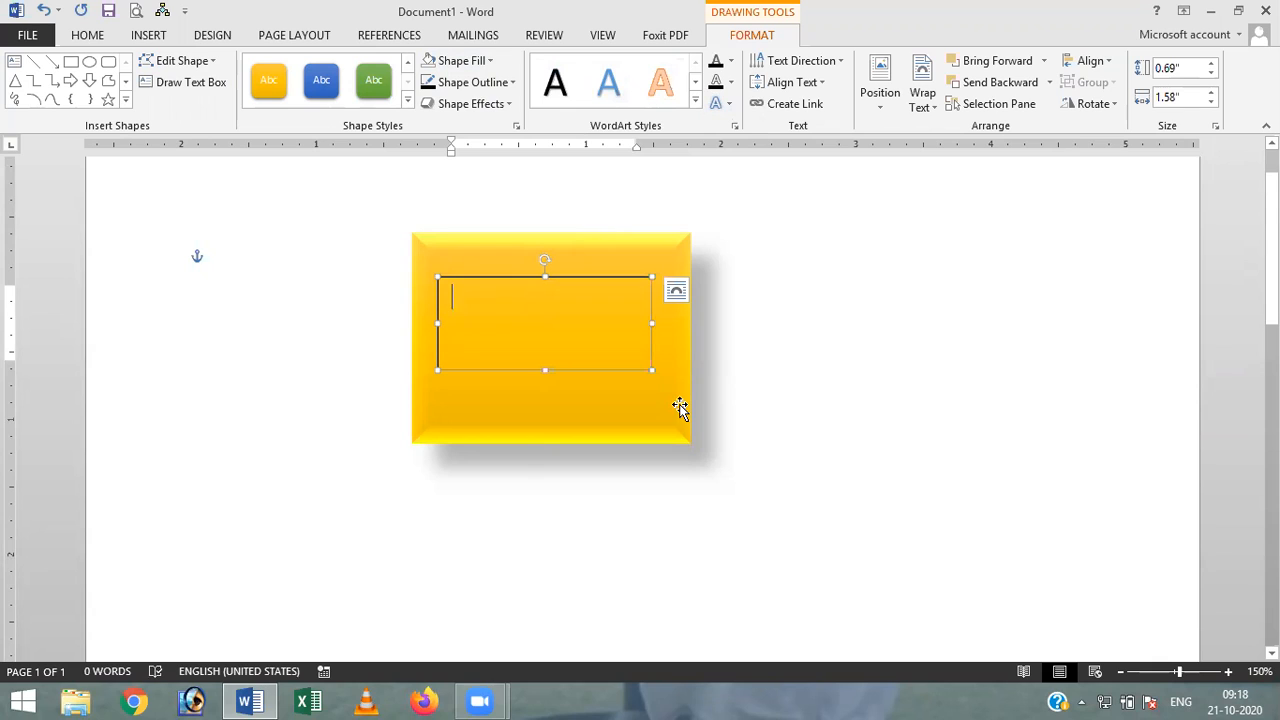
Step: Enter the text "SHAPE" in the text box on the rectangle
type("\\enter")
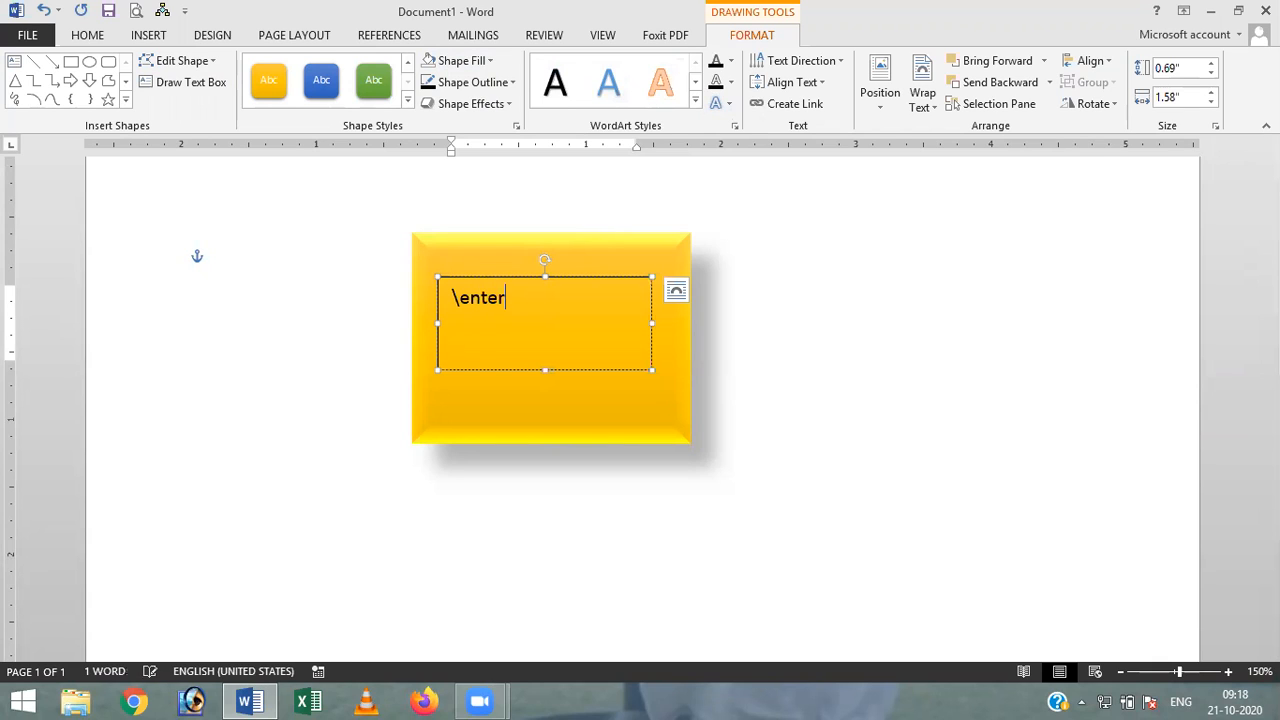
key("BackSpace")
key("BackSpace")
key("BackSpace")
key("BackSpace")
type("sh")
type("SHAP")
left_click(620, 400)
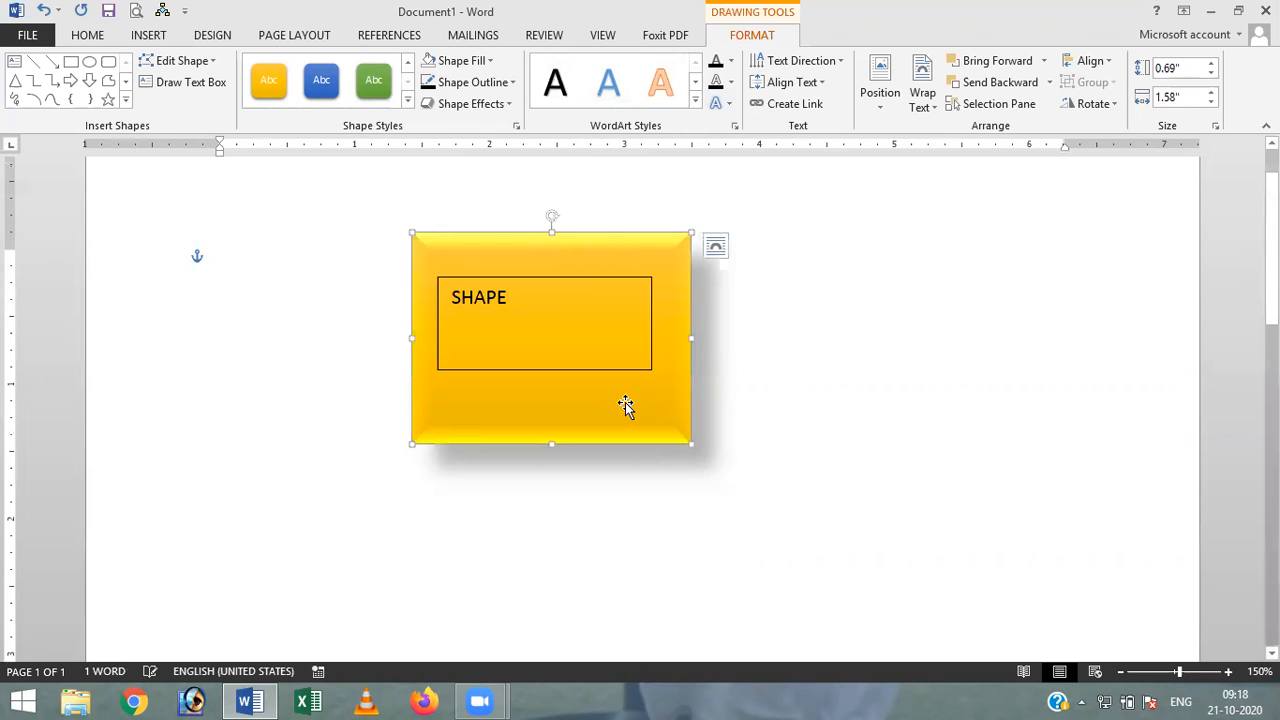
Step: Centre the word SHAPE horizontally in its text box and align it vertically to the middle
left_click(603, 278)
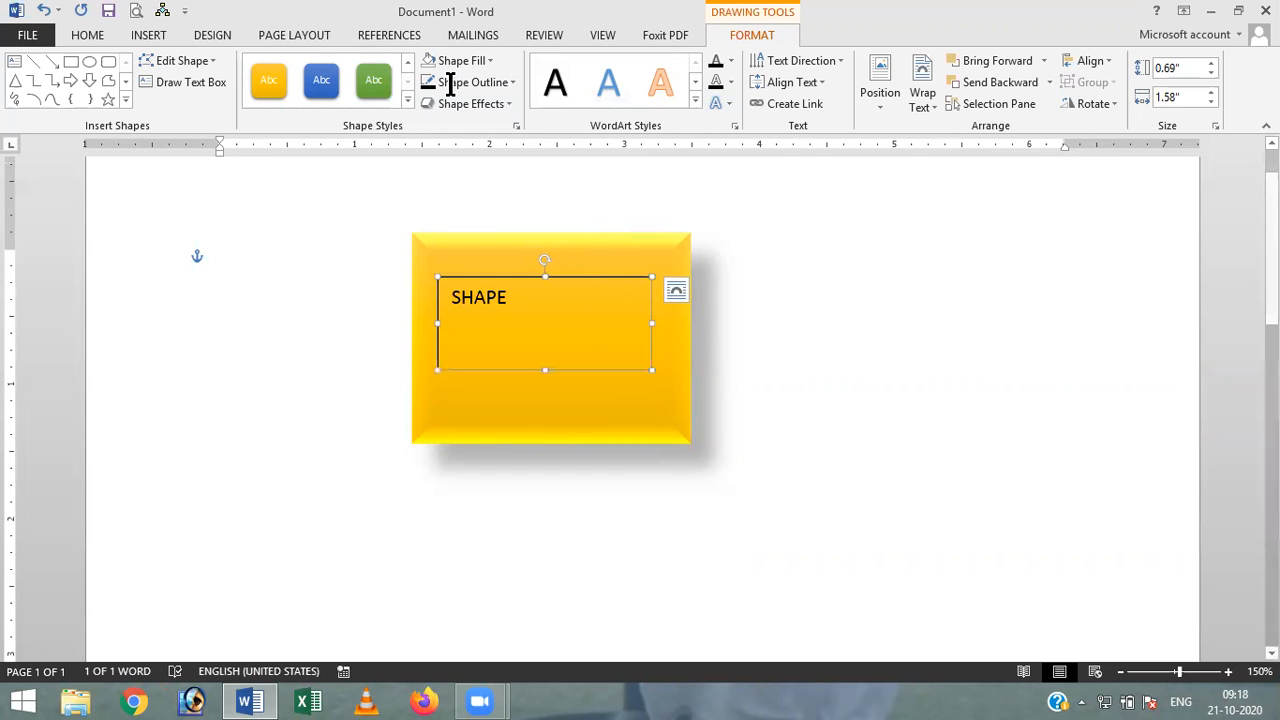
left_click(80, 37)
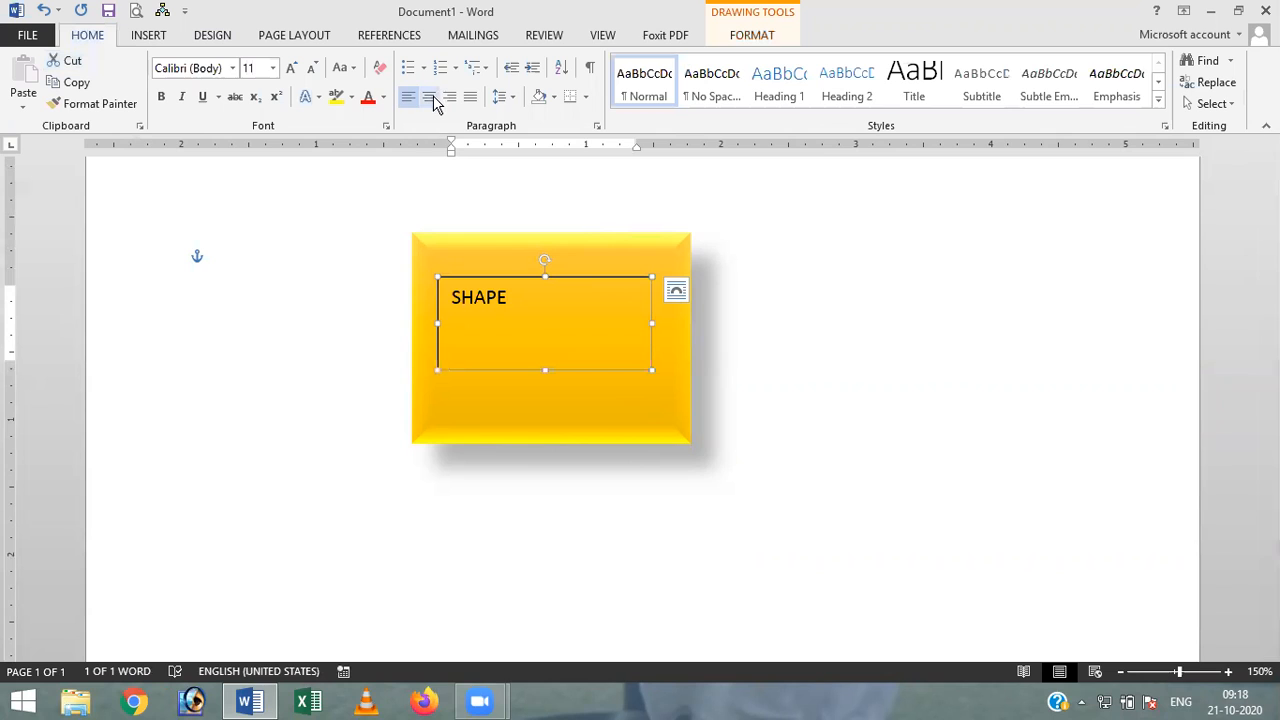
left_click(431, 100)
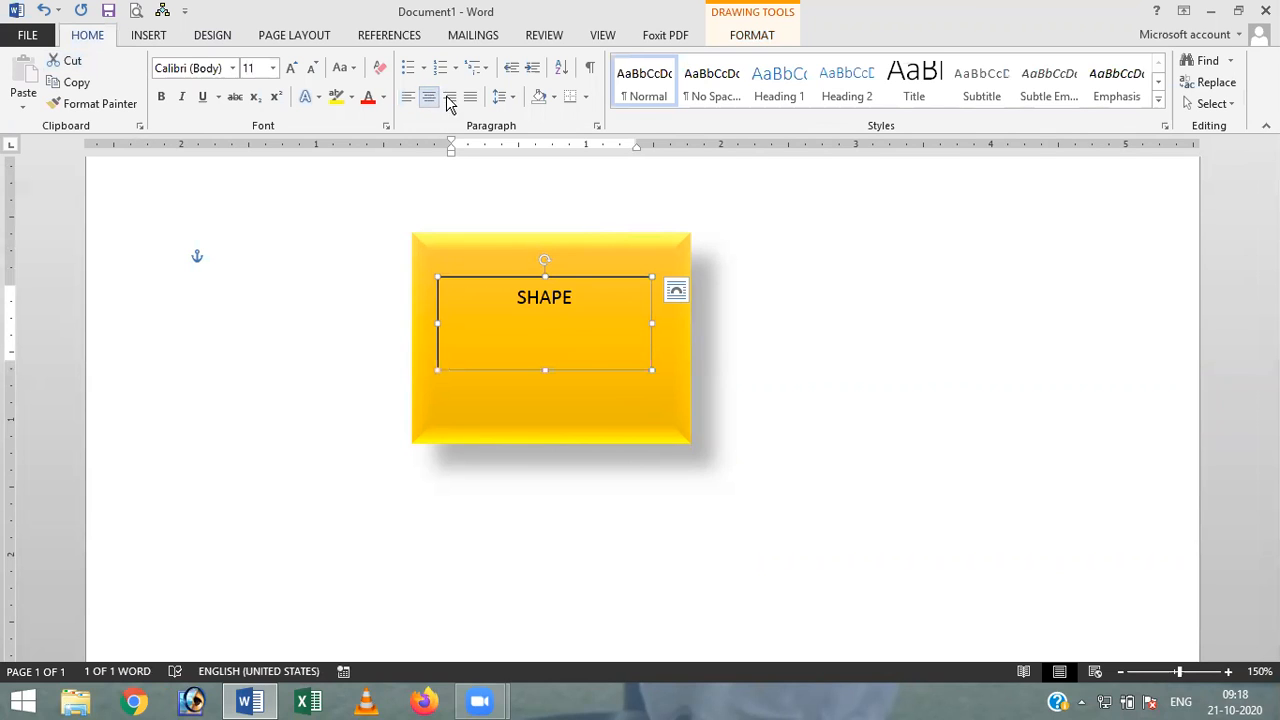
left_click(748, 38)
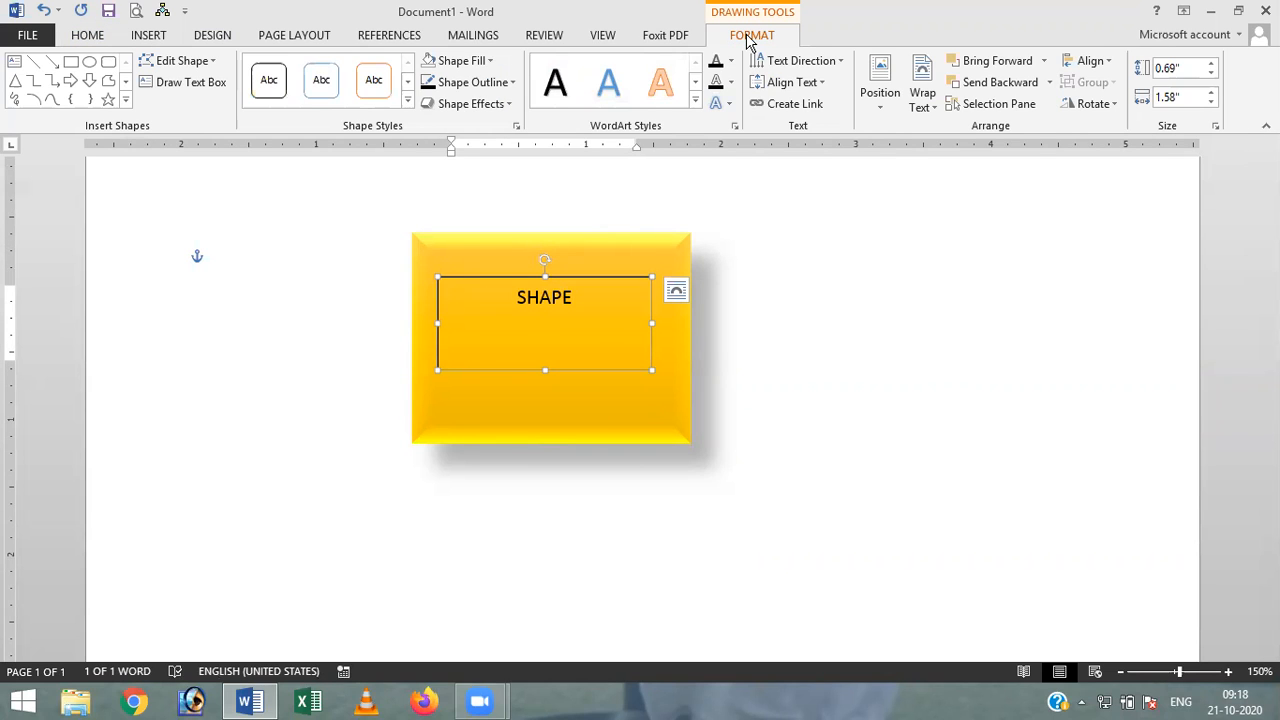
left_click(821, 86)
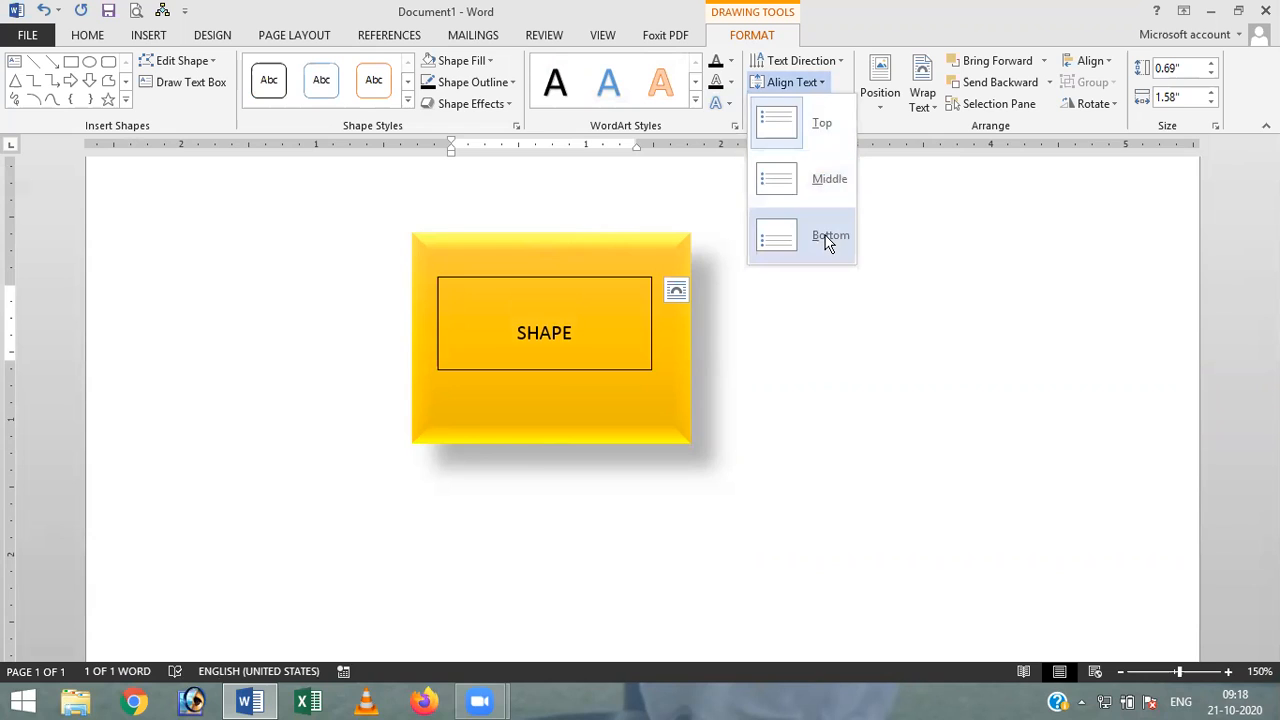
left_click(815, 183)
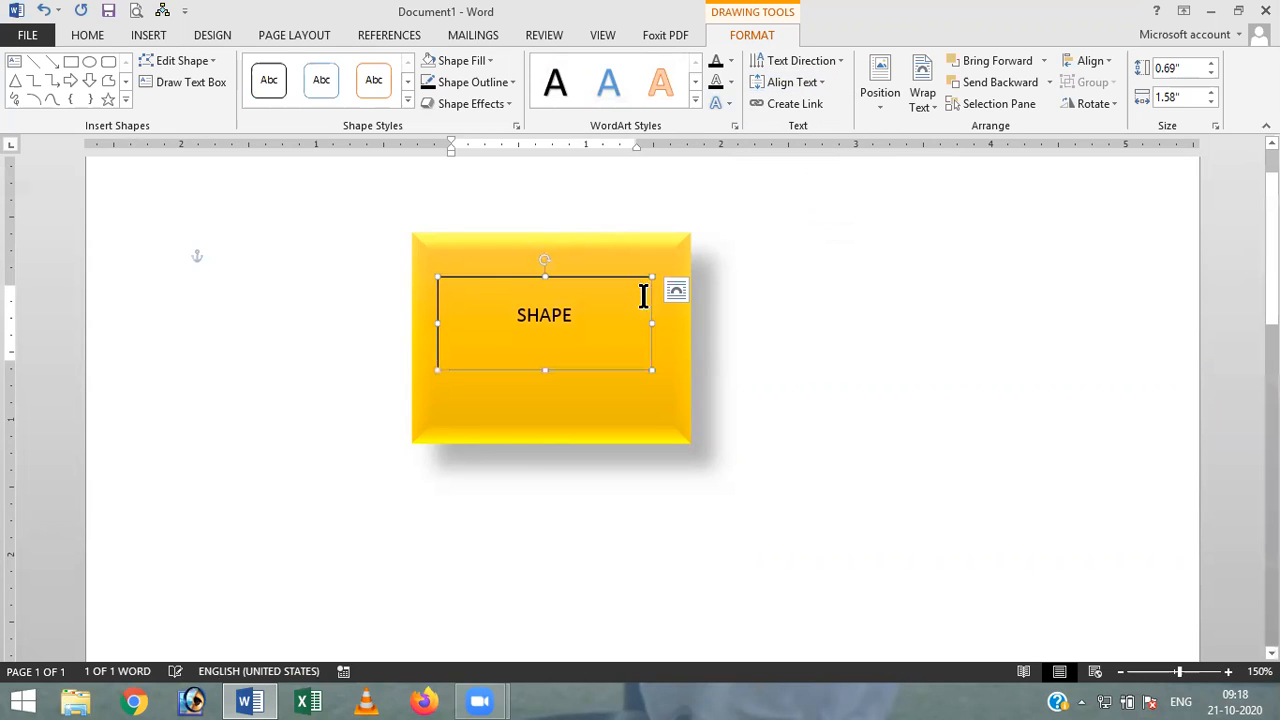
Step: Remove the outline of the text box around SHAPE
left_click(587, 315)
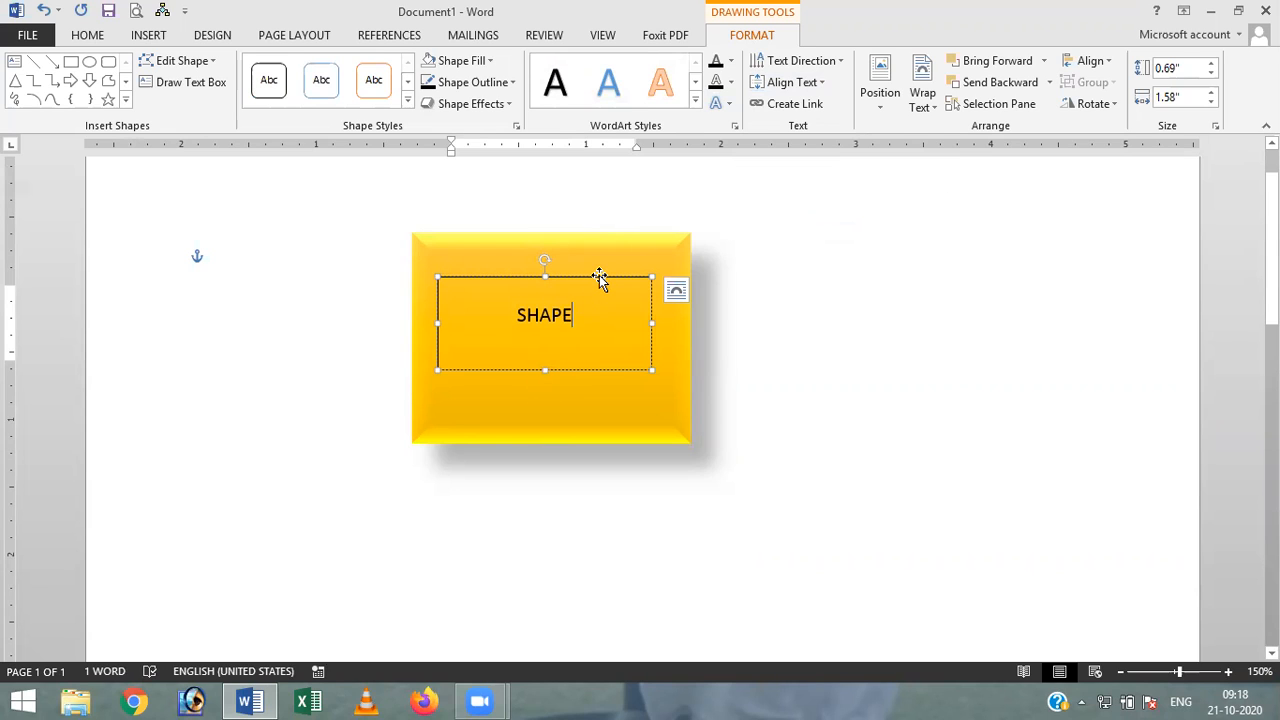
left_click(599, 275)
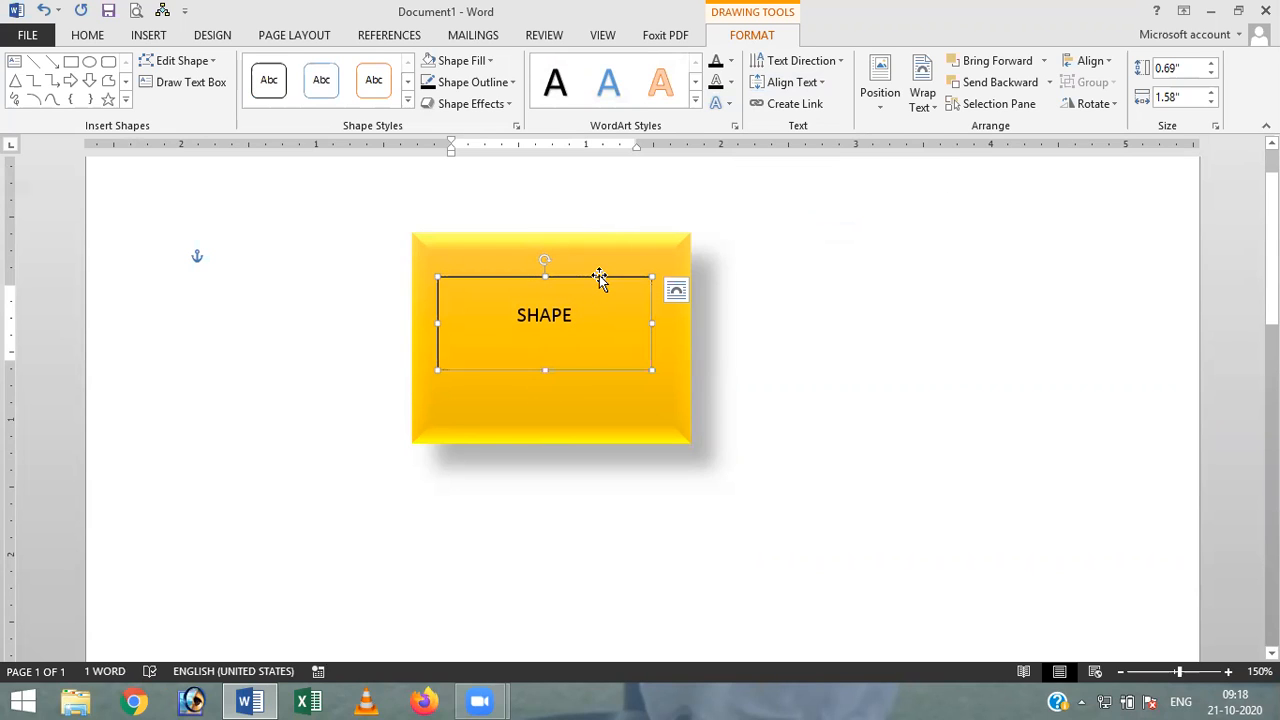
left_click(505, 83)
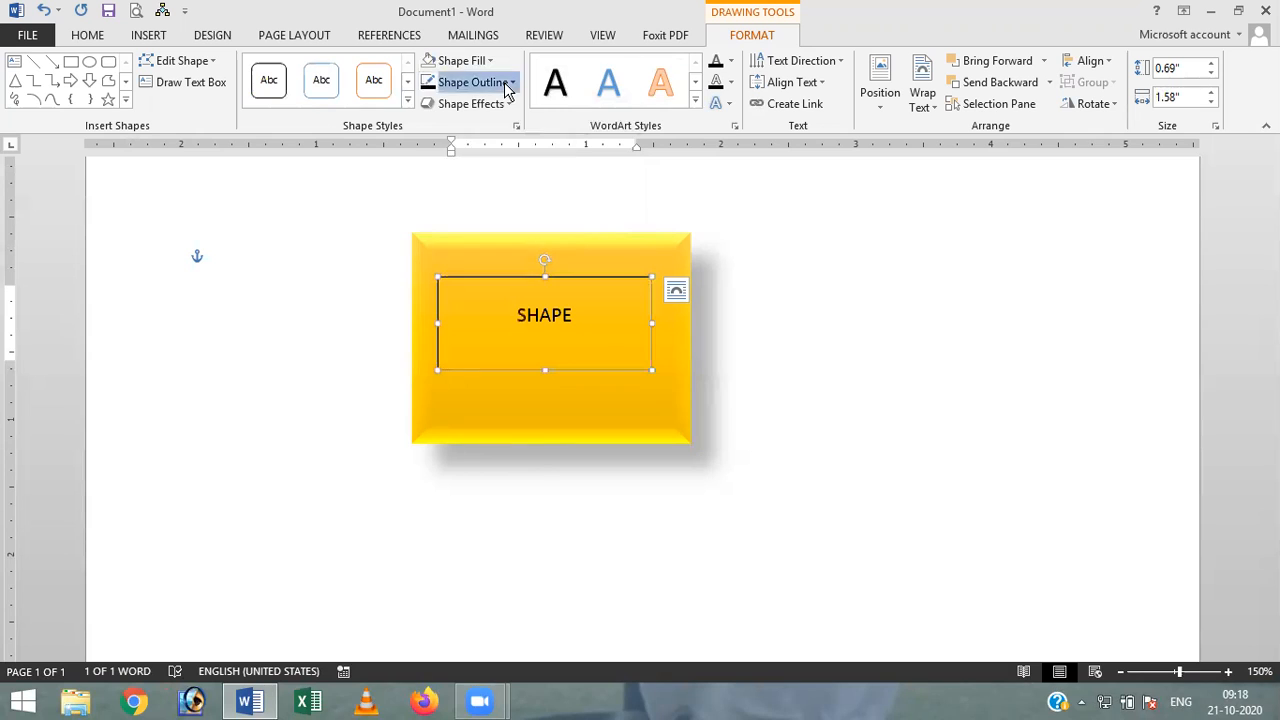
left_click(483, 287)
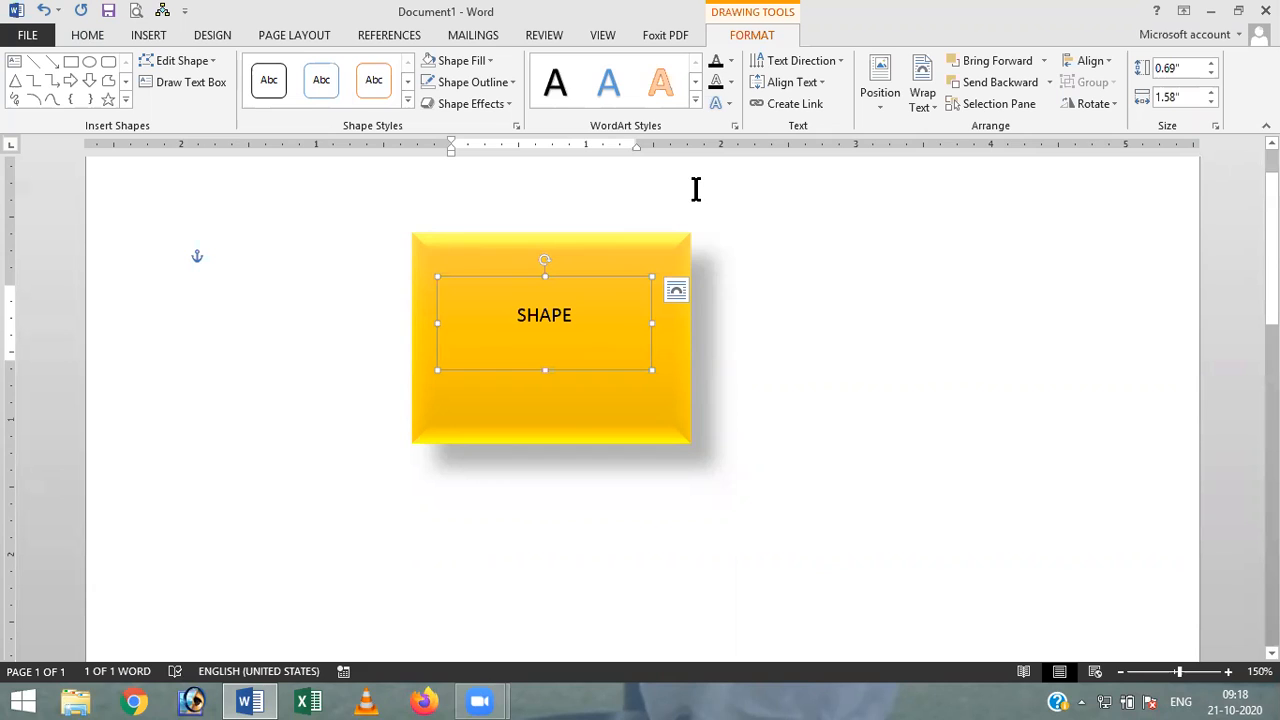
Step: Enlarge the SHAPE text in the text box to font size 36
left_click(88, 38)
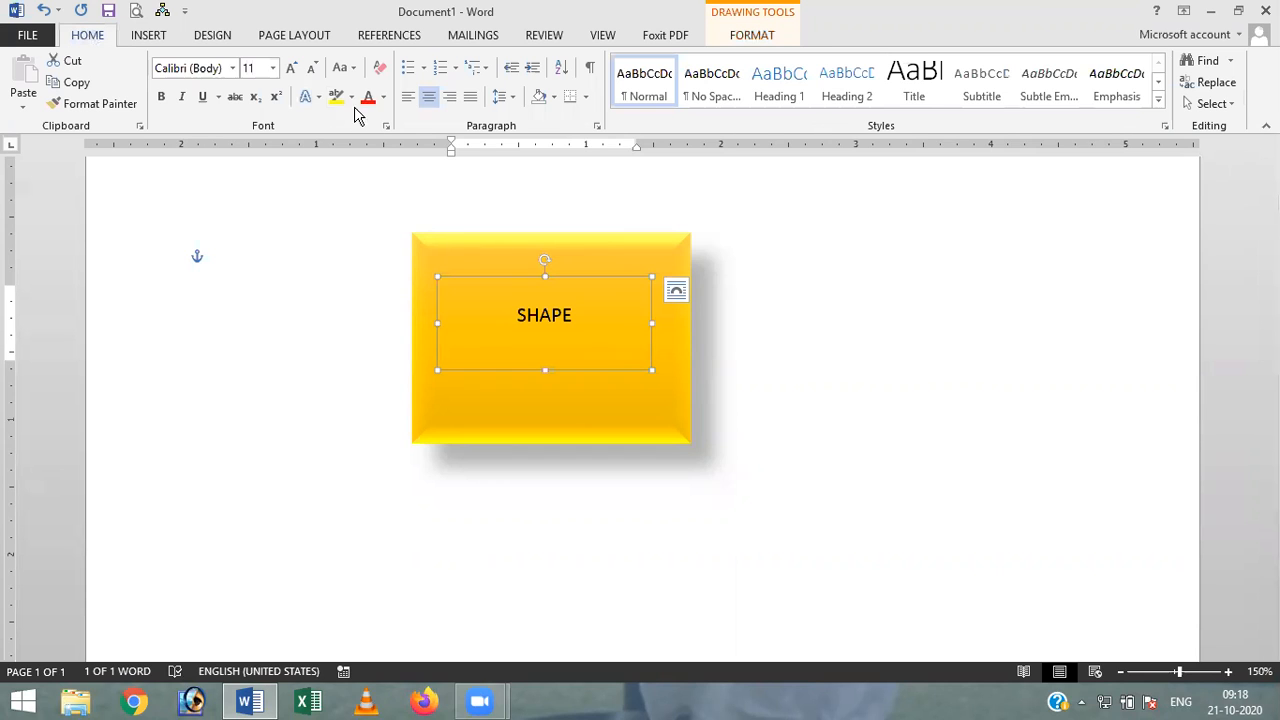
left_click(291, 68)
left_click(291, 68)
left_click(291, 68)
left_click(291, 68)
left_click(291, 68)
left_click(291, 68)
left_click(291, 68)
left_click(291, 68)
left_click(291, 68)
left_click(291, 68)
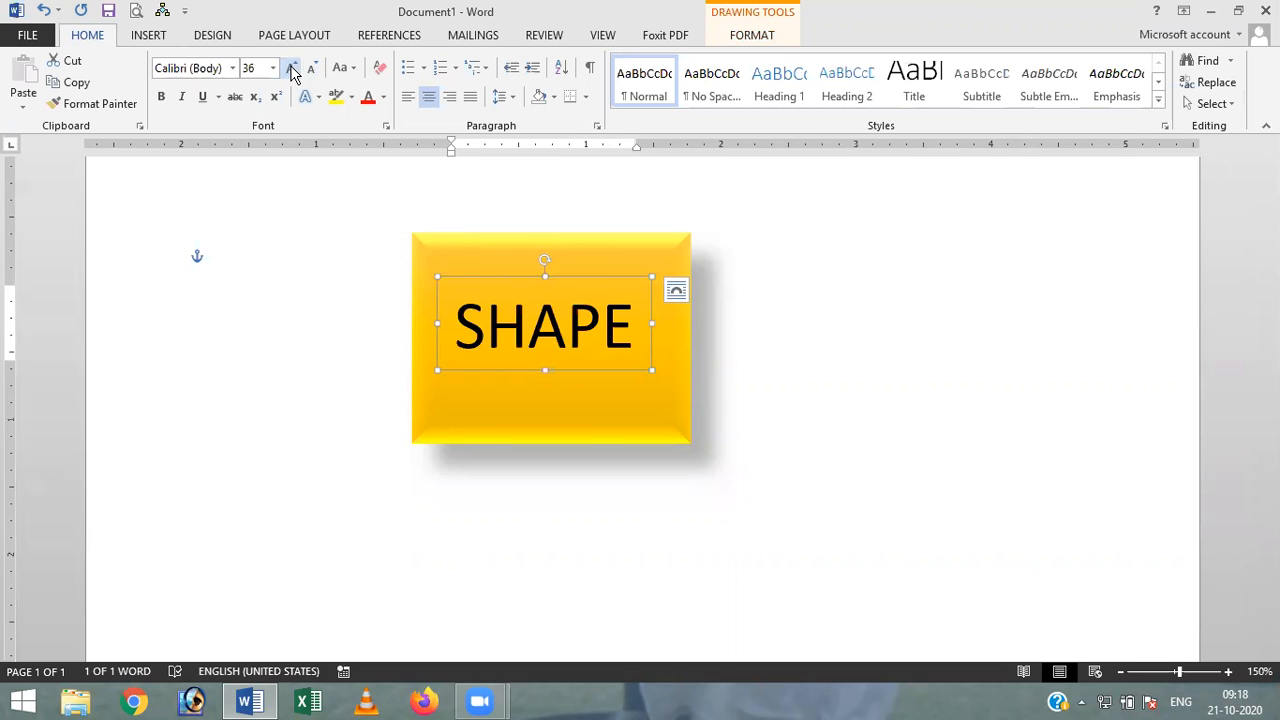
Step: Apply the blue gradient WordArt style with a reflection to the word SHAPE and set its text fill to dark blue
left_click(768, 40)
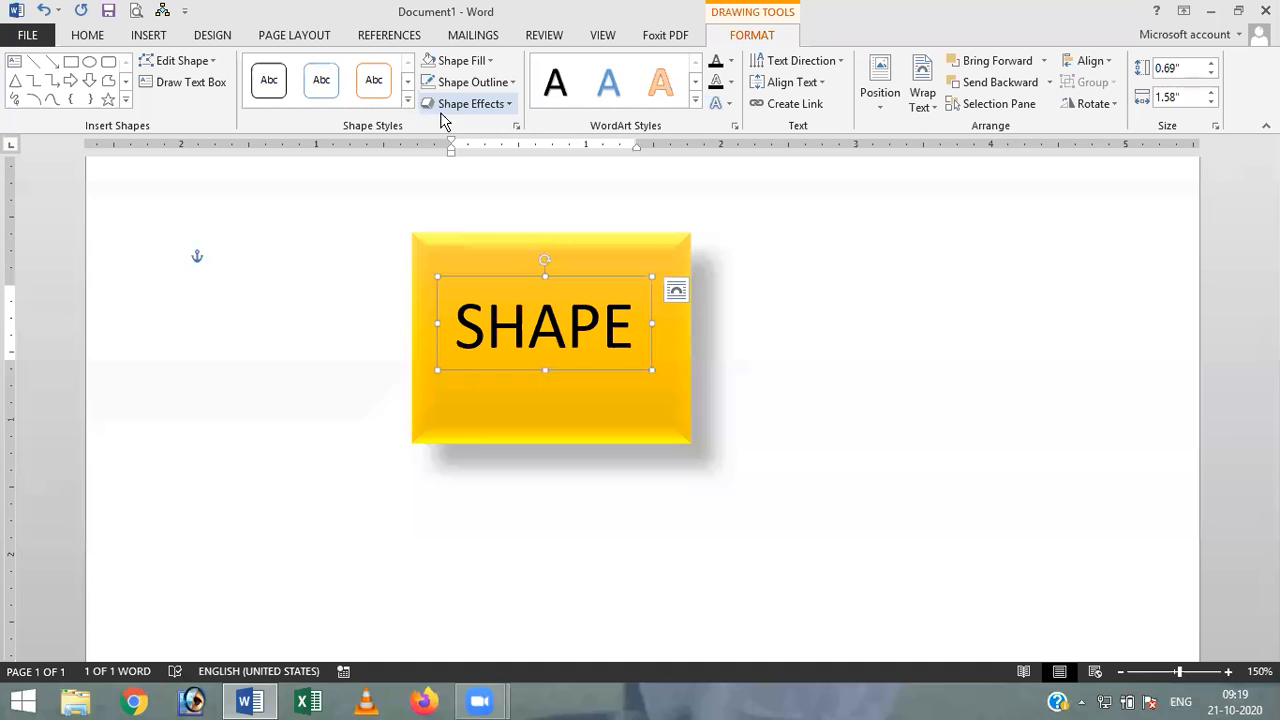
left_click(697, 102)
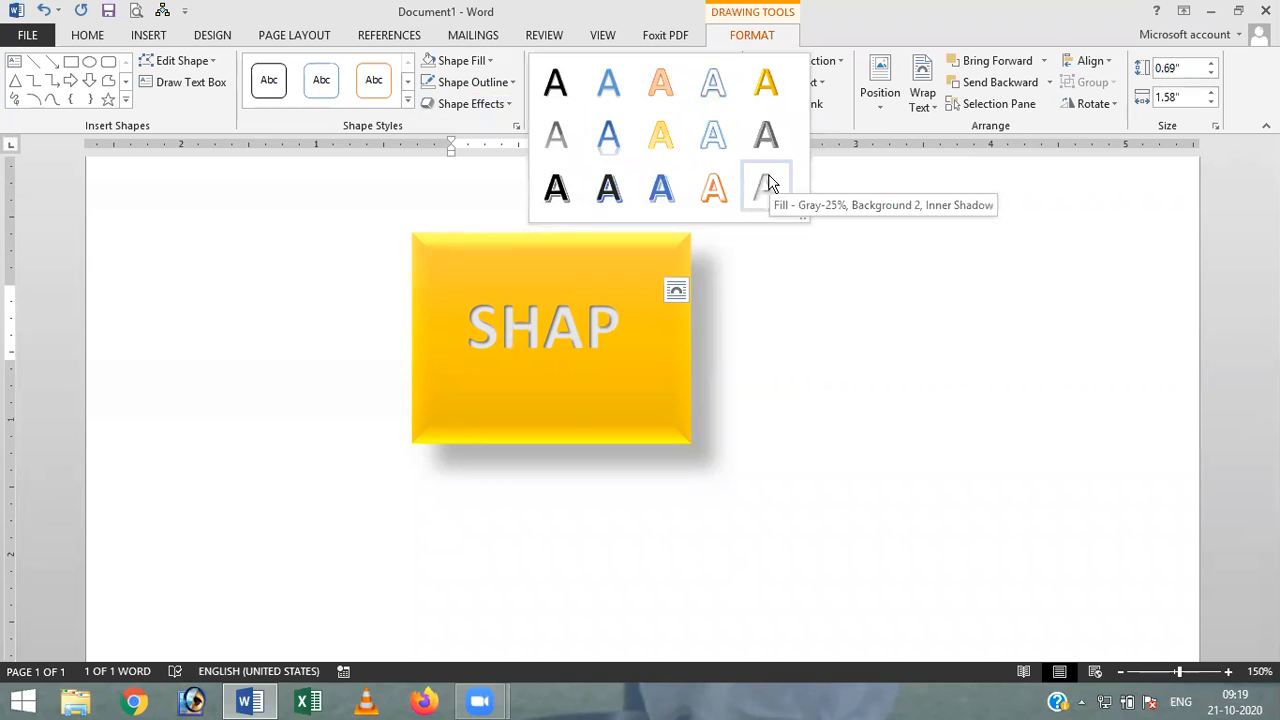
left_click(606, 141)
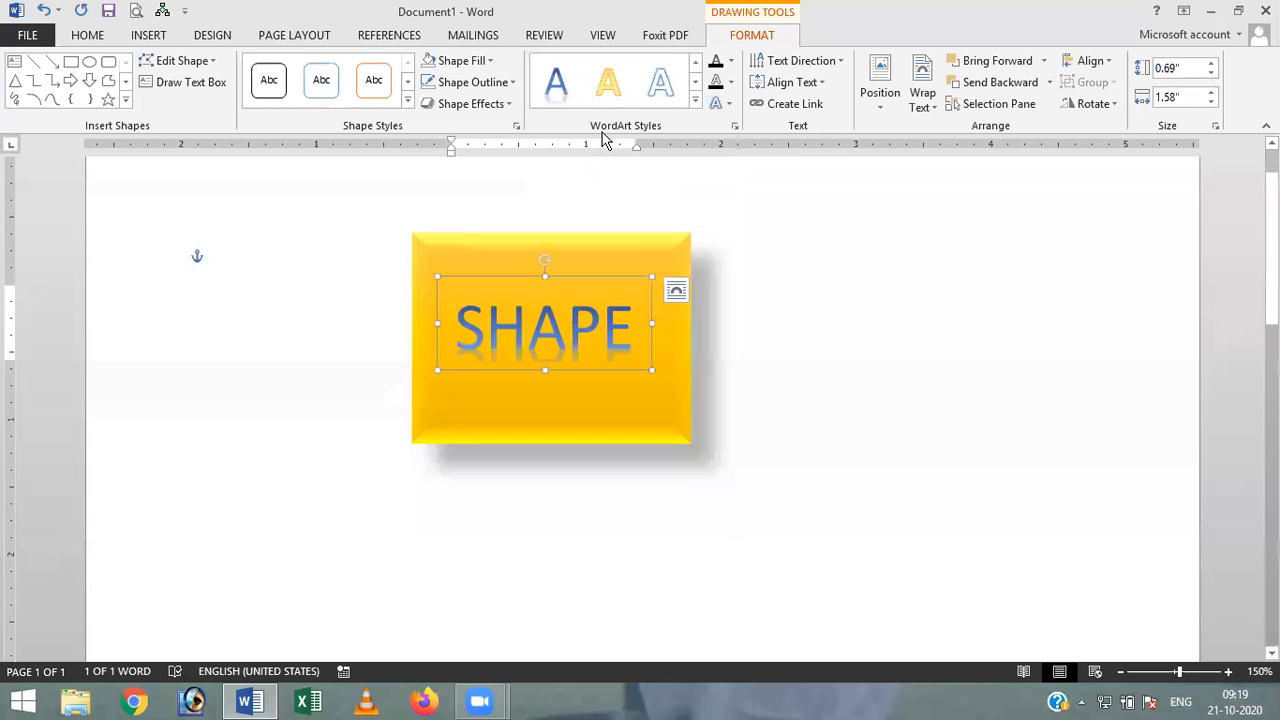
left_click(731, 61)
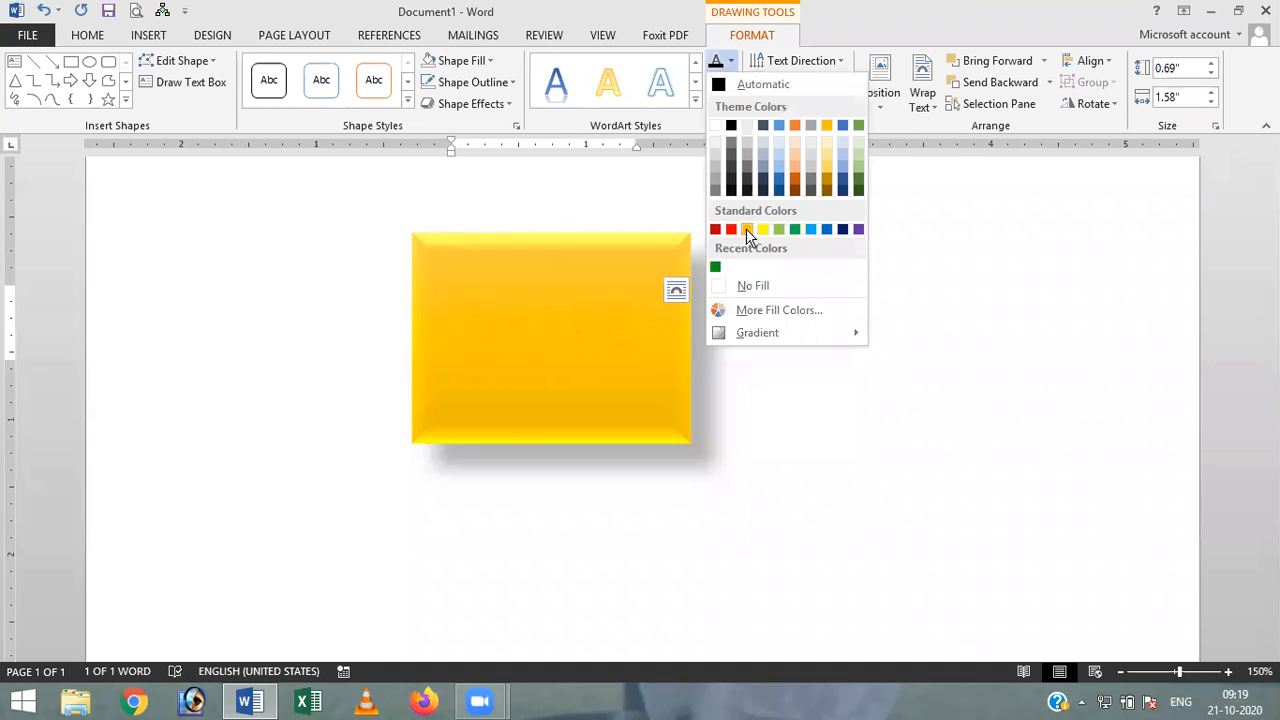
left_click(843, 230)
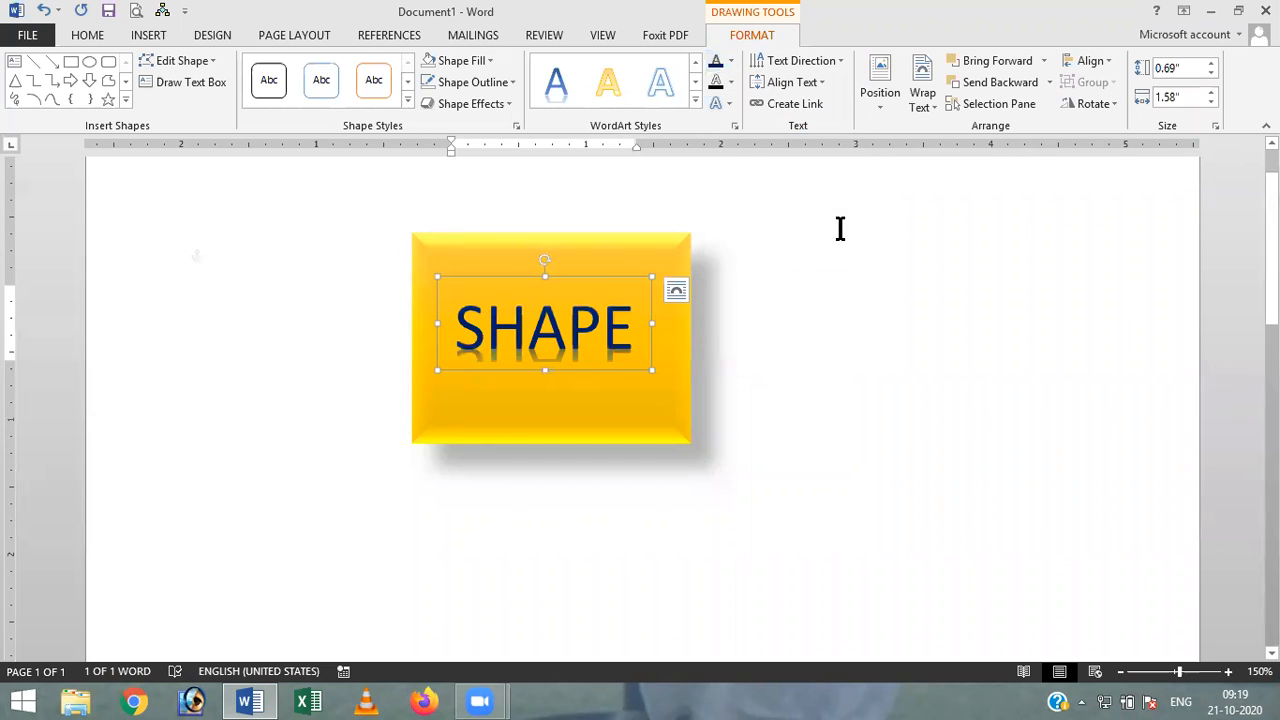
Step: Give the SHAPE text a red outline with a weight of 1 pt
left_click(730, 82)
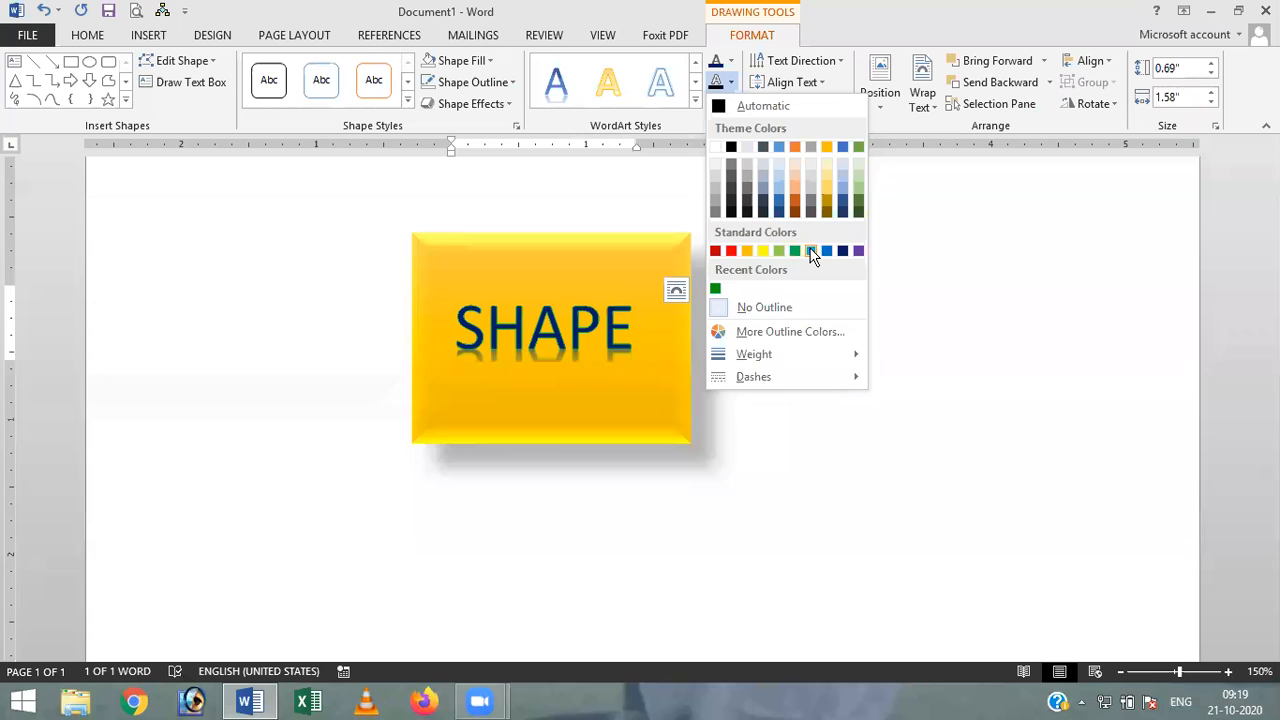
left_click(733, 251)
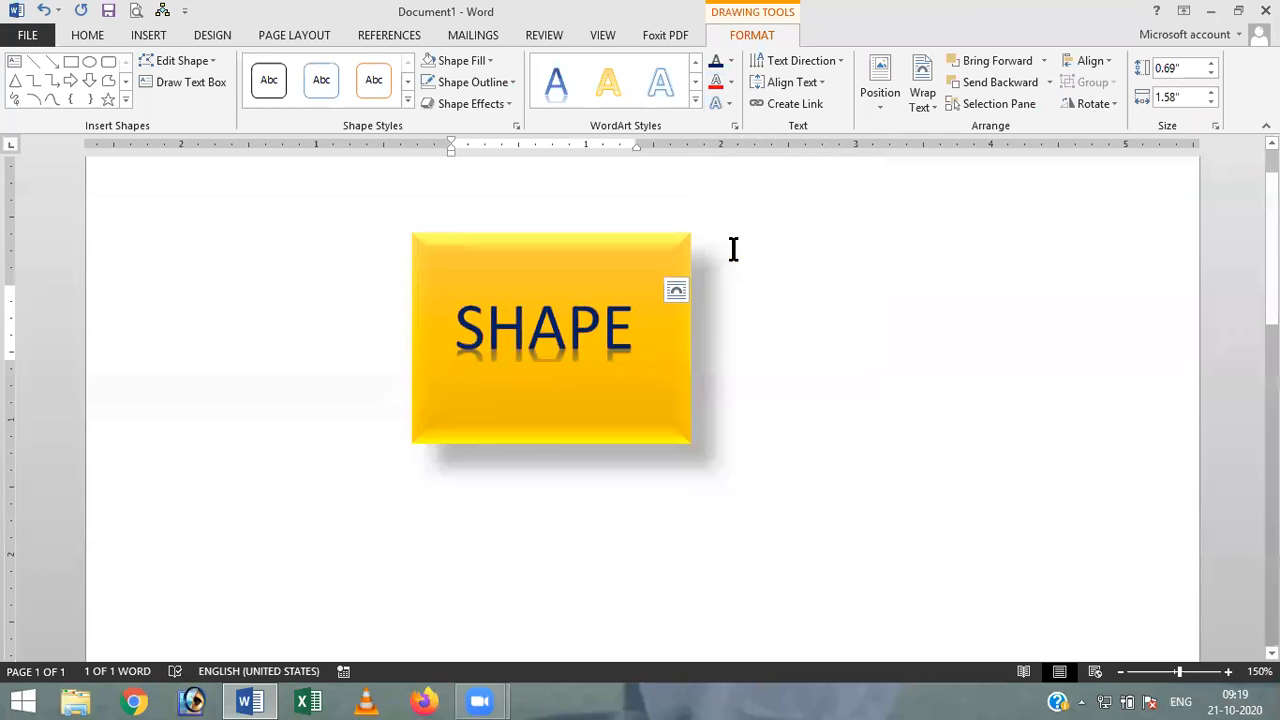
left_click(732, 84)
mouse_move(855, 353)
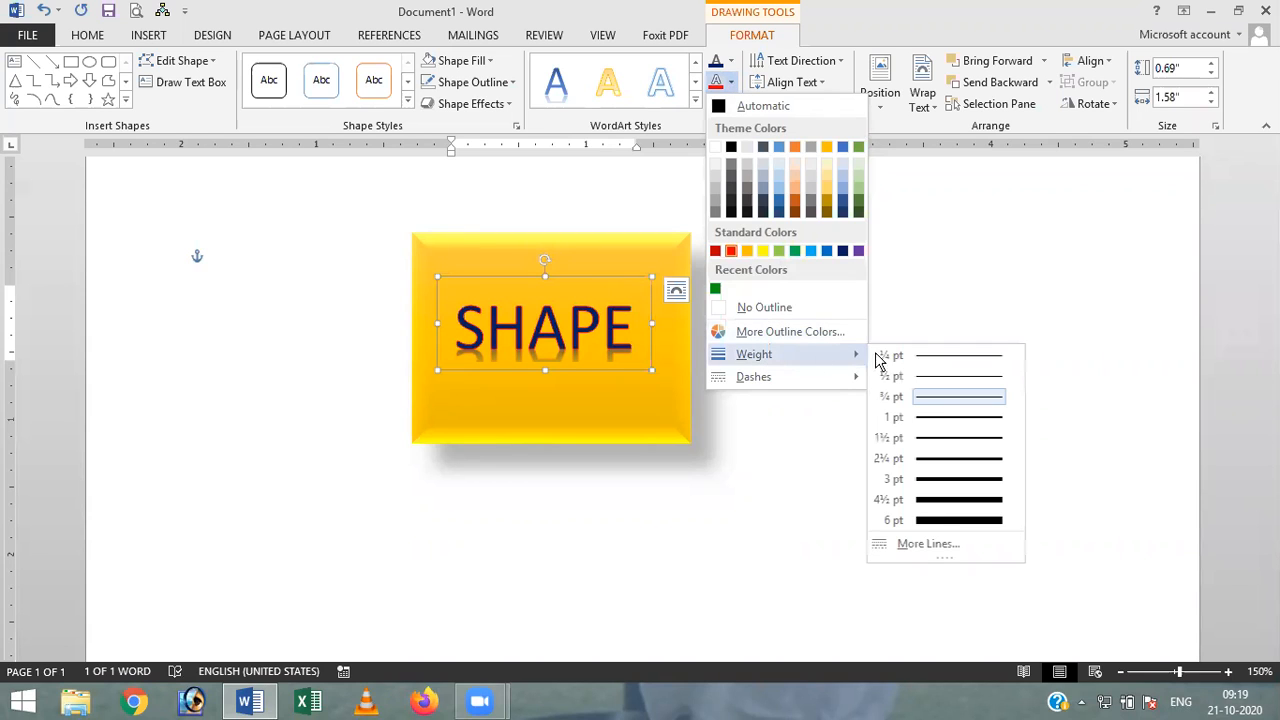
left_click(957, 418)
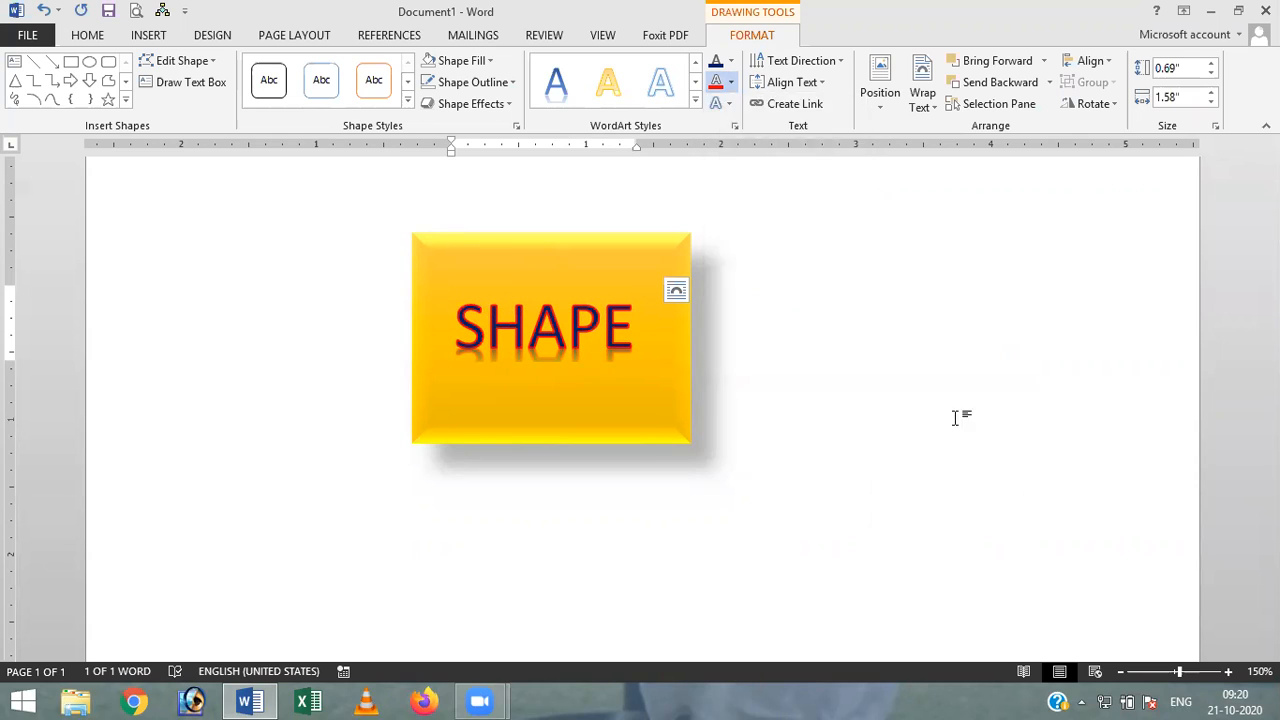
Step: Preview the shadow and reflection text effects available for the word SHAPE
left_click(731, 108)
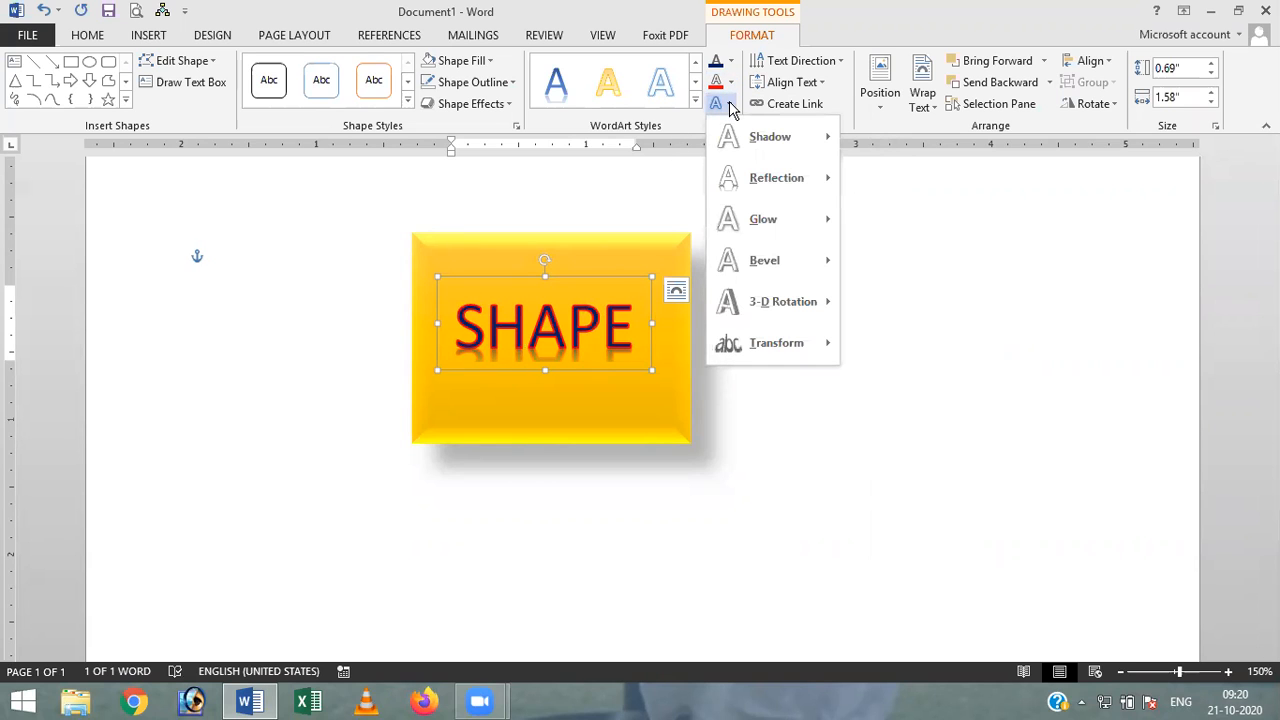
mouse_move(753, 144)
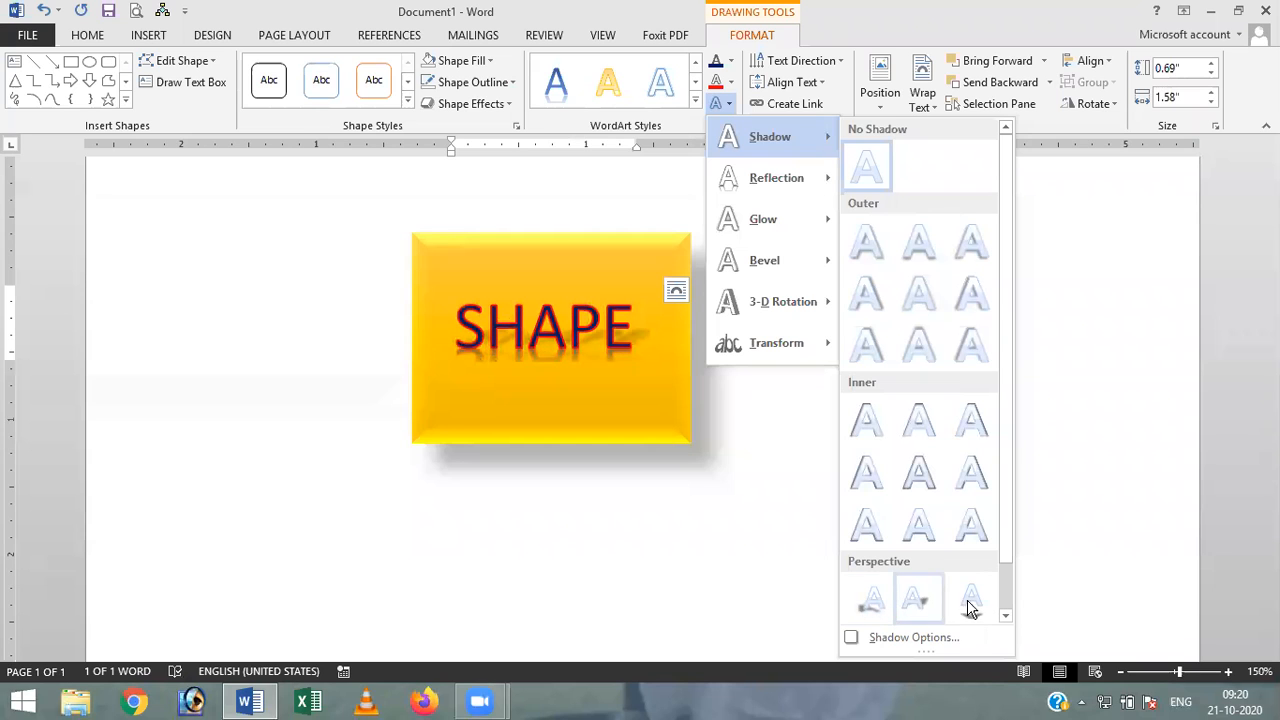
left_click(1006, 618)
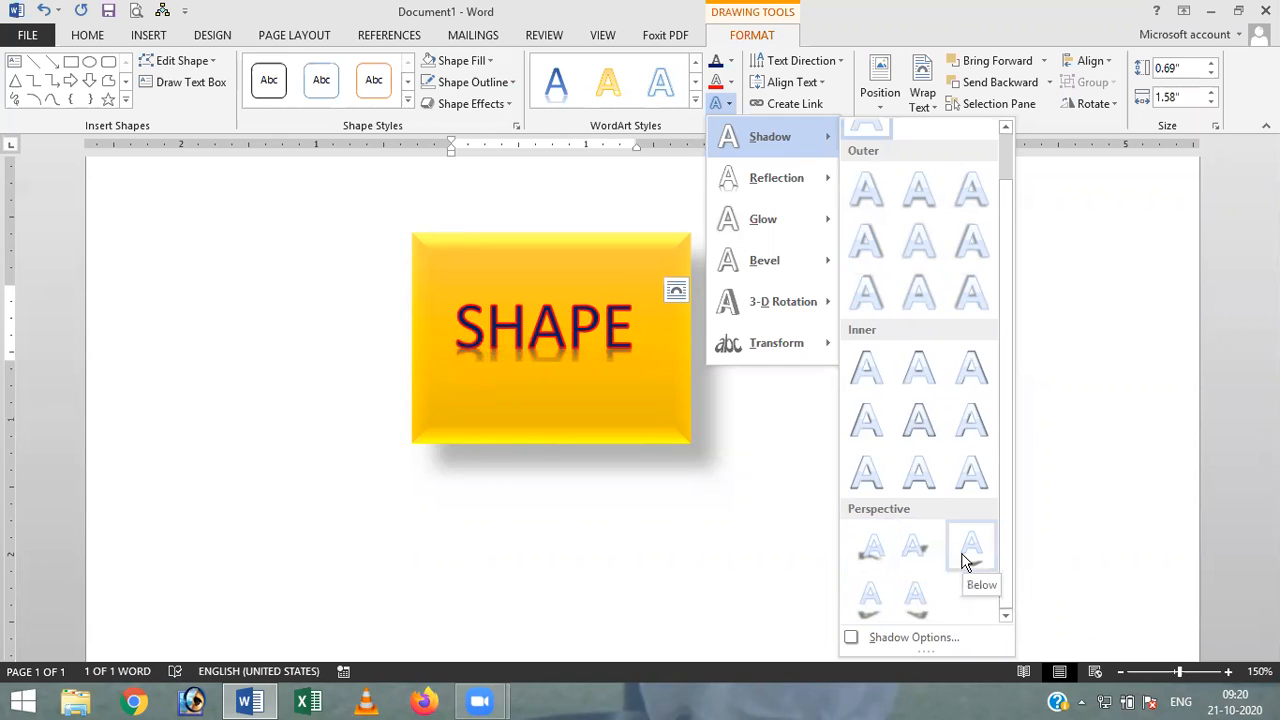
mouse_move(776, 185)
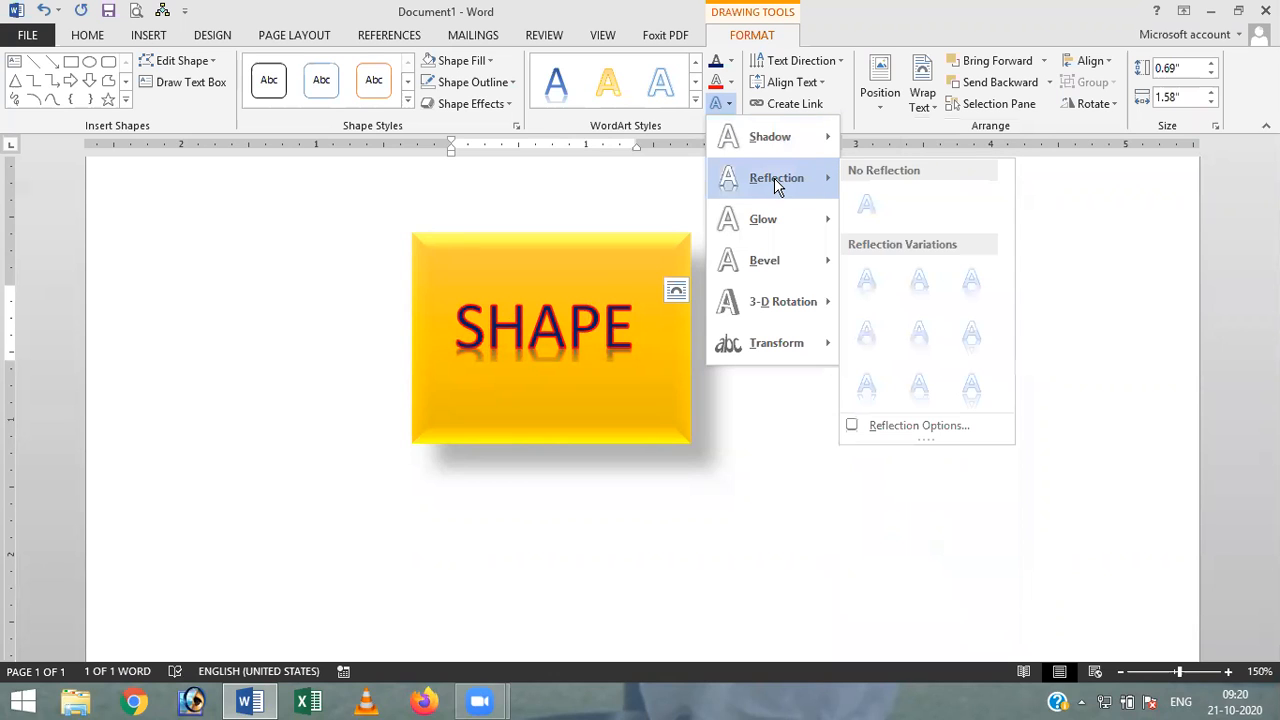
left_click(886, 343)
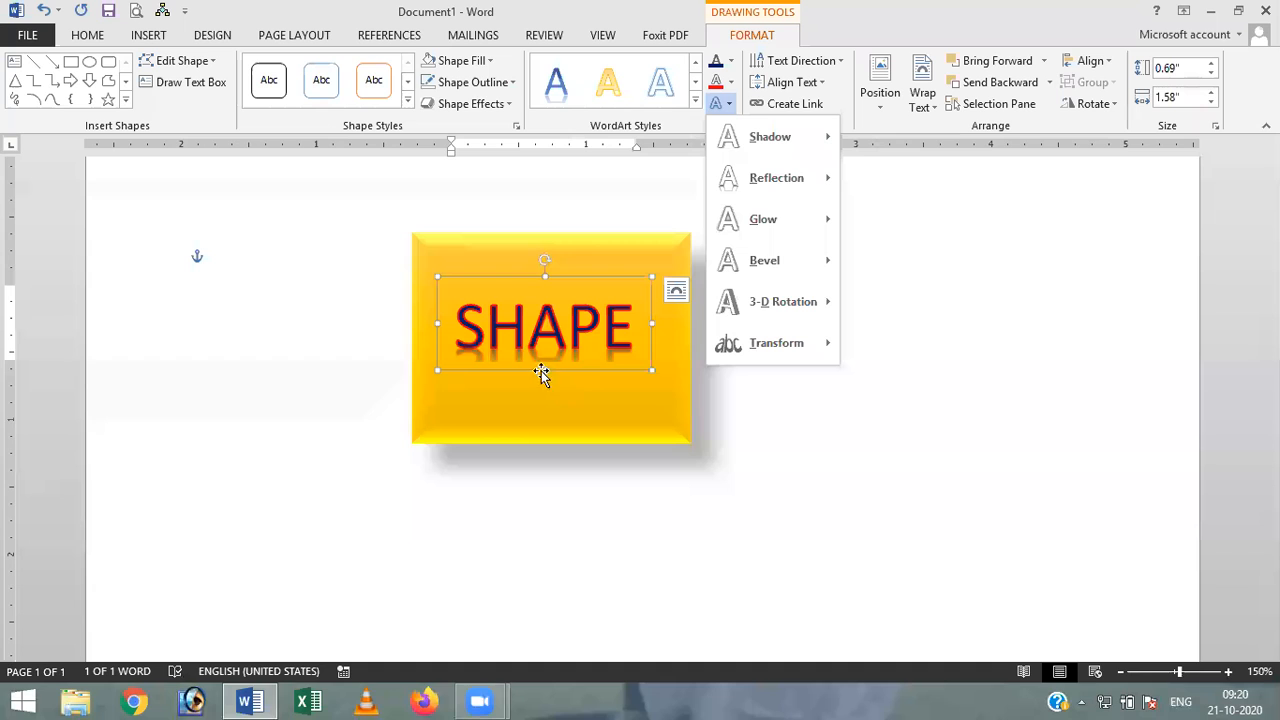
Step: Extend the text box around SHAPE downward and upward within the rectangle to a height of about 1.17"
left_click(541, 374)
left_click_drag(545, 370, 548, 414)
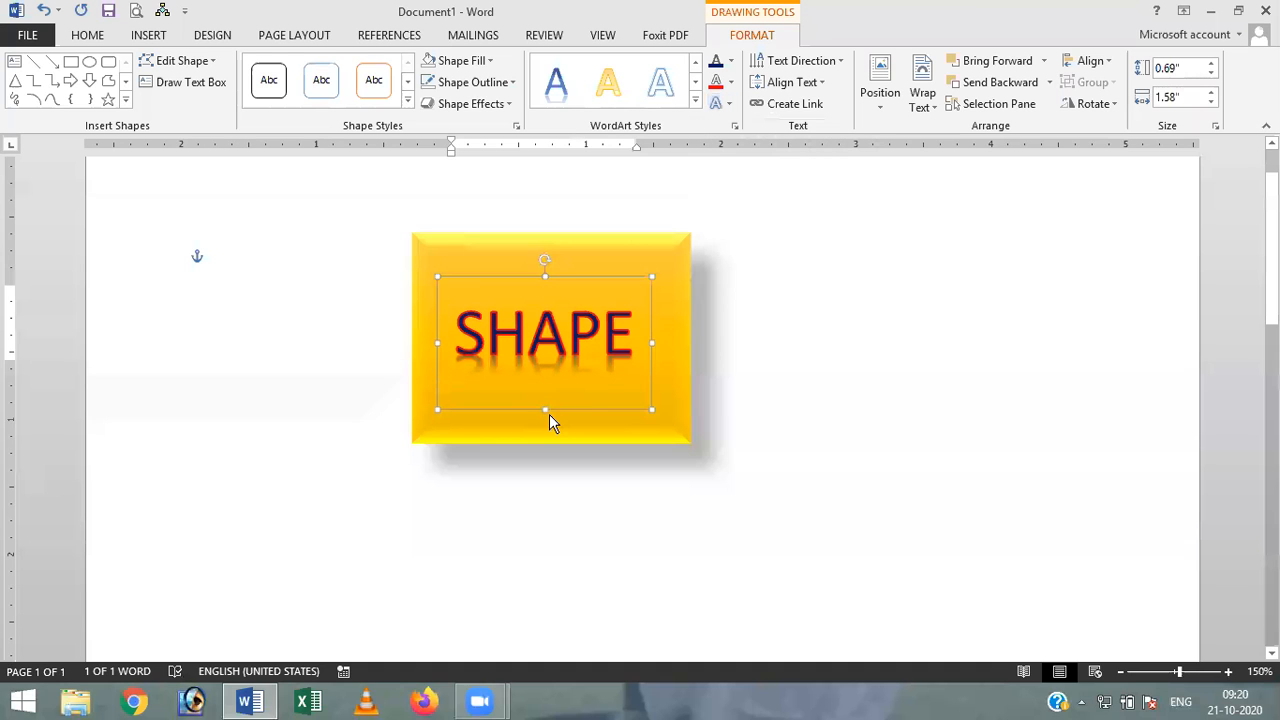
left_click_drag(544, 276, 545, 257)
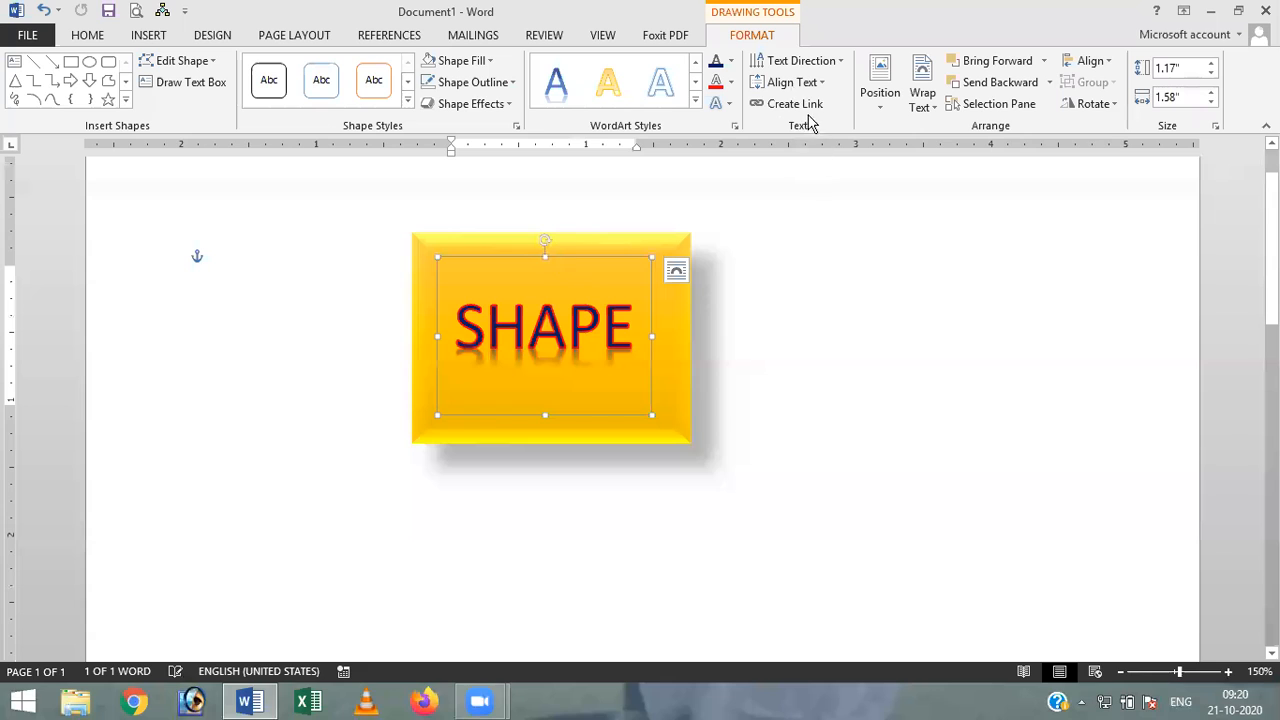
Step: Bend the word SHAPE into an upward arch with a warp transform, previewing the glow, bevel and 3-D rotation text effects first
left_click(727, 105)
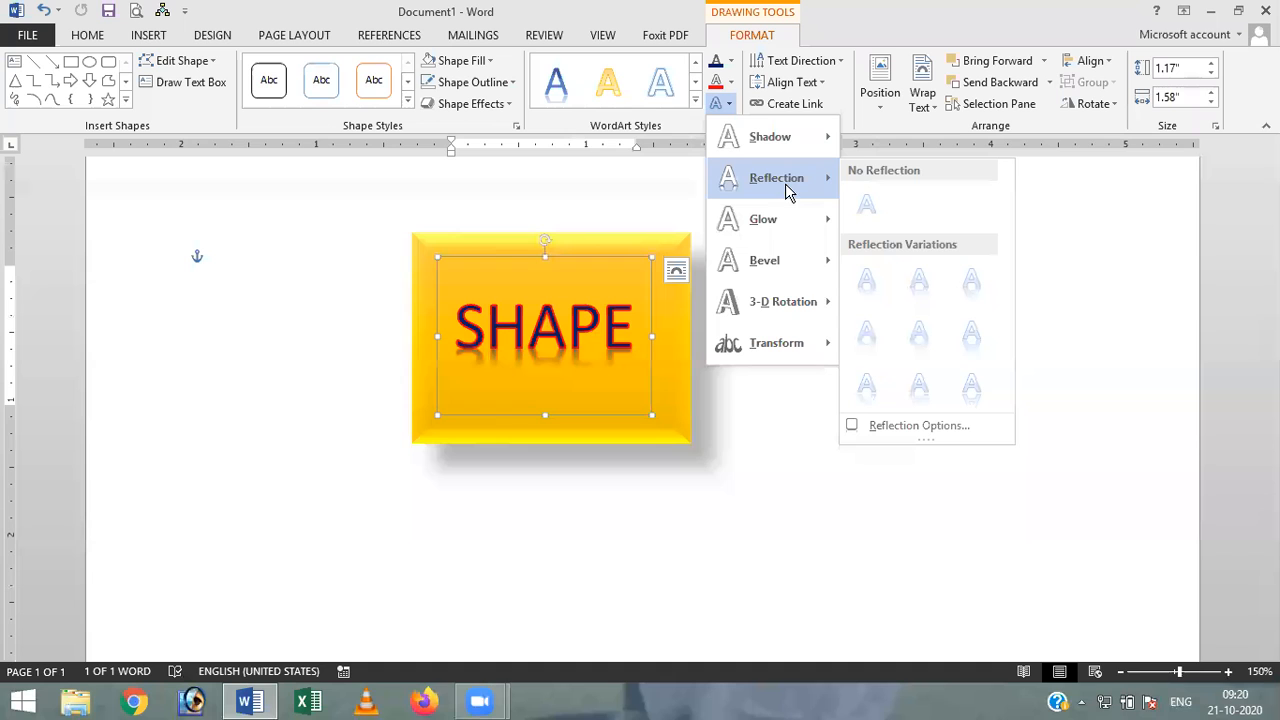
mouse_move(783, 226)
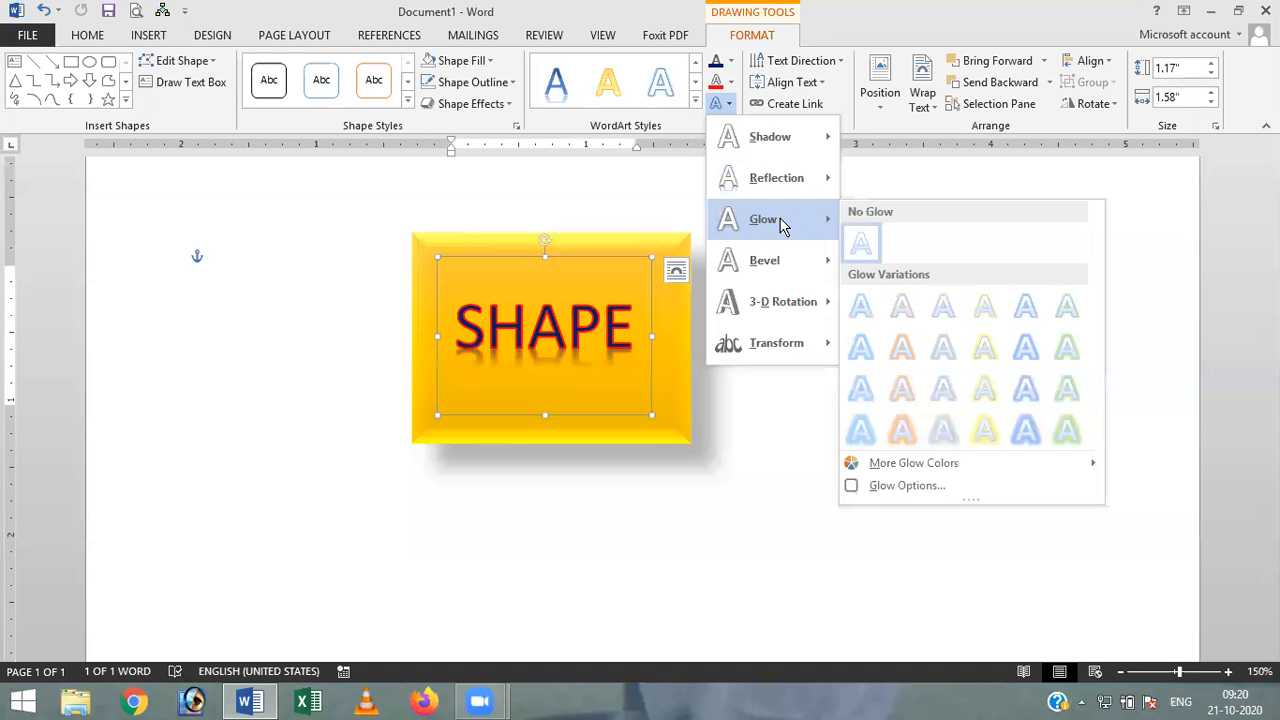
mouse_move(798, 260)
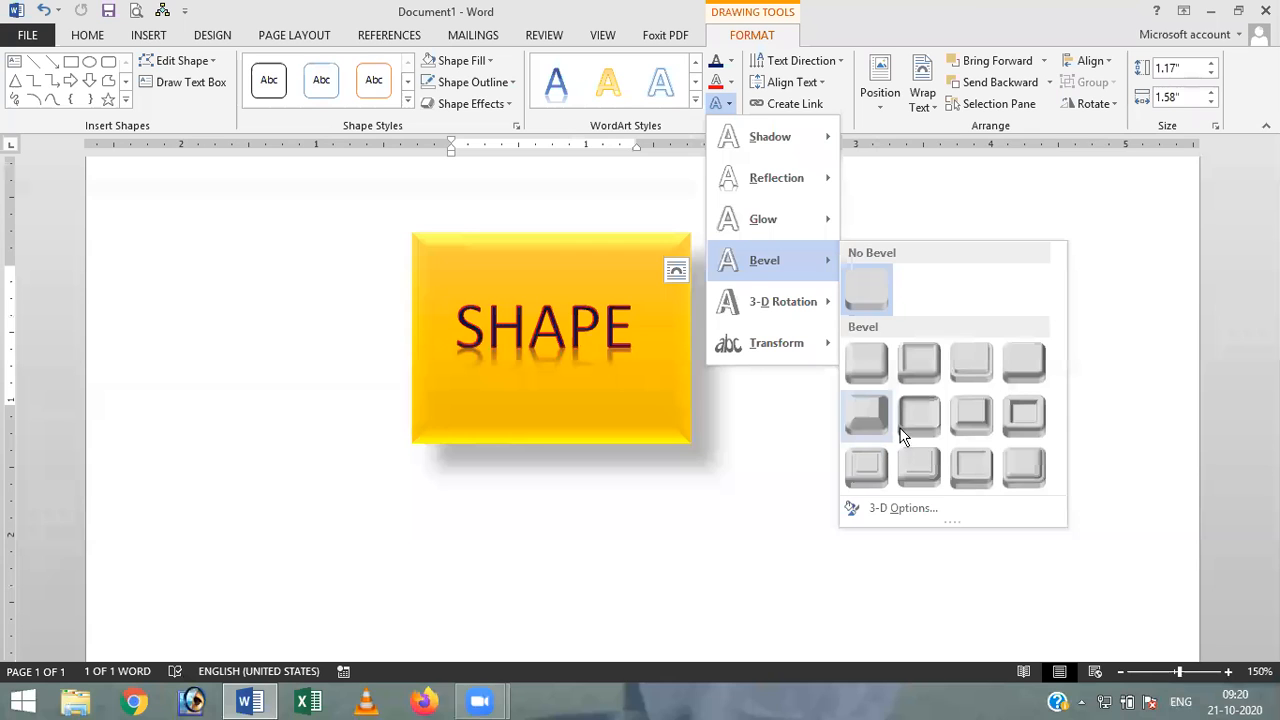
mouse_move(789, 298)
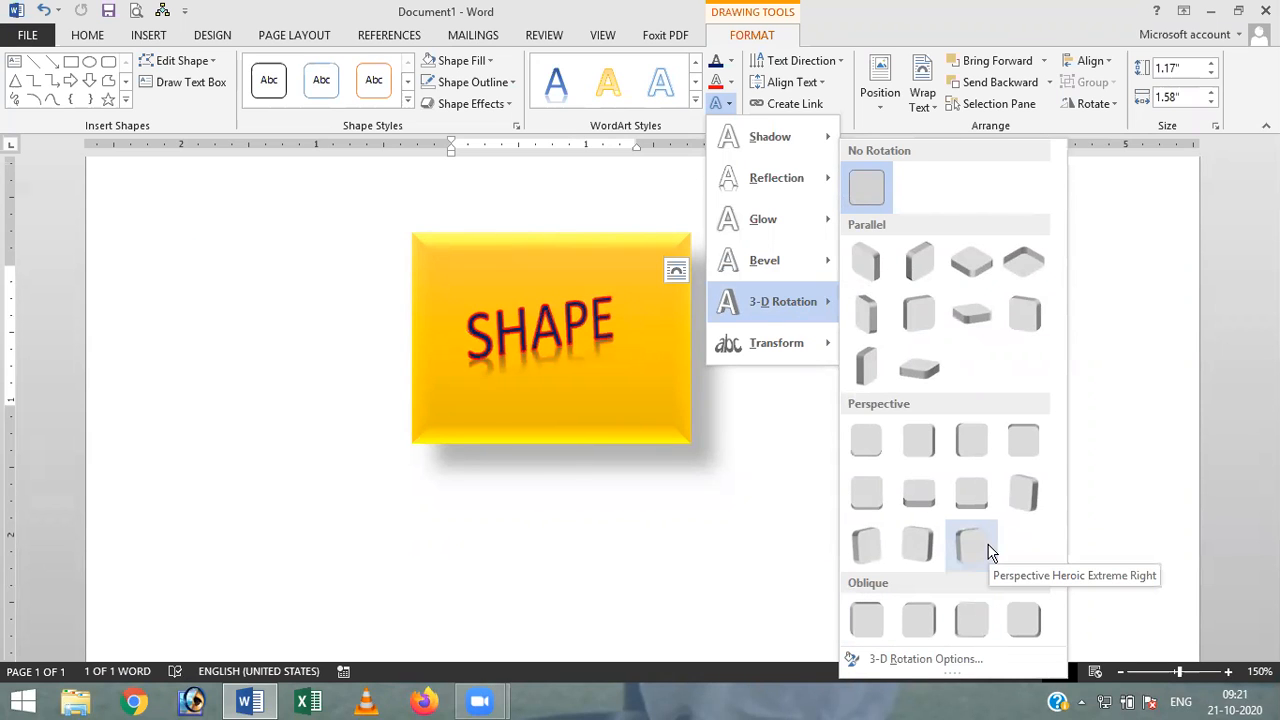
mouse_move(791, 350)
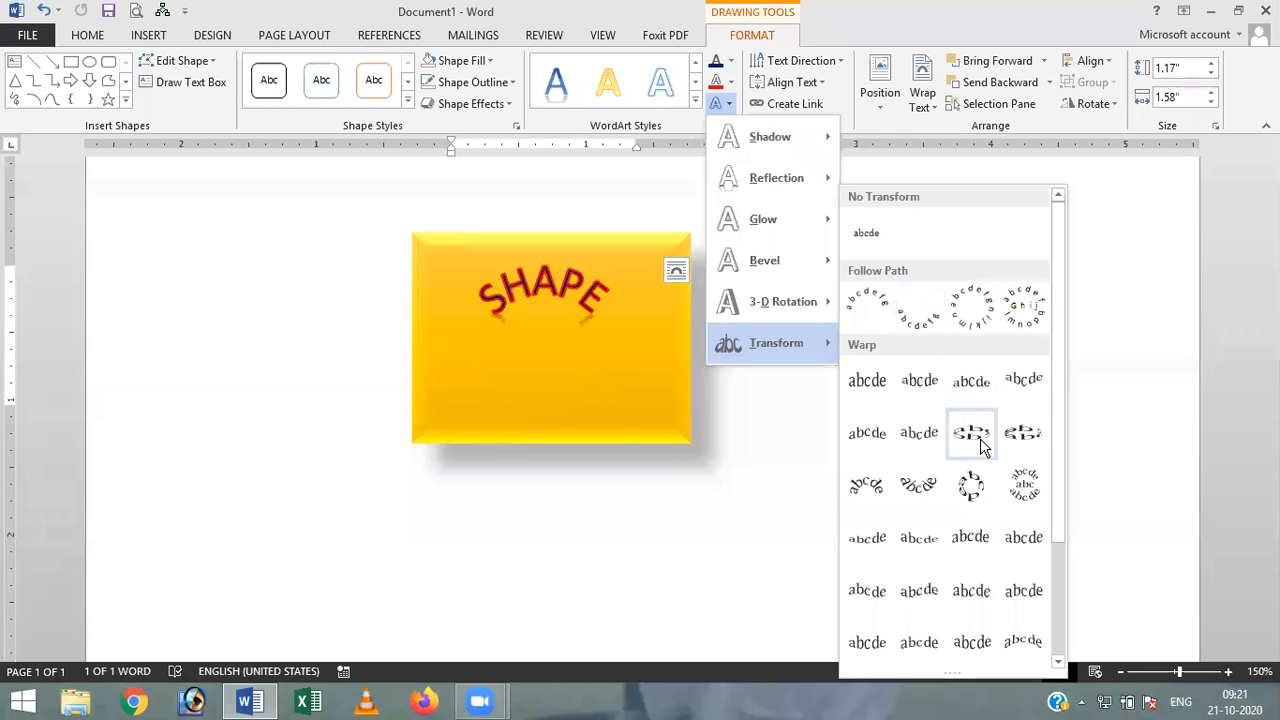
left_click(877, 497)
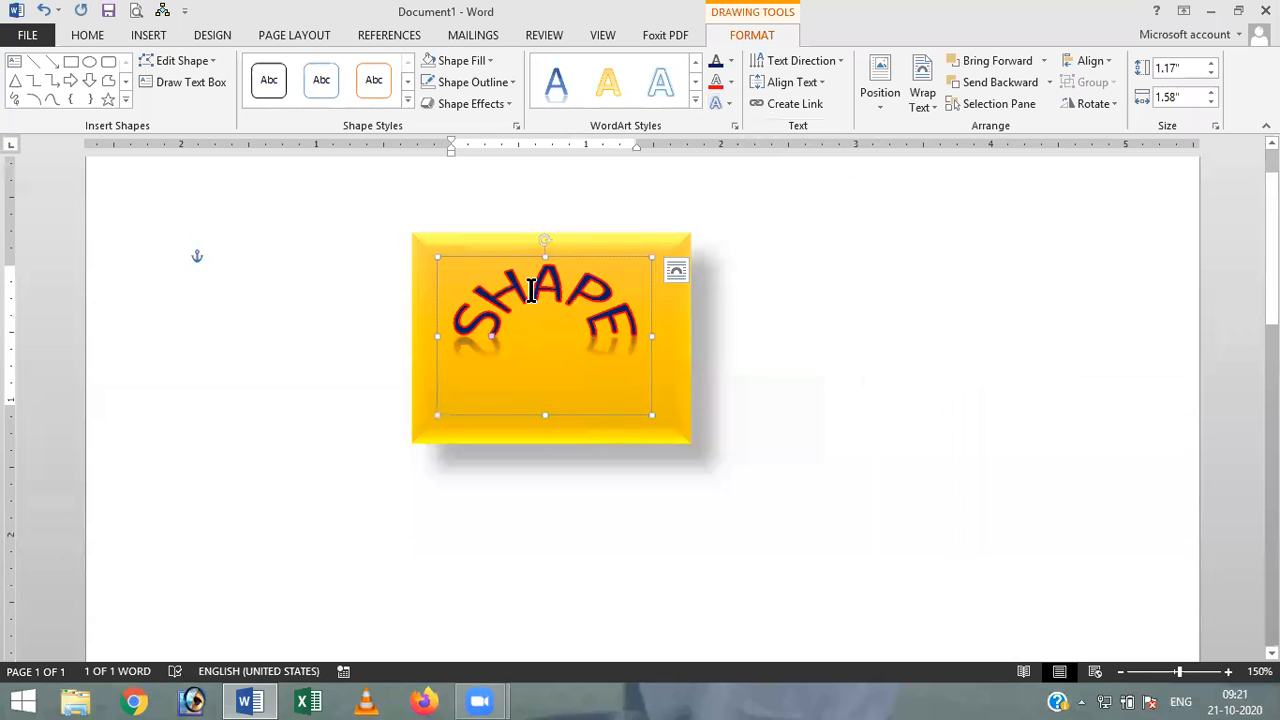
left_click(531, 290)
left_click(669, 386)
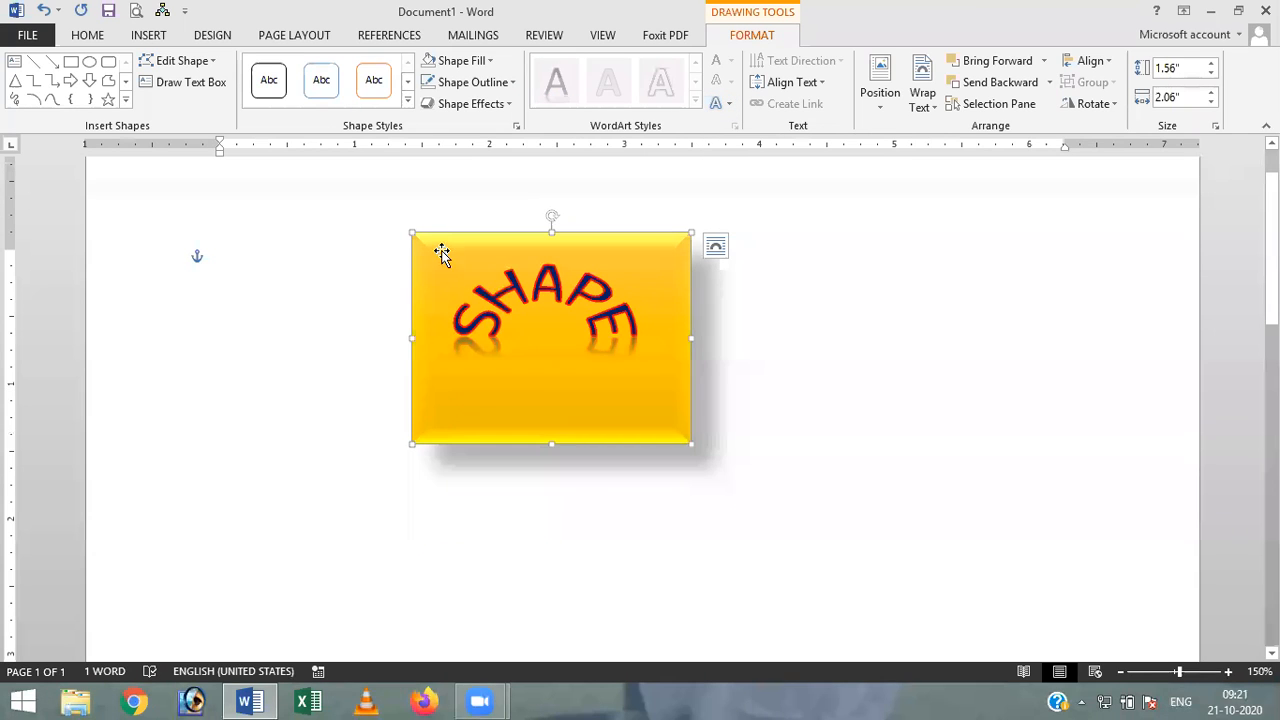
left_click(666, 337)
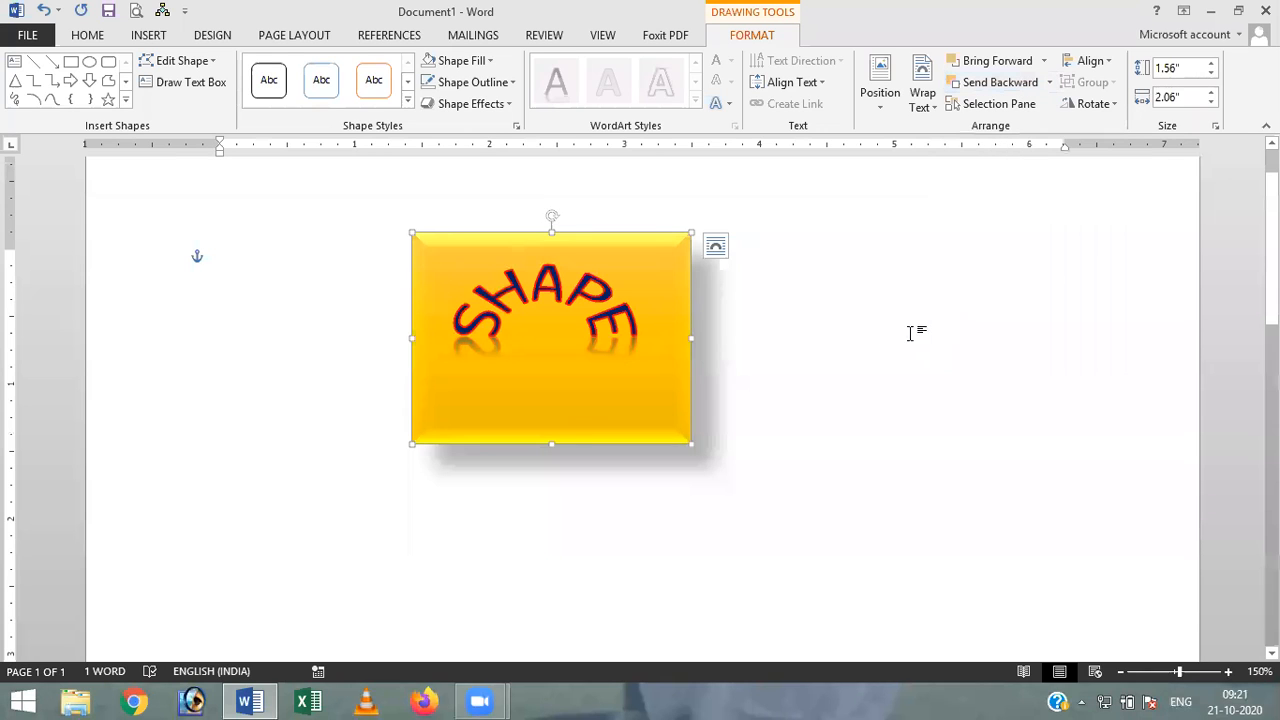
left_click(856, 410)
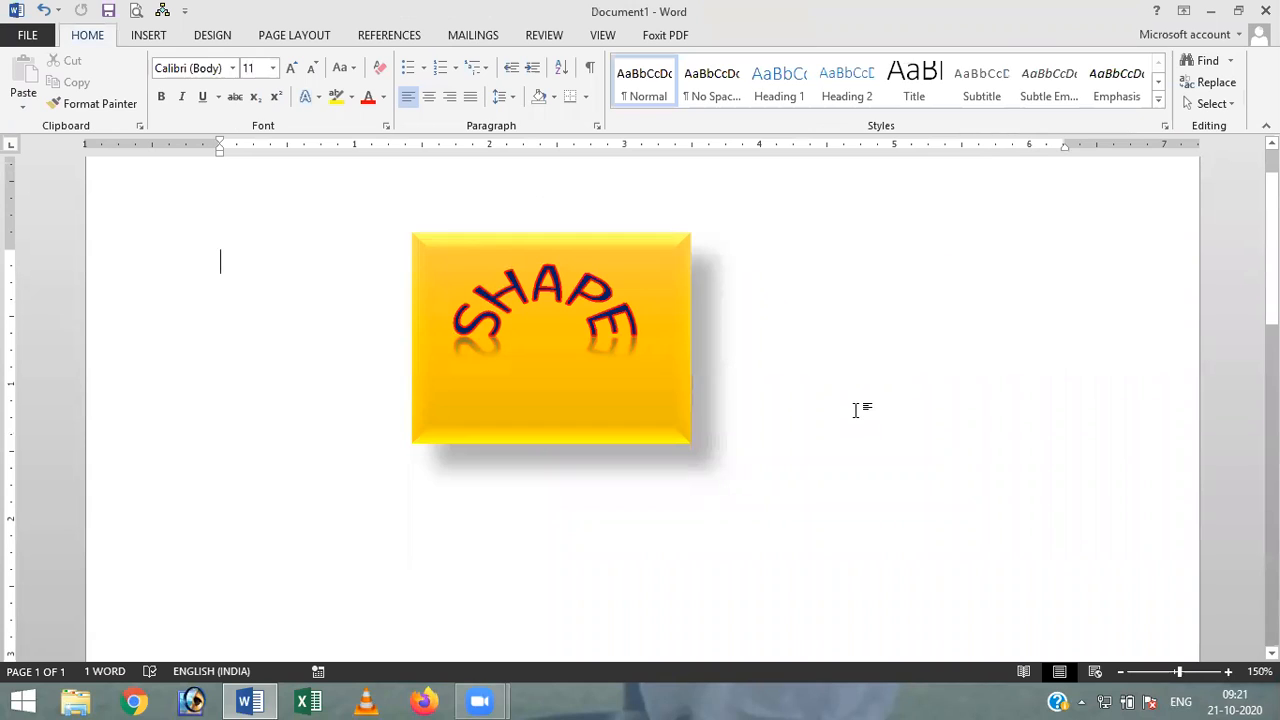
Step: Insert a cube shape about 2.29" high and 2.63" wide and move it so it overlaps the yellow rectangle
left_click(148, 36)
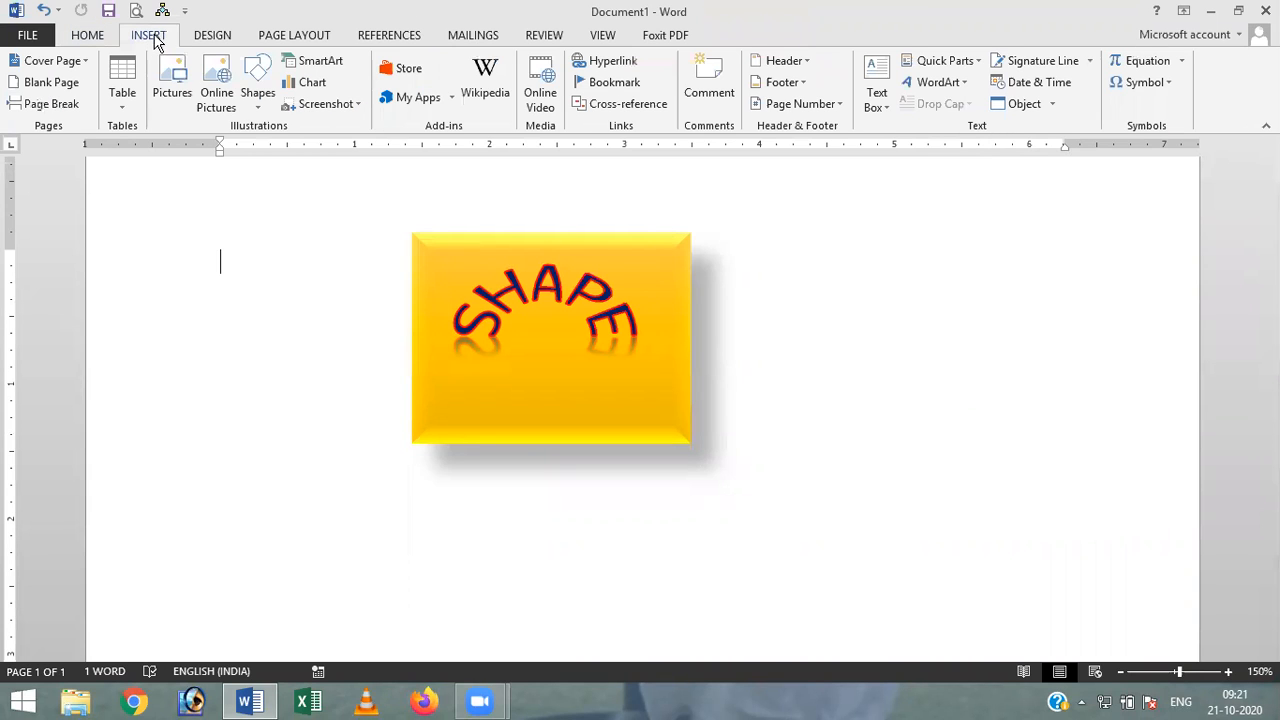
left_click(257, 97)
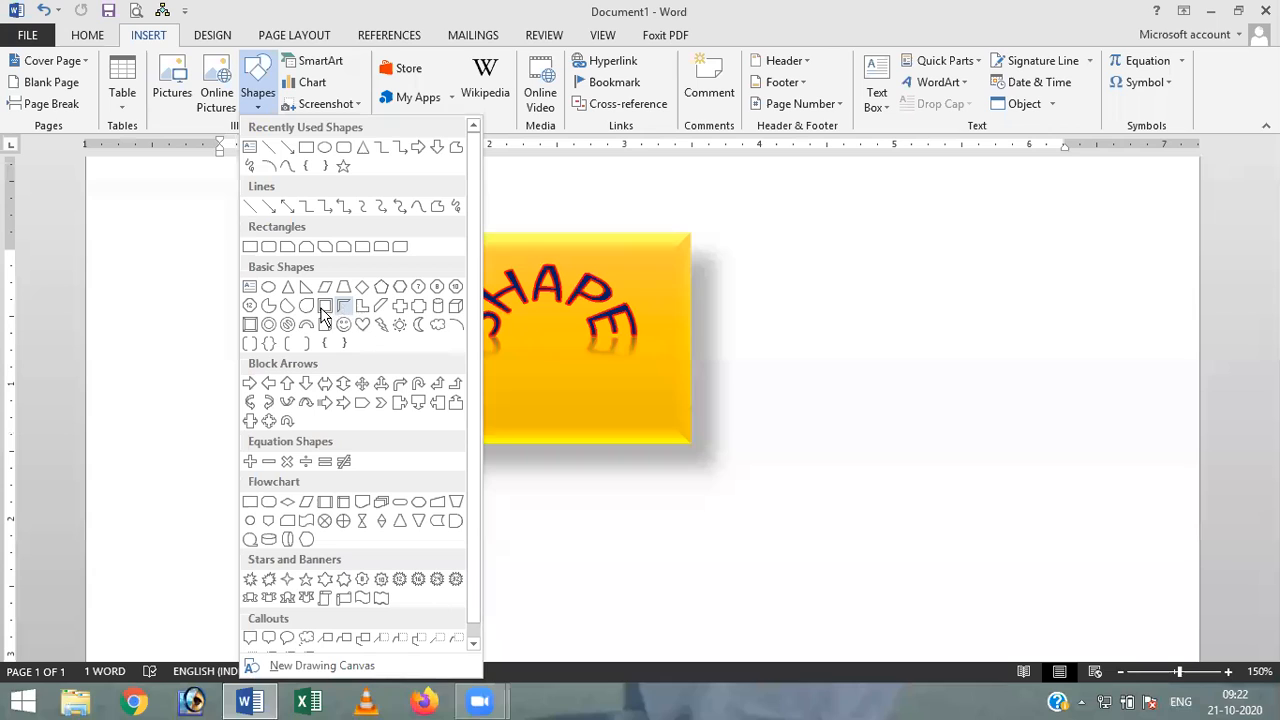
left_click(457, 305)
mouse_move(678, 256)
left_mouse_down()
mouse_move(846, 449)
mouse_move(1034, 565)
left_mouse_up()
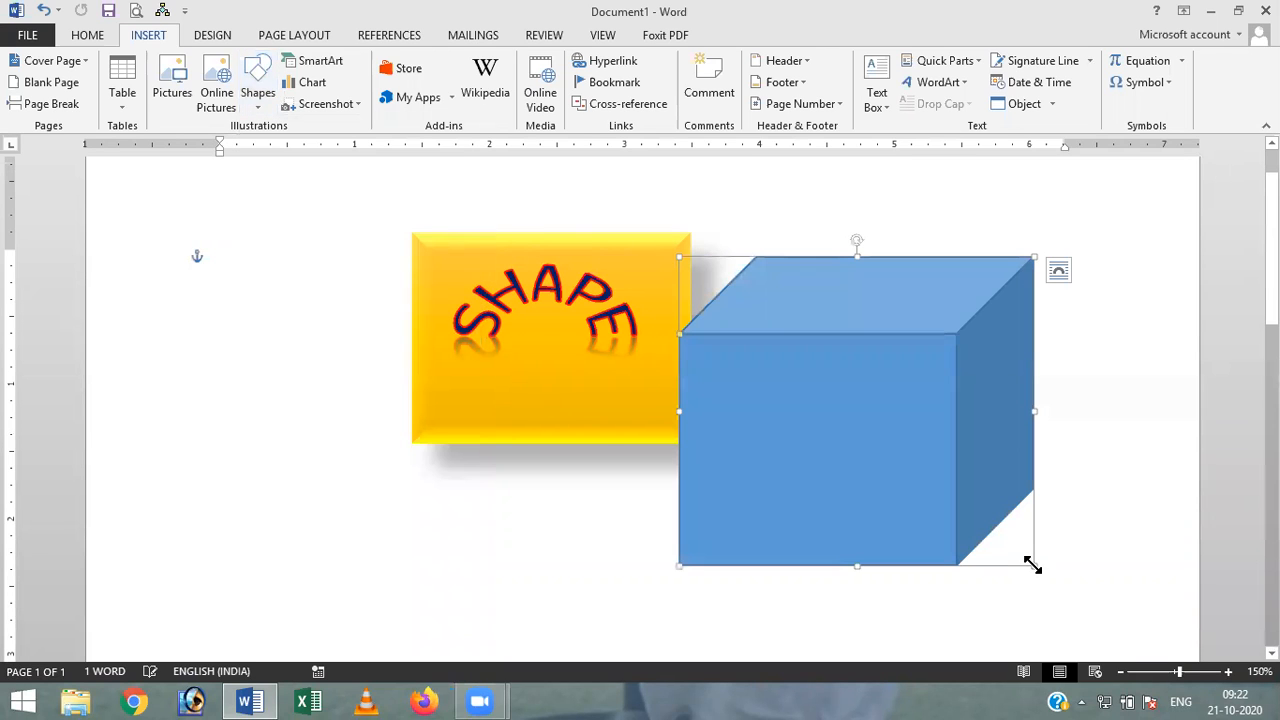
left_click_drag(863, 376, 757, 397)
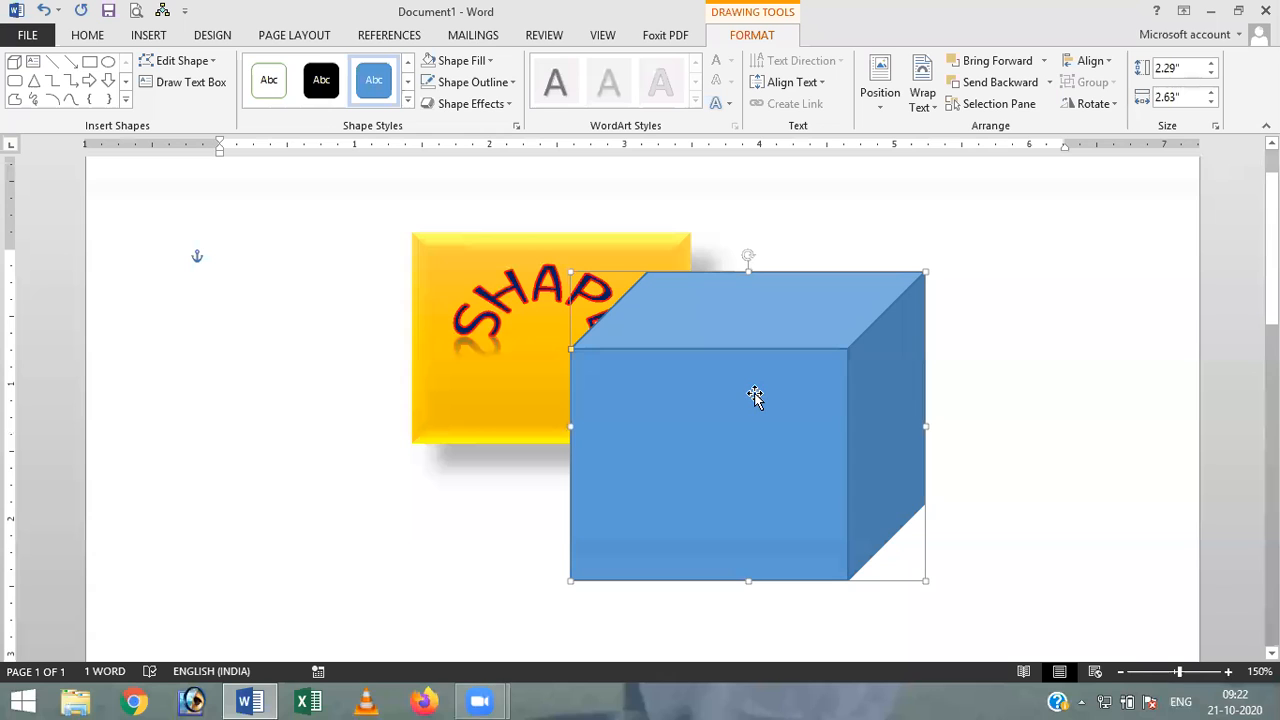
Step: Send the cube backward one level and on to the very back, behind the yellow rectangle
left_click(436, 249)
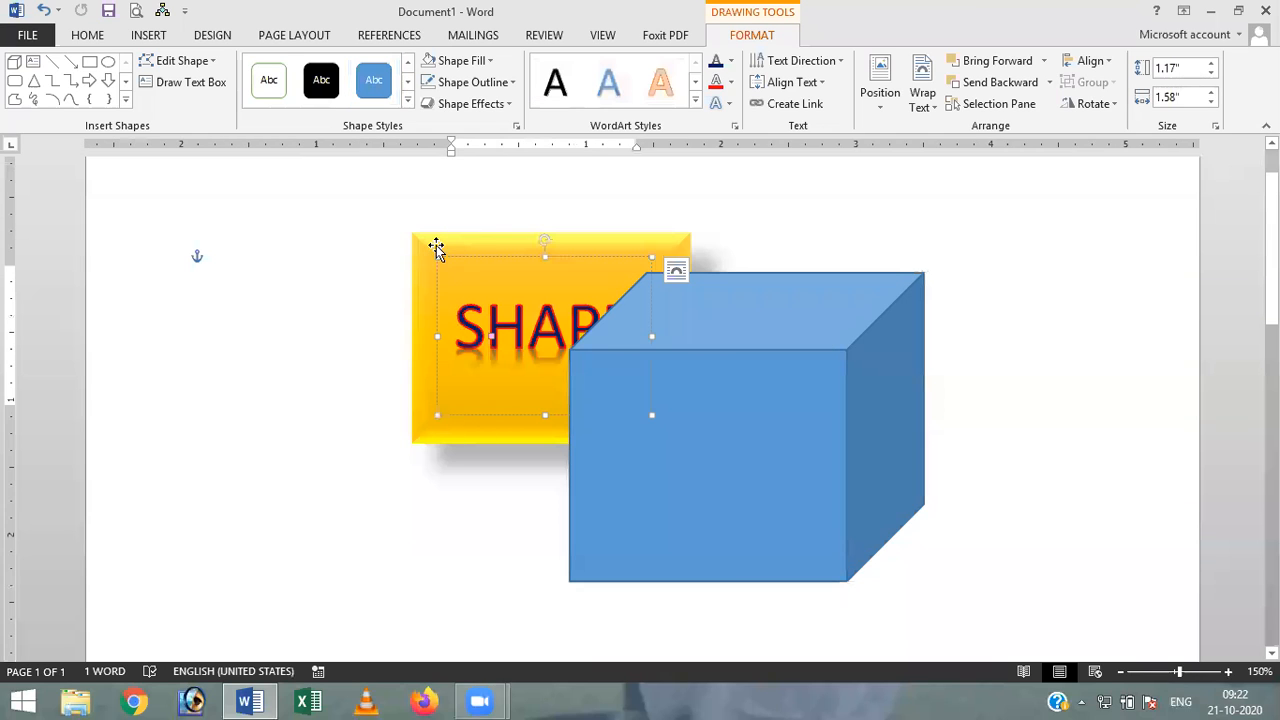
left_click(789, 331)
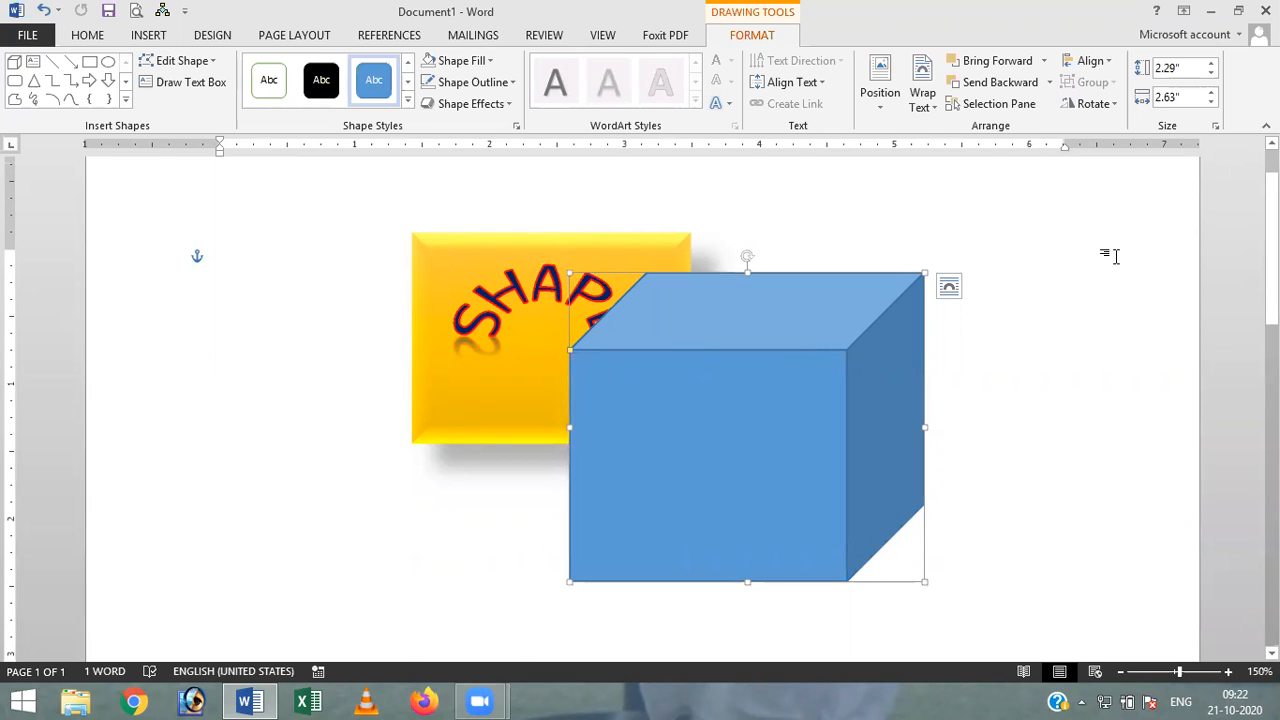
left_click(990, 88)
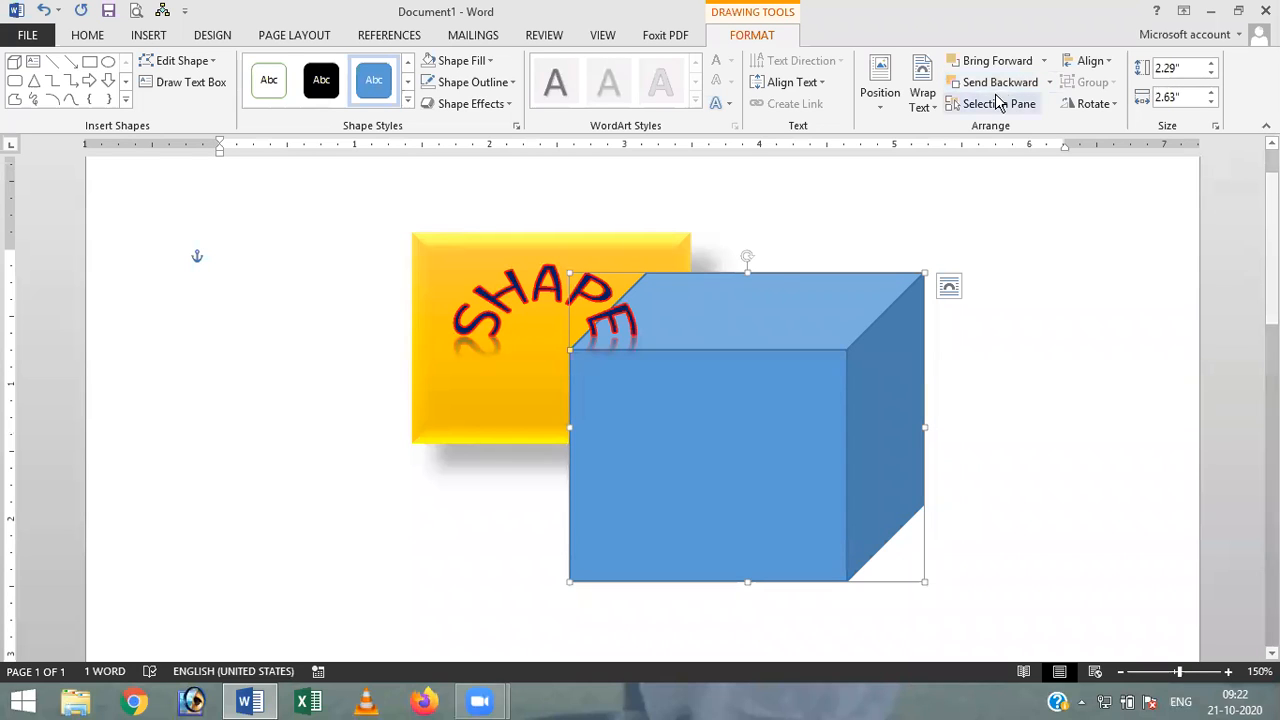
left_click(1050, 84)
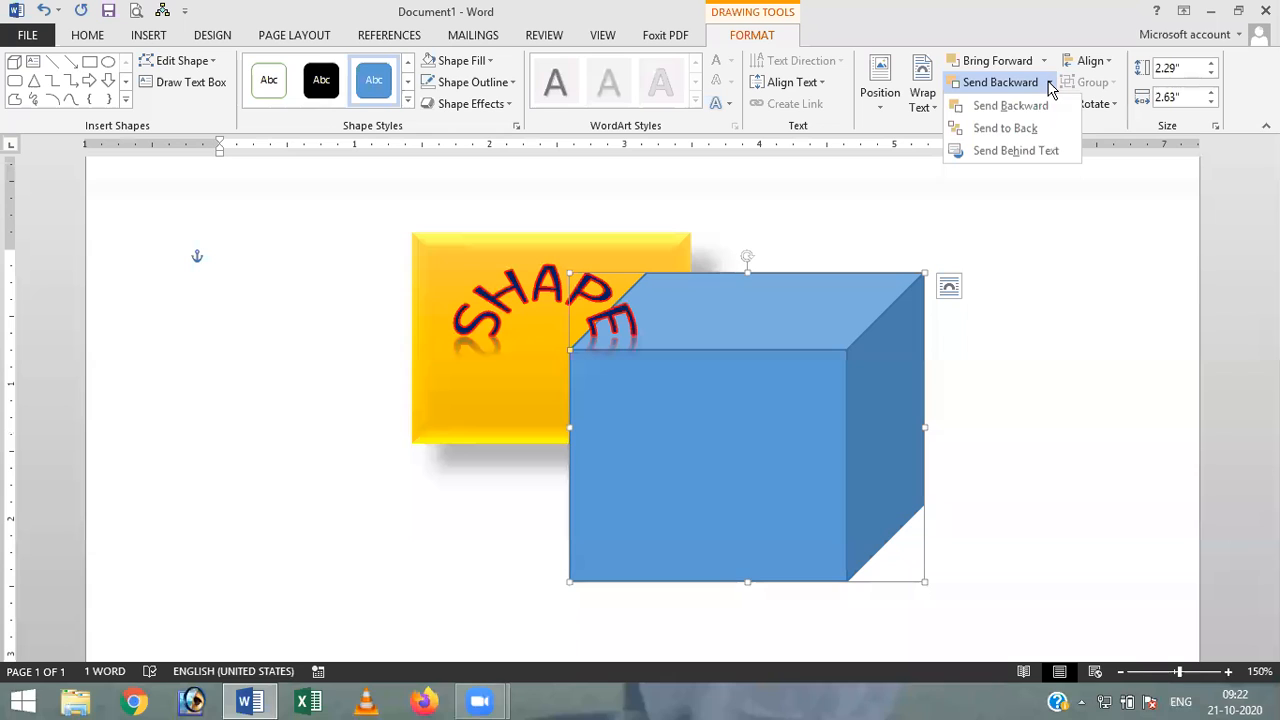
left_click(1035, 130)
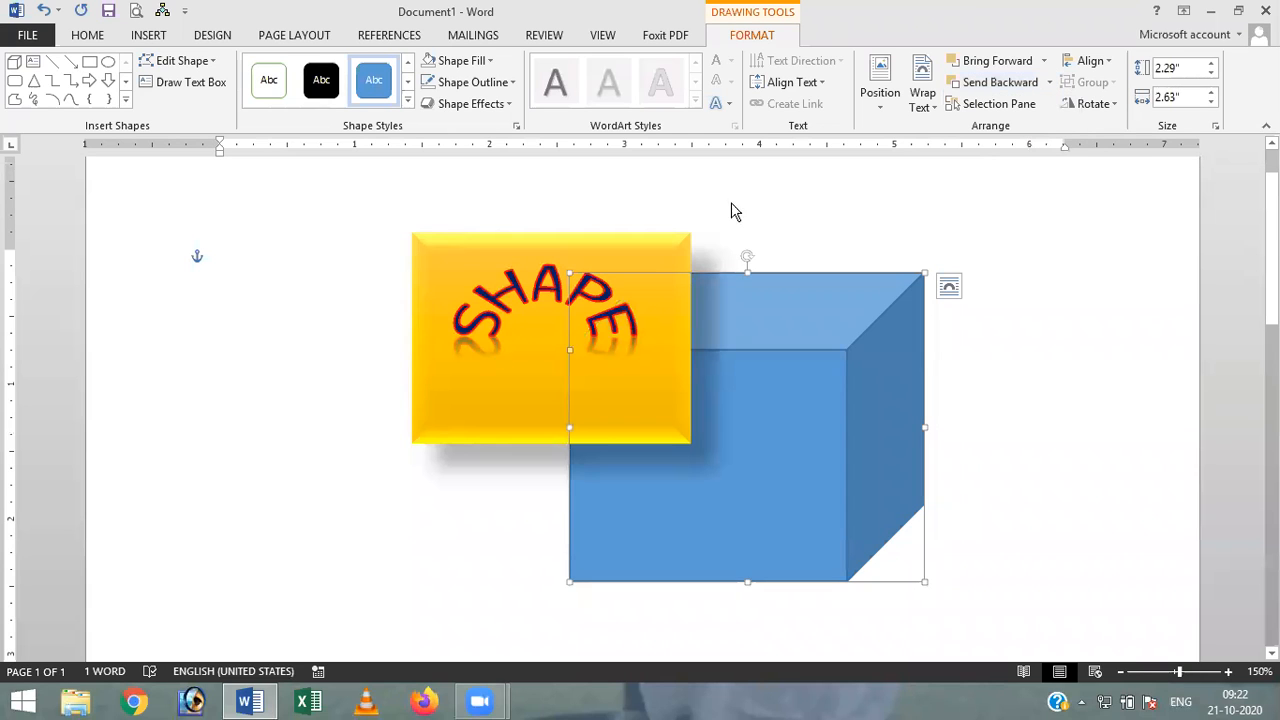
Step: Increase the yellow rectangle's height to 1.8" and reduce it to 1.5"
left_click(436, 428)
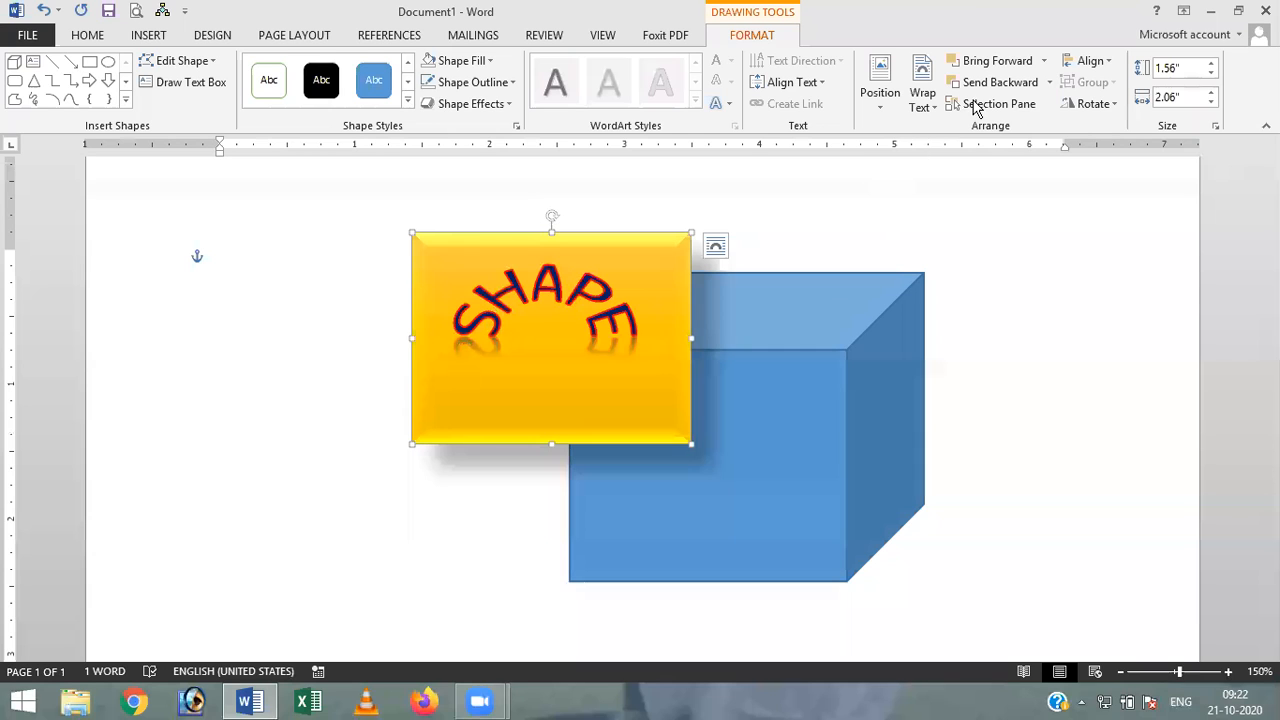
left_click(1211, 63)
left_click(1211, 63)
left_click(1211, 63)
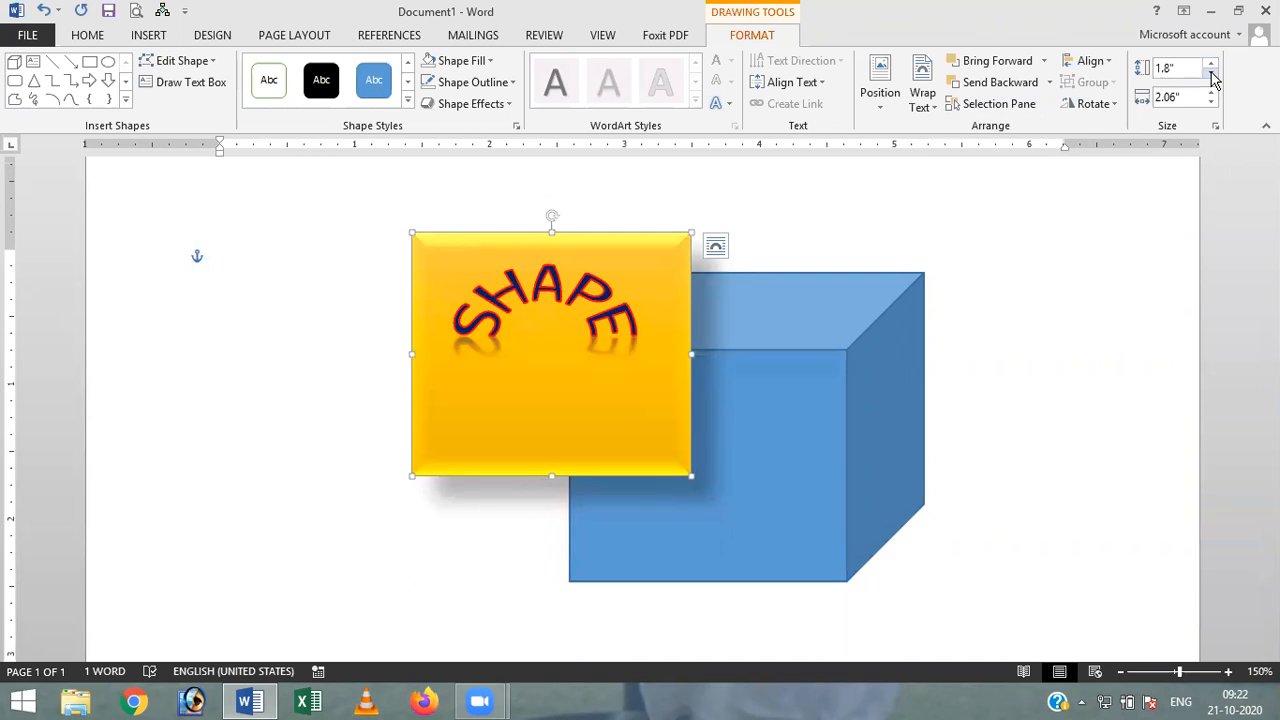
left_click(1211, 75)
left_click(1211, 75)
left_click(1211, 75)
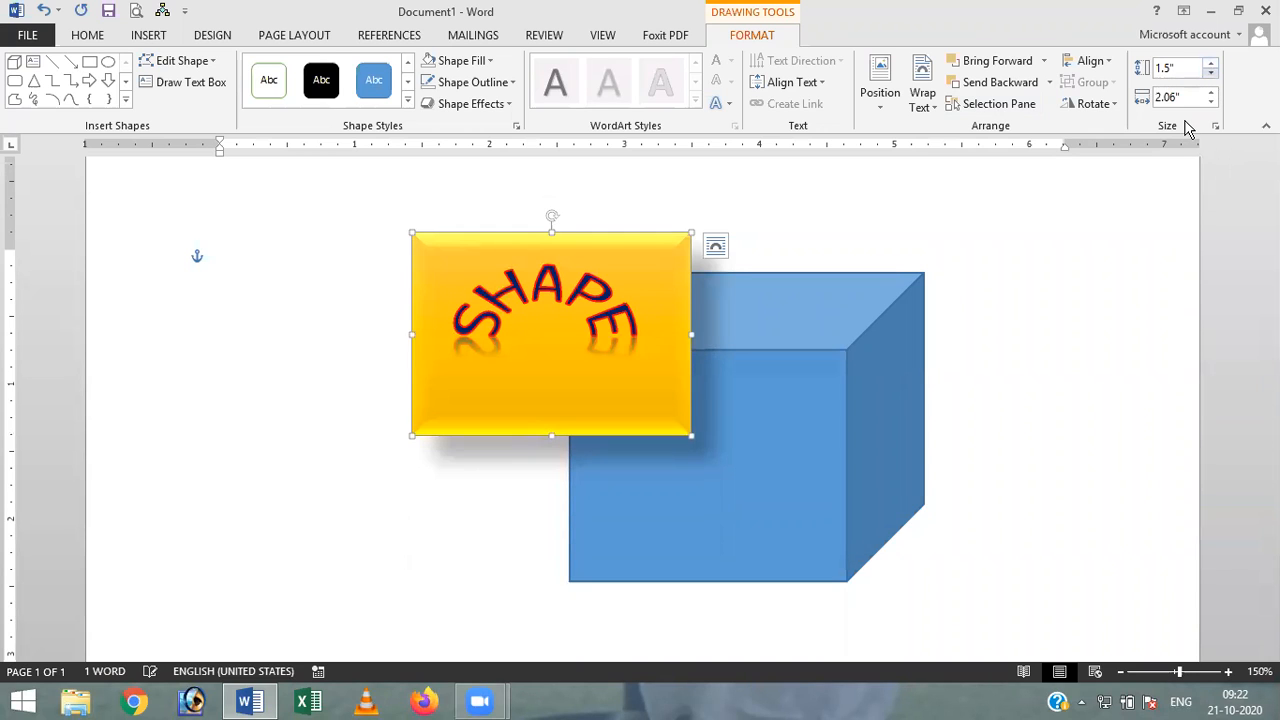
Step: Preview a 90° right rotation of the yellow rectangle and align the rectangle to the top margin
left_click(1112, 101)
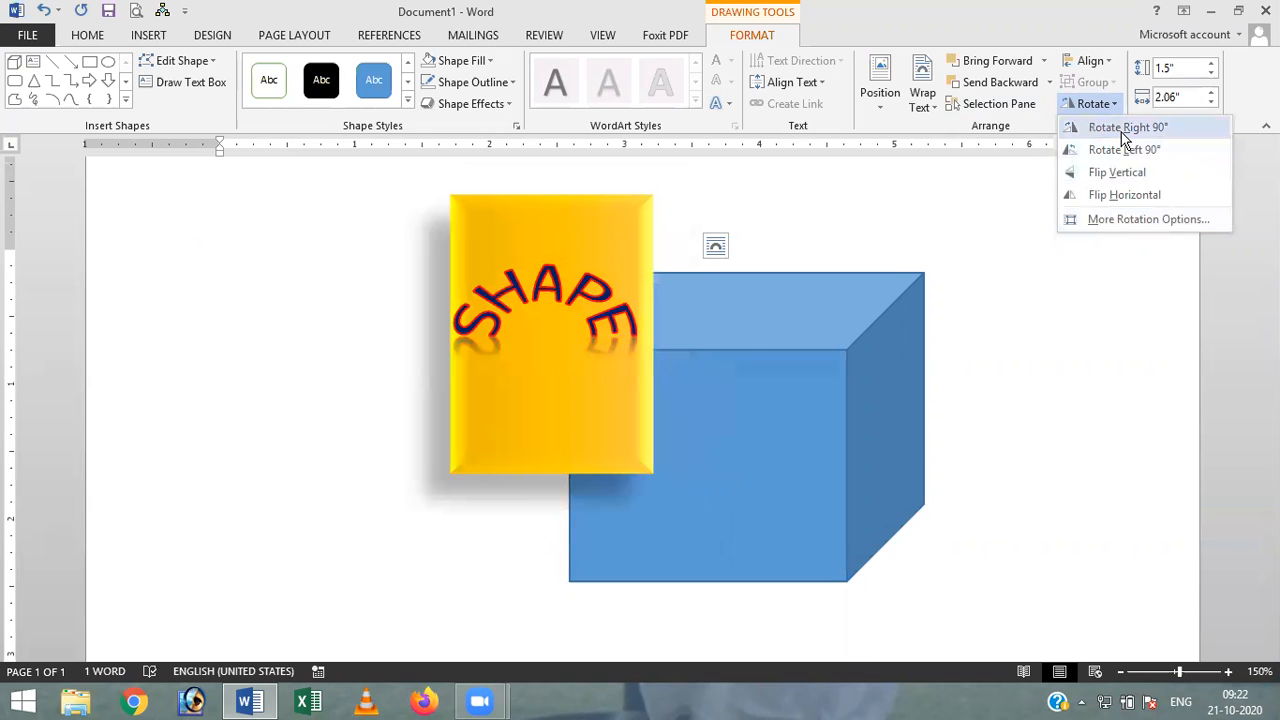
left_click(1092, 62)
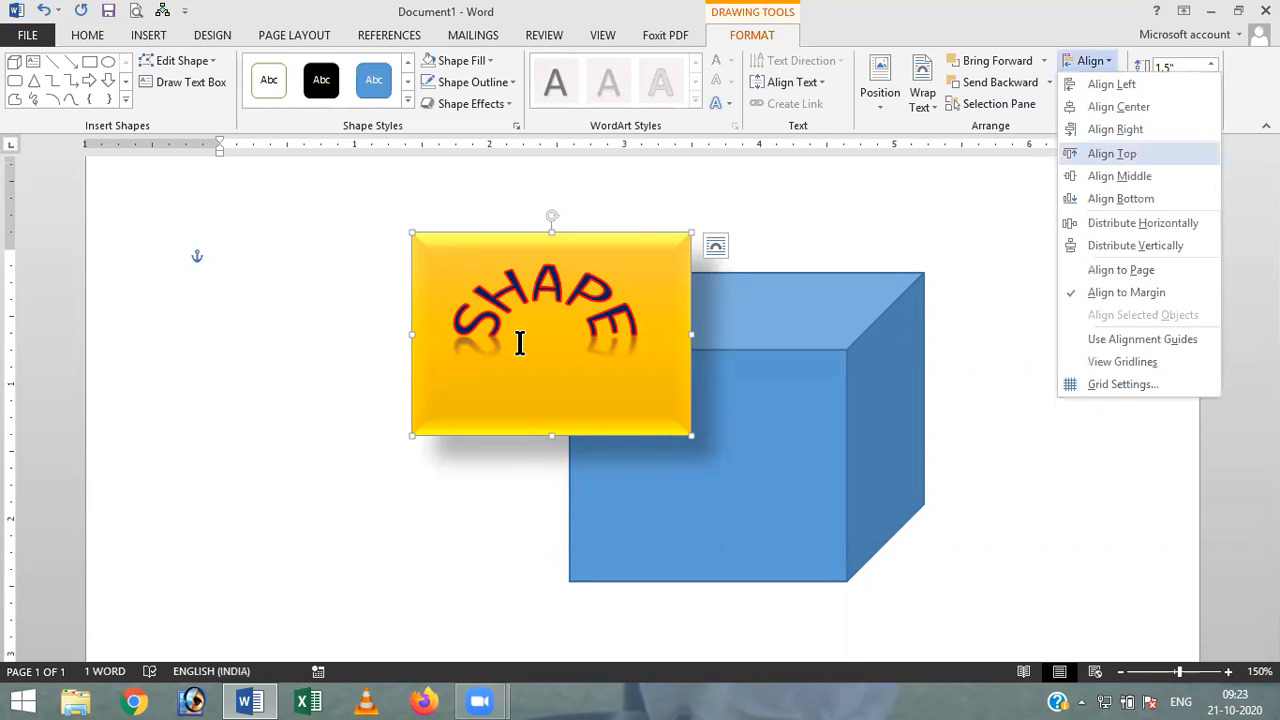
key("Return")
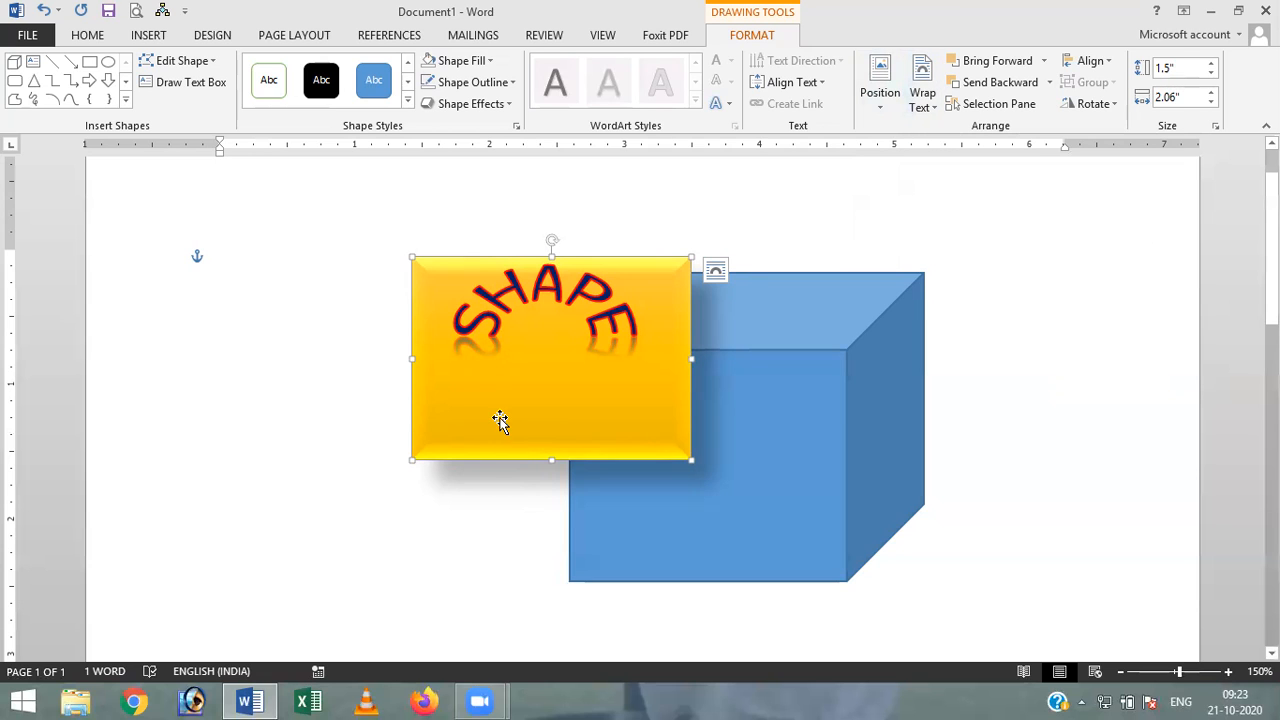
Step: Clear the page by removing the yellow rectangle, the SHAPE text box and the blue cube
key("ctrl+z")
key("ctrl+z")
key("ctrl+z")
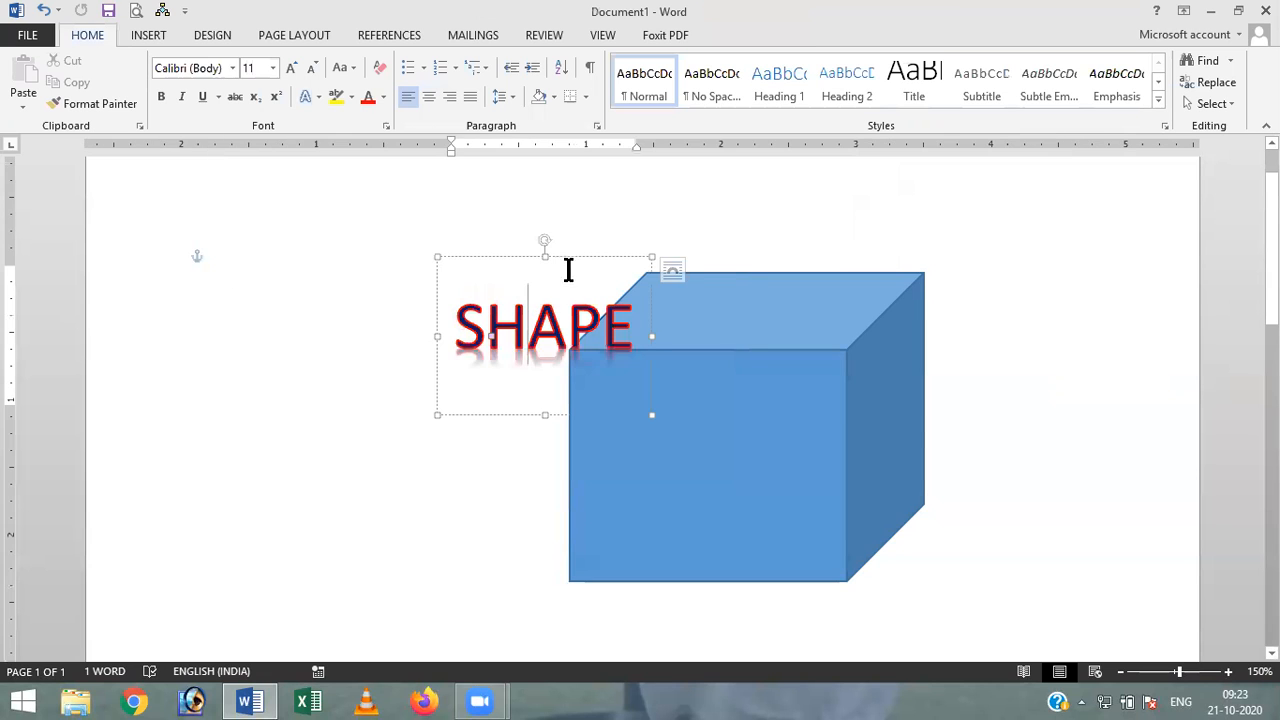
key("ctrl+z")
key("ctrl+z")
key("ctrl+z")
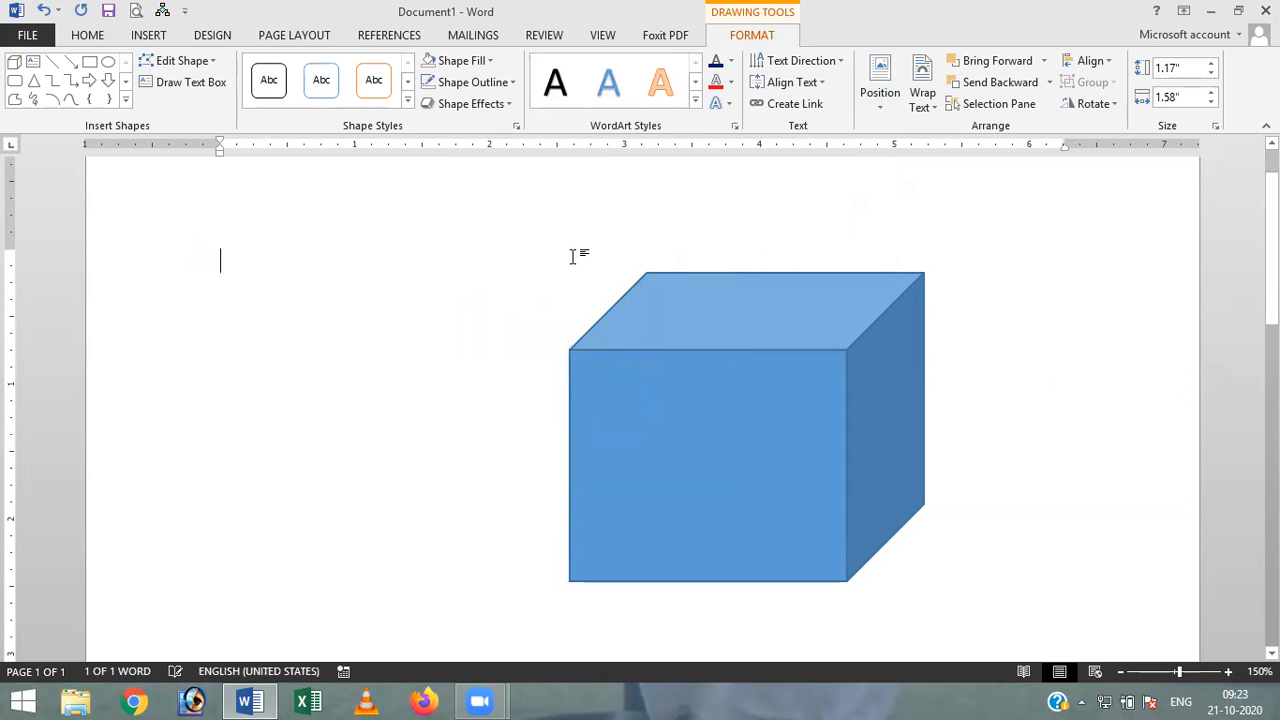
left_click_drag(803, 431, 638, 438)
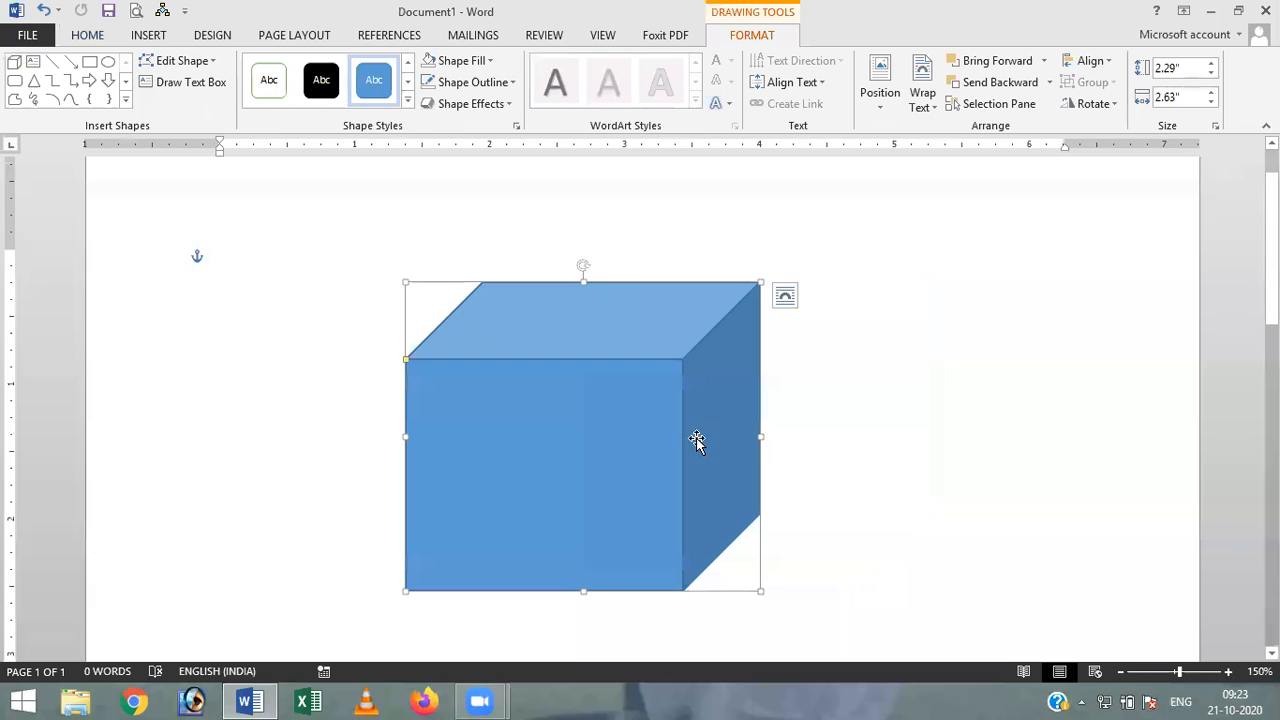
key("Delete")
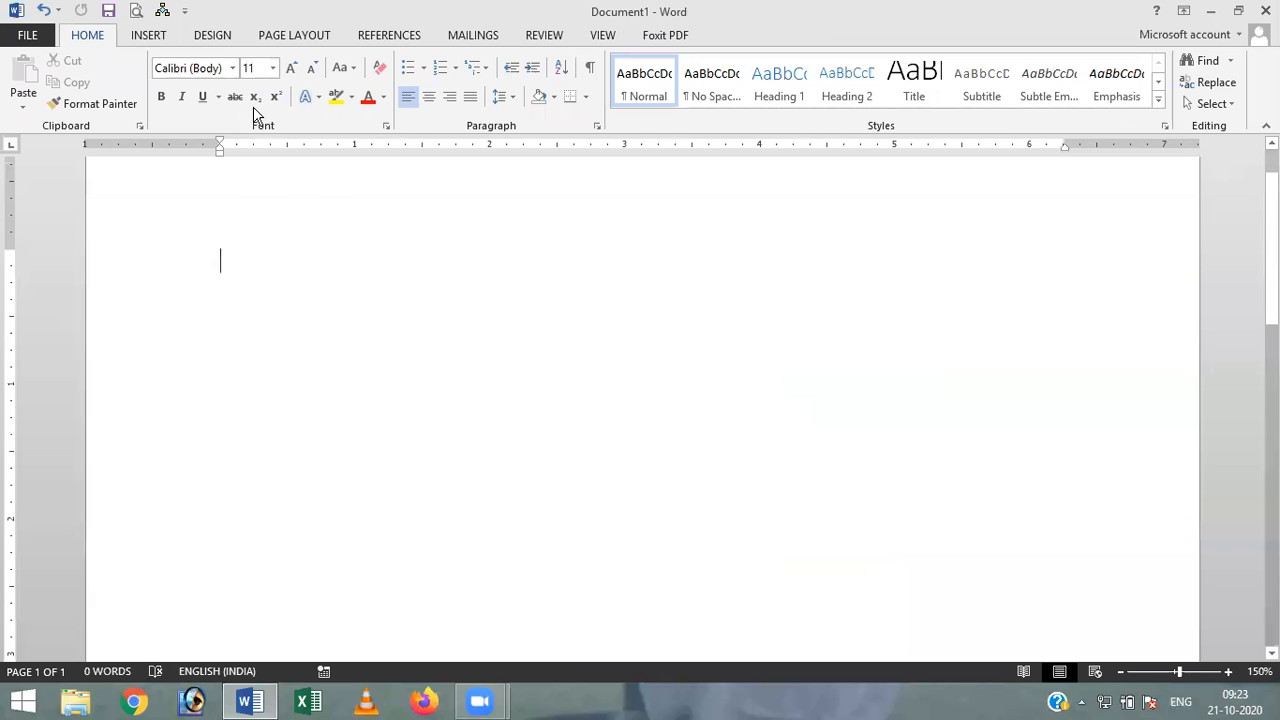
Step: Draw a donut about 2.22" high and 2.28" wide, move it to the page's upper middle and slightly adjust its hole
left_click(152, 38)
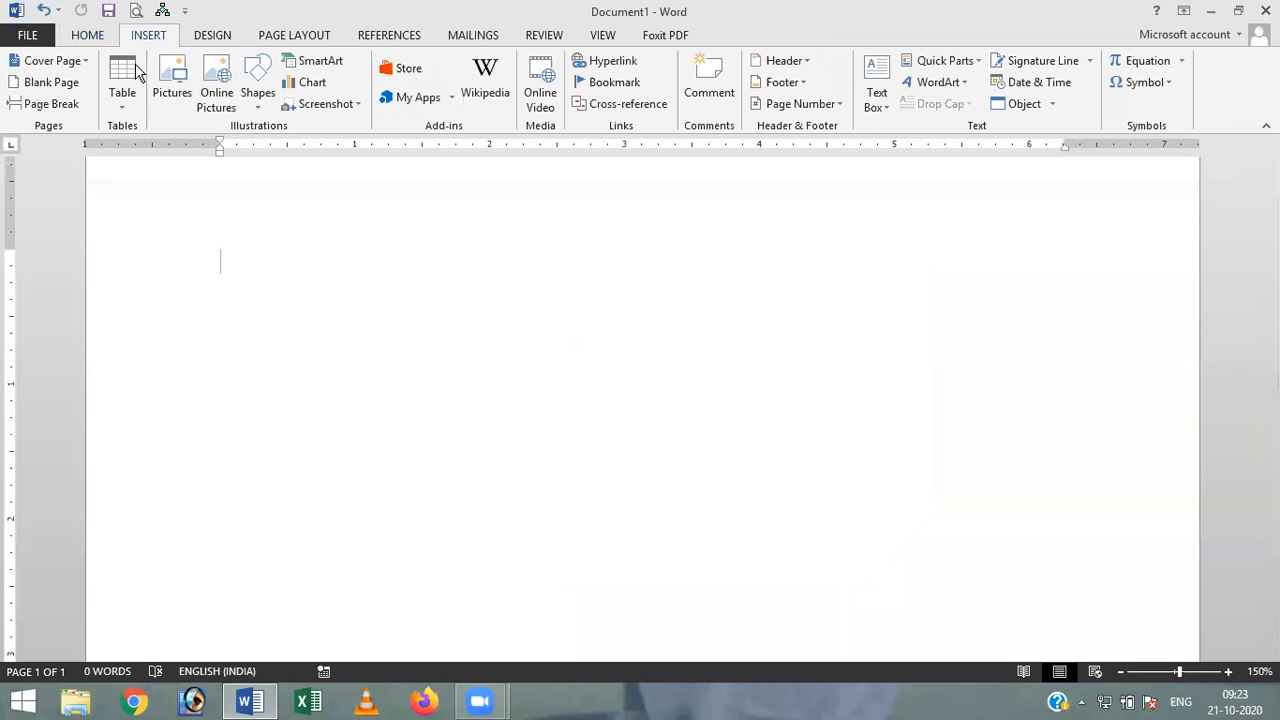
left_click(256, 100)
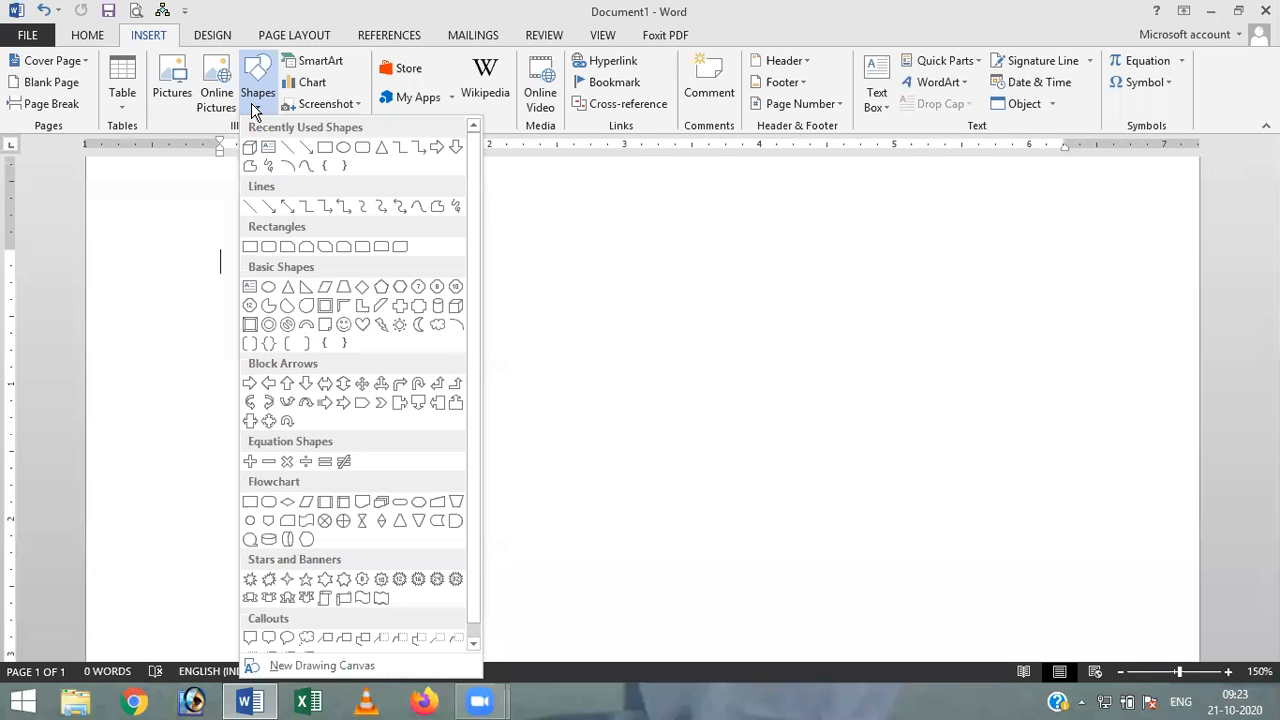
left_click(268, 328)
mouse_move(396, 288)
left_mouse_down()
mouse_move(560, 451)
mouse_move(659, 516)
mouse_move(703, 589)
left_mouse_up()
left_click_drag(651, 386, 703, 289)
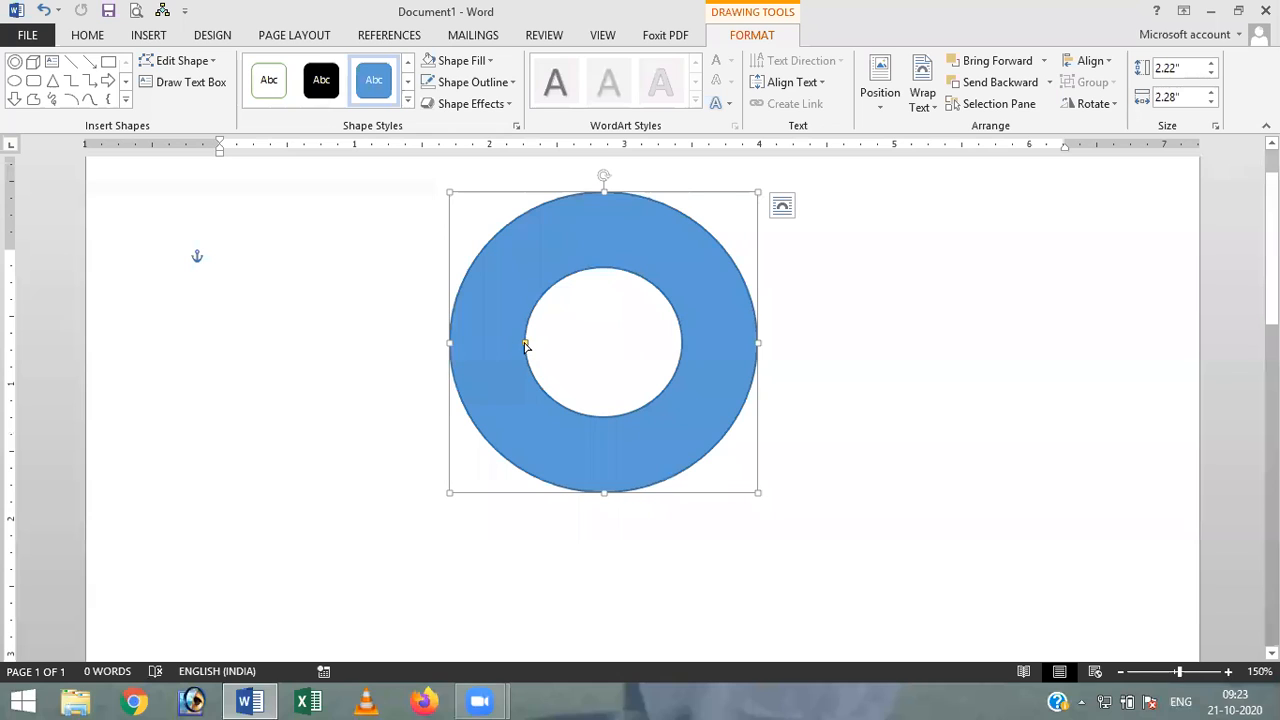
mouse_move(522, 345)
left_mouse_down()
mouse_move(497, 349)
mouse_move(528, 345)
left_mouse_up()
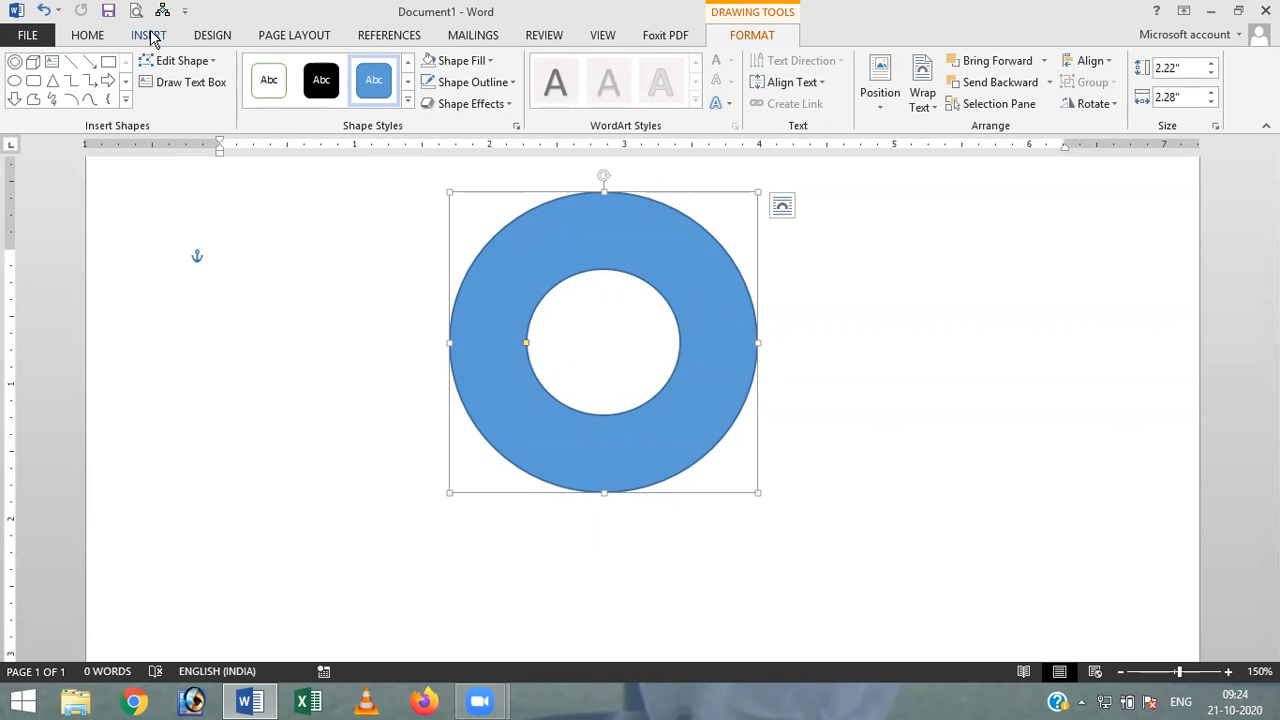
left_click(285, 326)
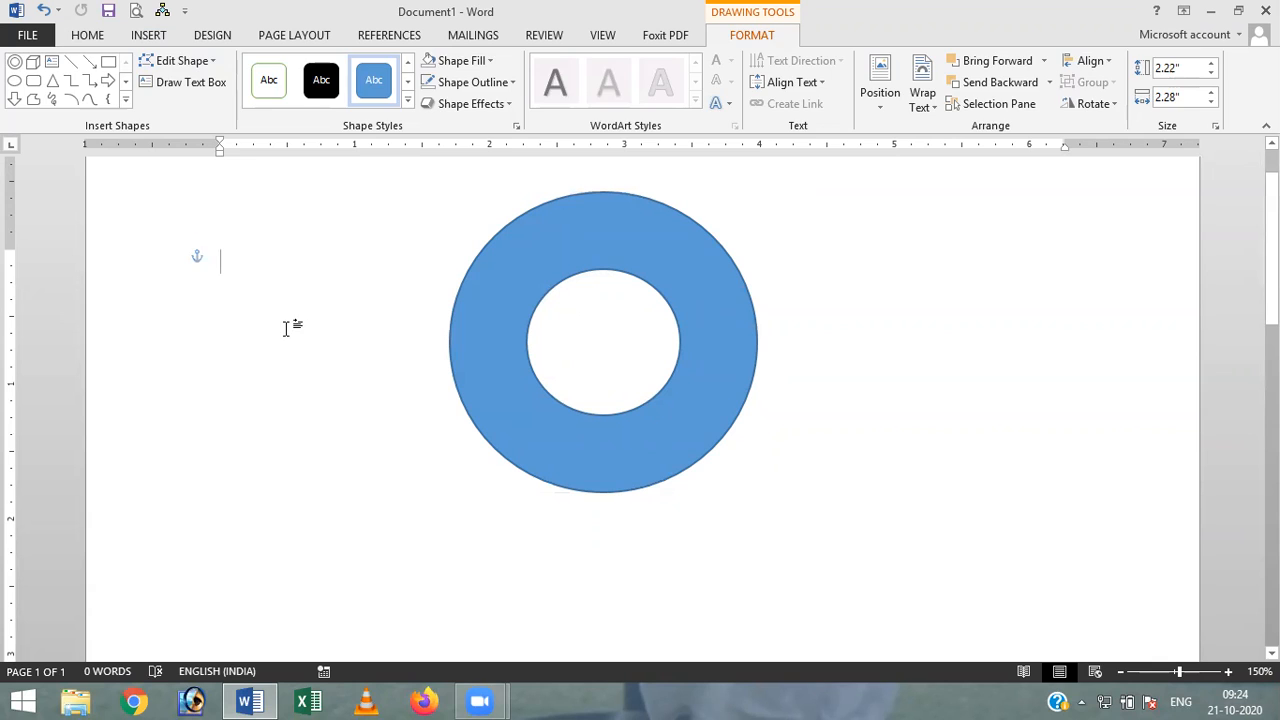
Step: Draw a Down Ribbon banner about 0.92" high and 4.6" wide and move it over the donut's lower part
left_click(141, 38)
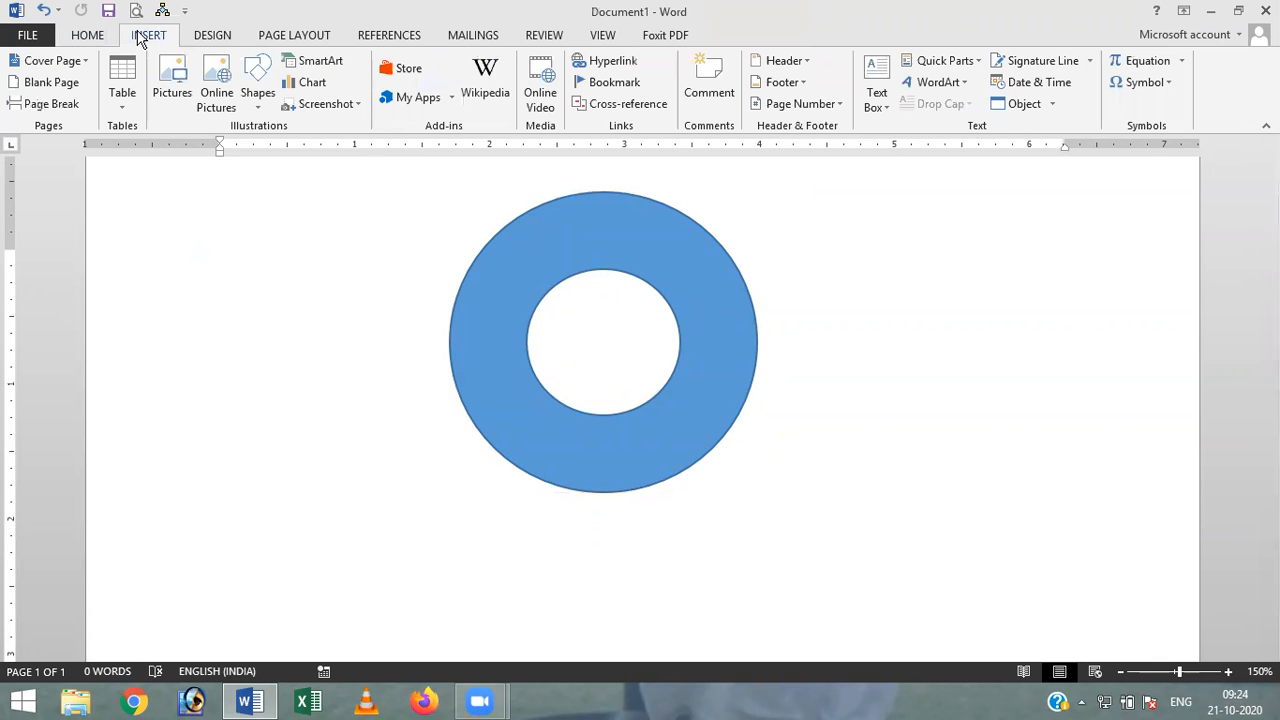
left_click(257, 100)
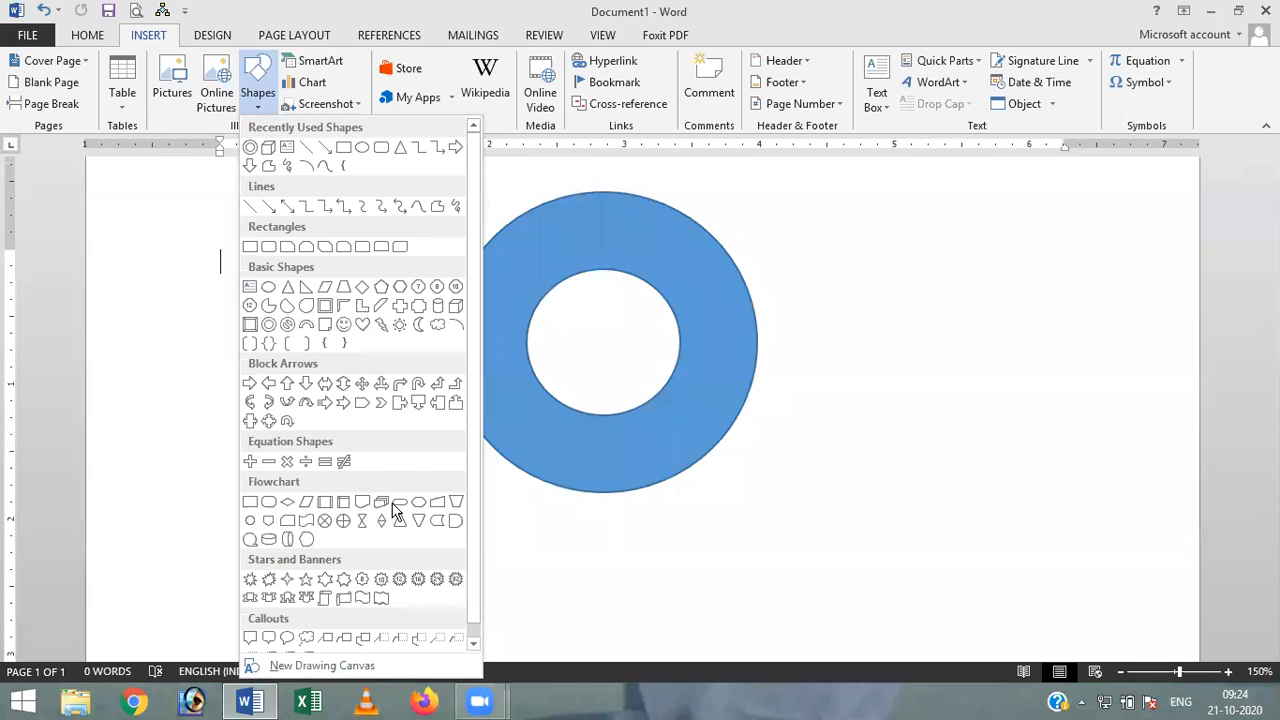
left_click(268, 598)
left_click_drag(390, 444, 1014, 568)
mouse_move(785, 505)
left_mouse_down()
mouse_move(654, 471)
mouse_move(680, 494)
mouse_move(690, 479)
mouse_move(683, 496)
mouse_move(683, 459)
left_mouse_up()
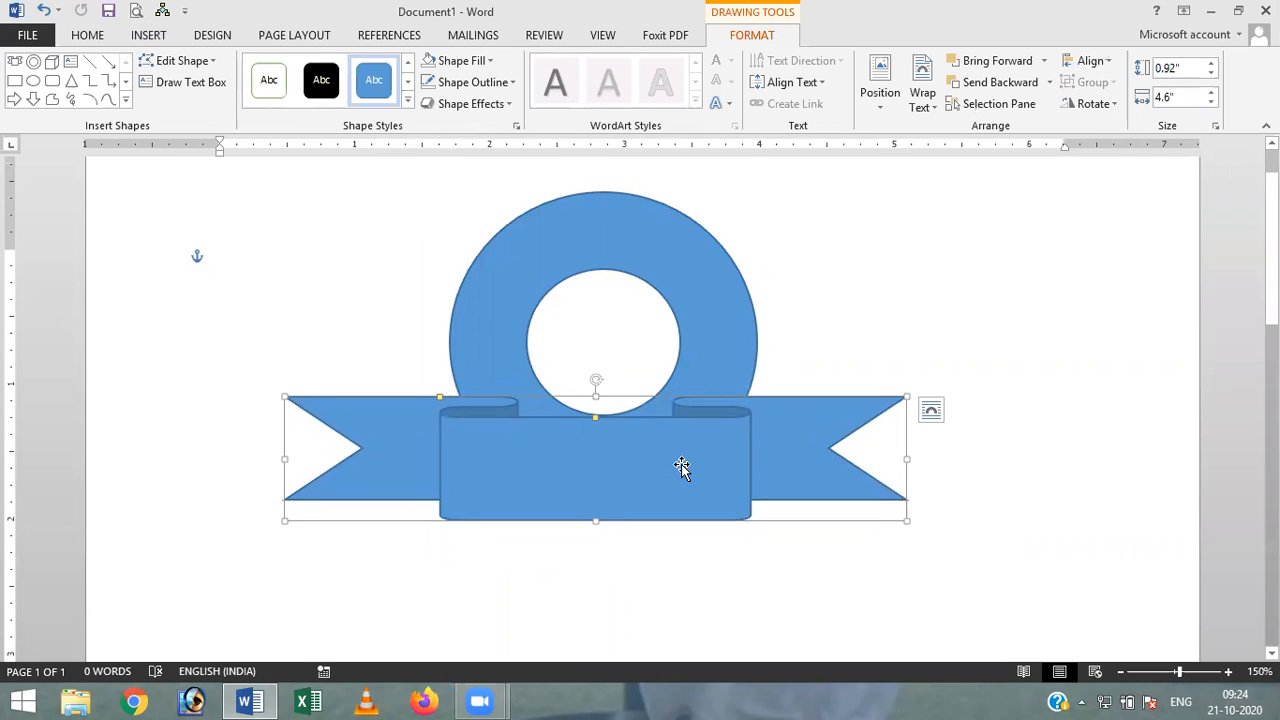
Step: Nudge the ribbon to the right in fine increments until it is centred under the donut
key("ctrl+Right")
key("ctrl+Right")
key("ctrl+Right")
key("ctrl+Right")
key("ctrl+Right")
key("ctrl+Right")
key("ctrl+Right")
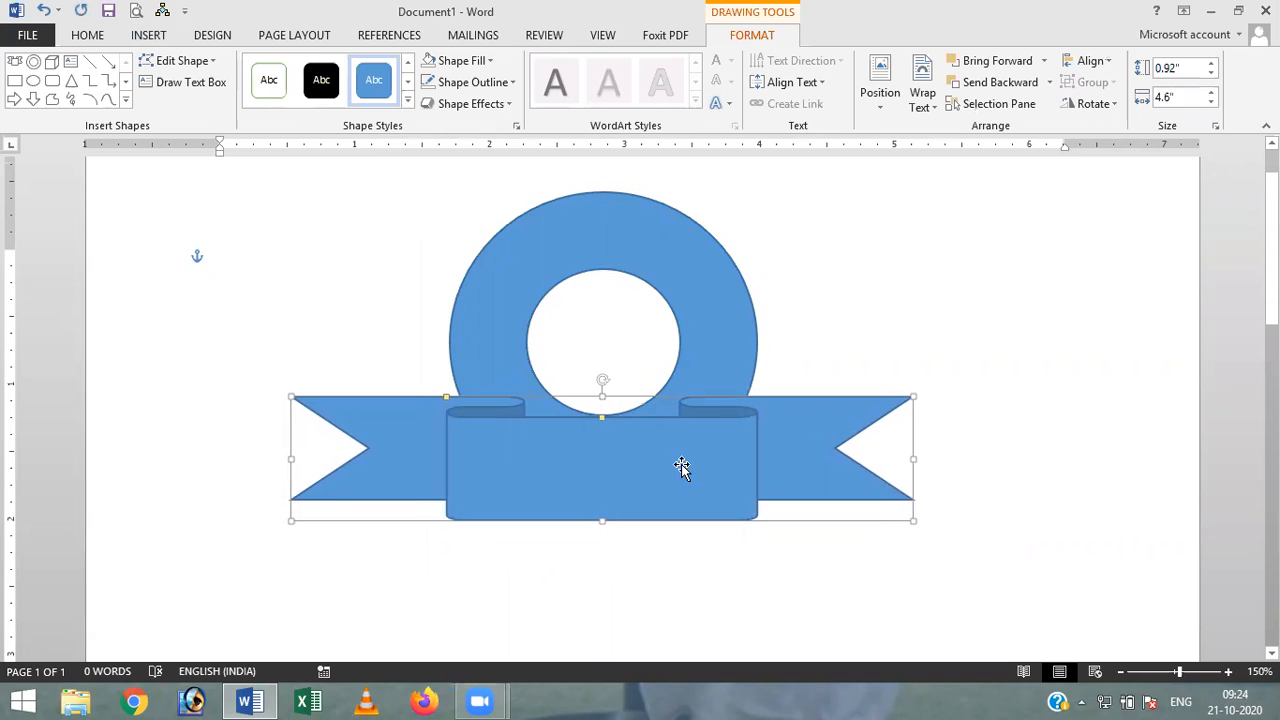
key("ctrl+Right")
key("ctrl+Right")
key("ctrl+Right")
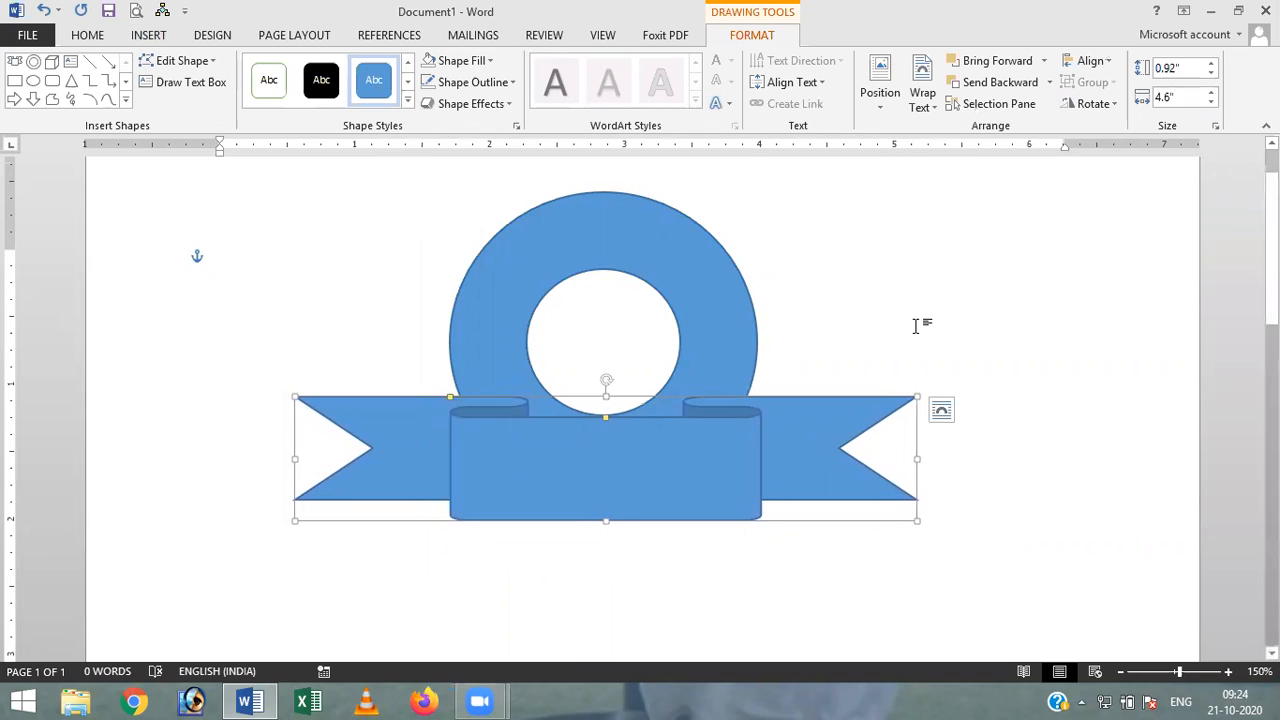
left_click(1058, 447)
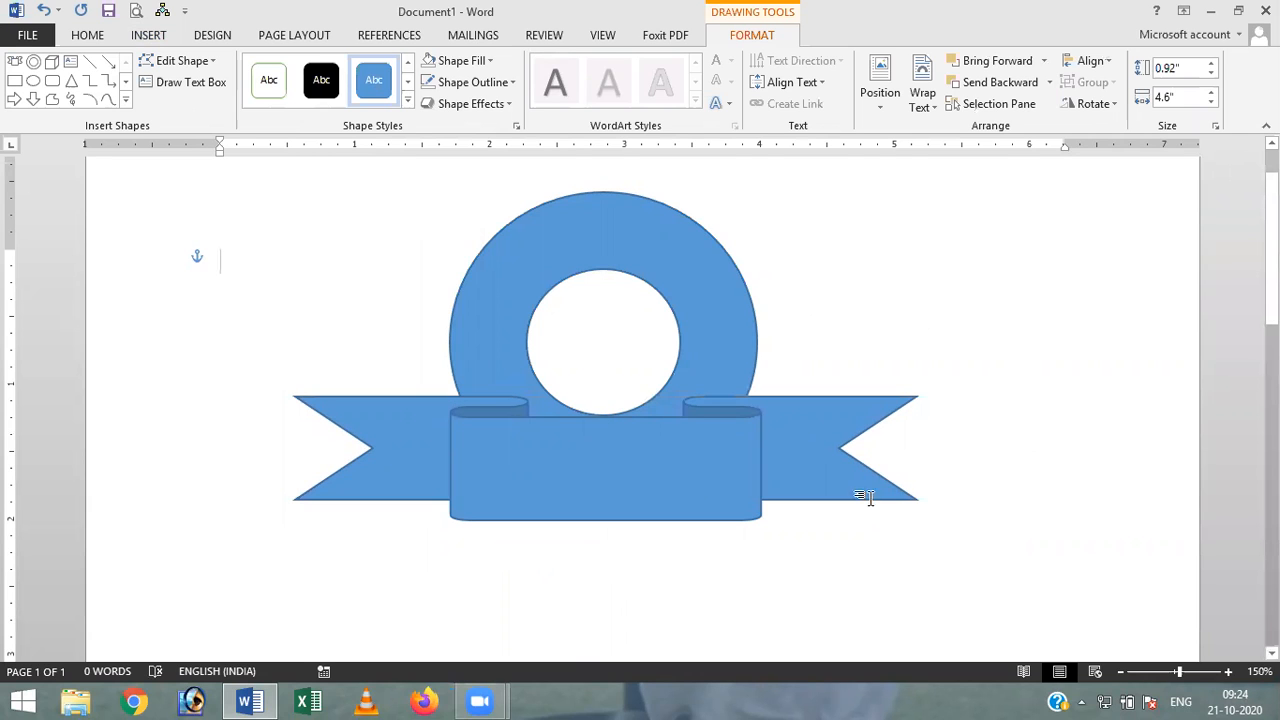
Step: Deepen the ribbon's folds and slightly narrow its centre panel to fit the donut's width
left_click(562, 473)
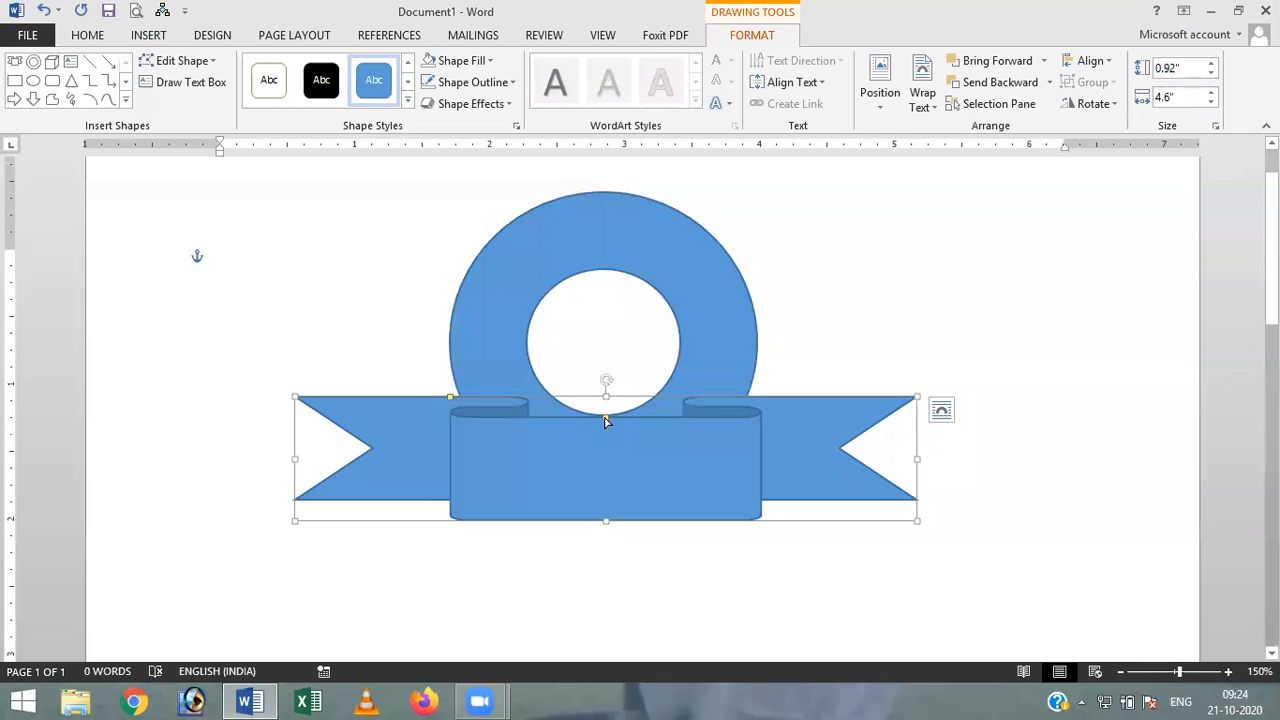
left_click_drag(605, 420, 605, 453)
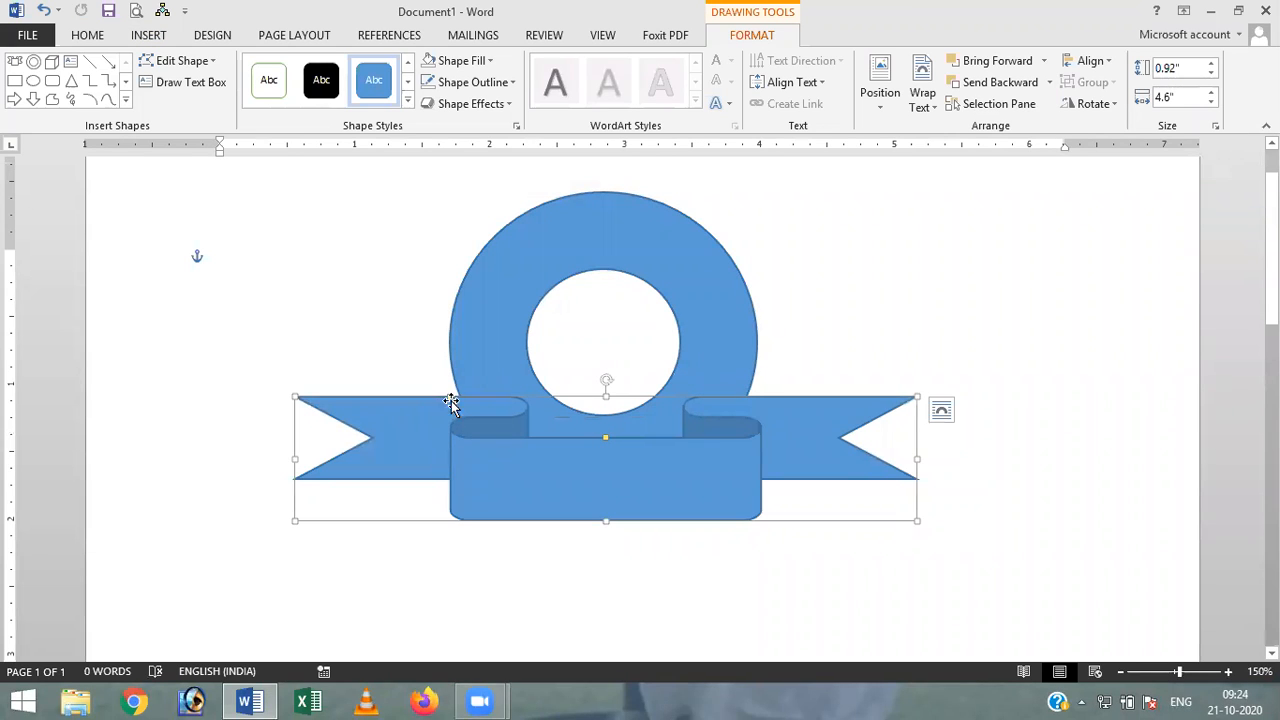
mouse_move(449, 397)
left_mouse_down()
mouse_move(440, 414)
mouse_move(522, 421)
mouse_move(468, 420)
mouse_move(520, 411)
mouse_move(455, 403)
left_mouse_up()
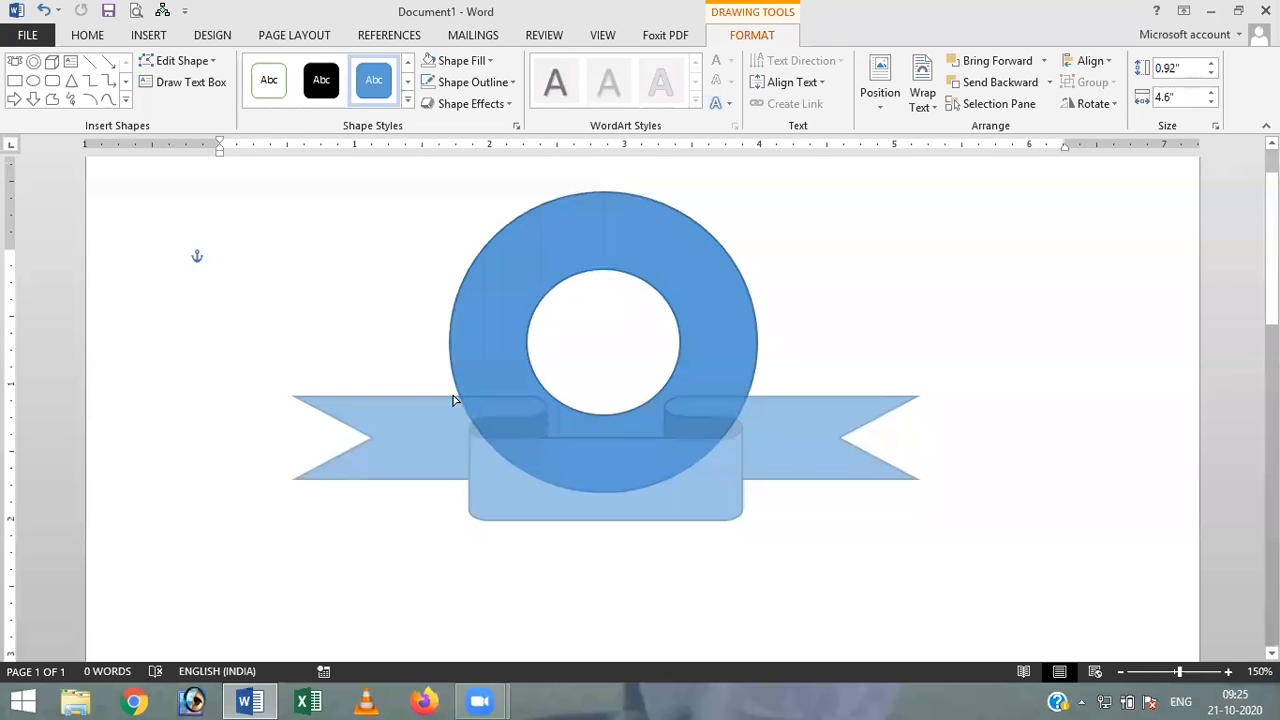
left_click_drag(453, 400, 453, 400)
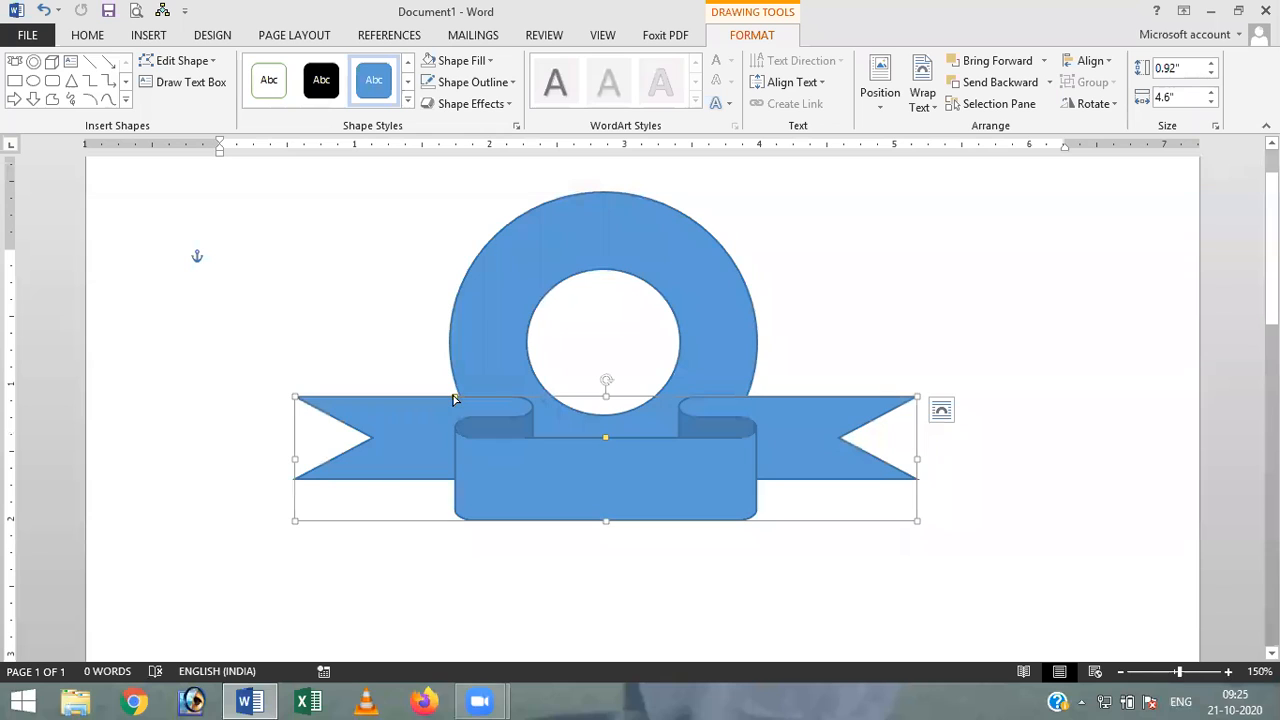
Step: Reduce the ribbon's height to about 0.77" and move it up so its lower edge meets the donut's bottom
left_click_drag(604, 515, 610, 499)
mouse_move(655, 462)
left_mouse_down()
mouse_move(643, 424)
mouse_move(646, 460)
left_mouse_up()
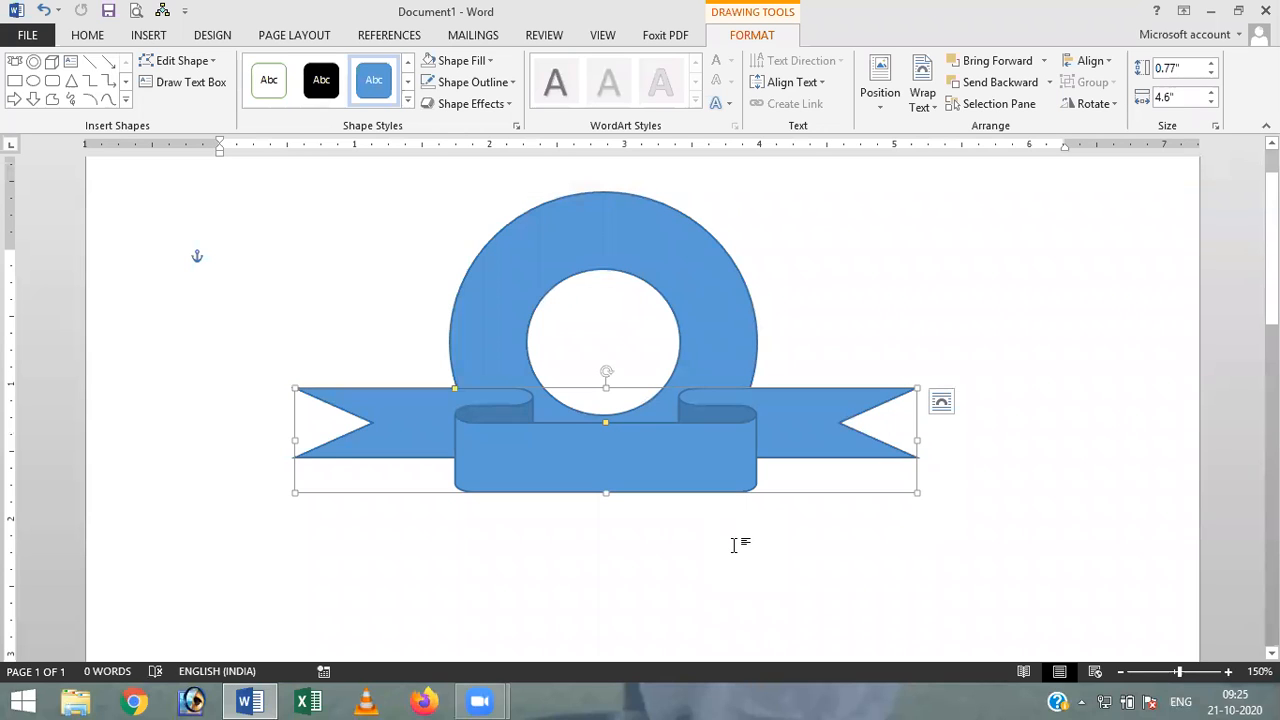
left_click(924, 276)
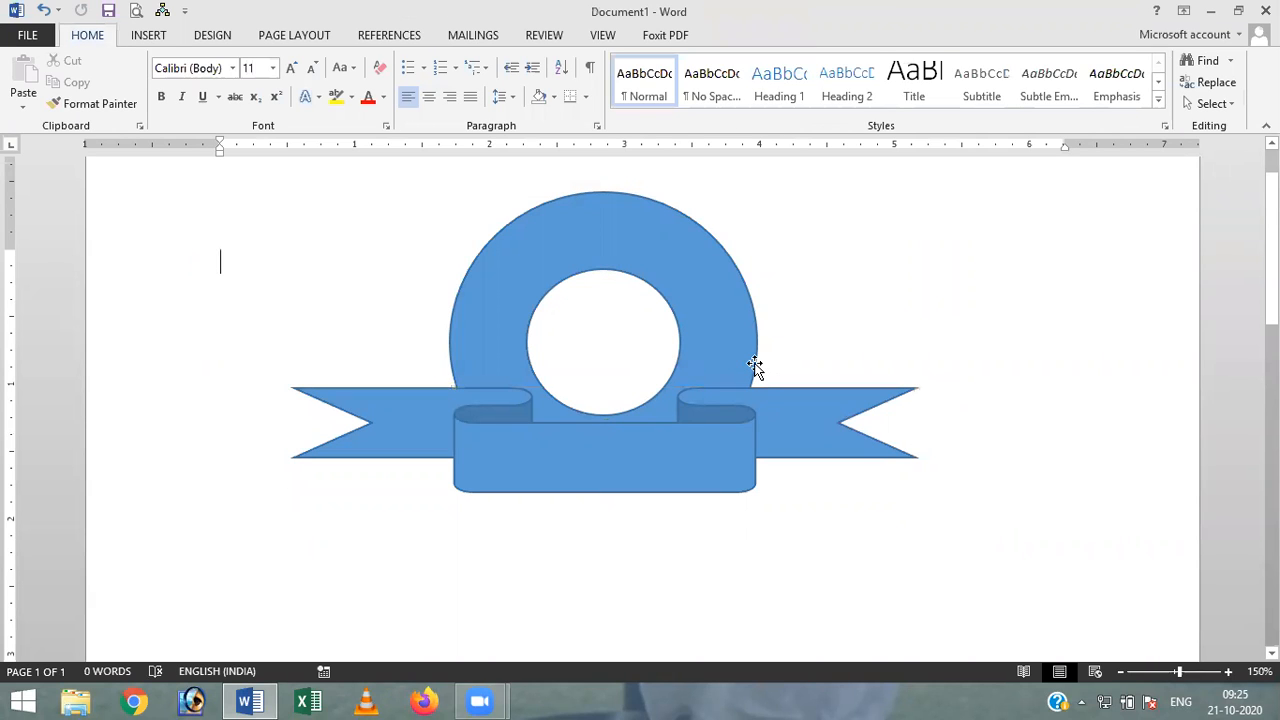
Step: Fill the donut with the dark orange theme colour
left_click(558, 220)
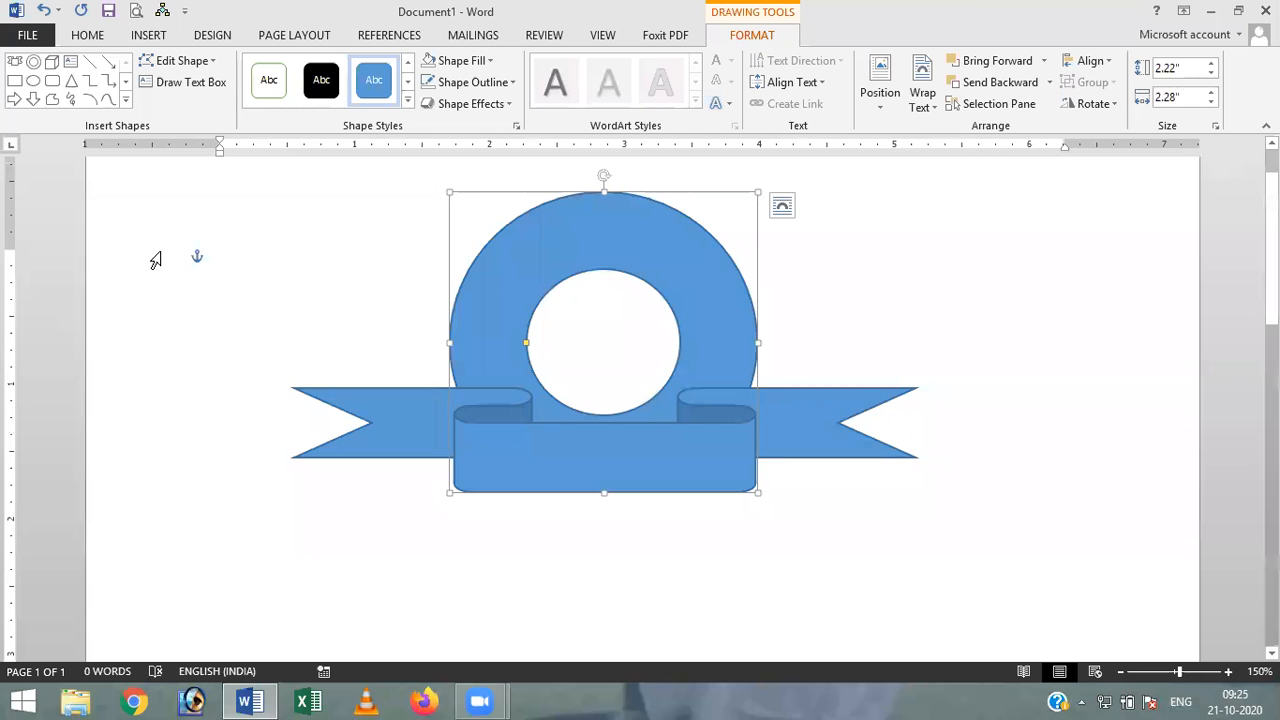
left_click(490, 62)
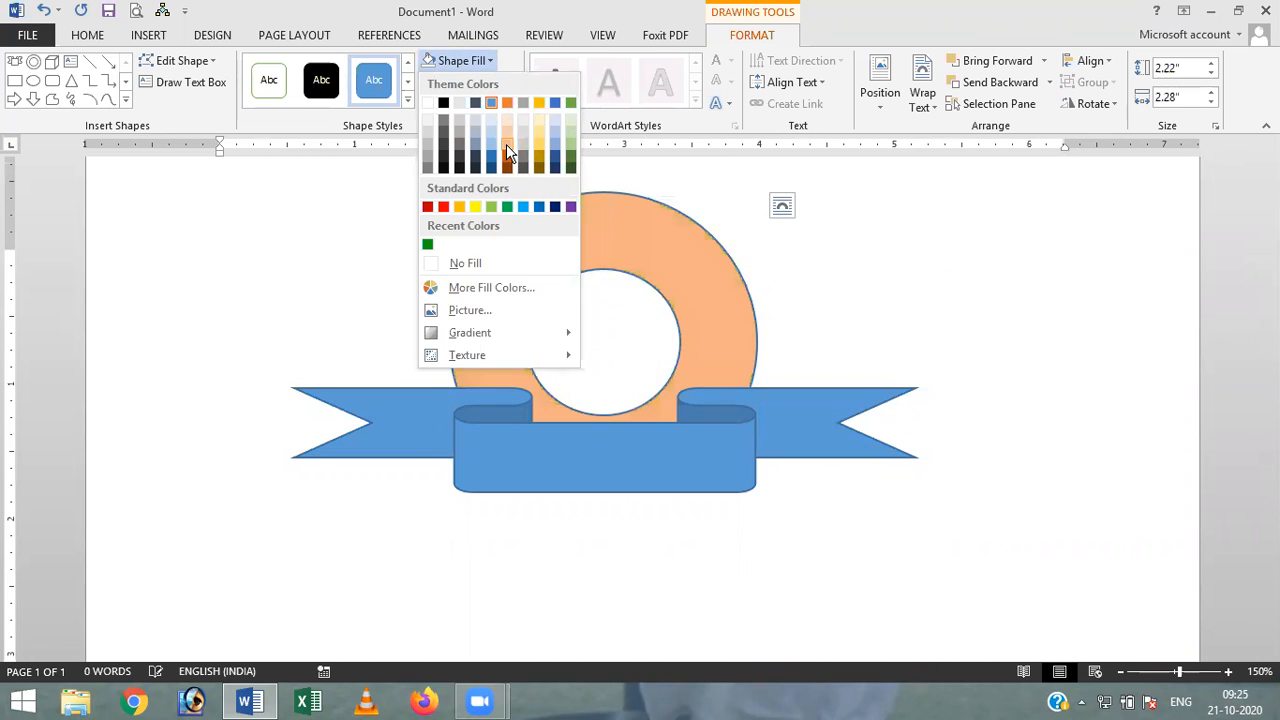
left_click(511, 158)
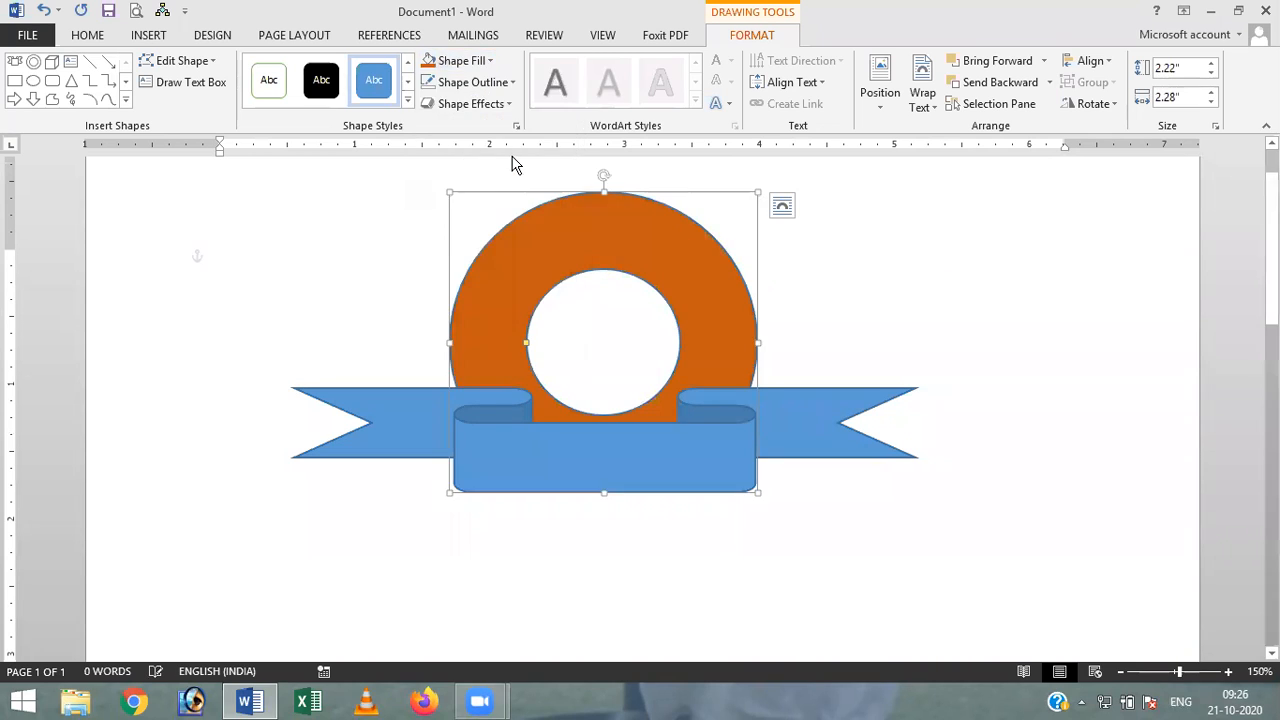
Step: Fill the ribbon with the standard dark blue colour
left_click(531, 449)
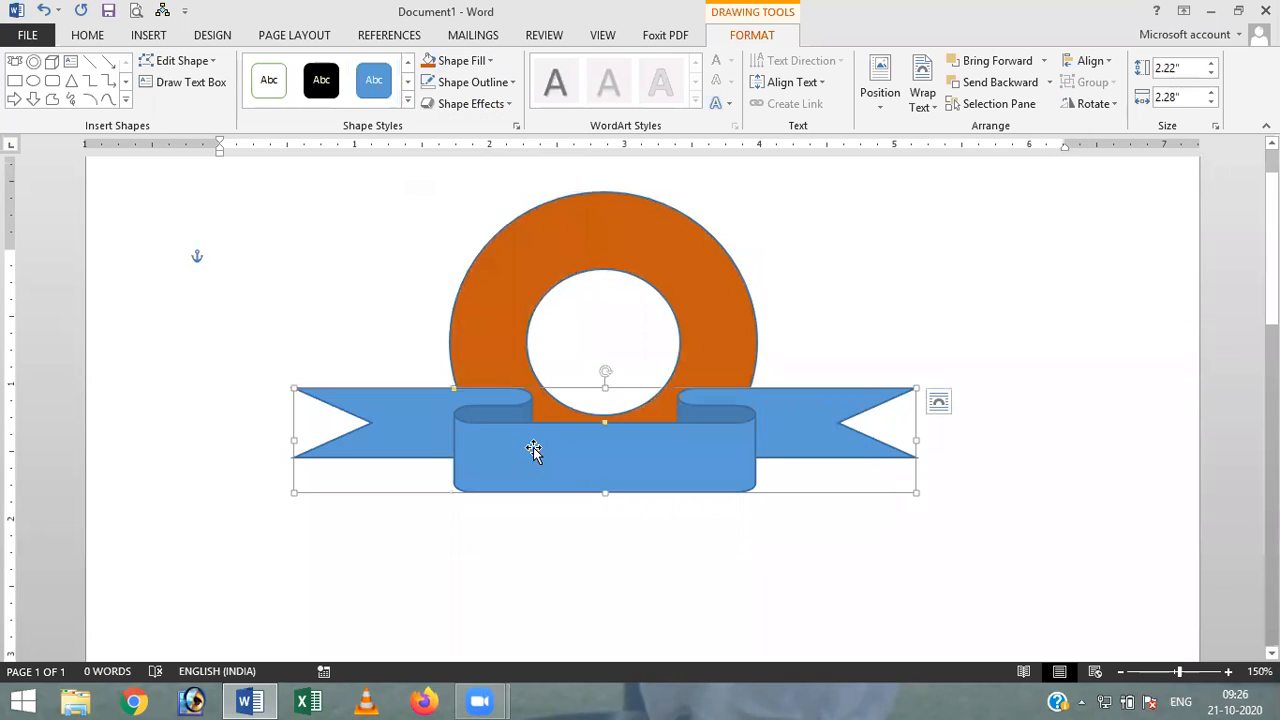
left_click(490, 62)
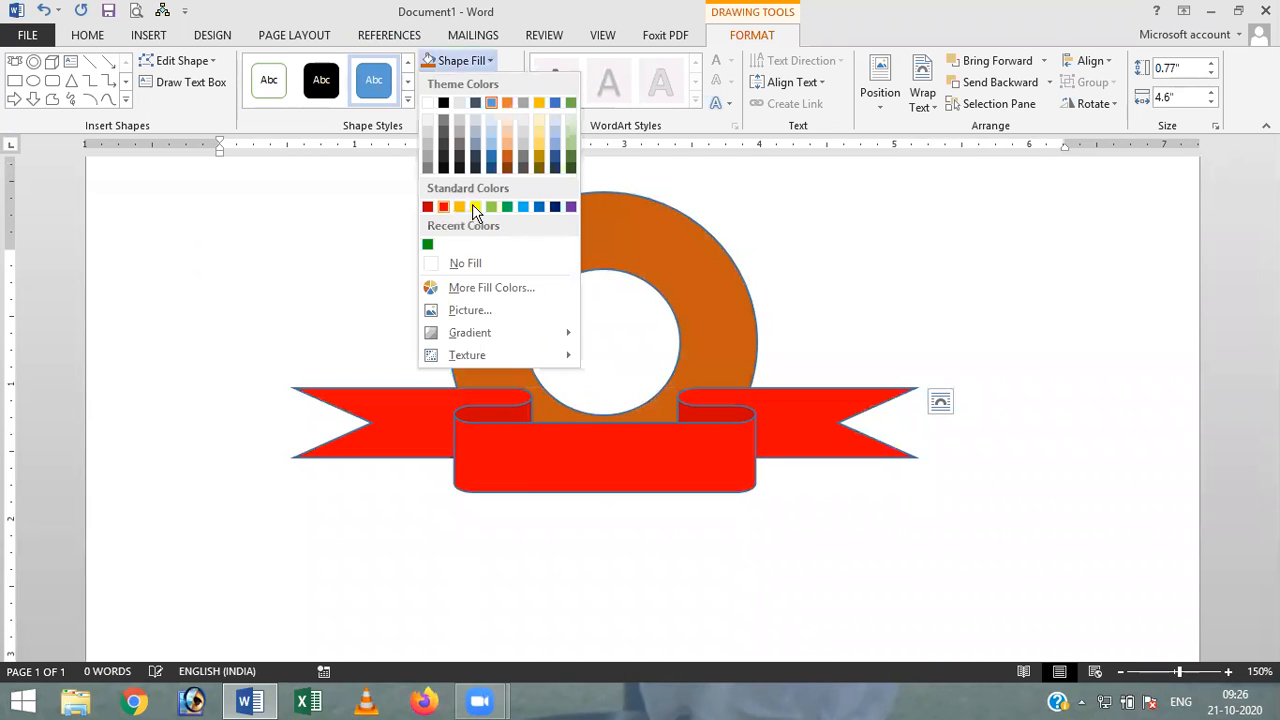
left_click(554, 207)
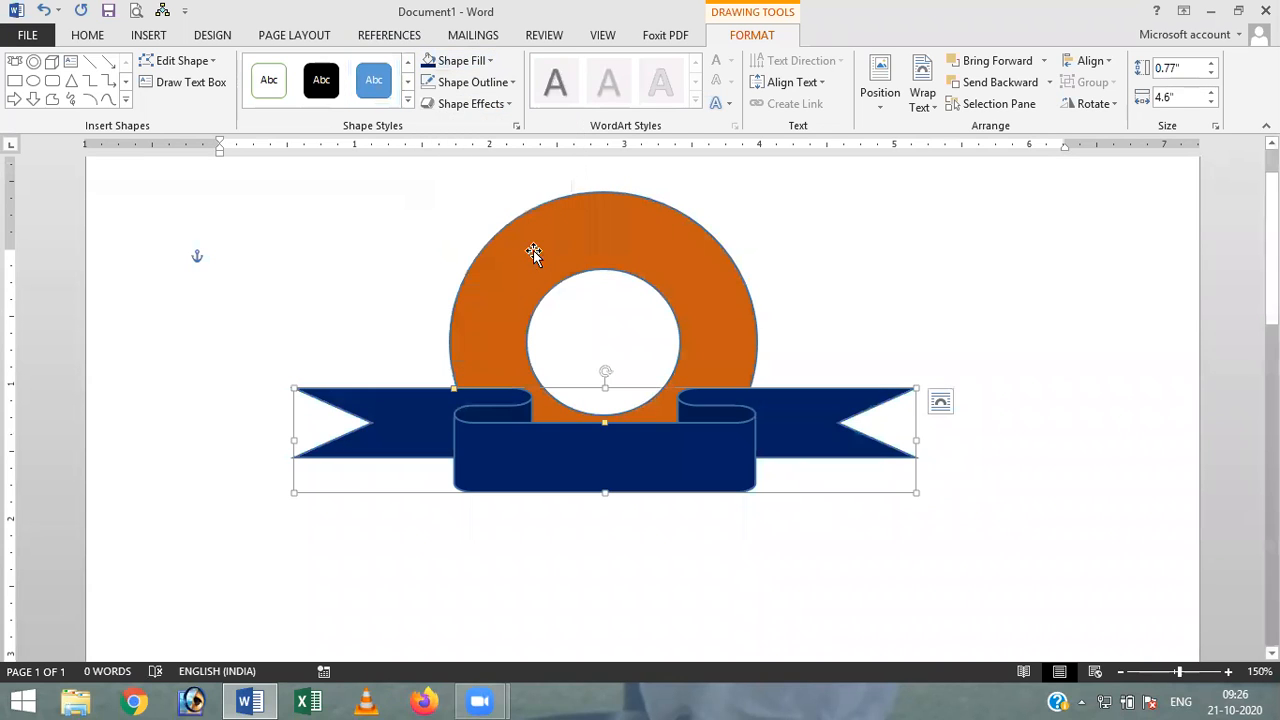
Step: Fill the donut with the standard orange colour
left_click(531, 251)
left_click(488, 62)
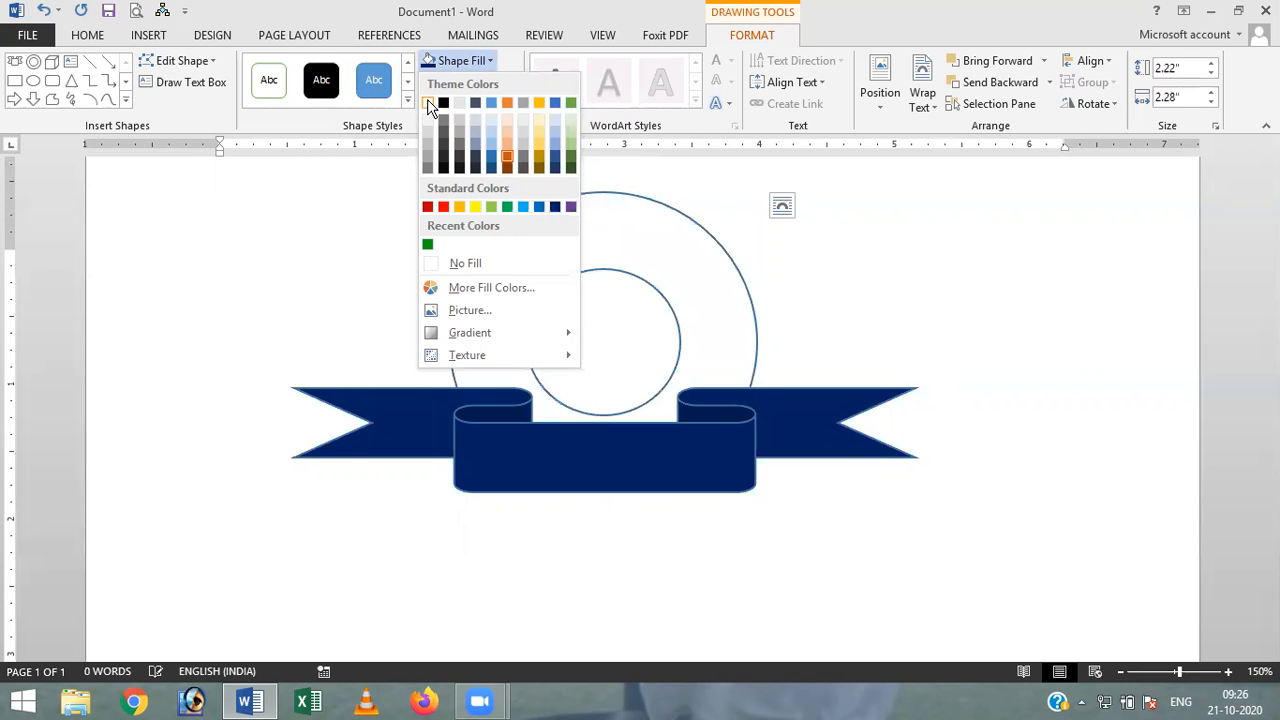
left_click(462, 208)
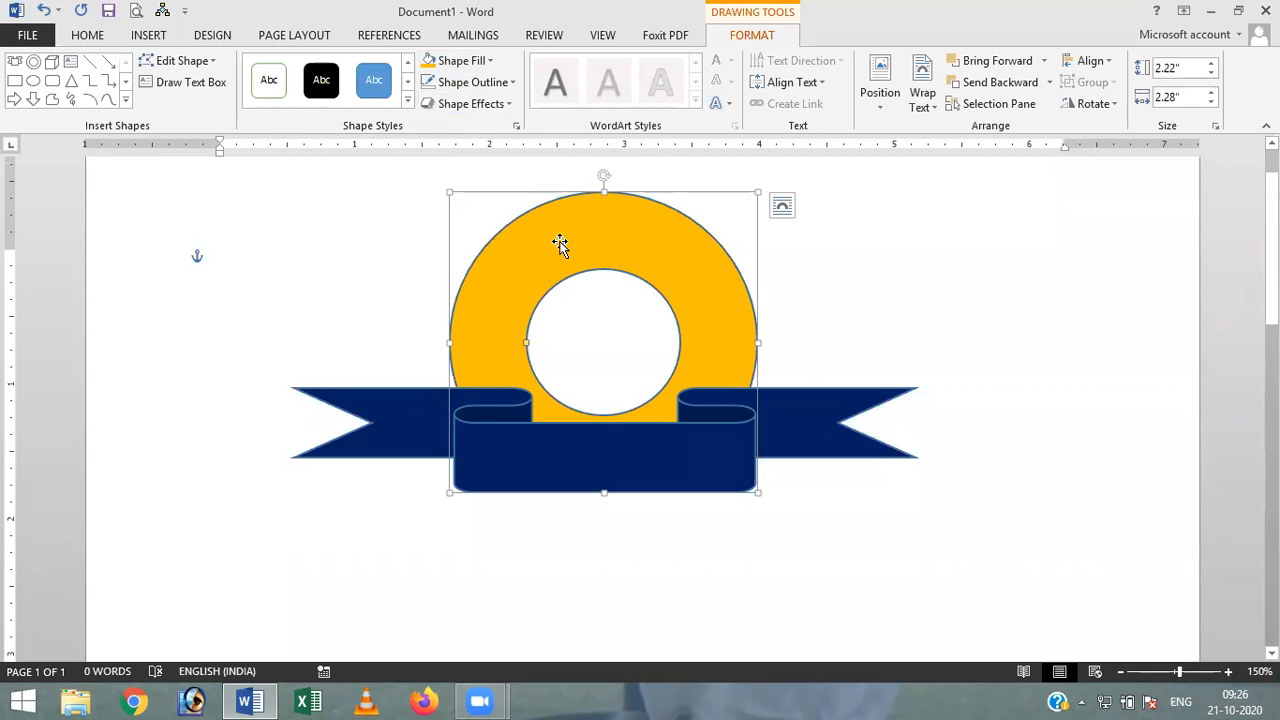
Step: Draw a text box about 0.84" high and 2.41" wide over the donut and set its font to DevLys 100
left_click(186, 82)
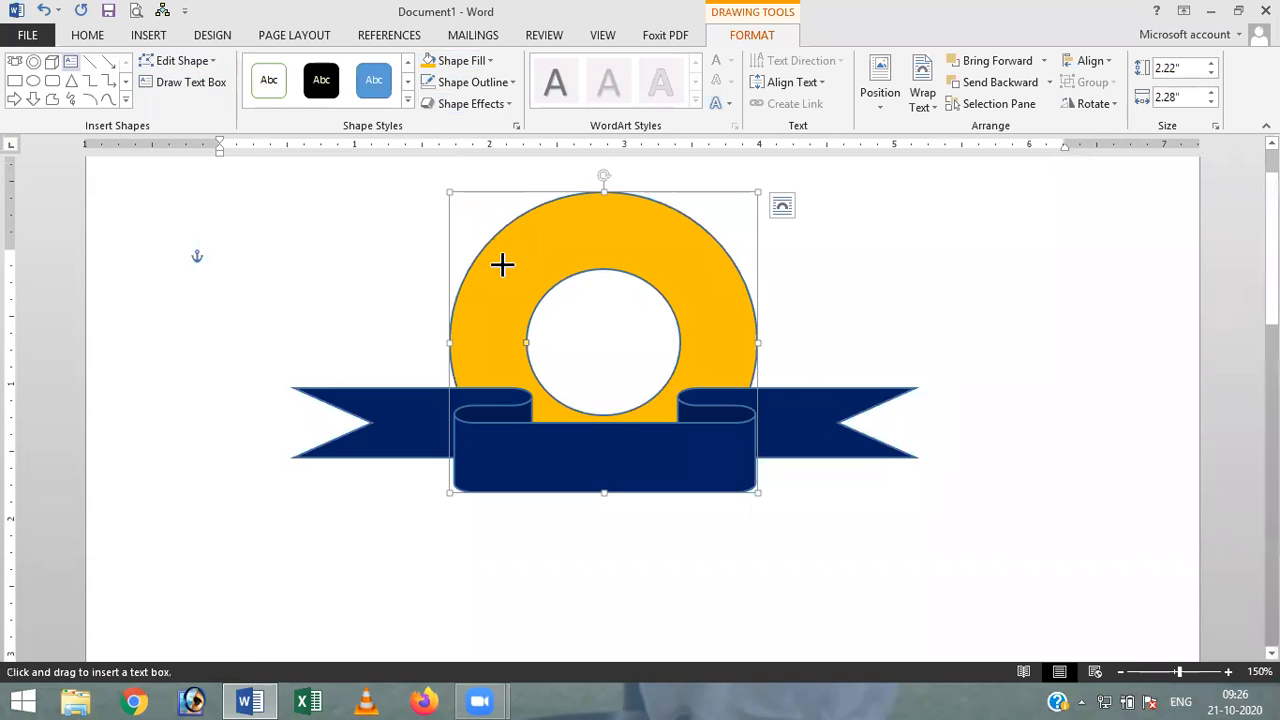
left_click_drag(488, 238, 814, 352)
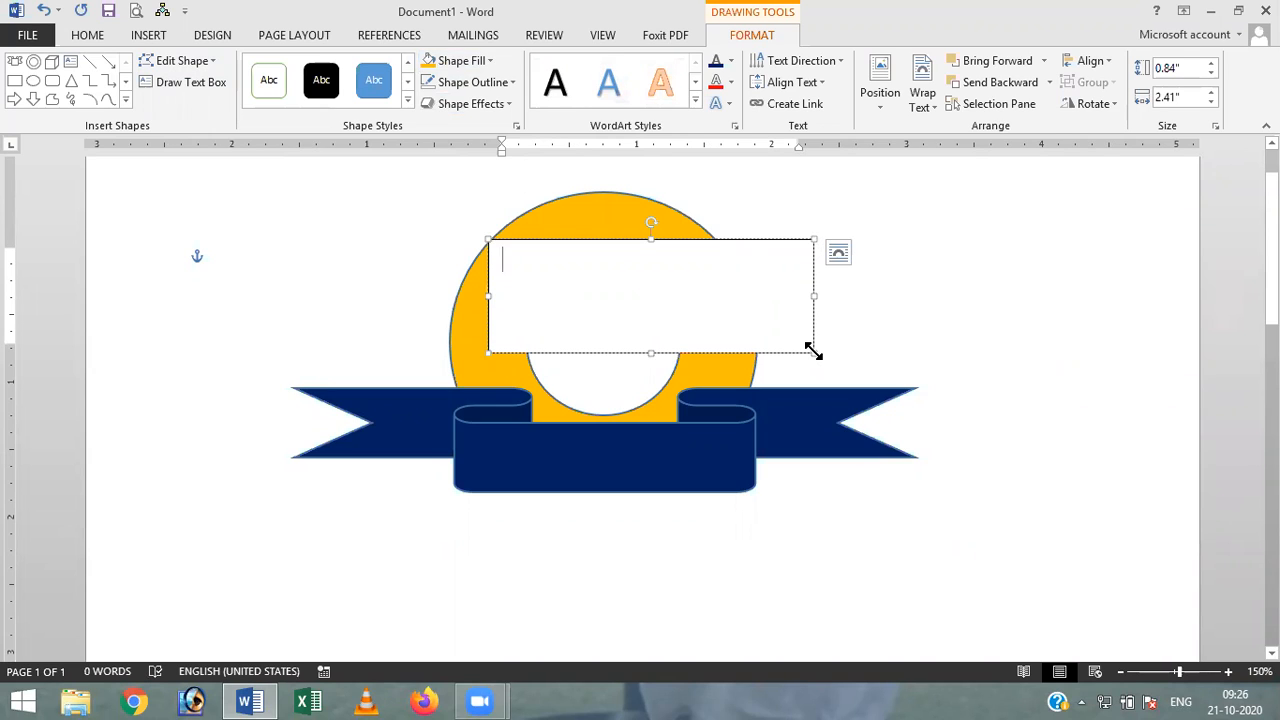
left_click(85, 35)
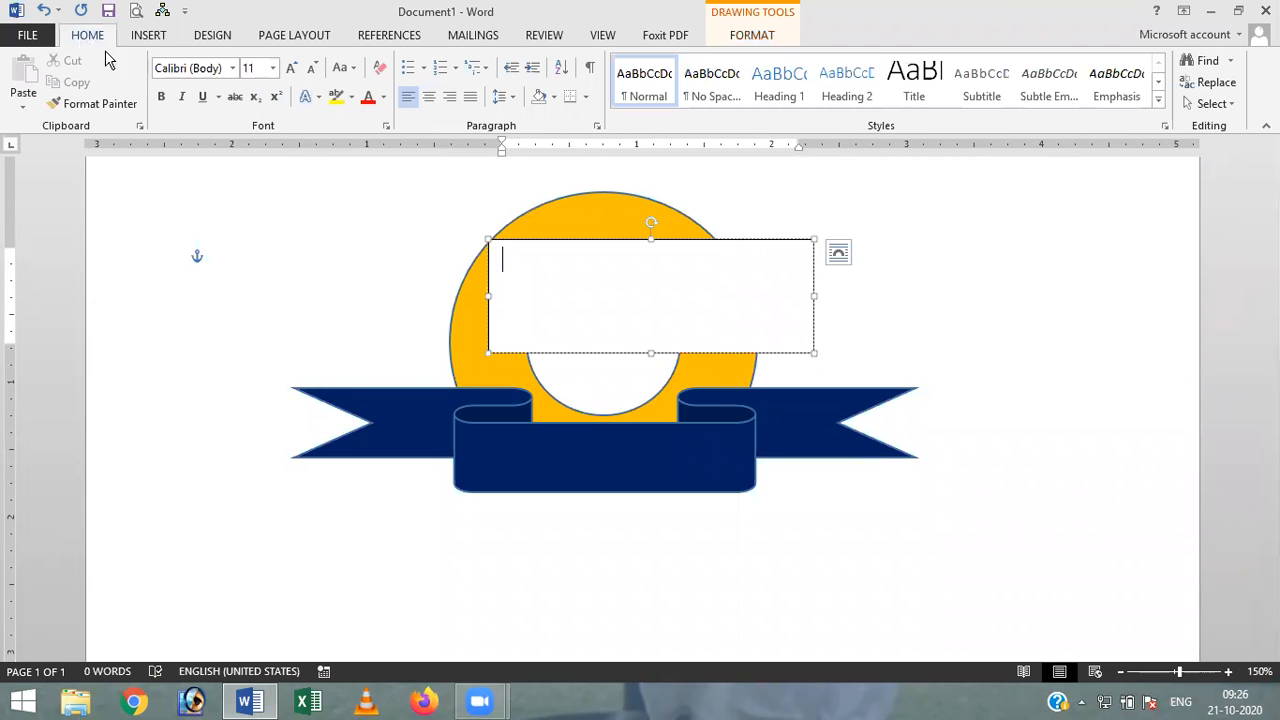
left_click(233, 68)
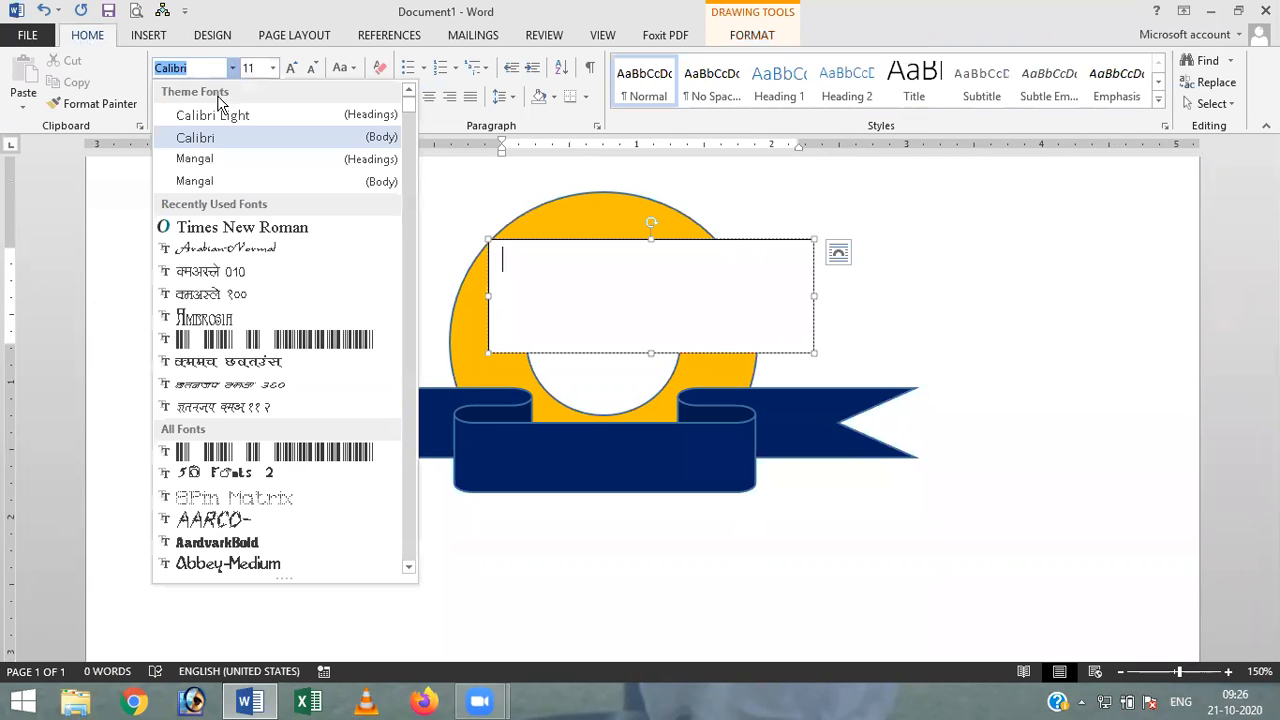
left_click(228, 274)
Step: Enter the Hindi text "अनुभव कम्प्यूट" in the text box as the beginning of the institute name
type("Vo")
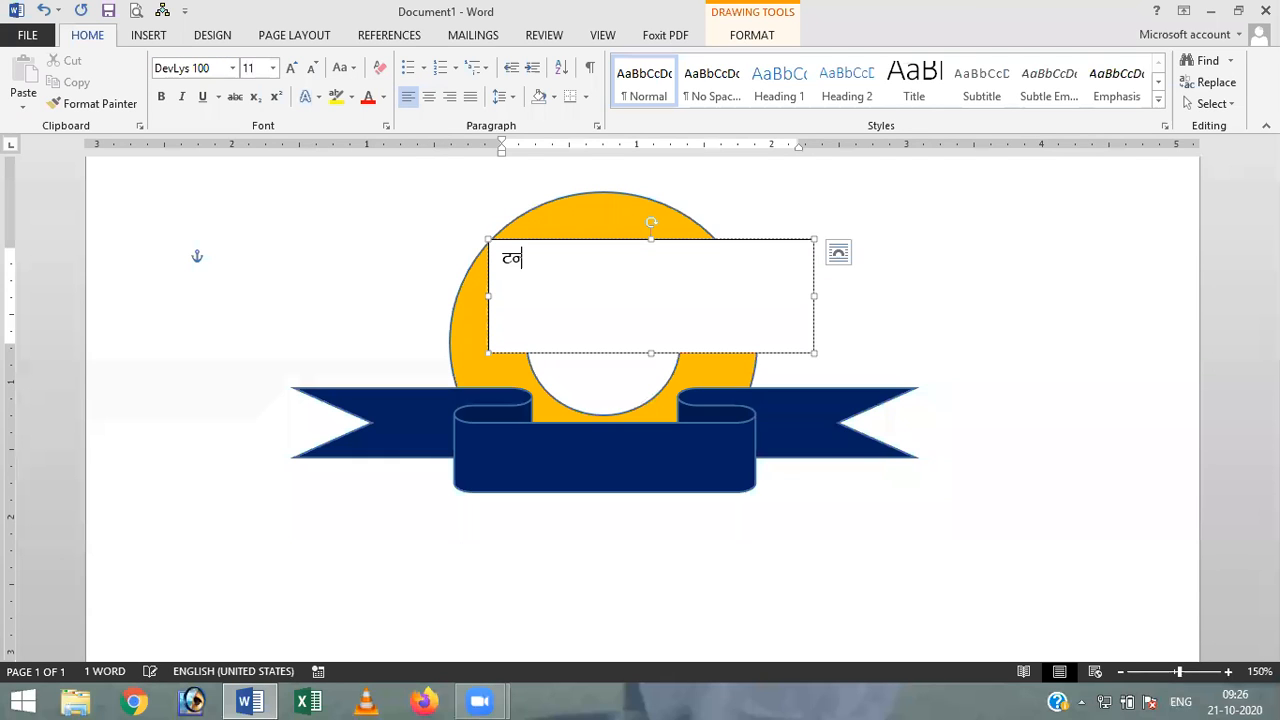
key("BackSpace")
key("BackSpace")
type("vuqHko d\\ei[")
key("BackSpace")
key("BackSpace")
key("BackSpace")
key("BackSpace")
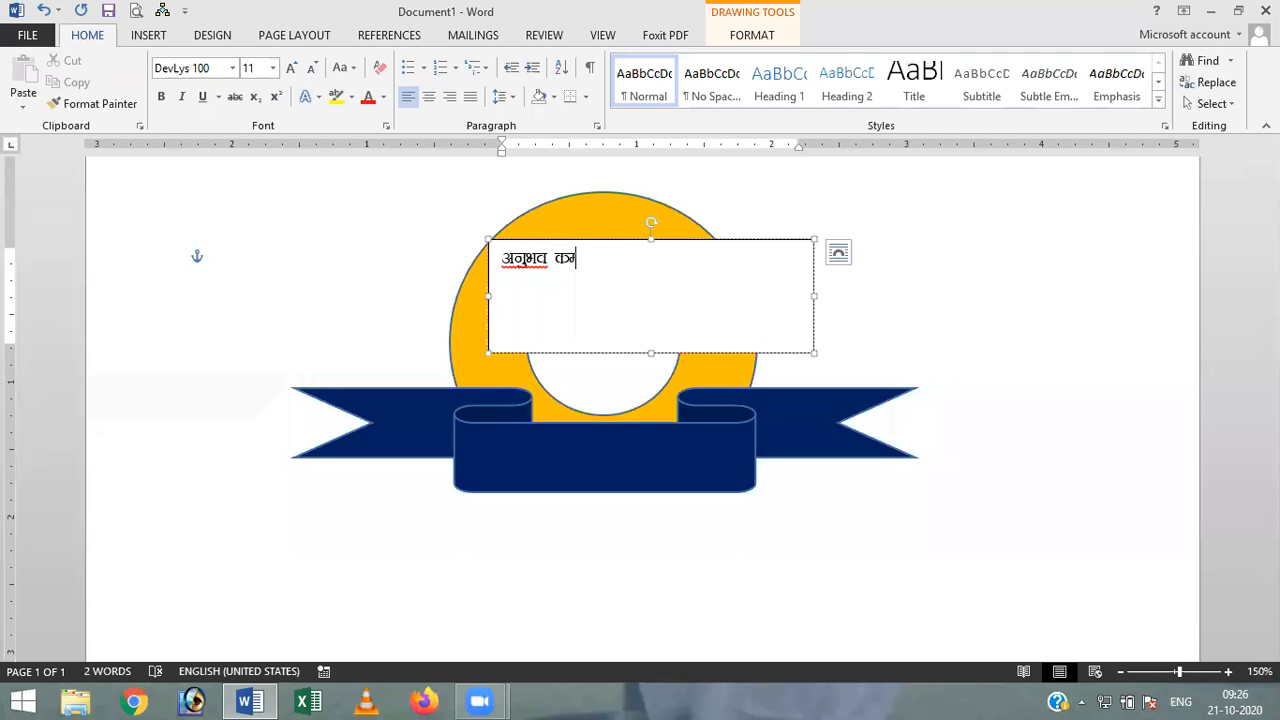
type("EI;wvj")
key("BackSpace")
key("BackSpace")
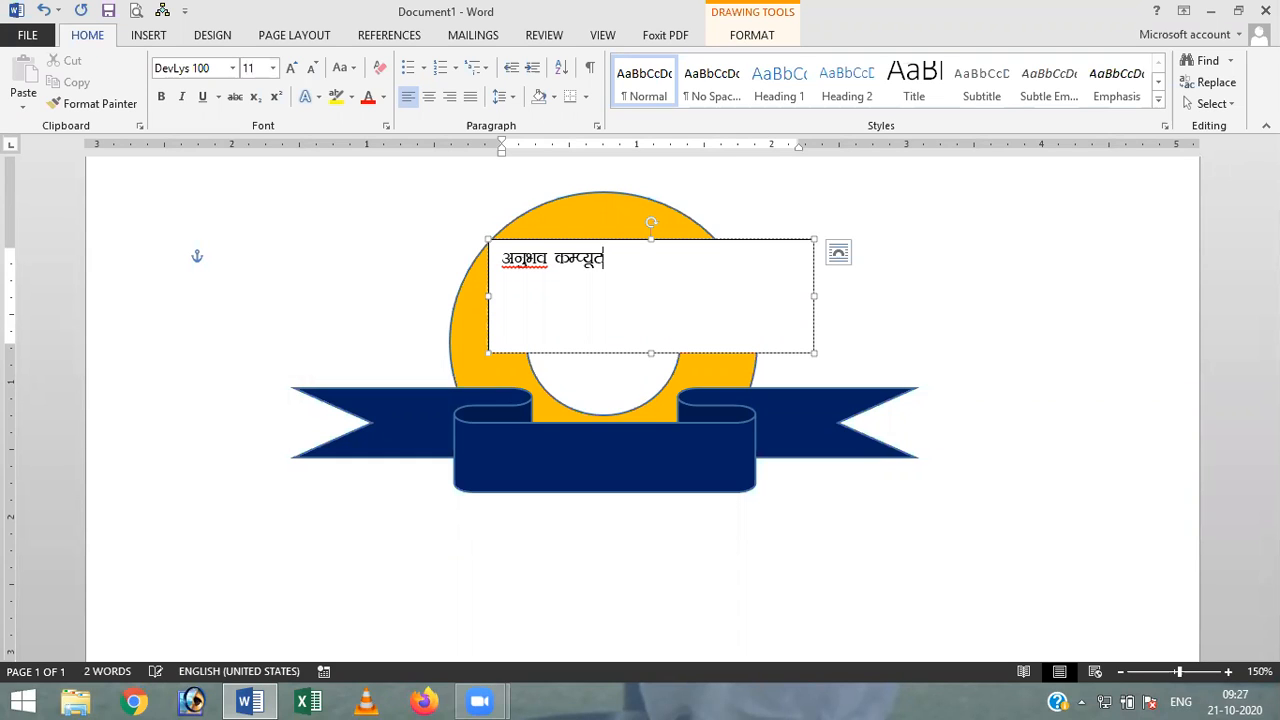
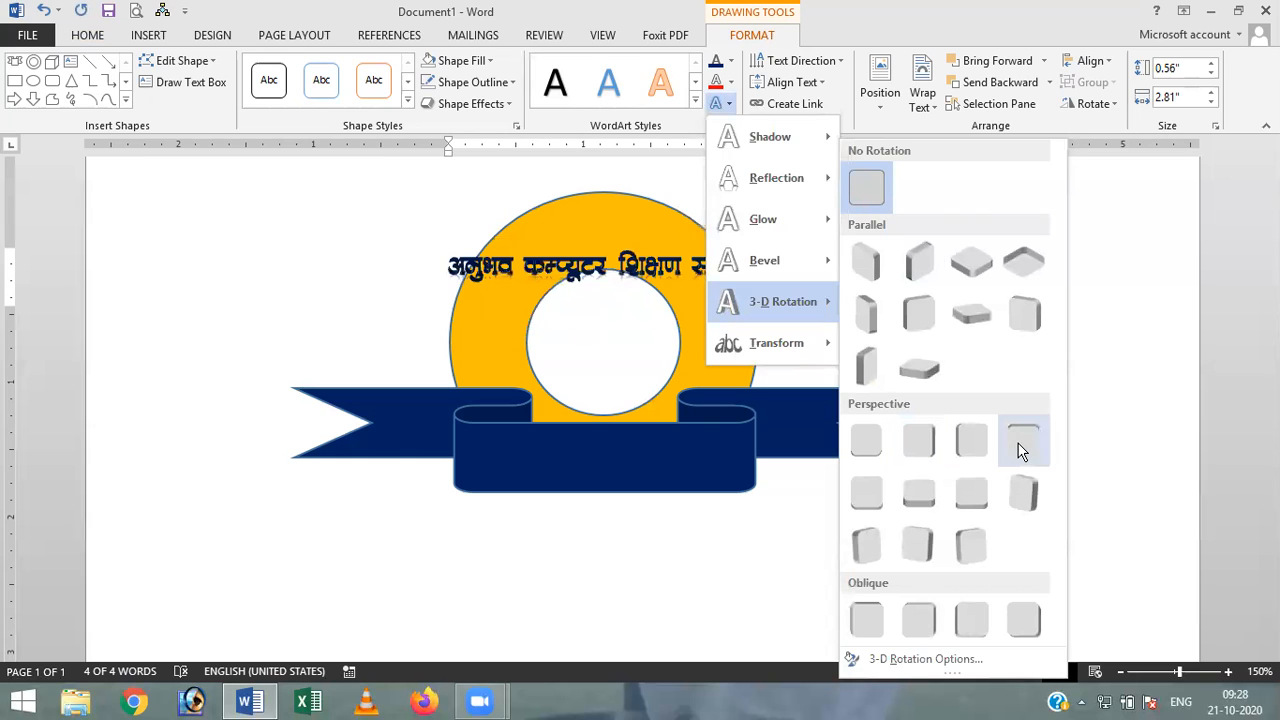
Step: Apply the first perspective 3-D rotation preset to the institute name text
left_click(866, 442)
Step: Bend the institute name along the upward arch Follow Path transform and stretch its box to about 1.88" high
left_click(730, 108)
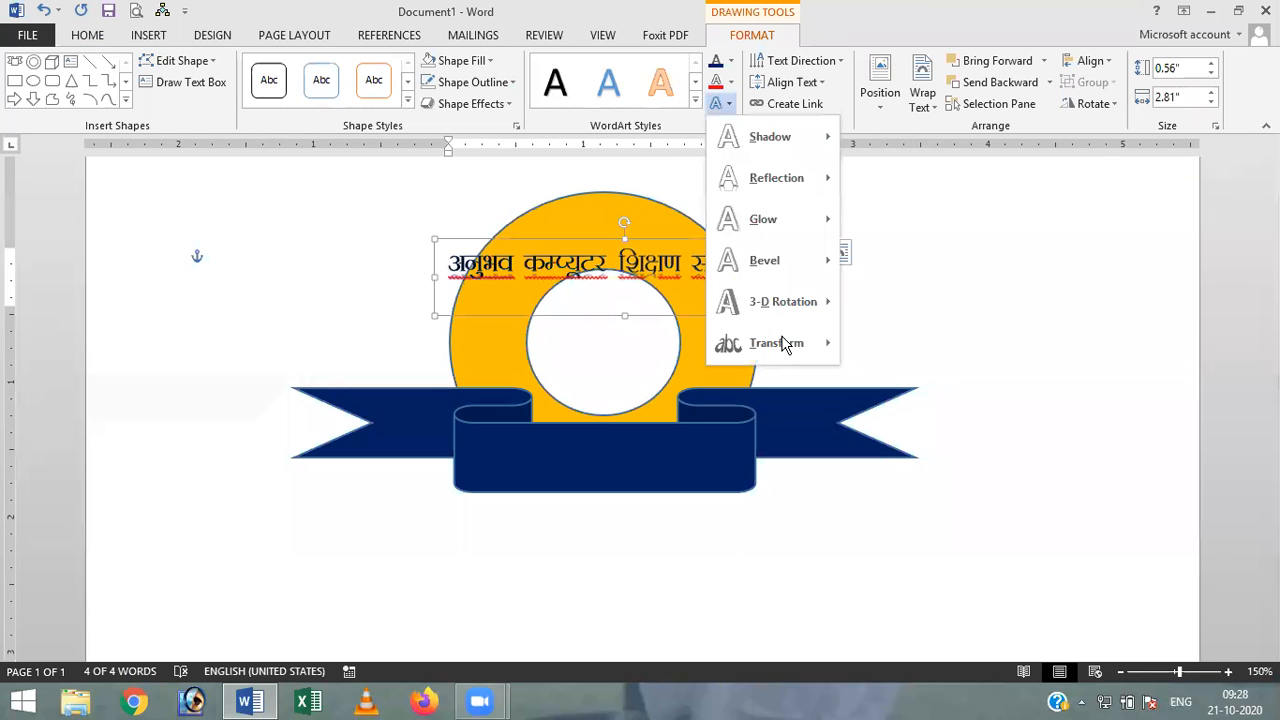
mouse_move(826, 348)
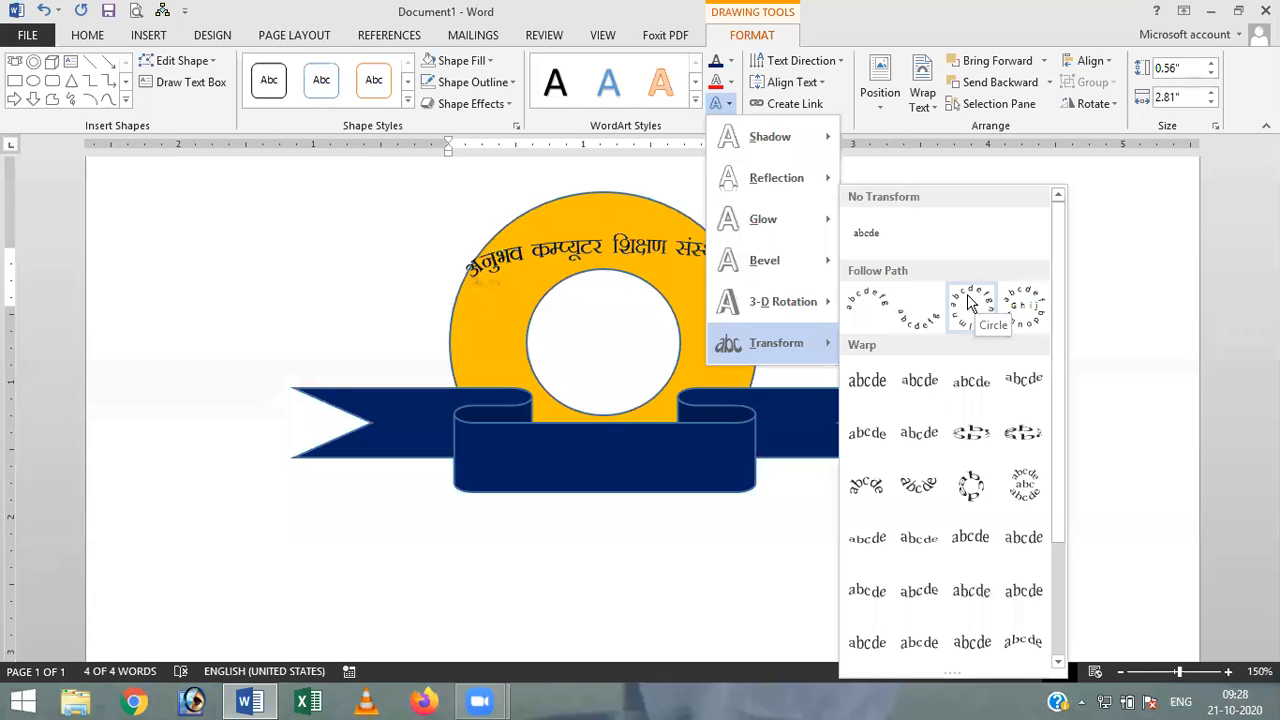
left_click(856, 308)
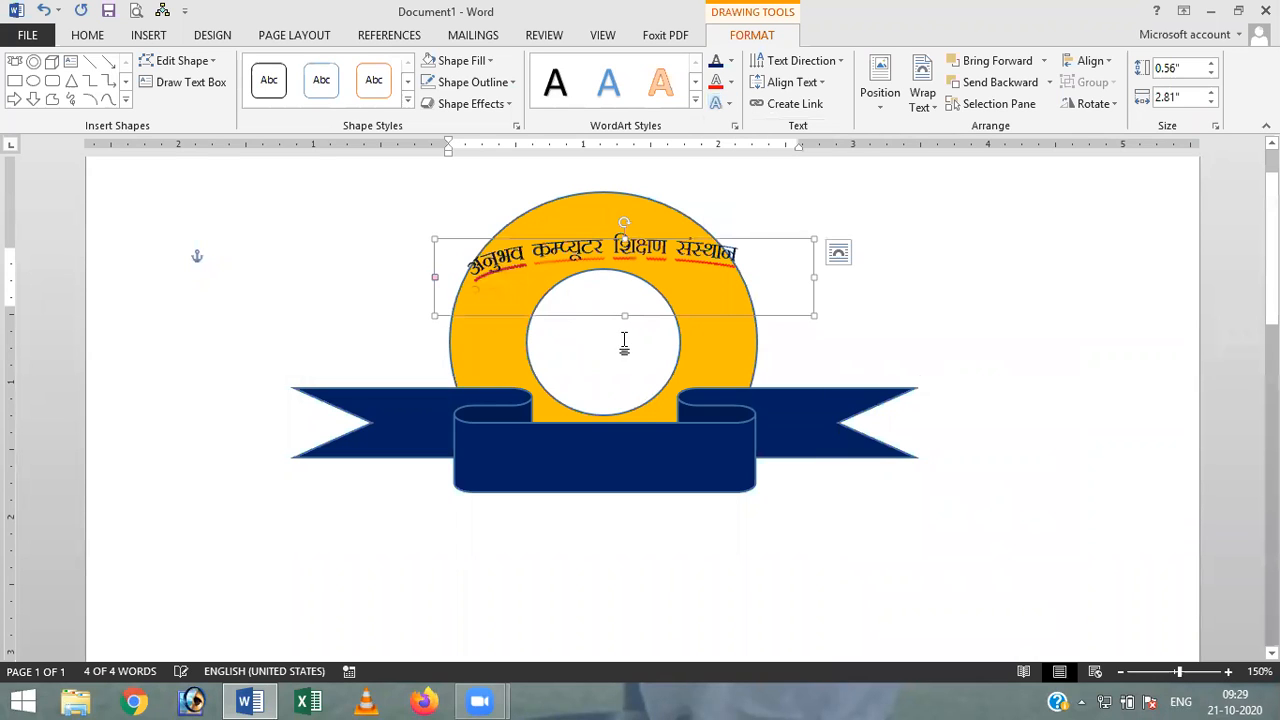
left_click_drag(625, 313, 648, 492)
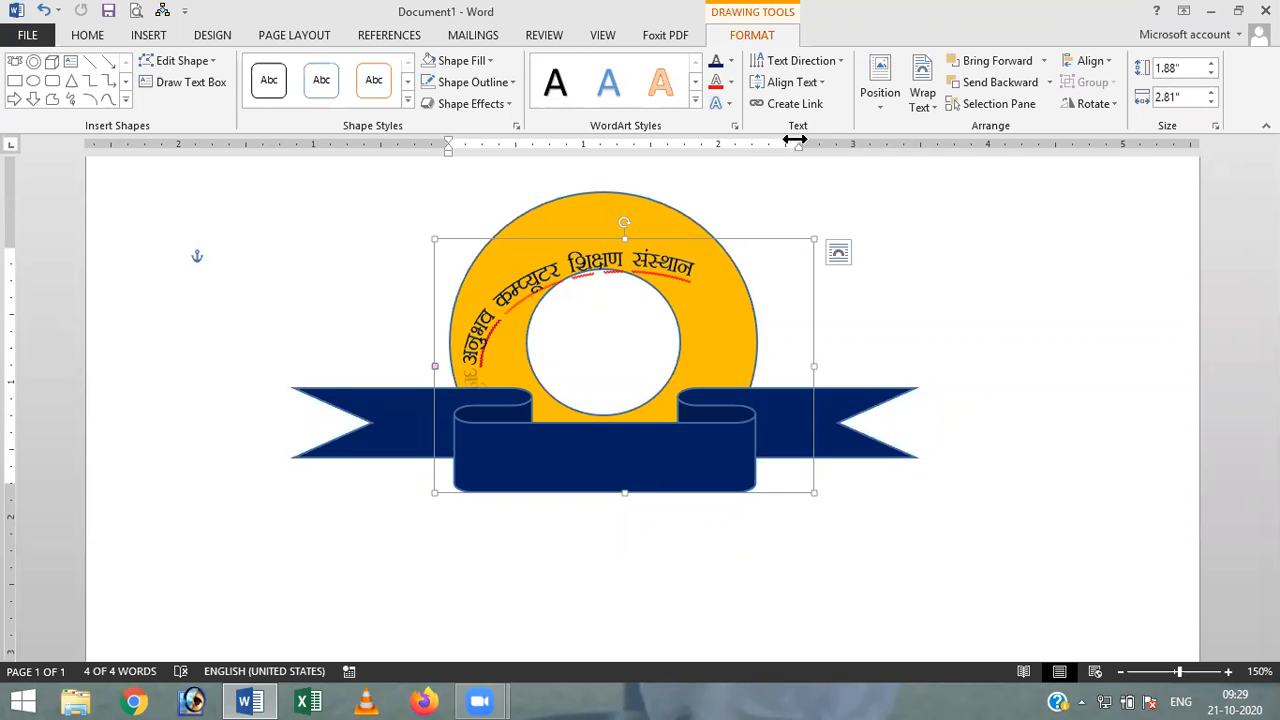
Step: Apply the Circle path transform to the text, stretch its box to about 2.56" high and rotate it clockwise
left_click(730, 105)
mouse_move(777, 345)
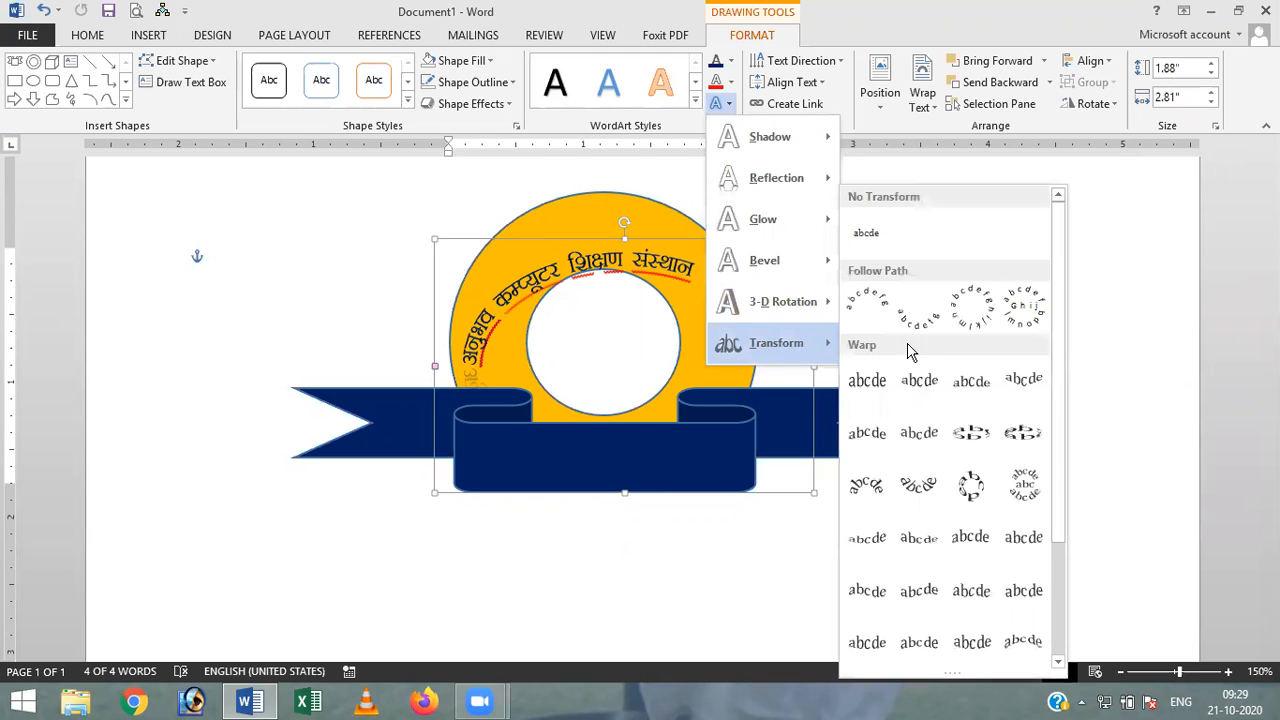
left_click(979, 308)
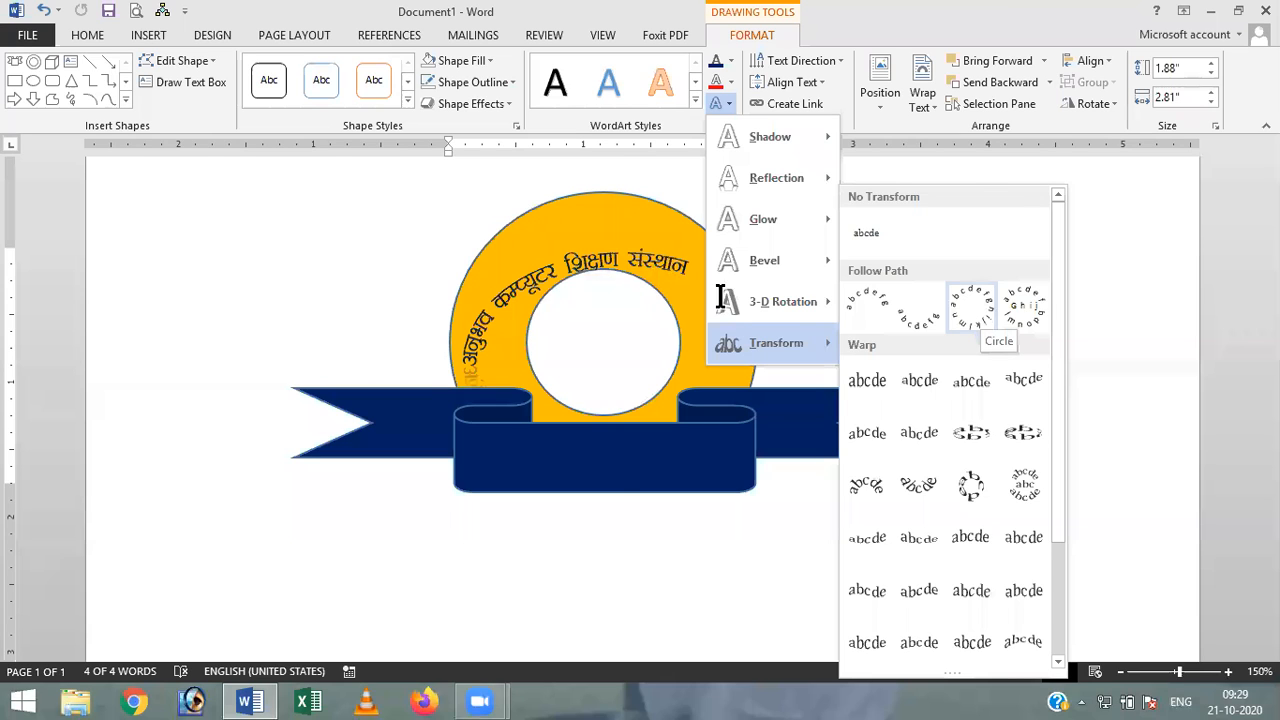
left_click_drag(625, 492, 618, 585)
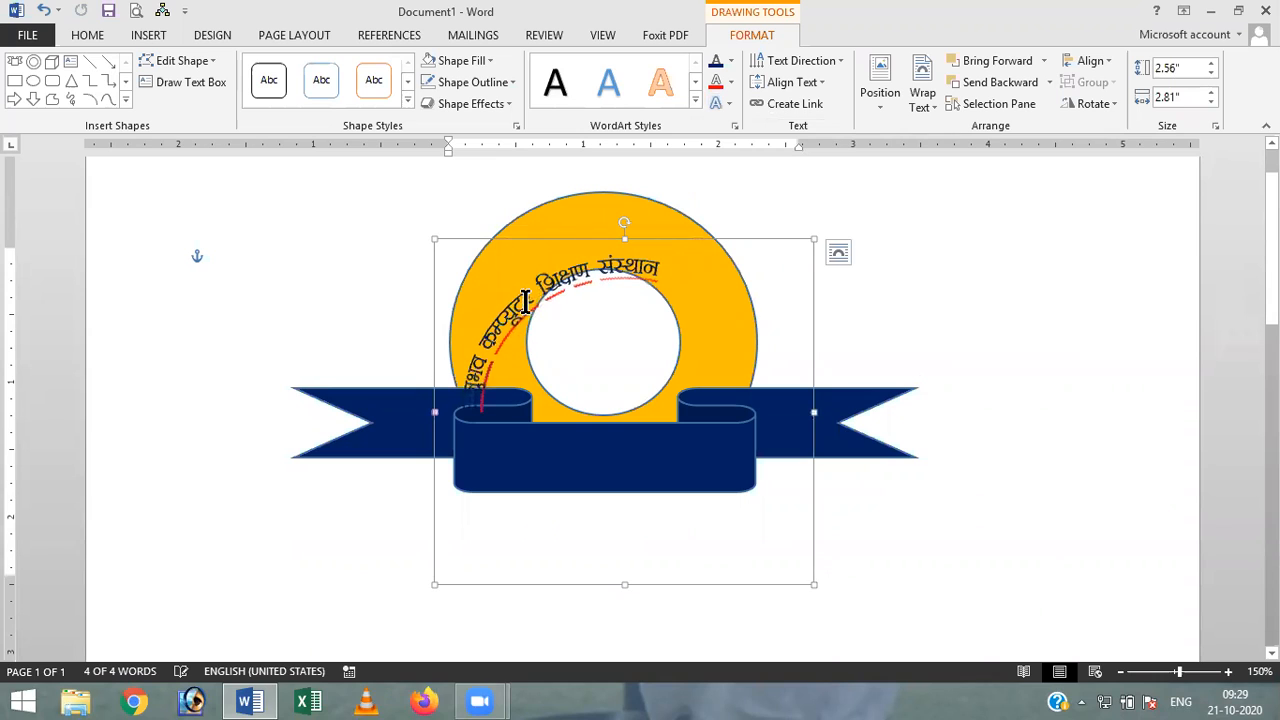
left_click_drag(624, 223, 738, 254)
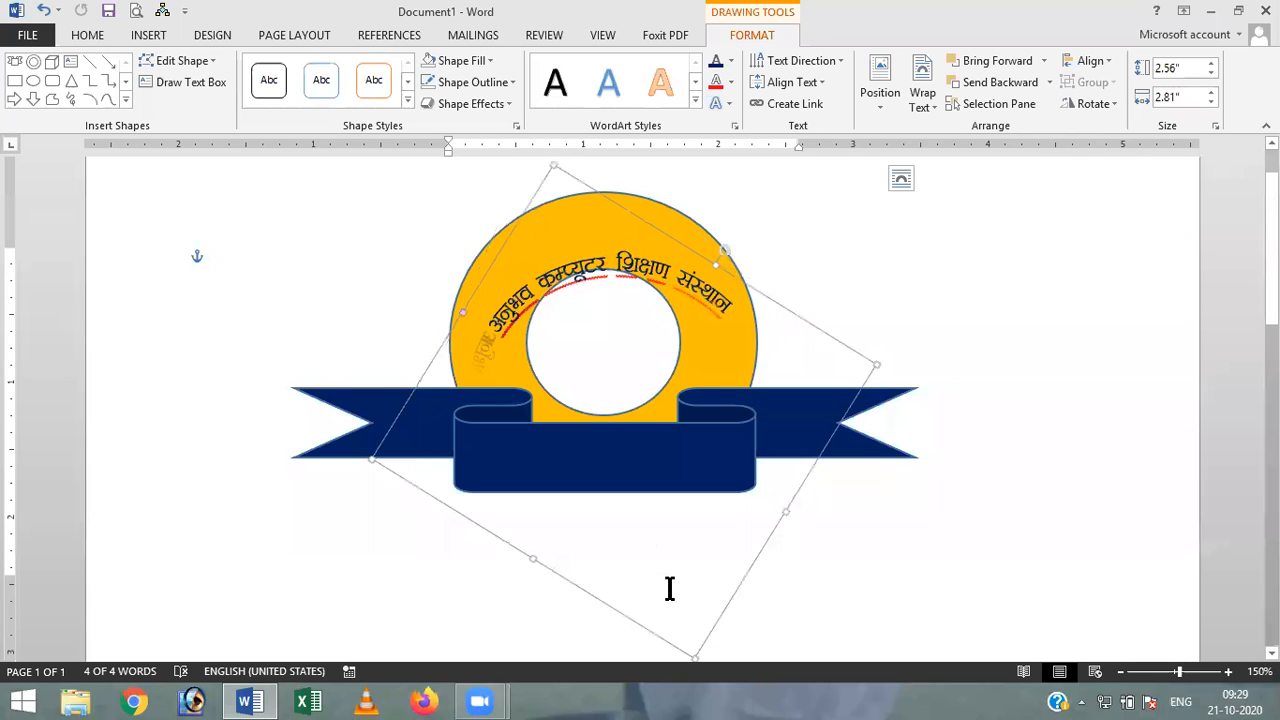
Step: Undo the text box's rotation, both height changes and both path transforms to restore straight text
left_click(44, 11)
left_click(44, 11)
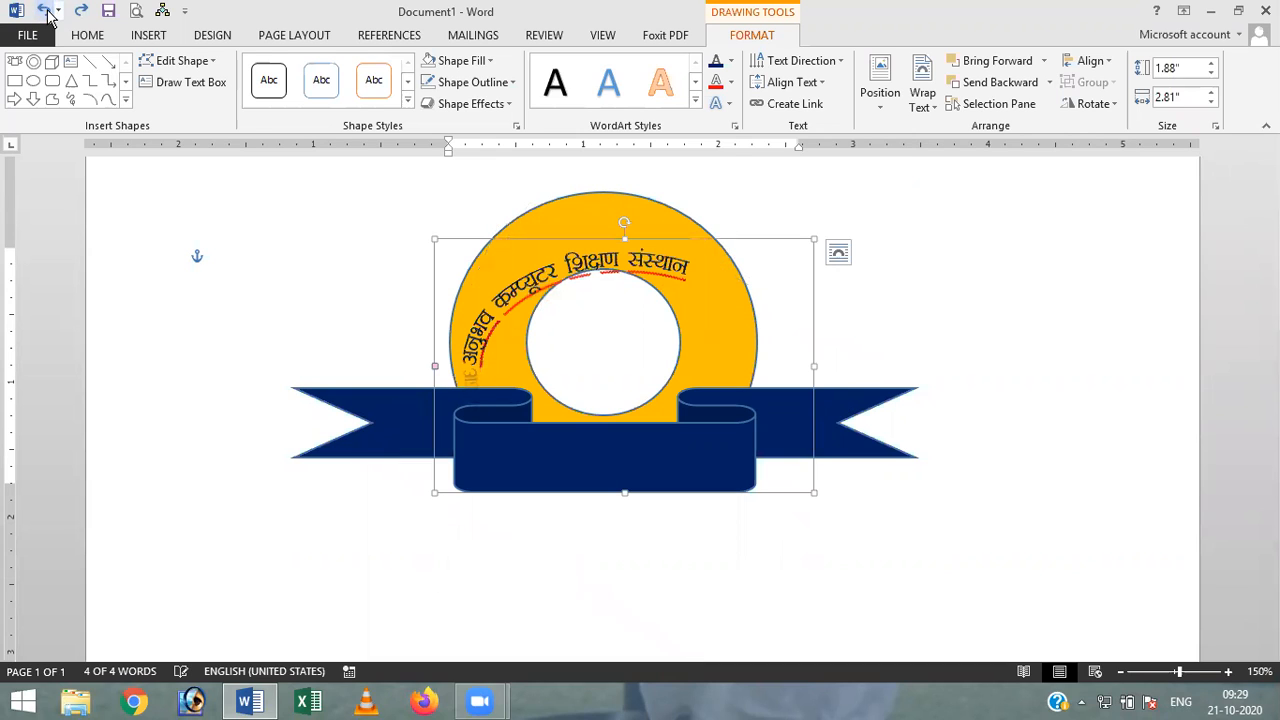
left_click(46, 12)
left_click(45, 11)
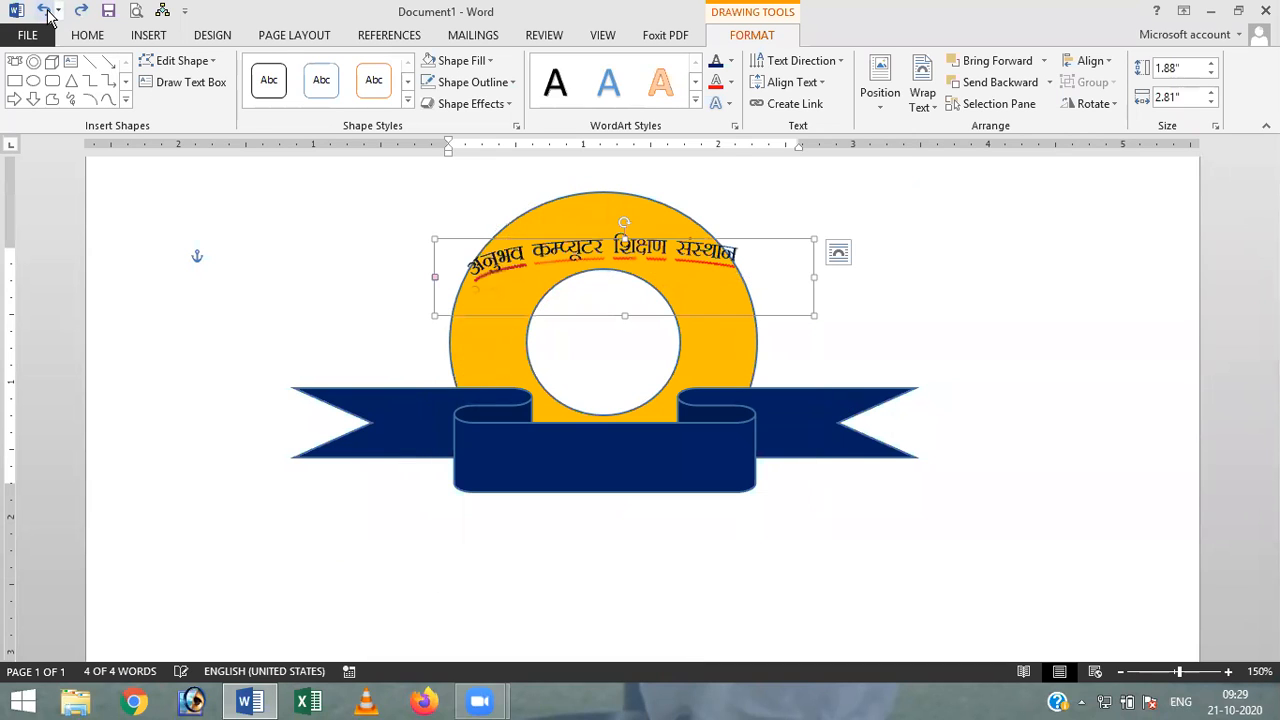
left_click(845, 262)
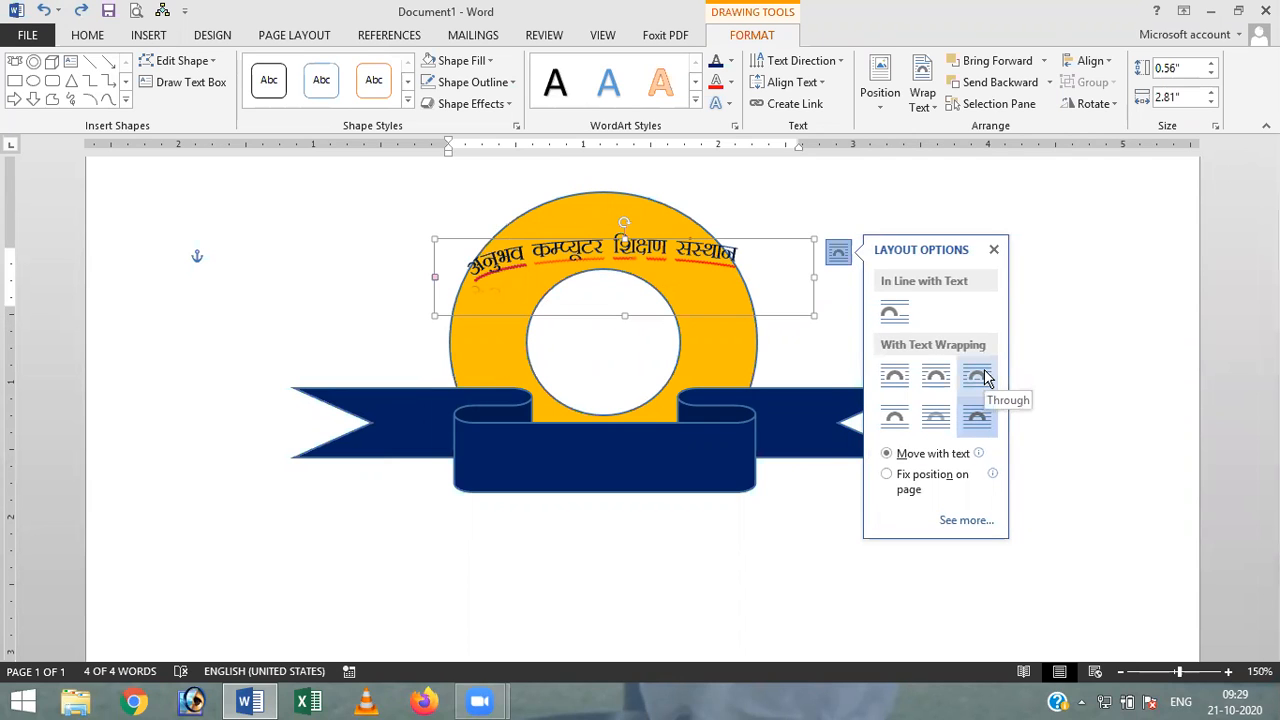
left_click(44, 12)
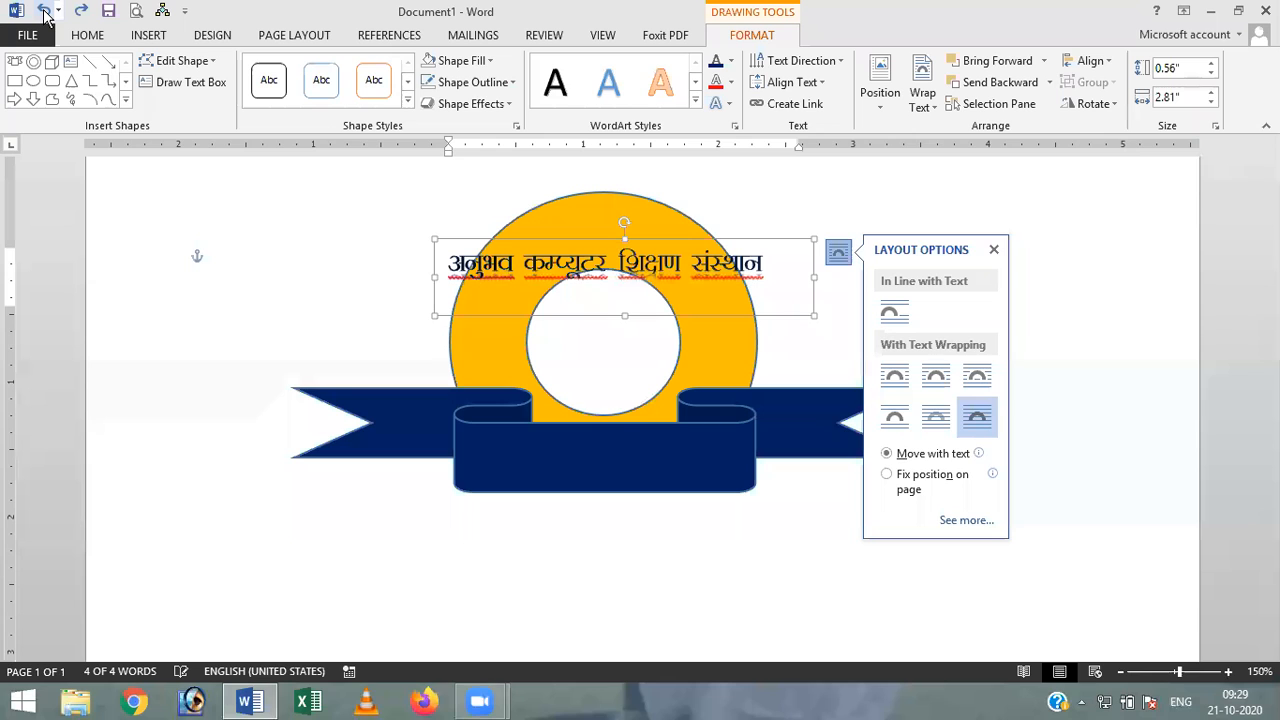
Step: Apply the upward arch Warp transform to the institute name and stretch its box to about 2.47" high
left_click(729, 104)
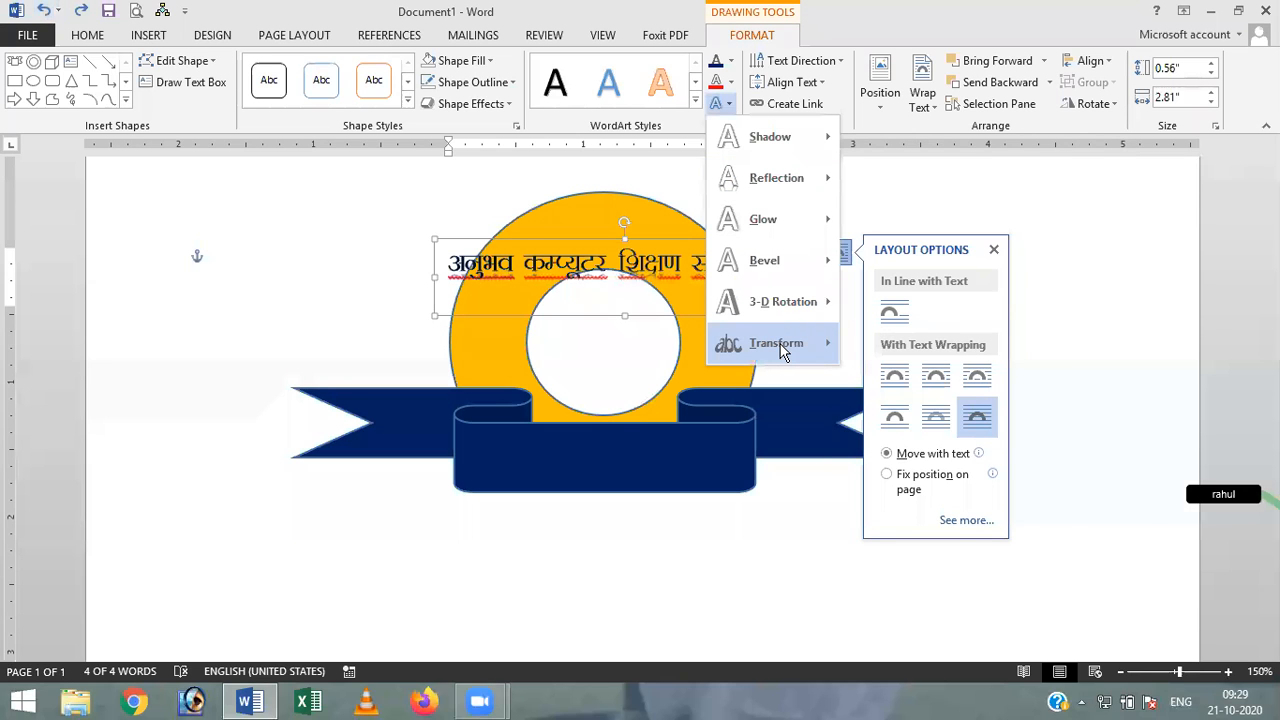
mouse_move(782, 352)
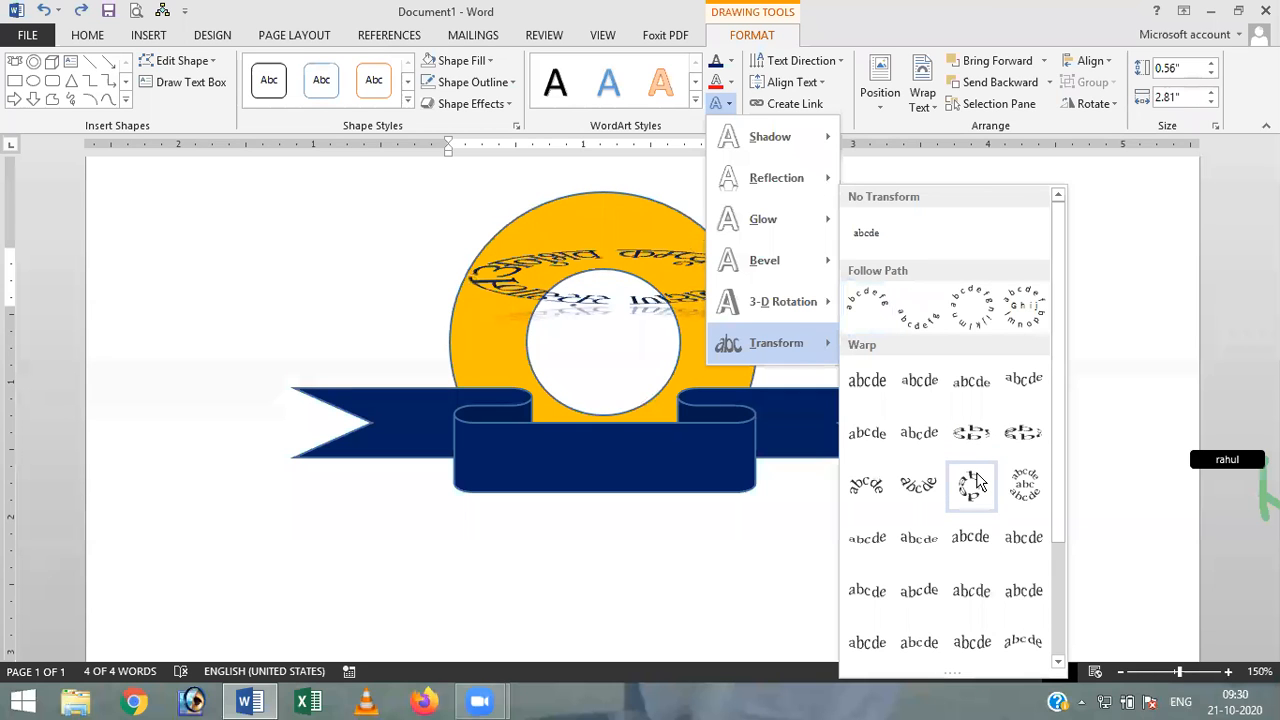
scroll(960, 512, "down", 3)
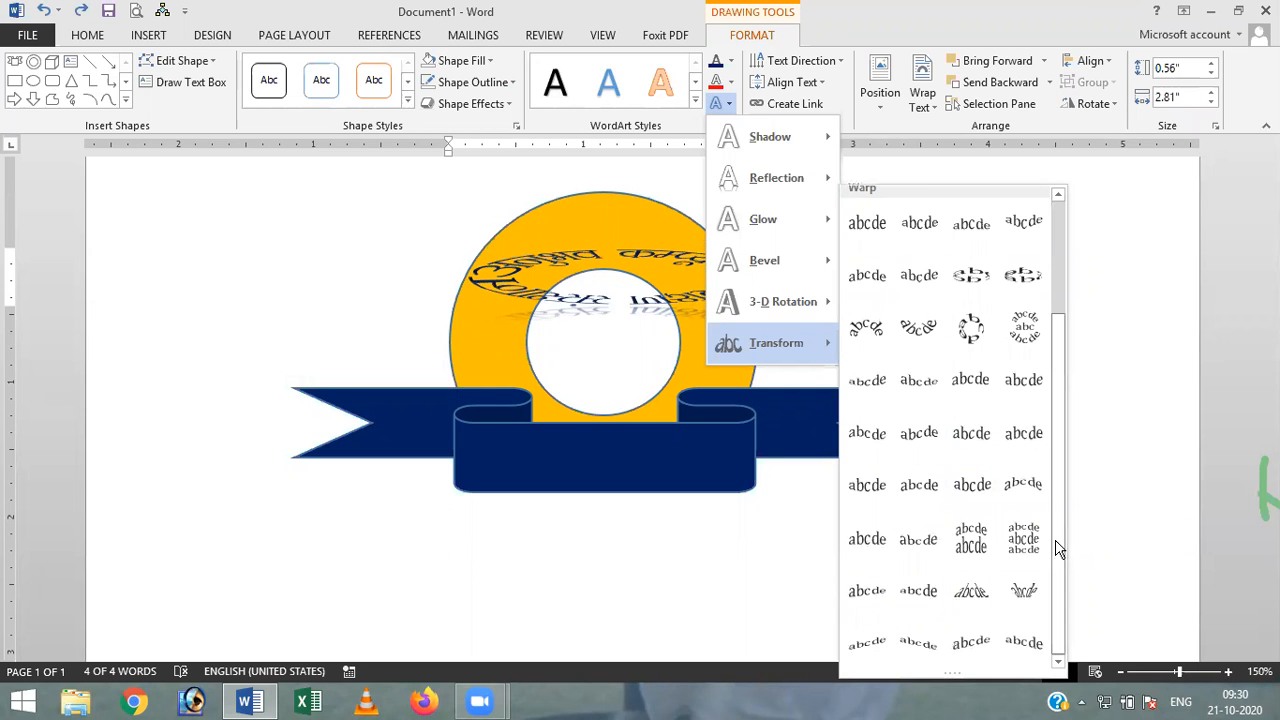
left_click(867, 327)
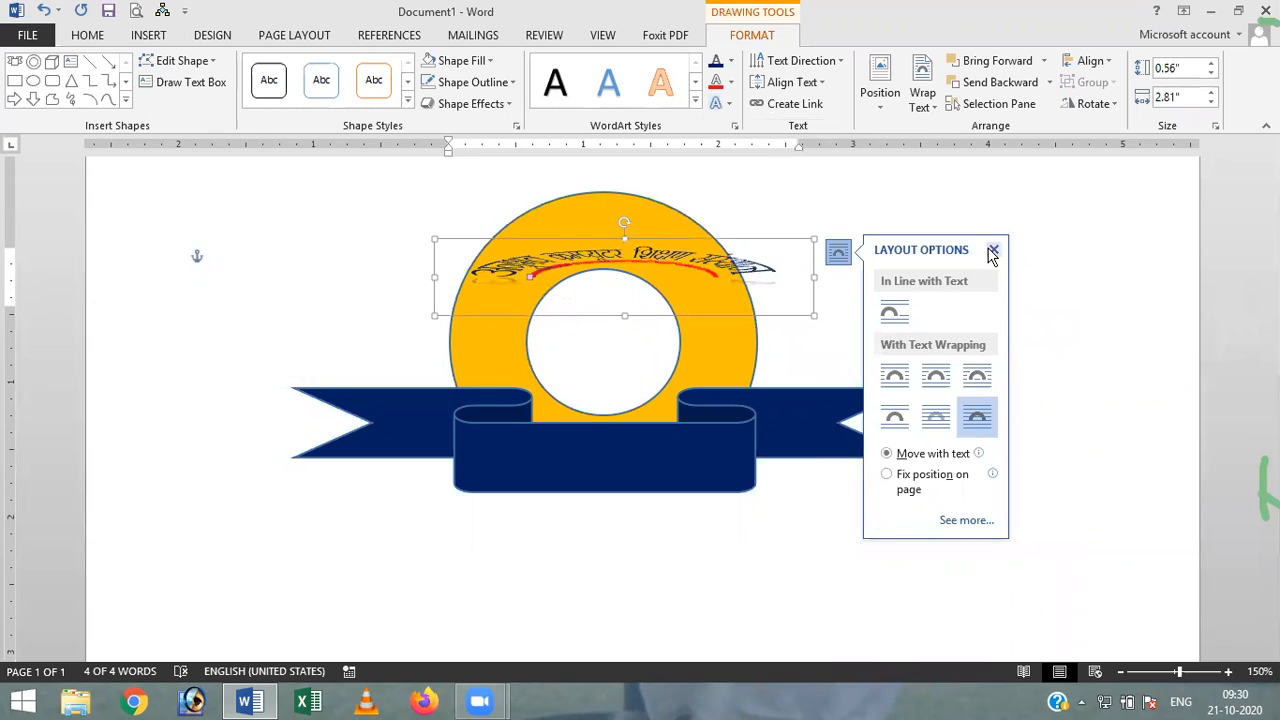
left_click_drag(623, 316, 631, 571)
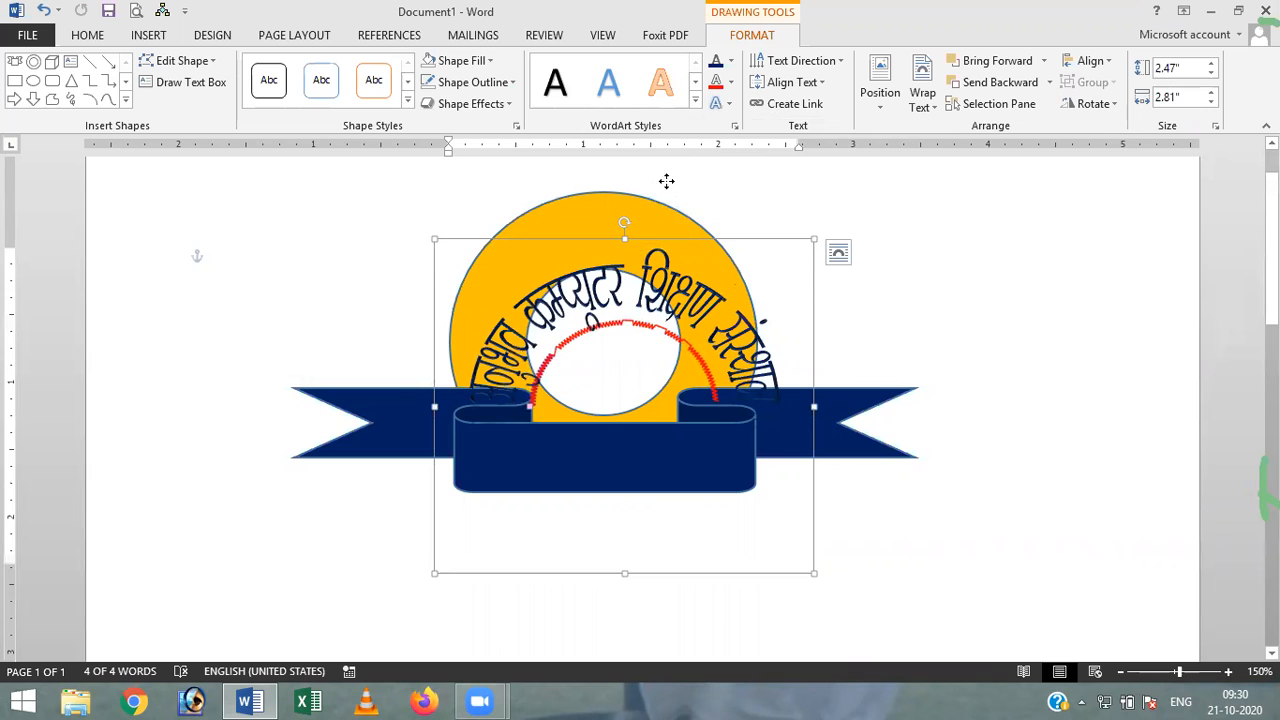
Step: Move the arched text over the donut ring and narrow its box from both sides to fit the ring
left_click_drag(661, 221, 659, 260)
left_click_drag(790, 420, 771, 420)
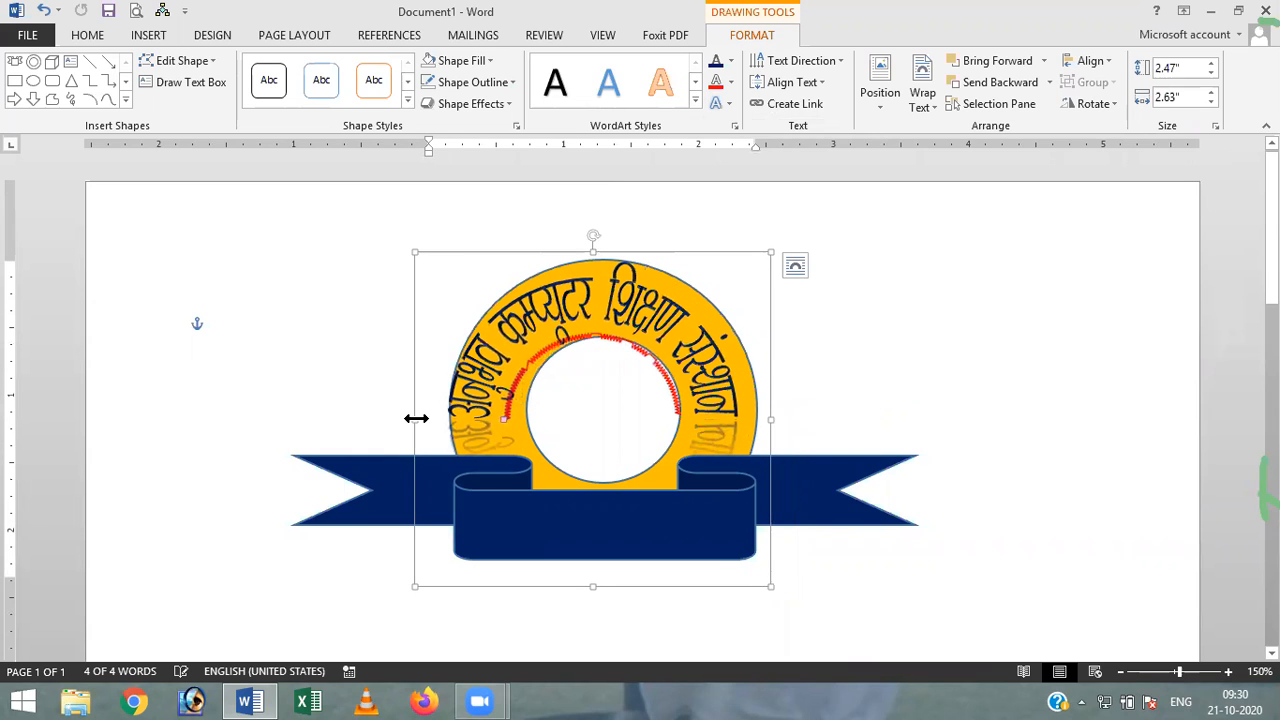
left_click_drag(414, 418, 434, 418)
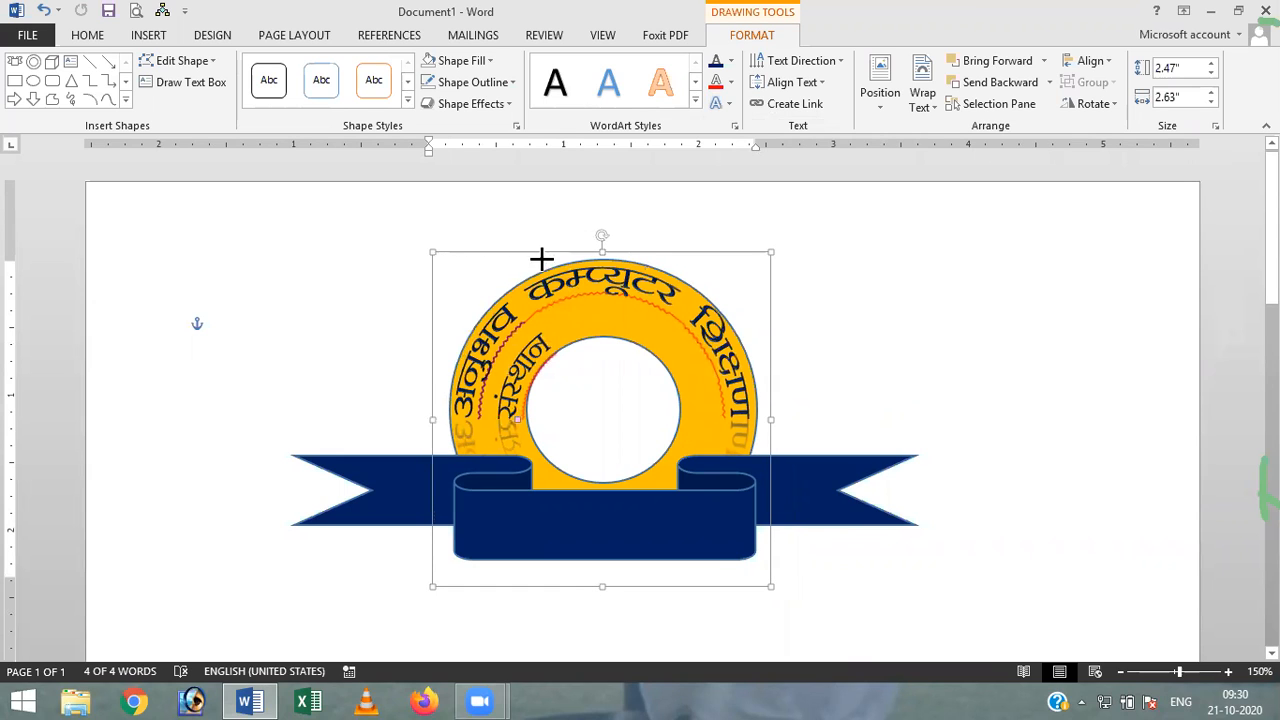
Step: Reduce the arched text's font size to 8 pt
left_click(86, 38)
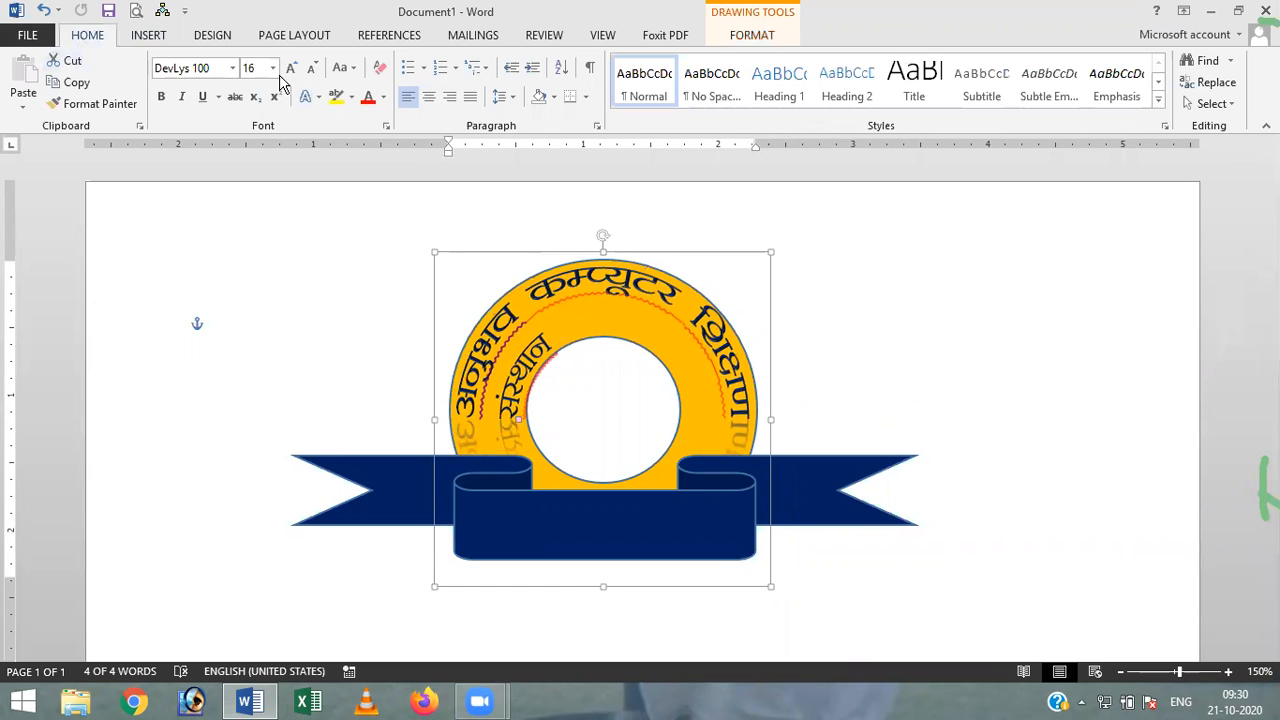
left_click(314, 70)
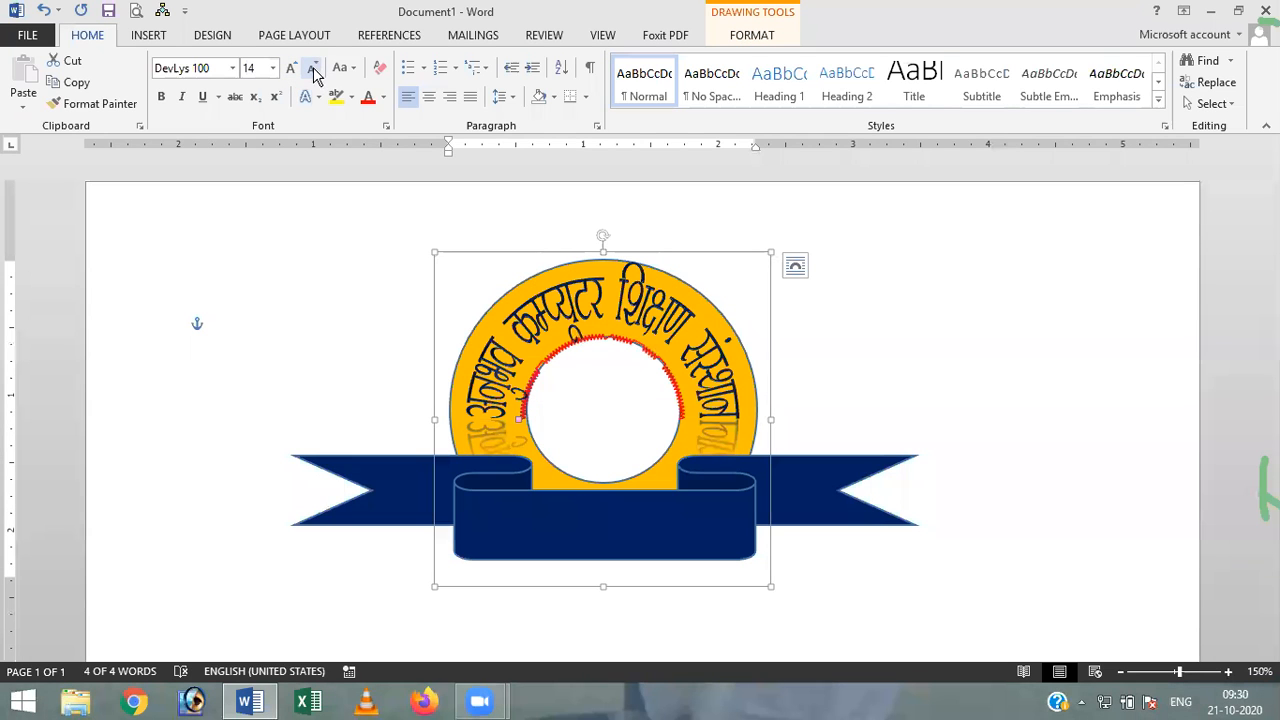
left_click(314, 70)
left_click(314, 70)
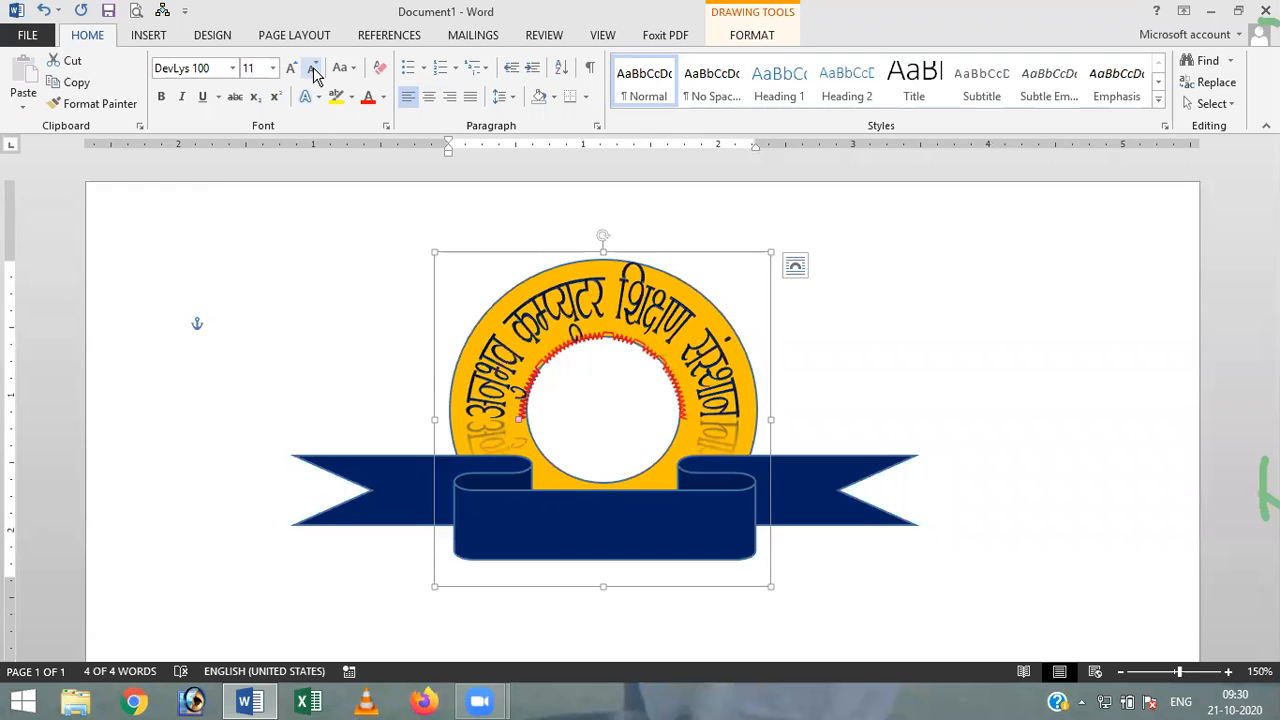
left_click(314, 70)
left_click(314, 70)
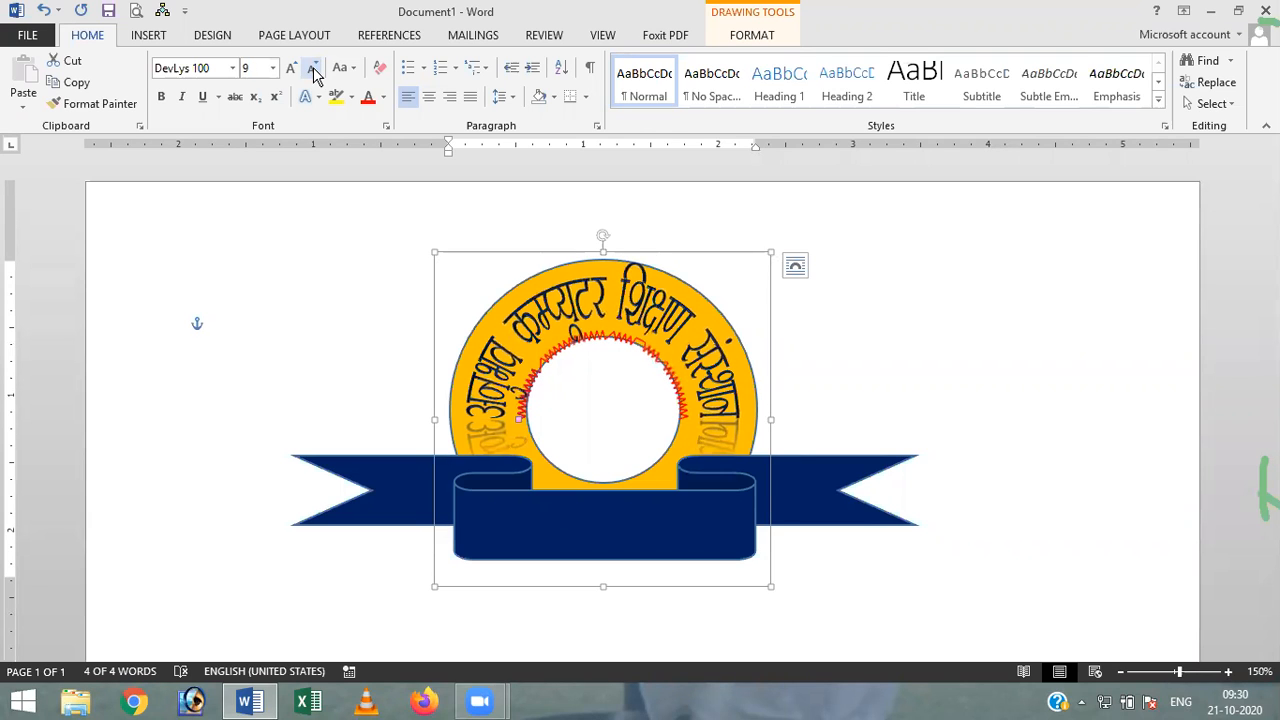
left_click(314, 70)
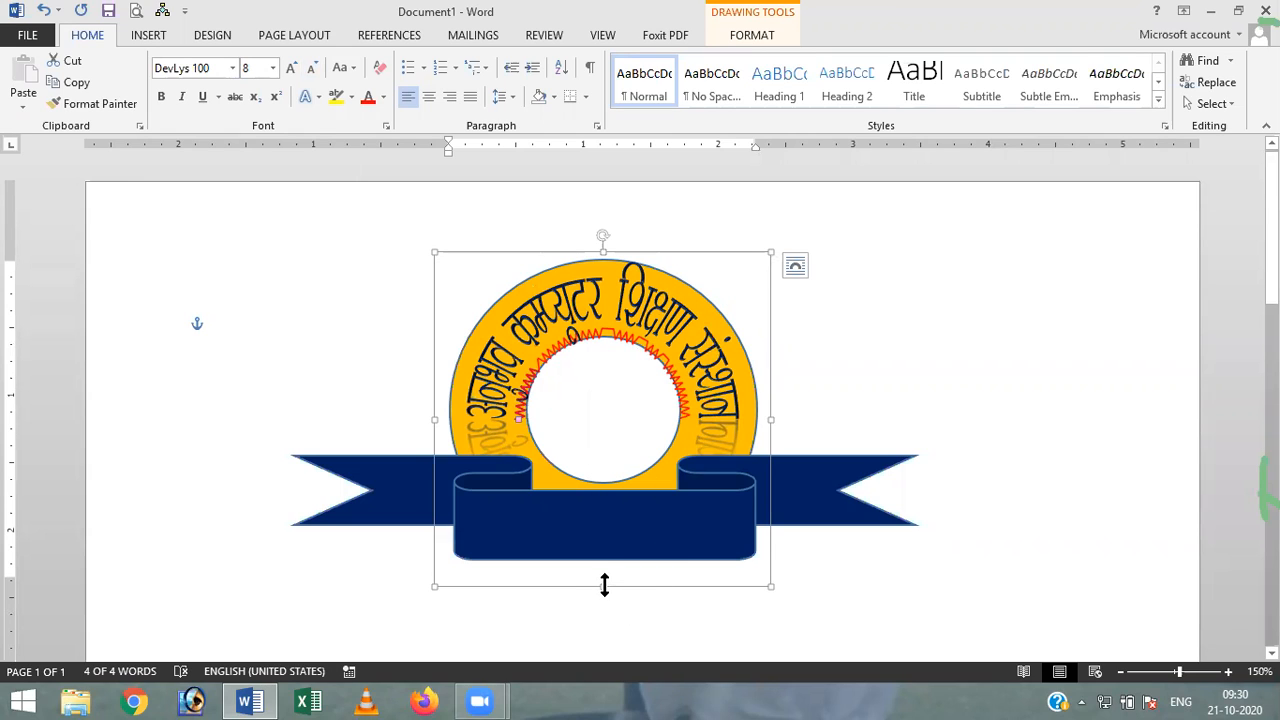
Step: Adjust the arch so the lettering is thinner and reaches down to the ribbon, and narrow the text box to the donut's left edge
left_click(548, 430)
left_click_drag(514, 422, 492, 466)
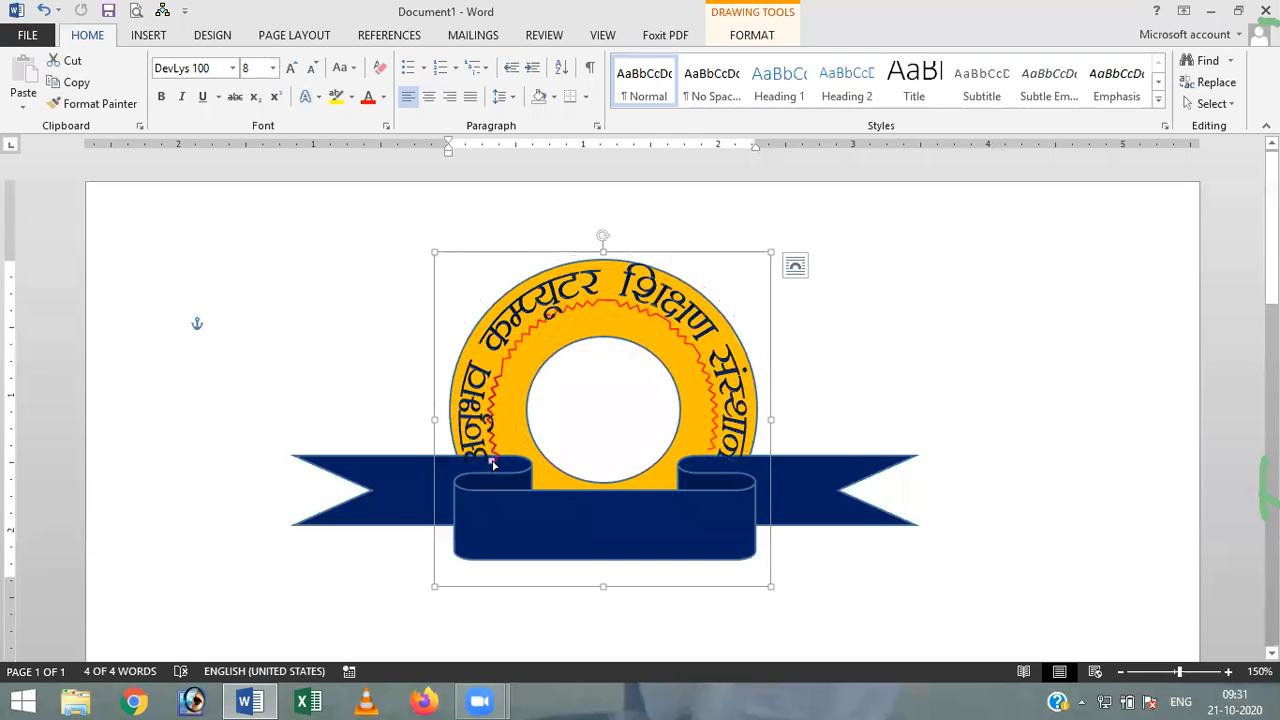
left_click_drag(492, 460, 489, 450)
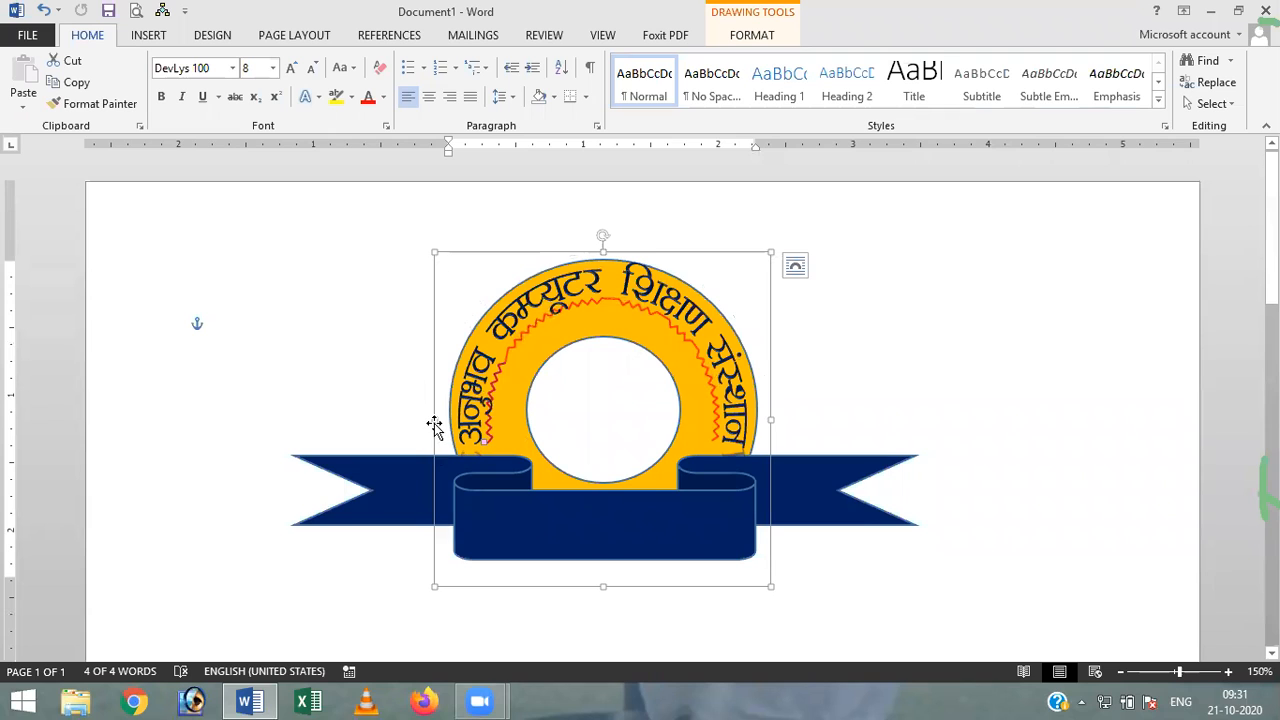
left_click_drag(436, 424, 445, 424)
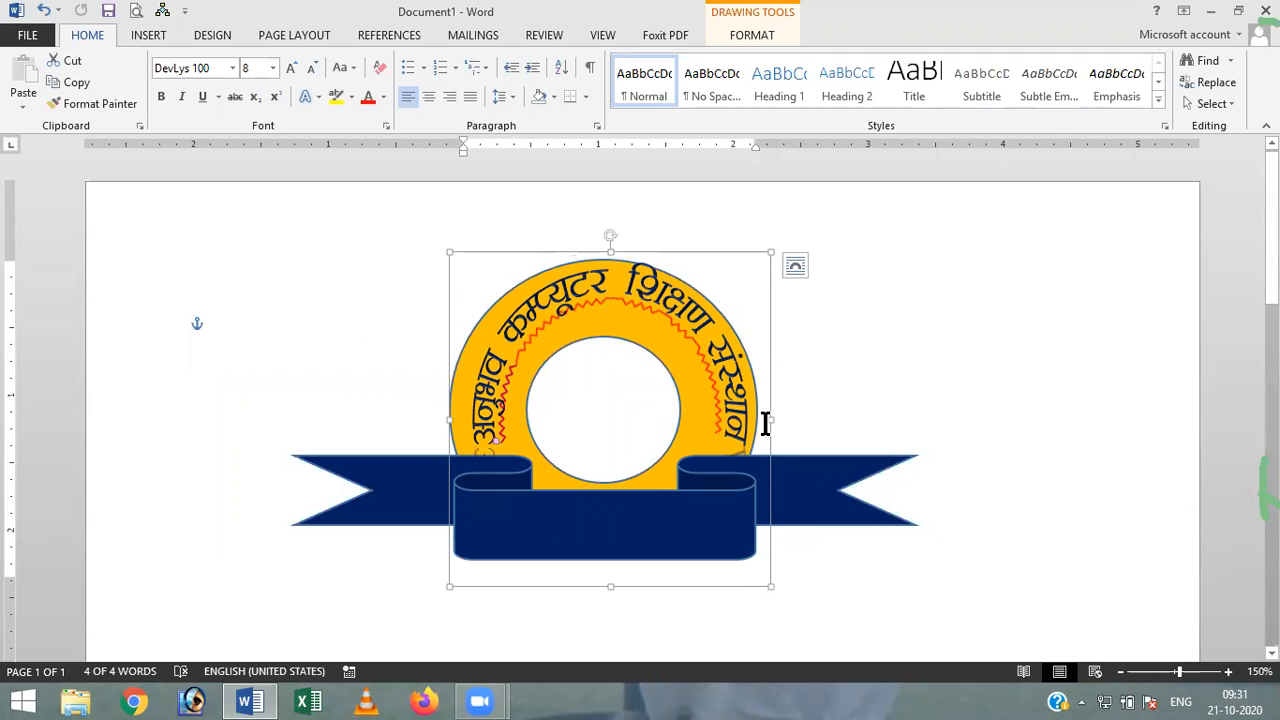
Step: Narrow the arched institute name's box to the donut's right edge and lower its top edge so the text sits inside the ring
left_click_drag(768, 420, 757, 420)
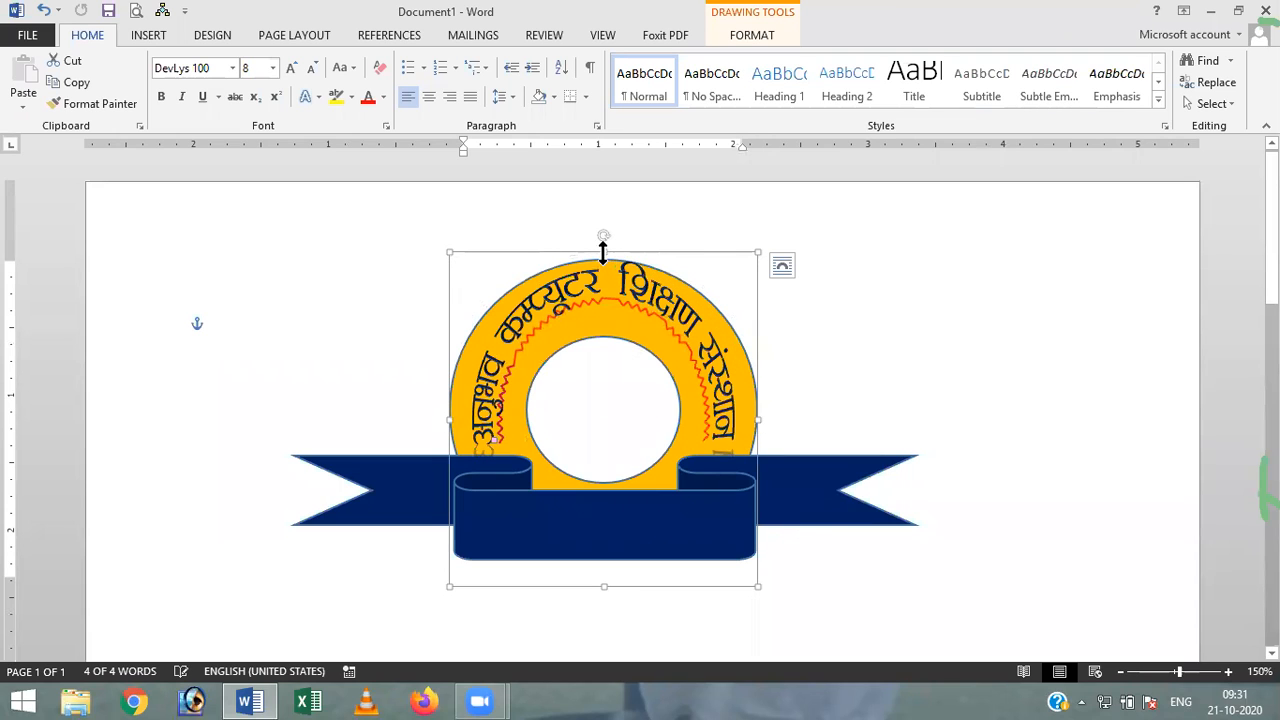
left_click_drag(604, 263, 605, 268)
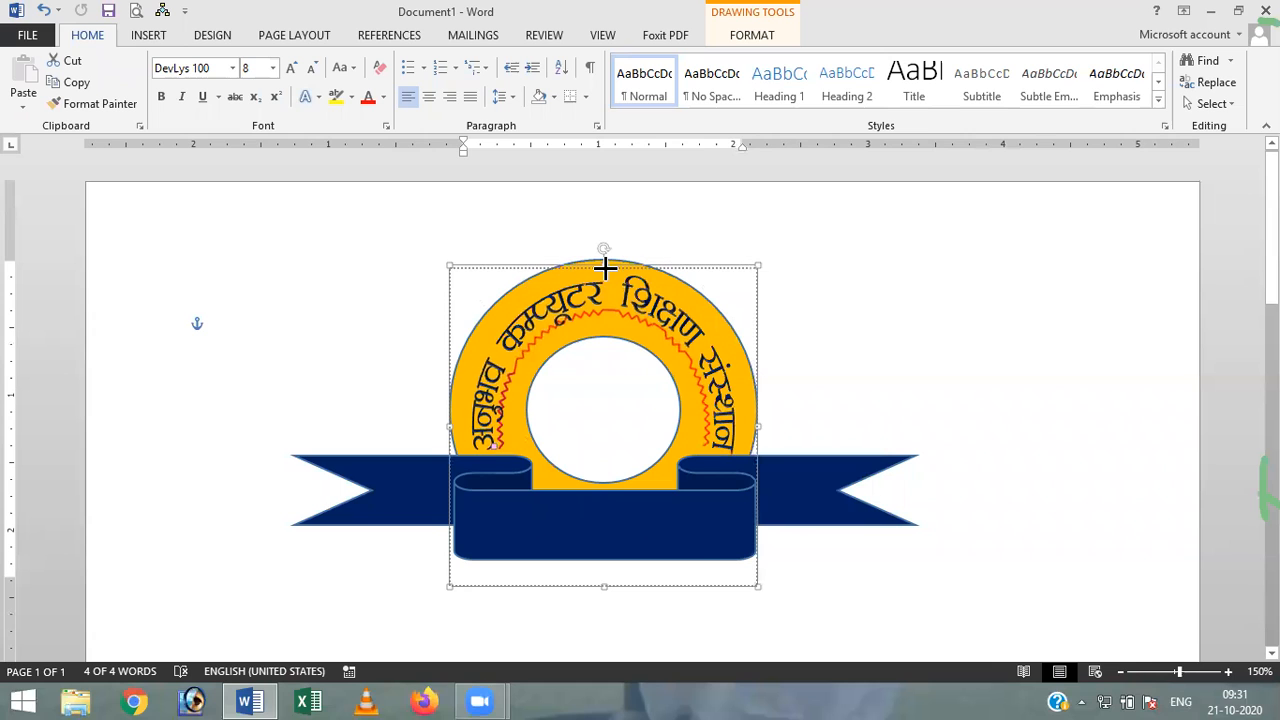
left_click(810, 368)
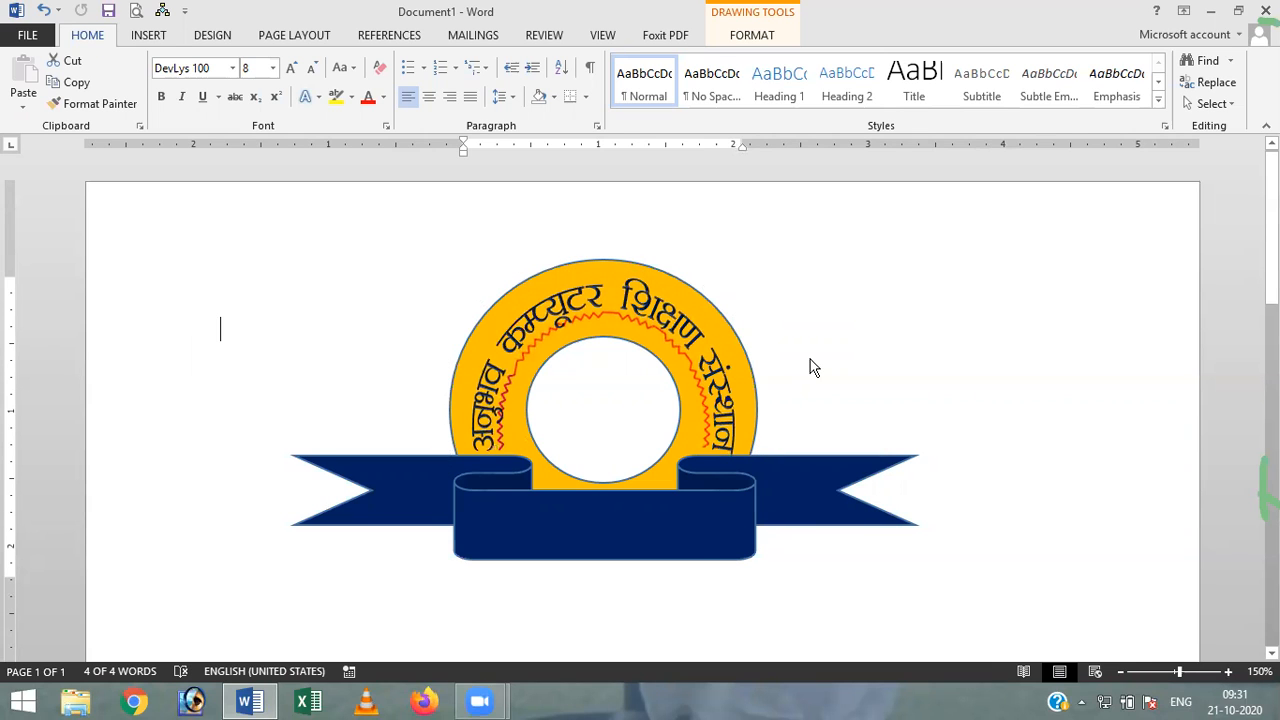
left_click(596, 297)
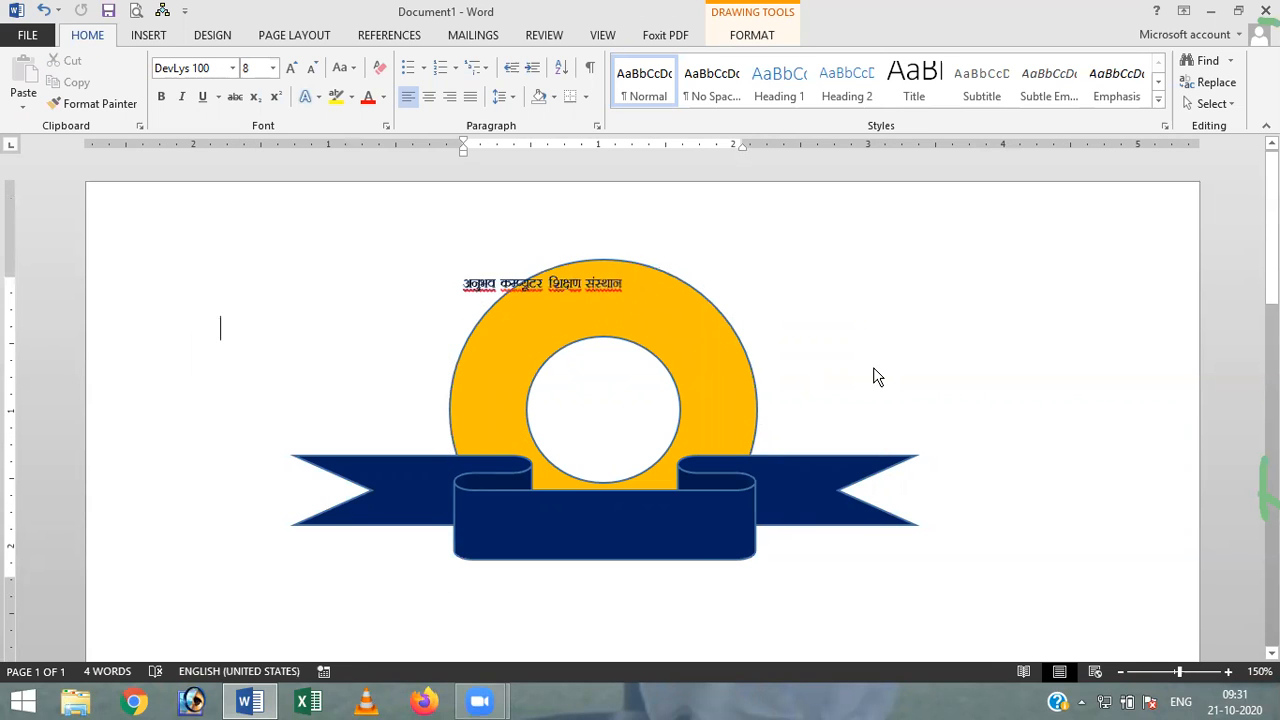
Step: Shorten the ribbon banner from its left end and center it across the bottom of the donut
left_click(591, 520)
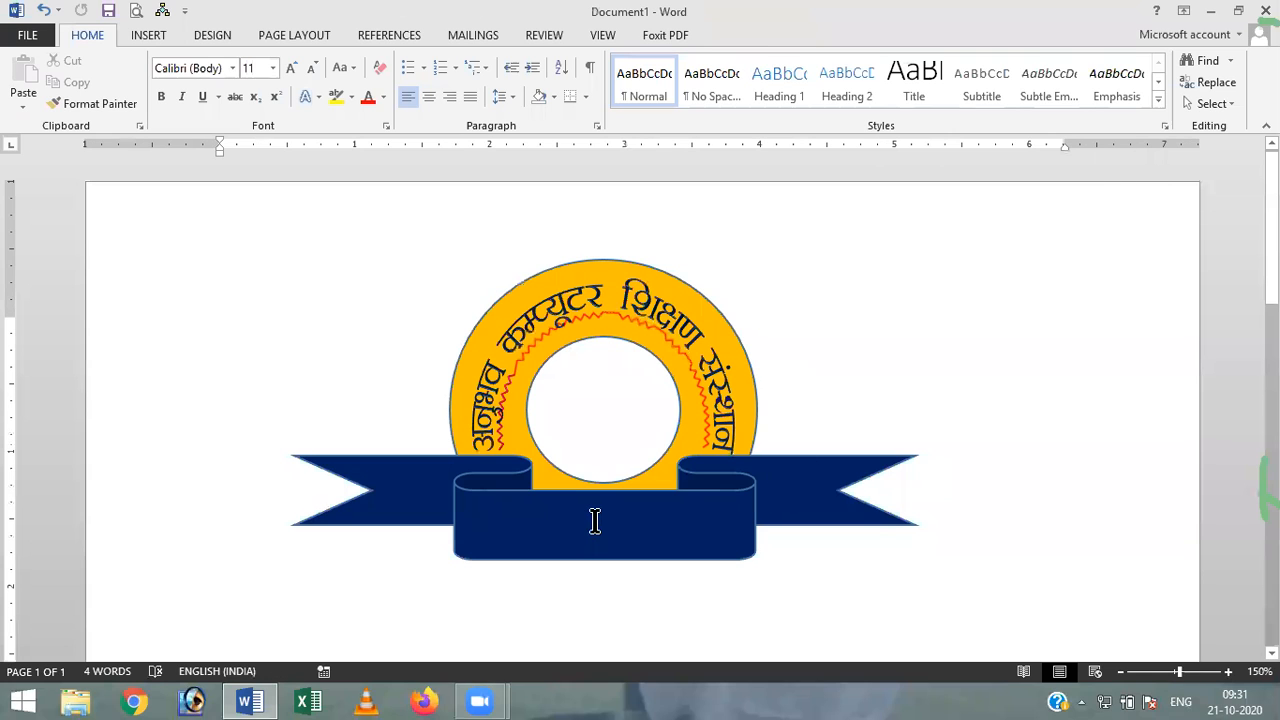
left_click(595, 520)
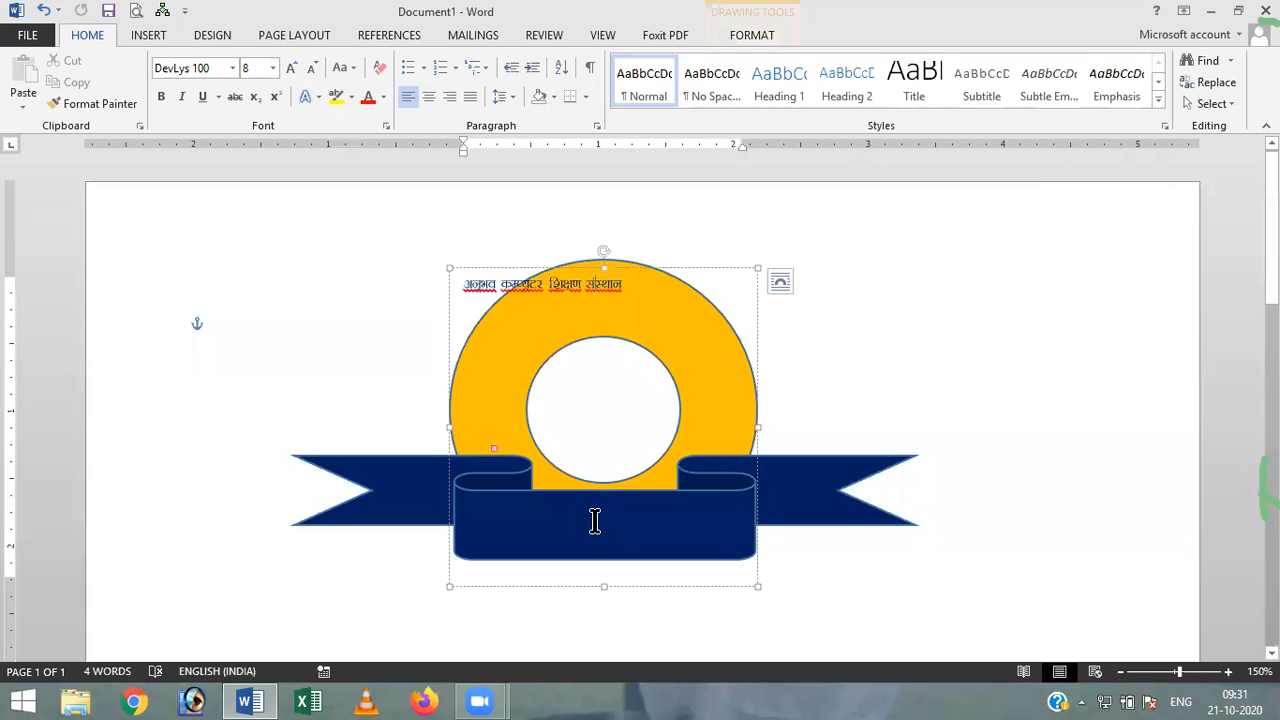
left_click(395, 487)
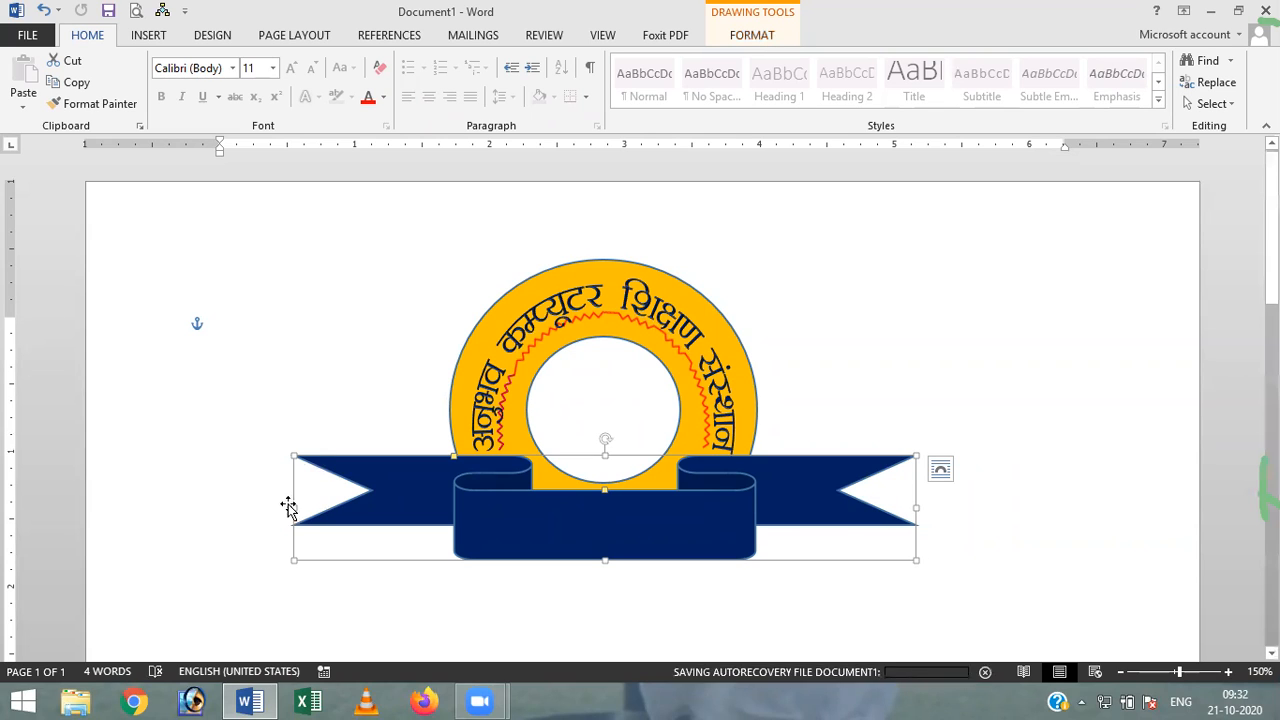
left_click_drag(294, 505, 354, 510)
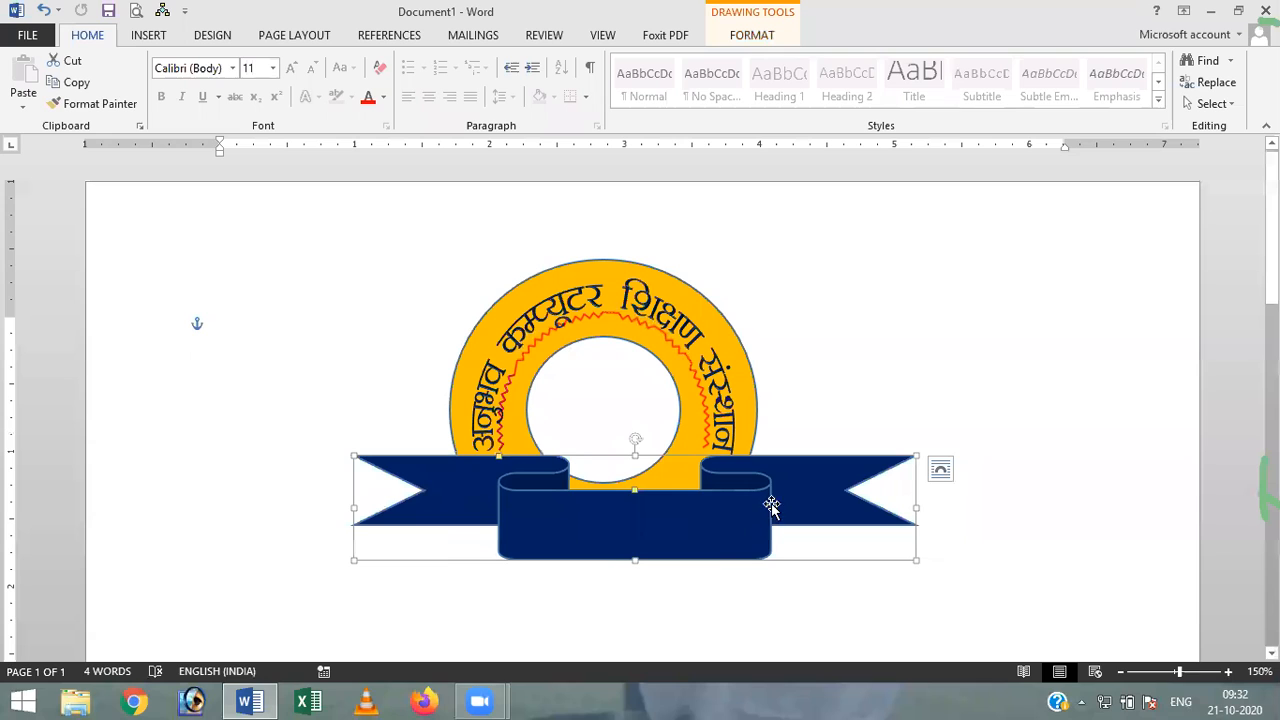
mouse_move(773, 473)
left_mouse_down()
mouse_move(749, 466)
mouse_move(760, 460)
mouse_move(758, 474)
left_mouse_up()
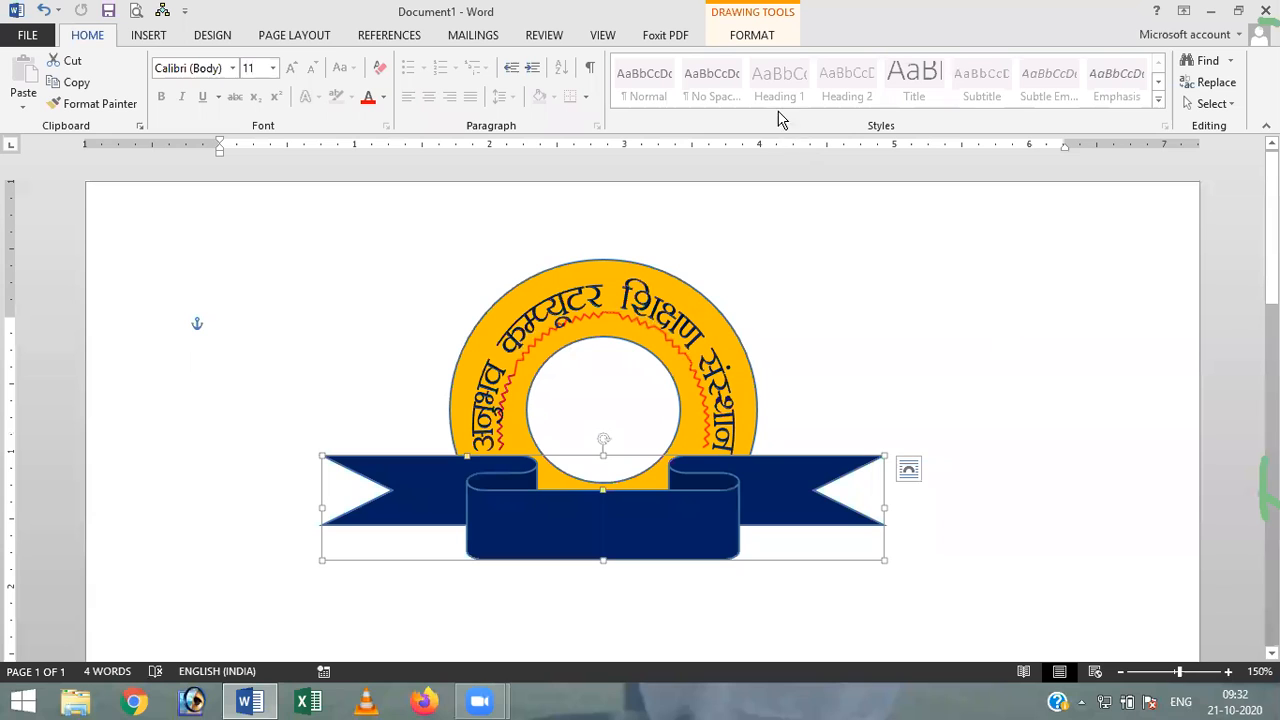
left_click(1020, 297)
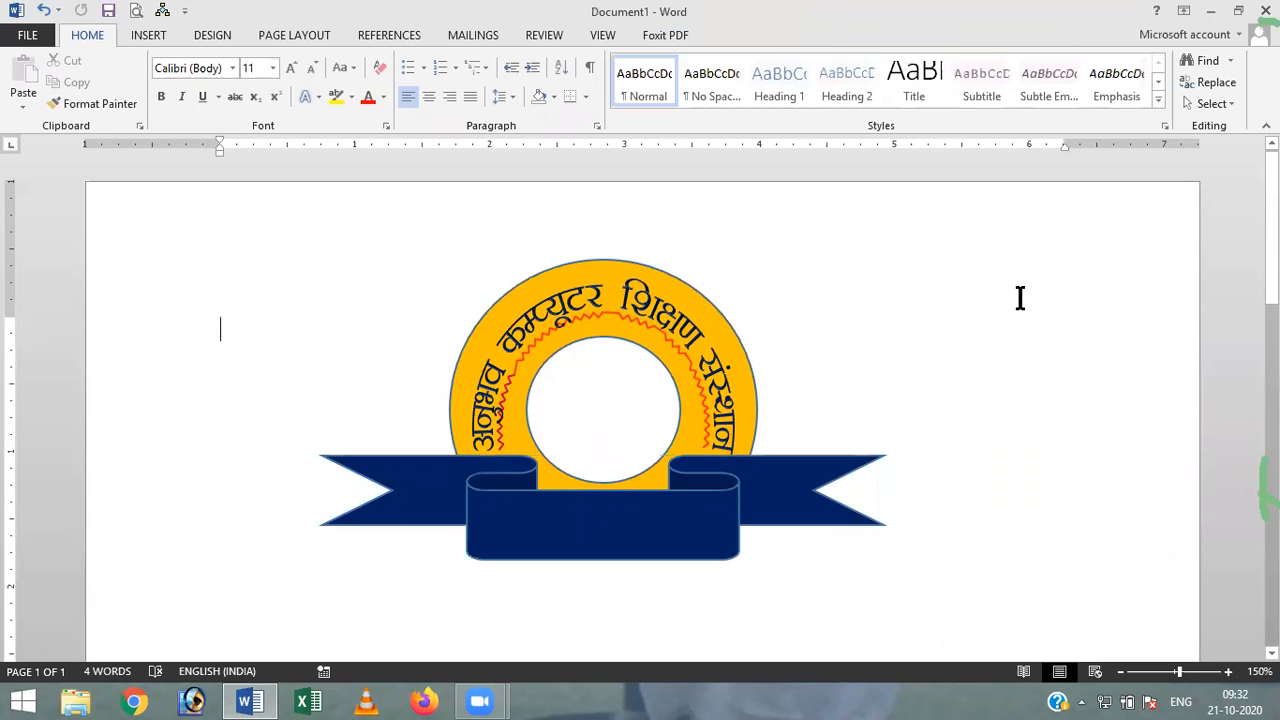
Step: Draw a cloud callout about 1.94" high and 2.22" wide beside the emblem and move it toward the page's upper right
left_click(150, 36)
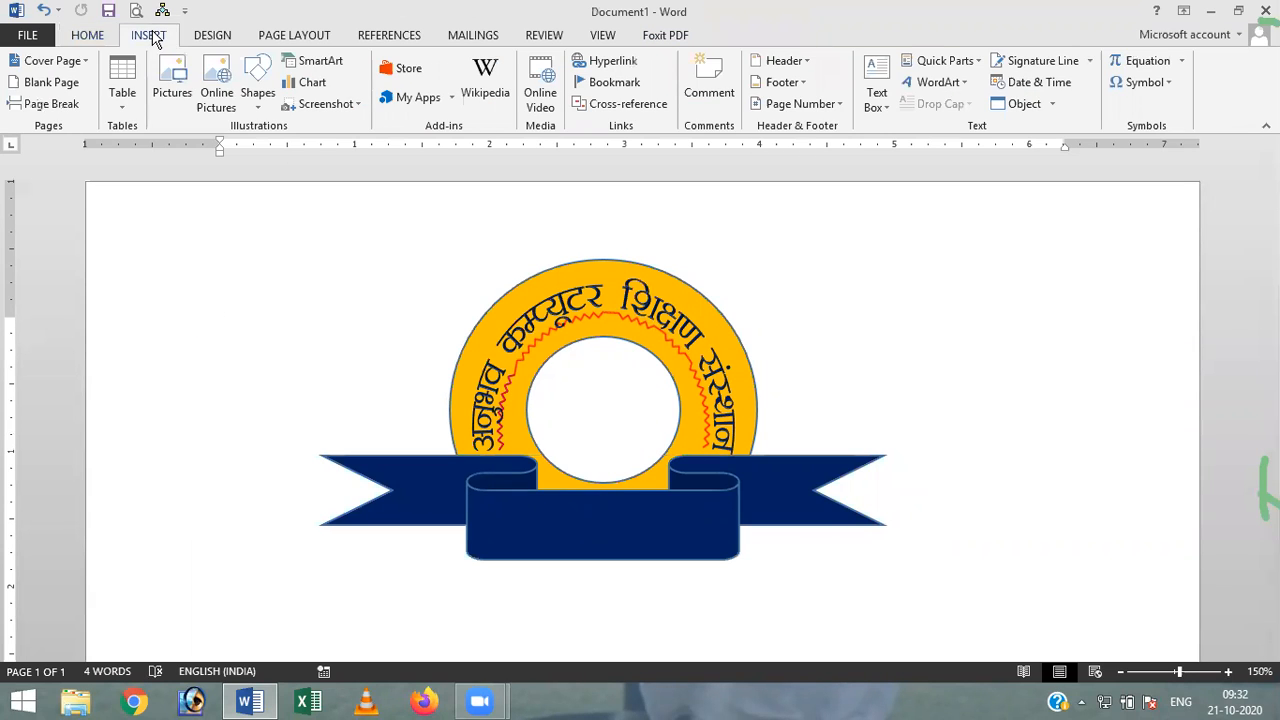
left_click(258, 100)
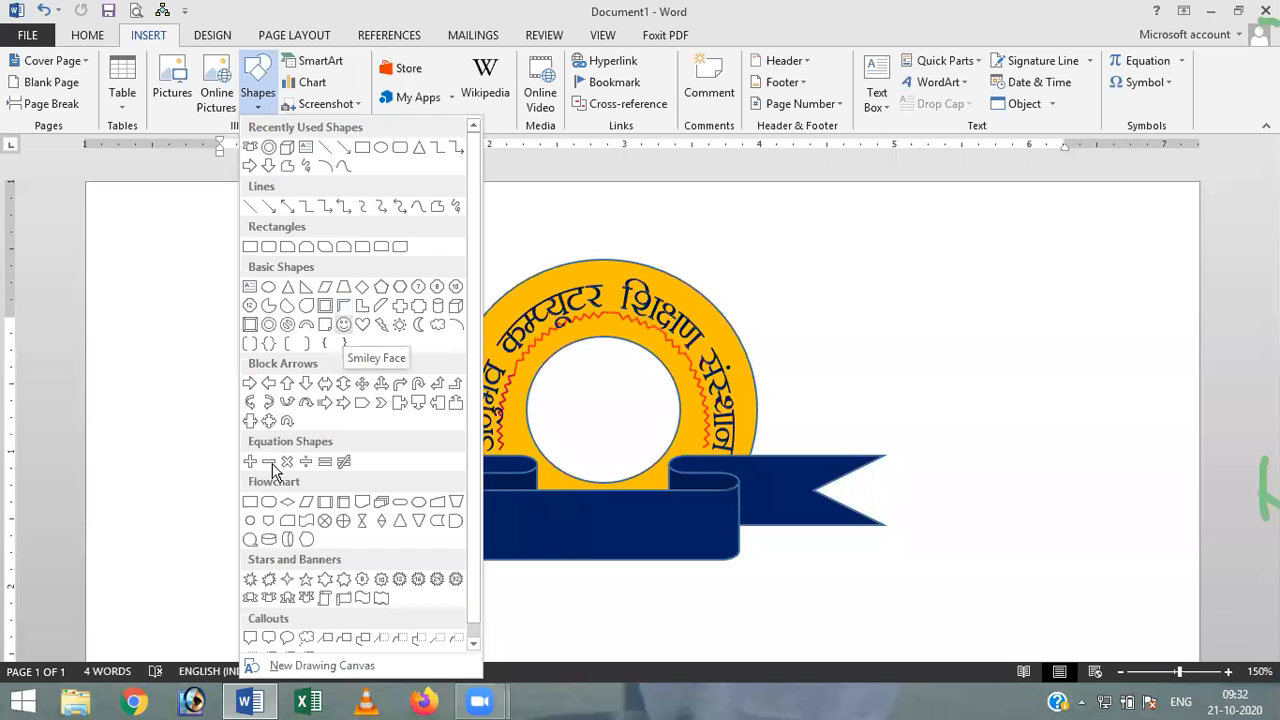
scroll(341, 470, "down", 1)
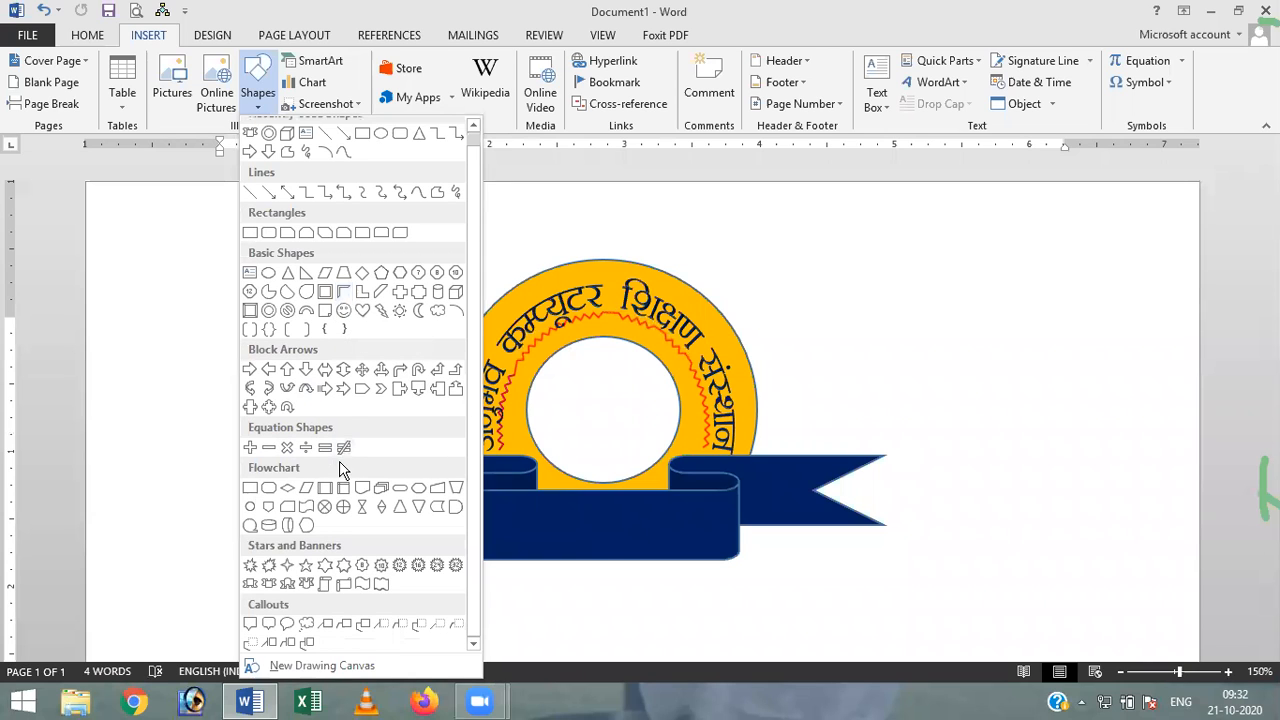
left_click(306, 630)
left_click_drag(780, 291, 1083, 531)
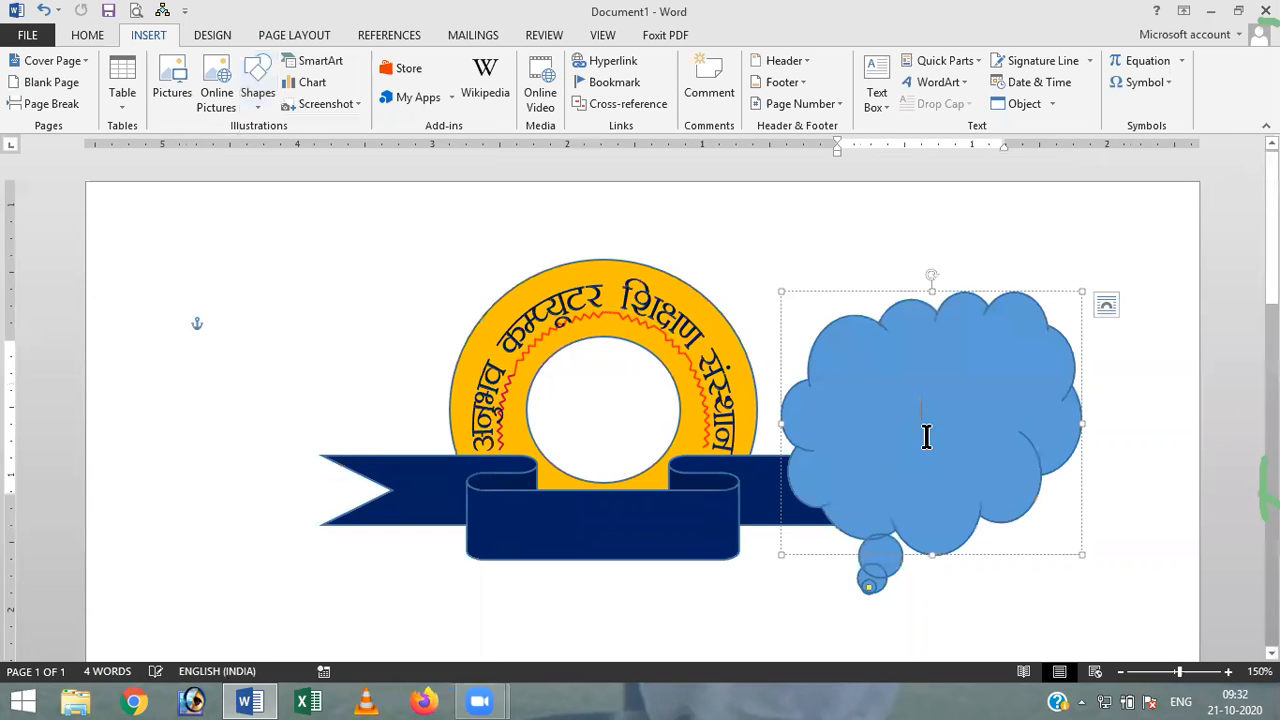
left_click_drag(938, 310, 1003, 234)
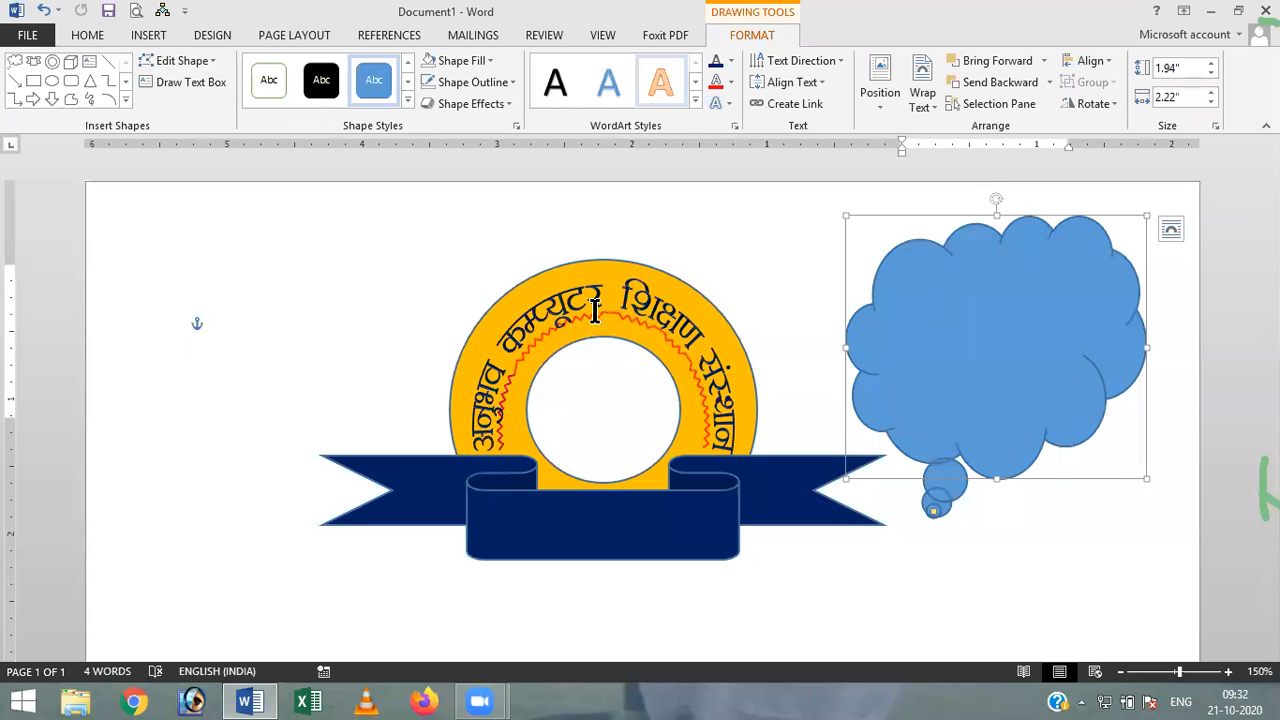
Step: Delete the cloud callout, the donut, the arched text and the ribbon banner to empty the page
key("Delete")
left_click(605, 263)
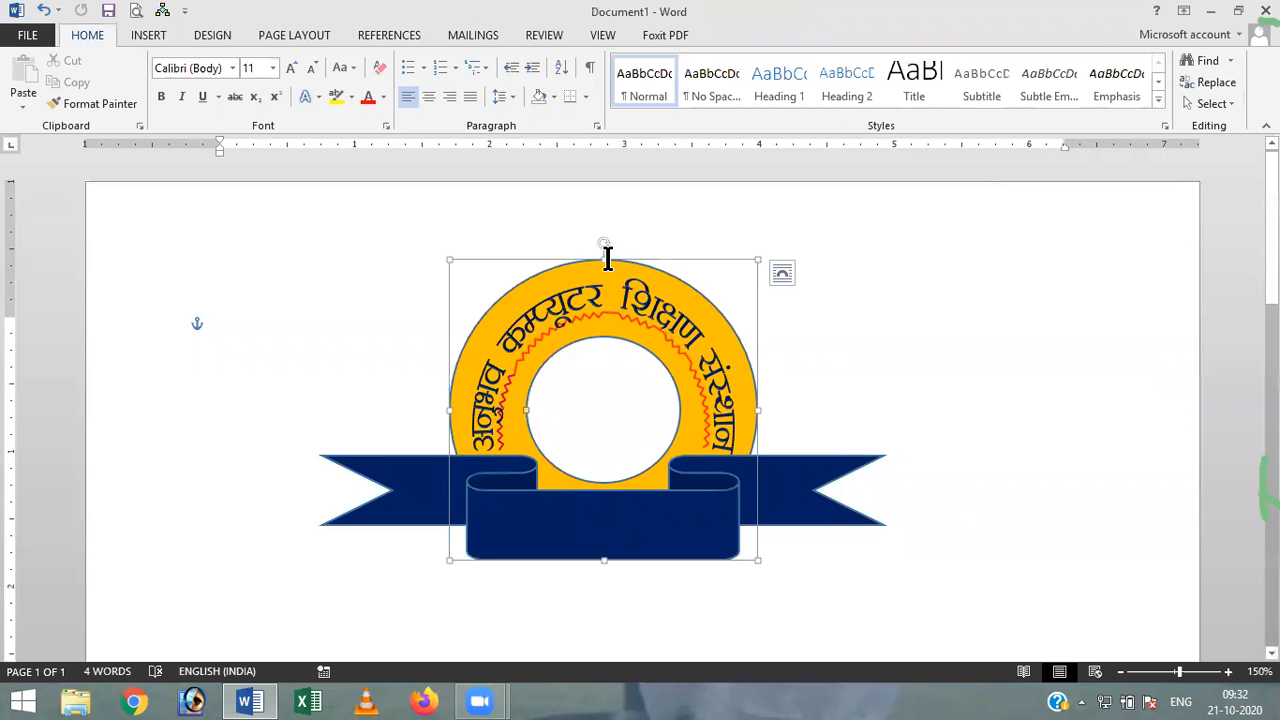
key("Delete")
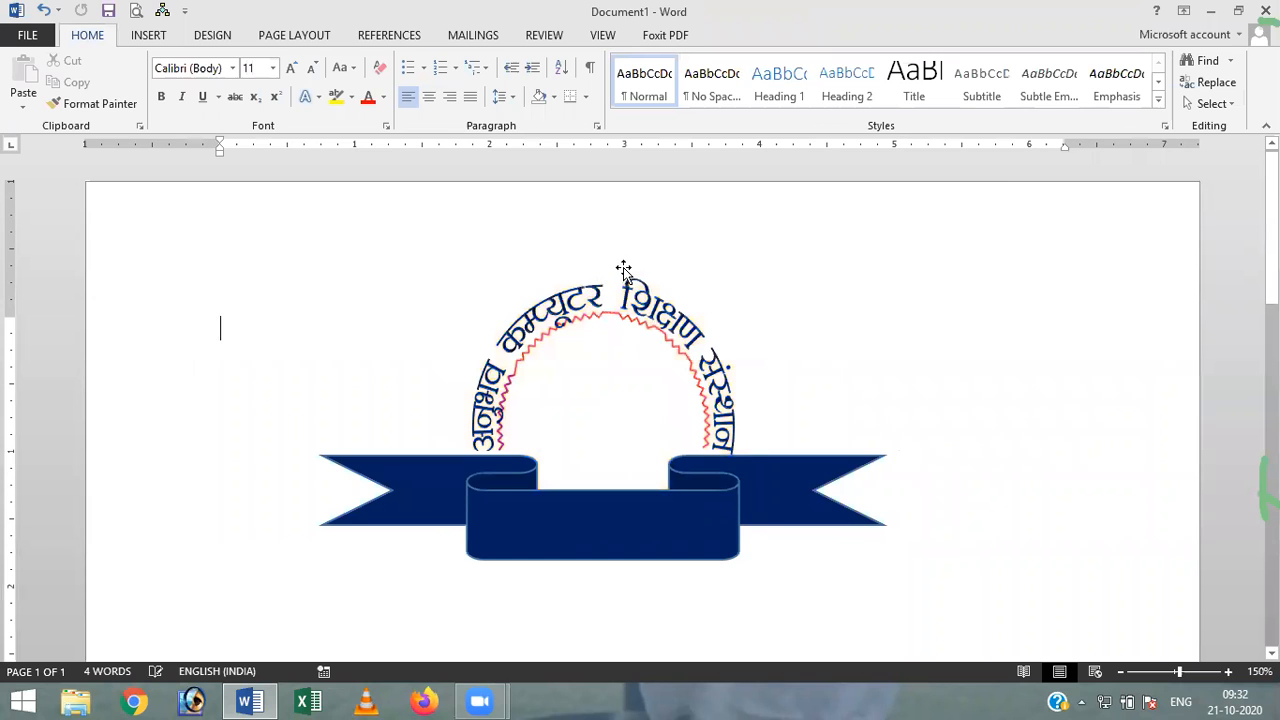
left_click(624, 269)
key("Delete")
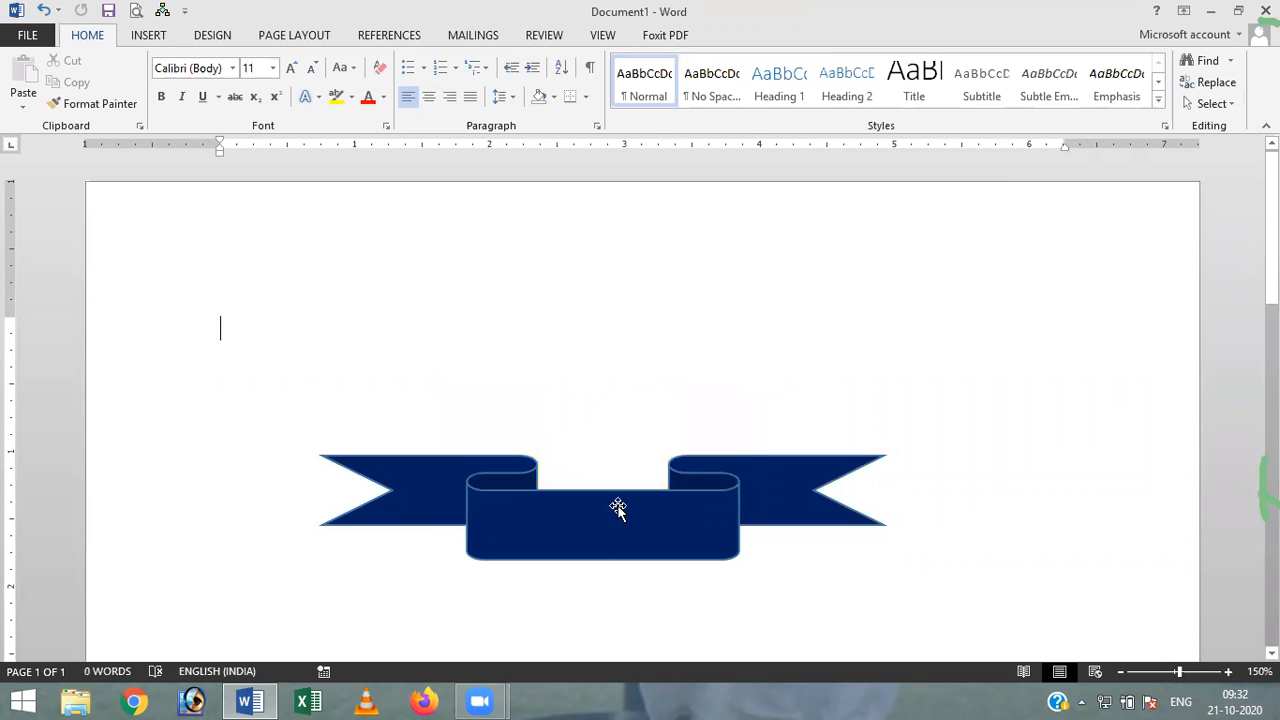
left_click(618, 511)
key("Delete")
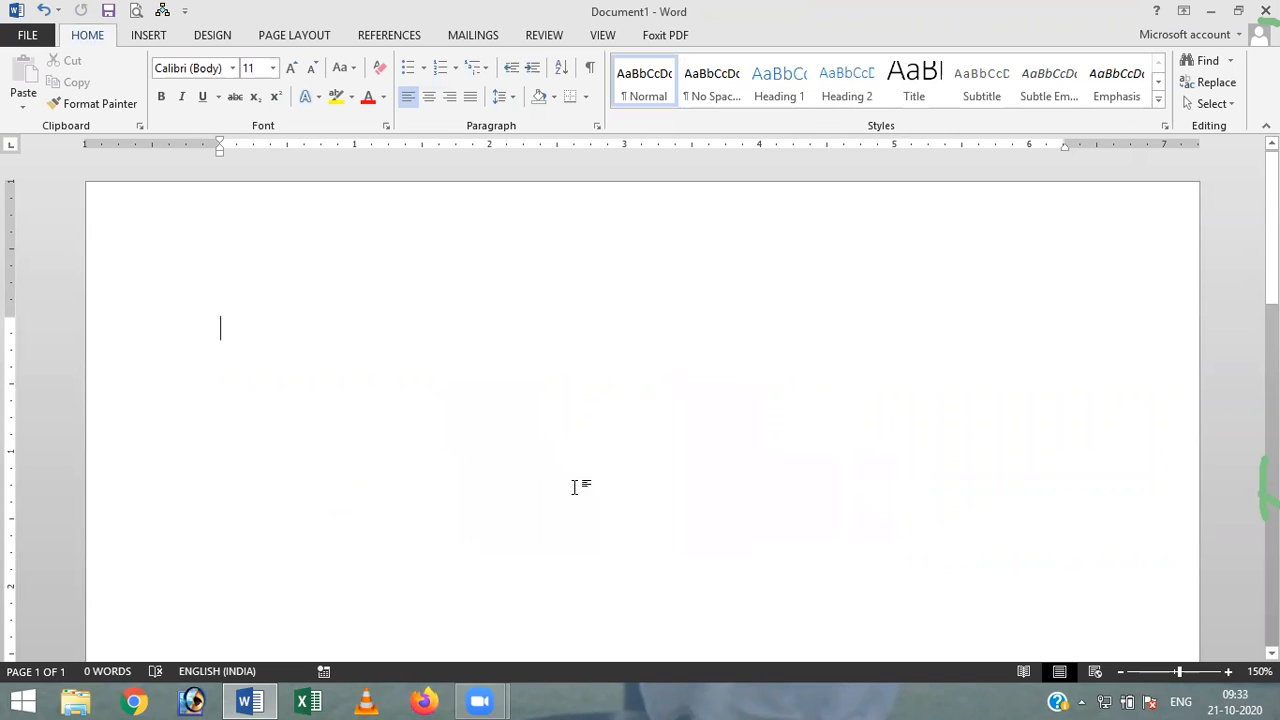
Step: Insert a Hierarchy List SmartArt graphic on the blank page
left_click(146, 38)
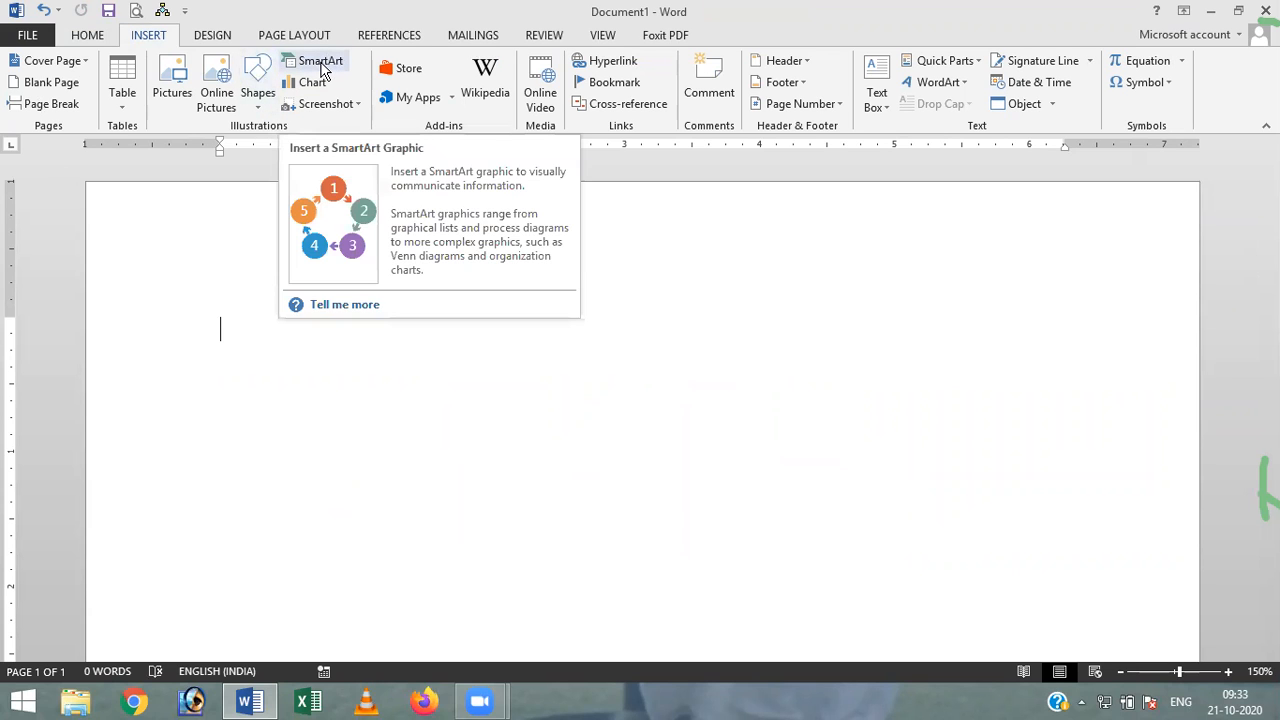
left_click(323, 66)
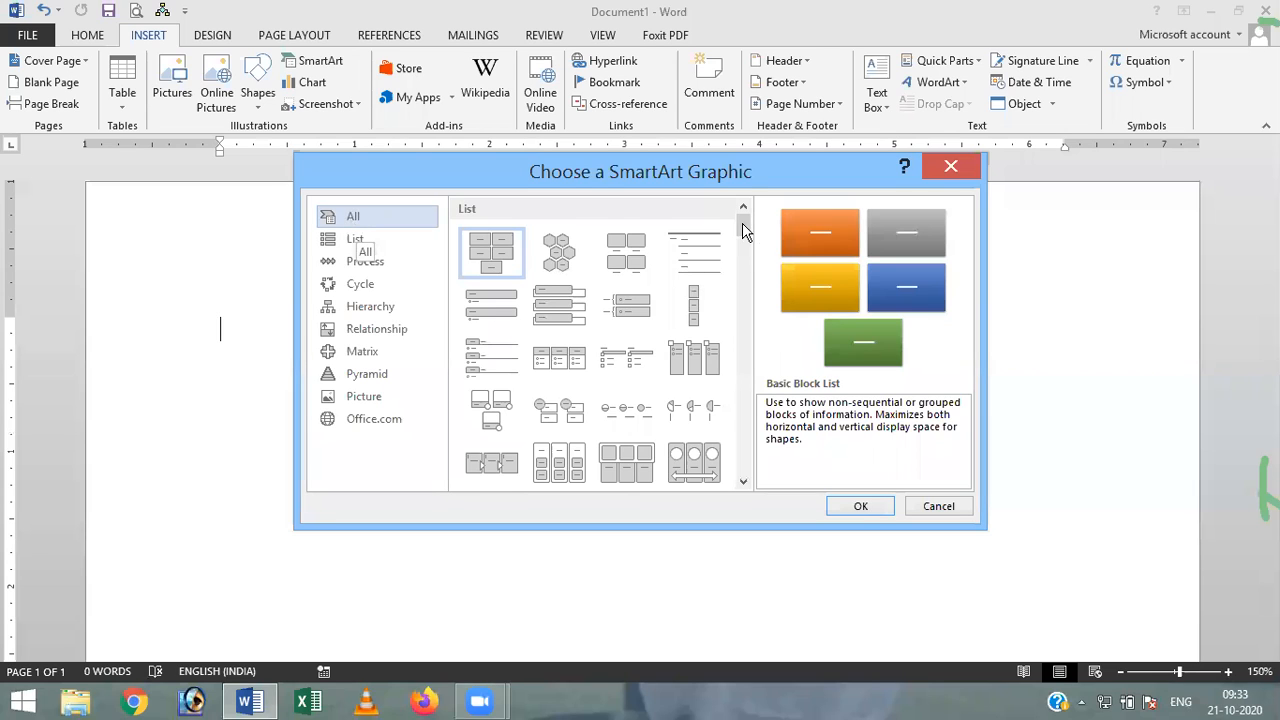
left_click_drag(742, 229, 742, 231)
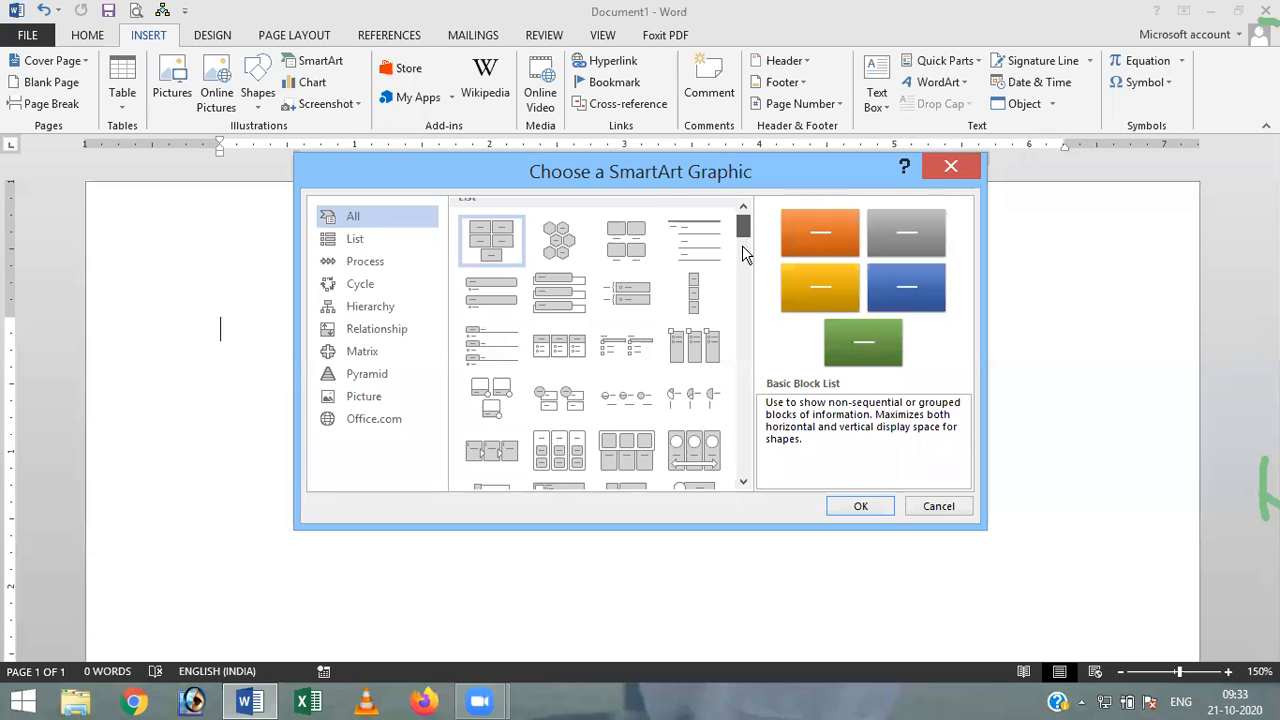
left_click(742, 245)
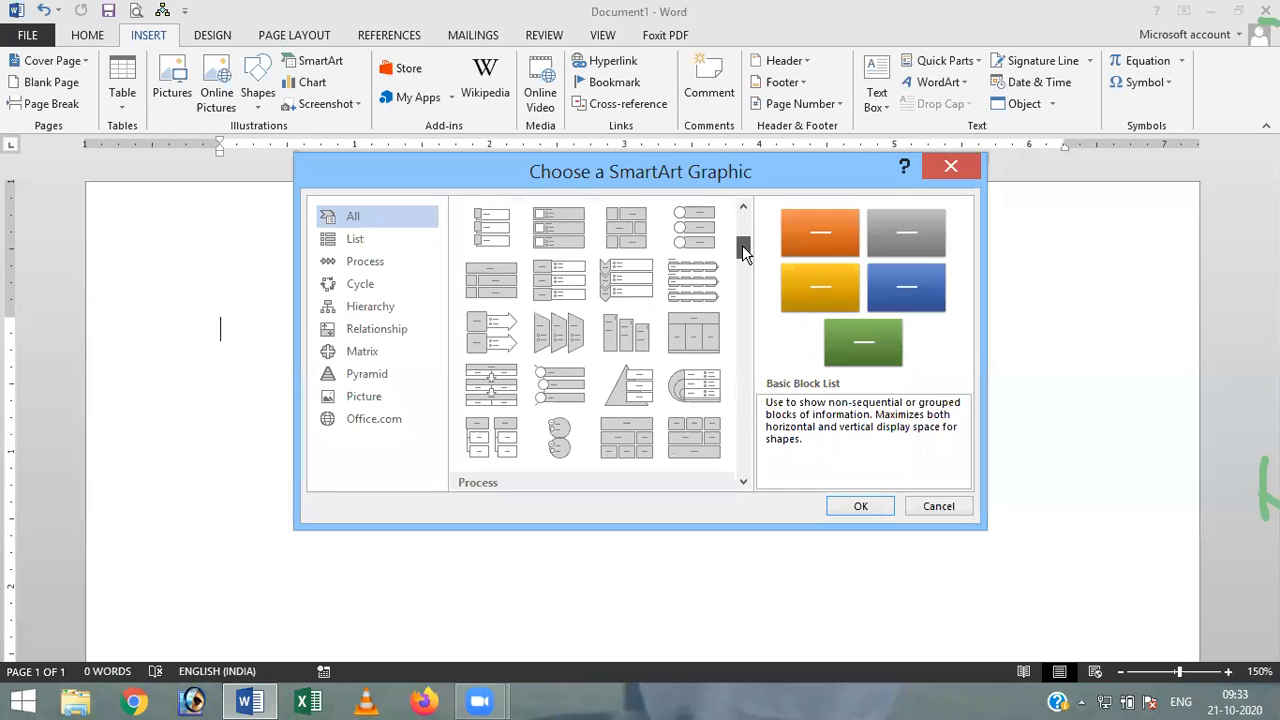
left_click(494, 440)
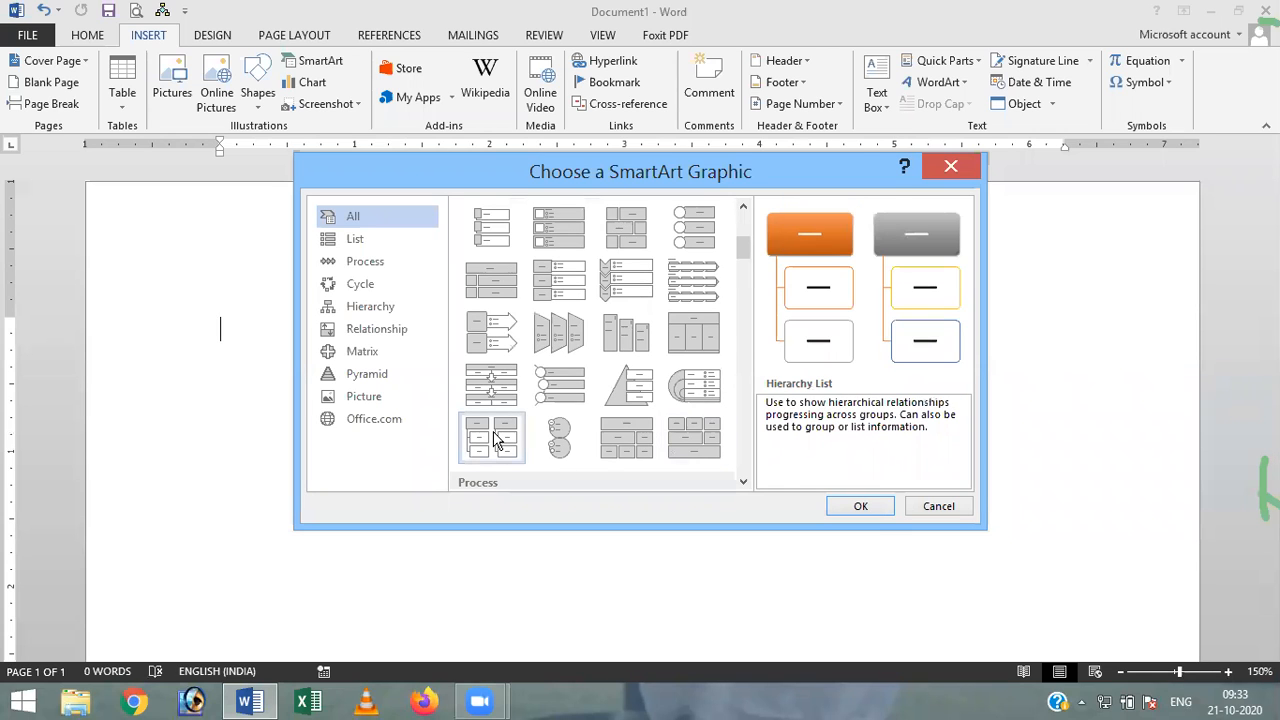
left_click(858, 506)
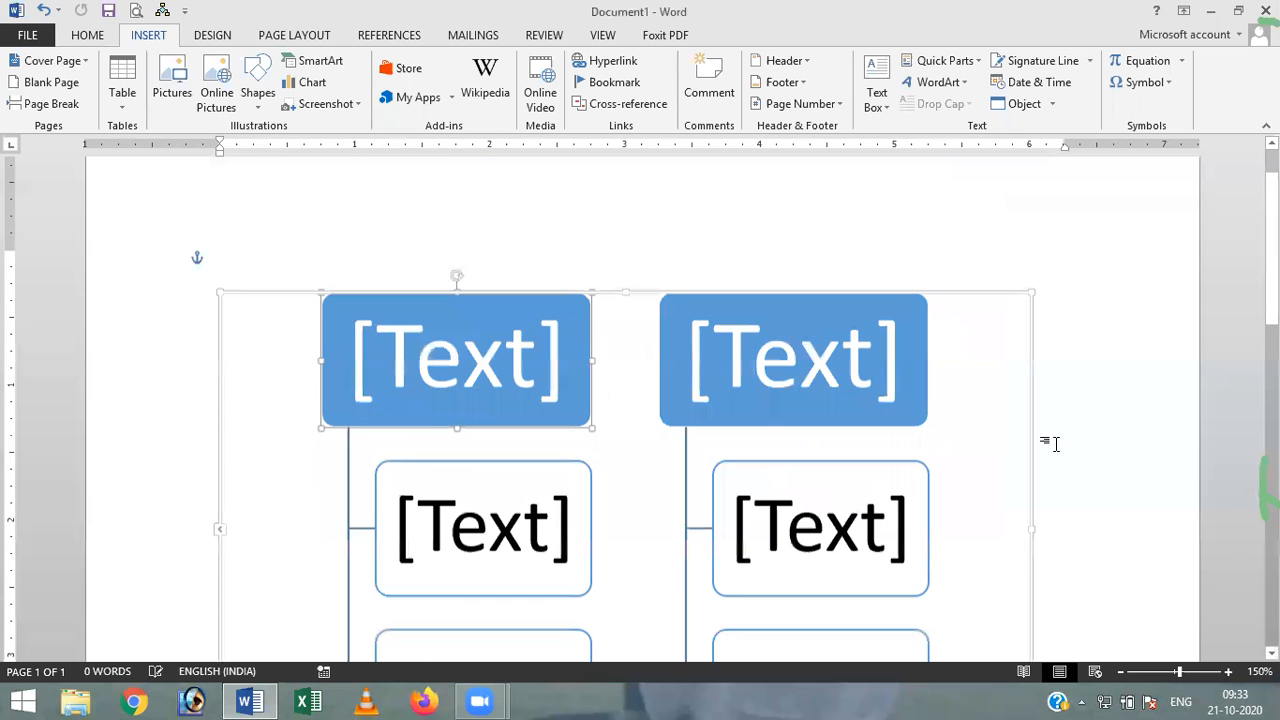
Step: Label the SmartArt's two heading boxes "home" and "game"
scroll(1050, 443, "down", 3)
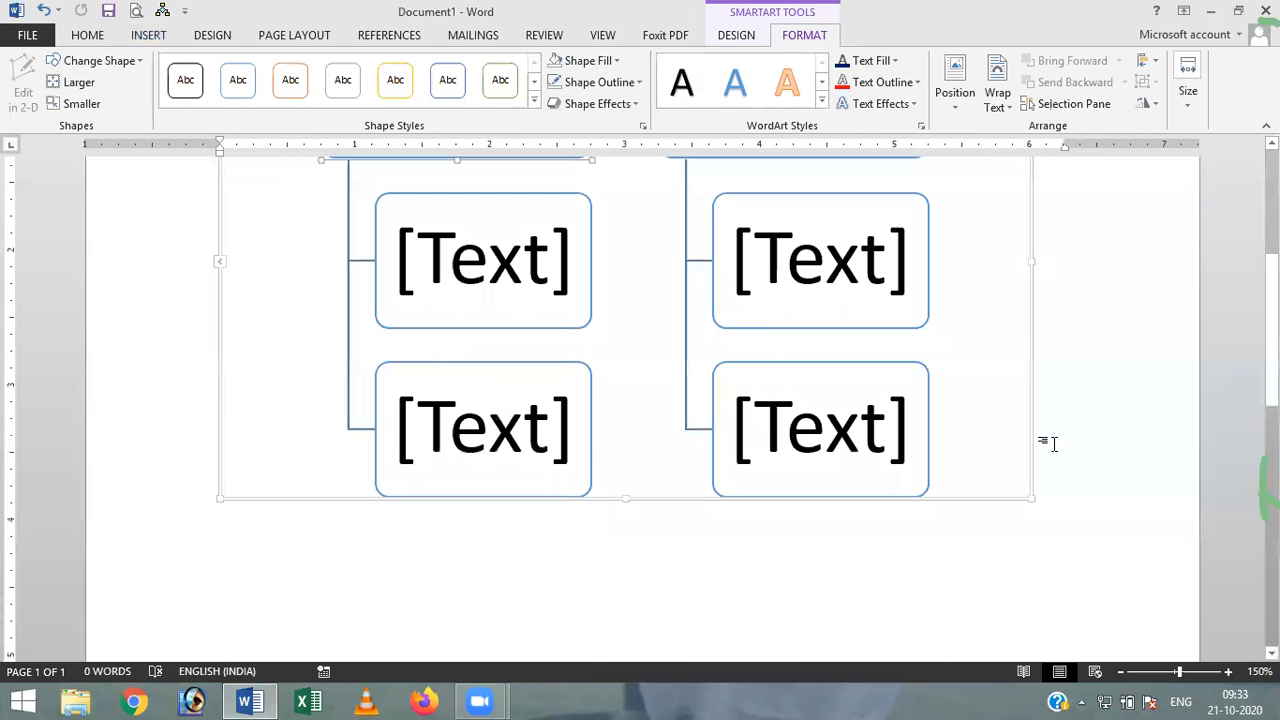
scroll(1050, 443, "up", 3)
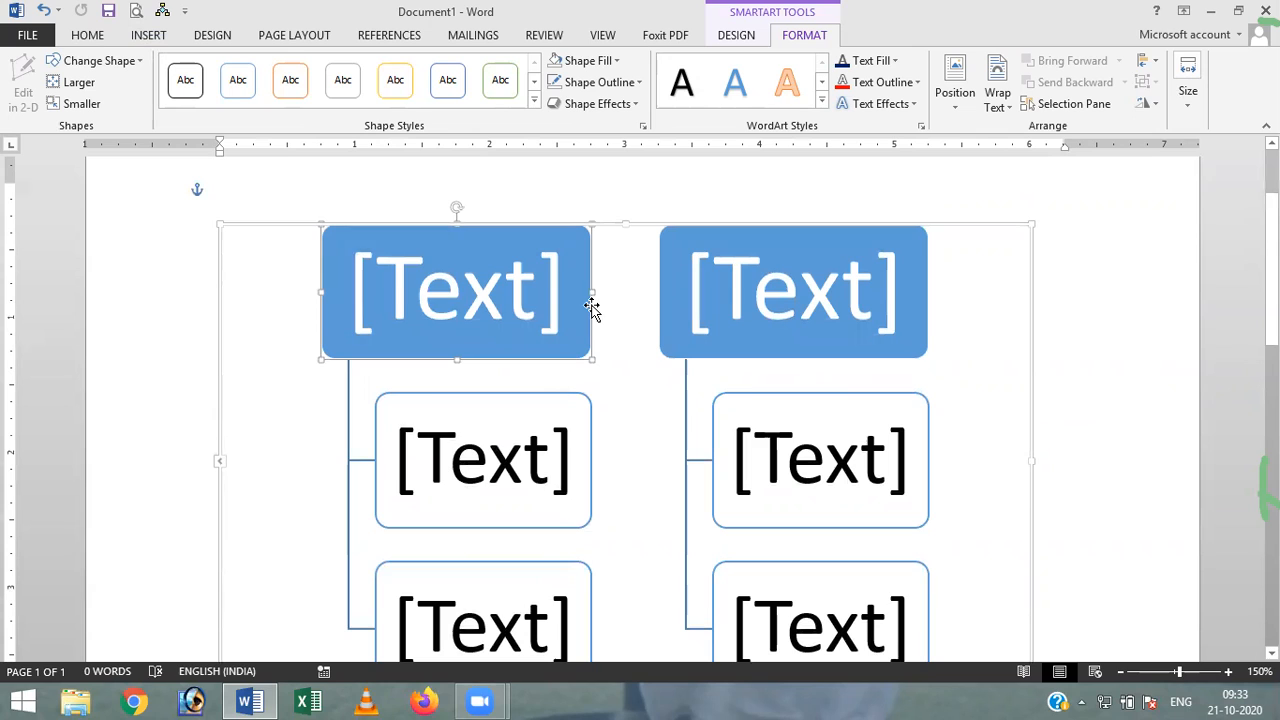
left_click(464, 294)
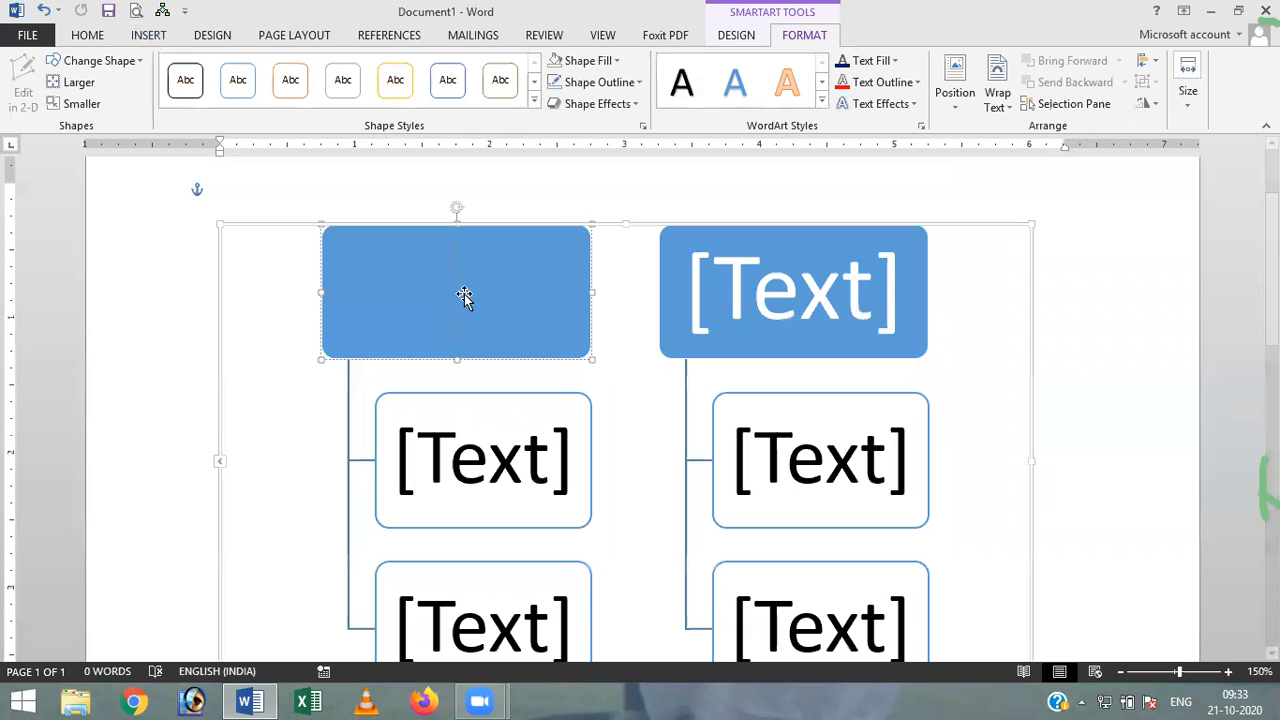
type("home")
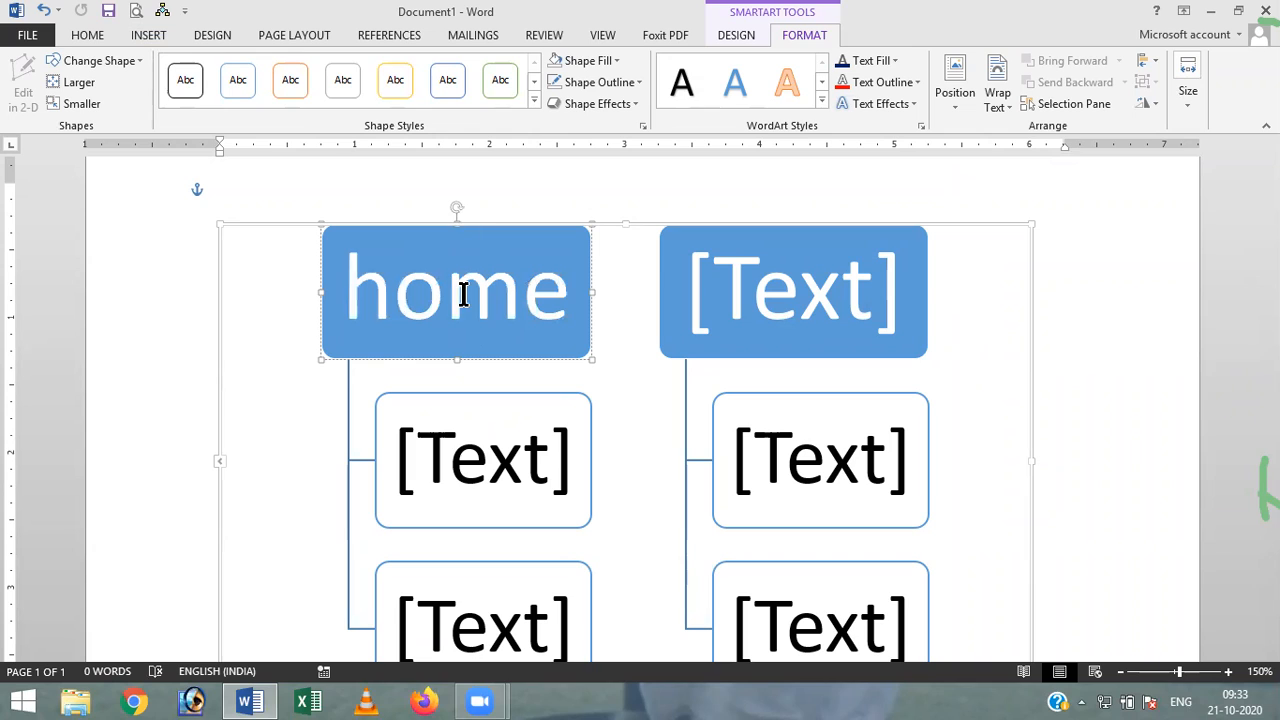
left_click(790, 312)
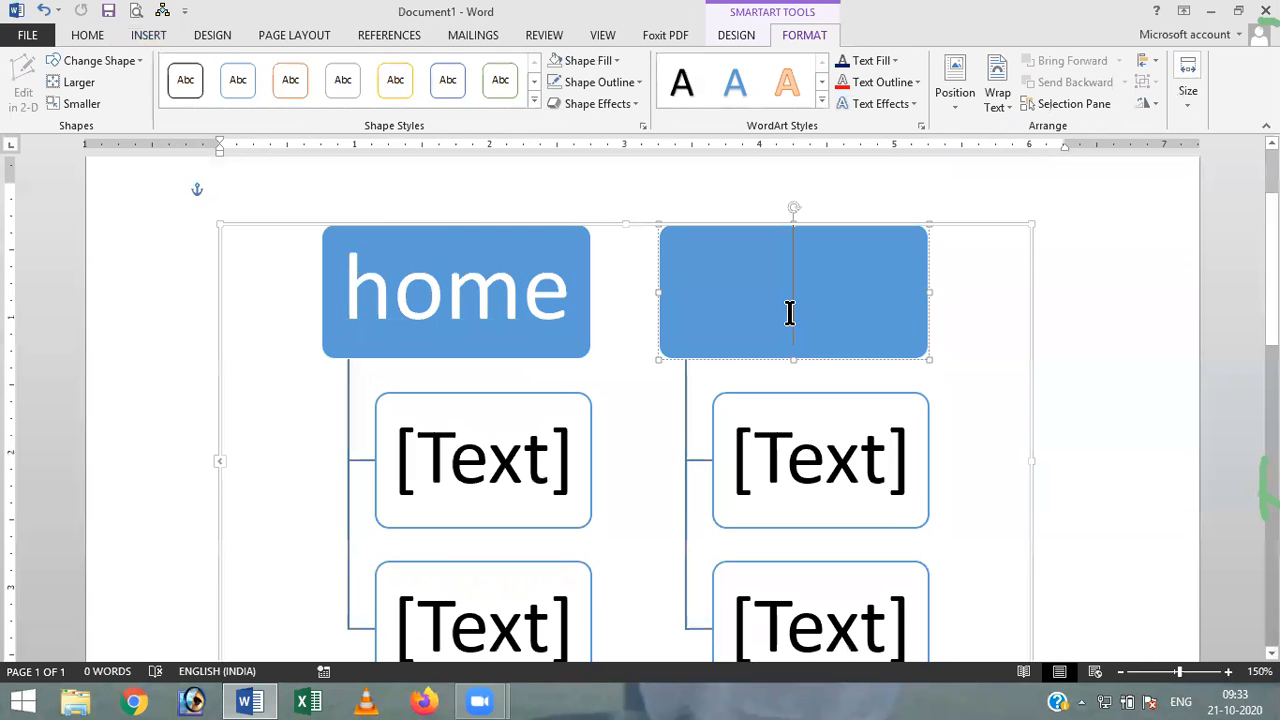
type("game")
Step: Fill the first sub-box under the home heading with "nice" and the one under the game heading with "tree"
left_click(511, 455)
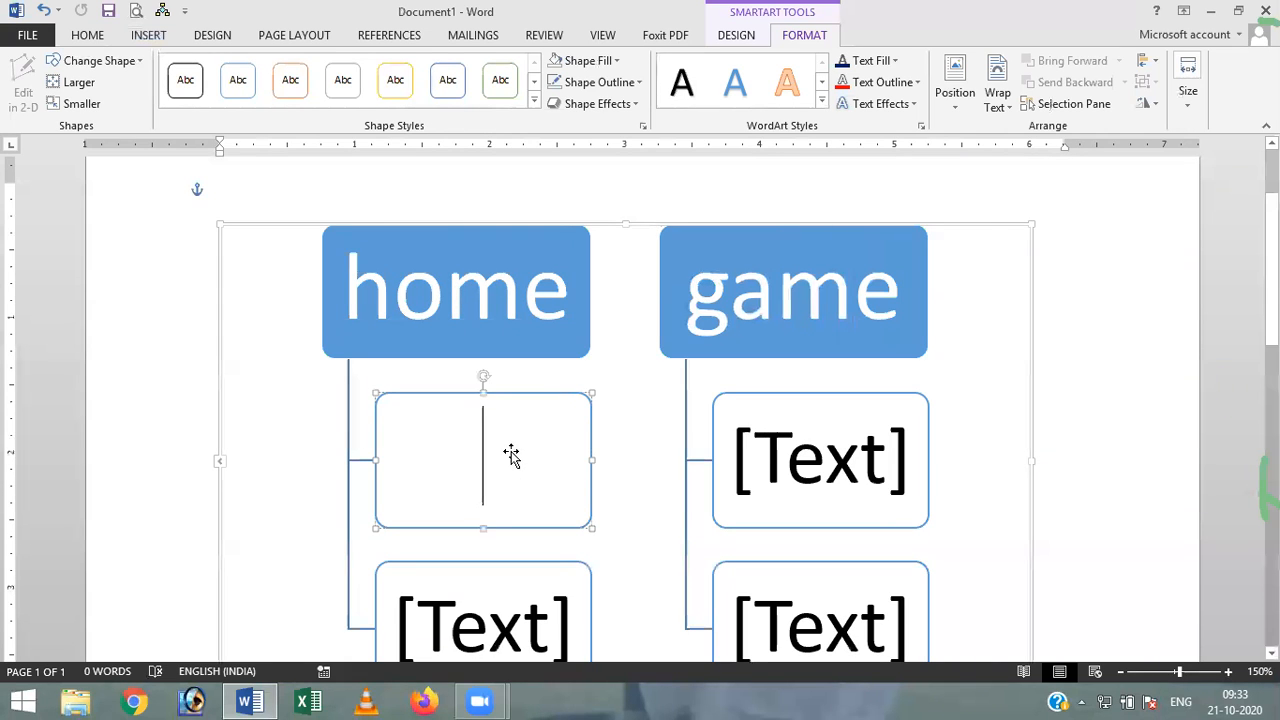
type("nice")
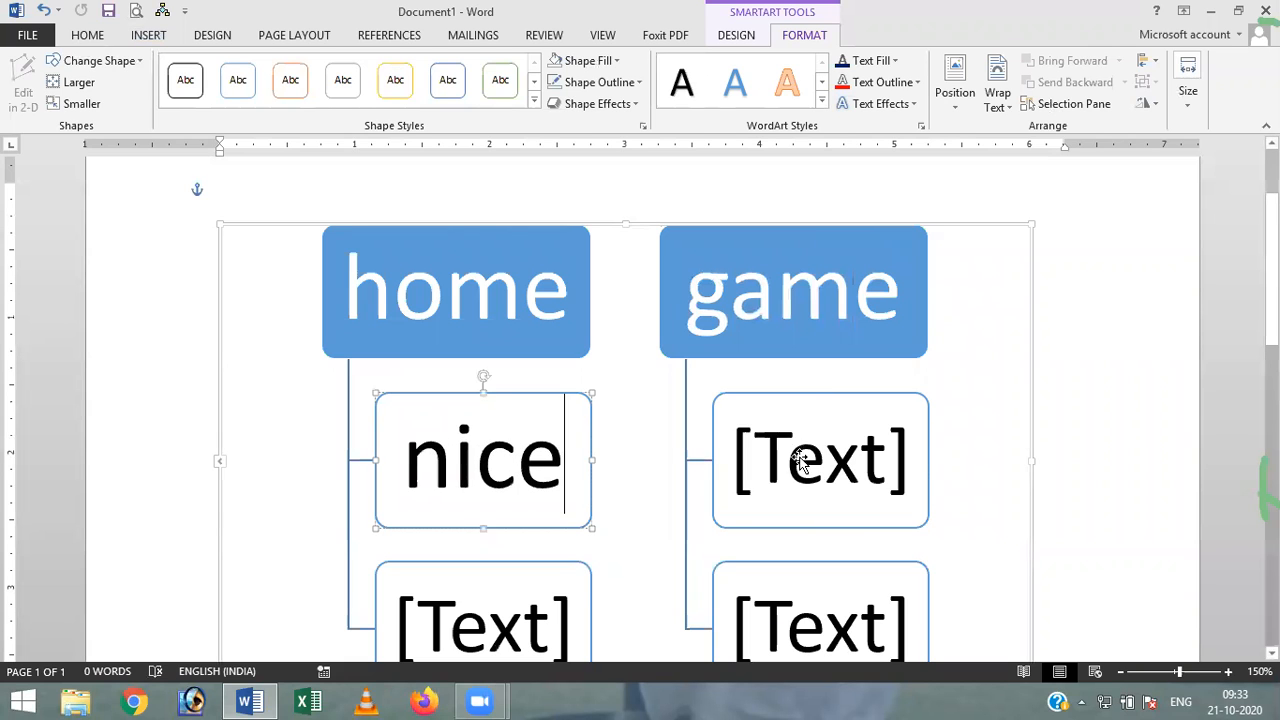
left_click(800, 460)
type("tree")
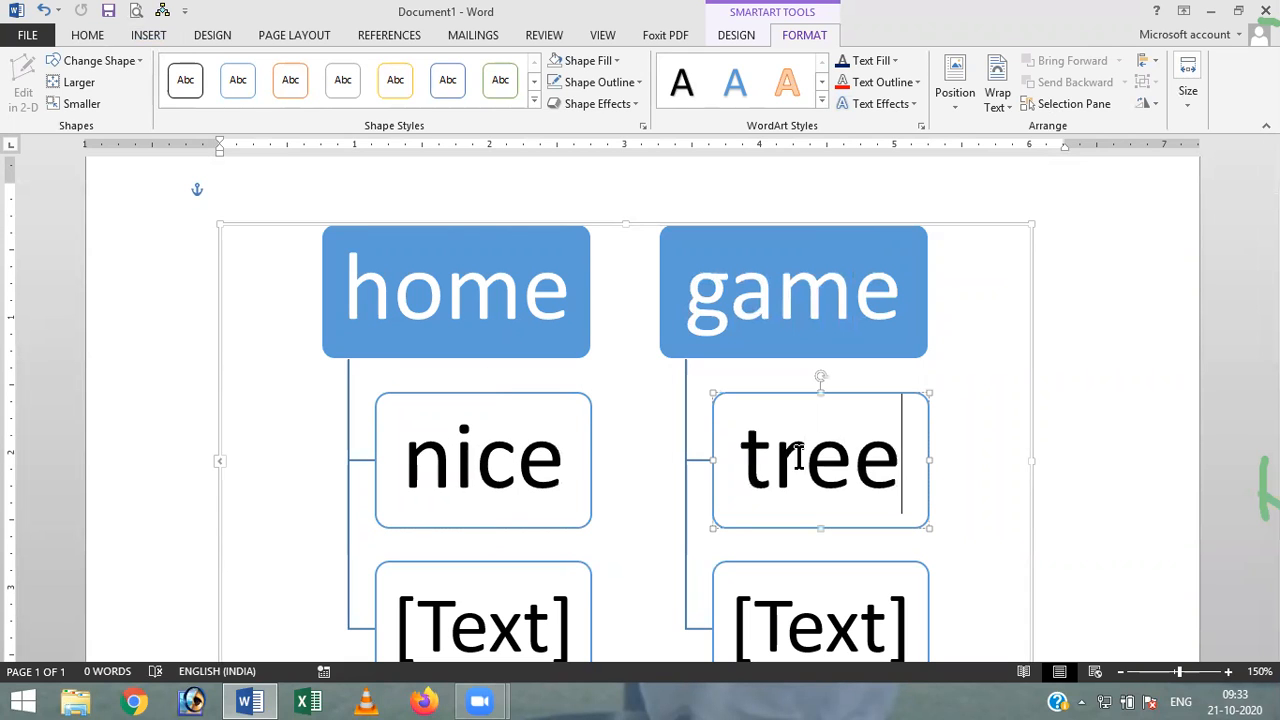
Step: Fill the second sub-box under the home heading with "rate" and the one under the game heading with "owl"
scroll(724, 480, "down", 1)
scroll(724, 480, "down", 1)
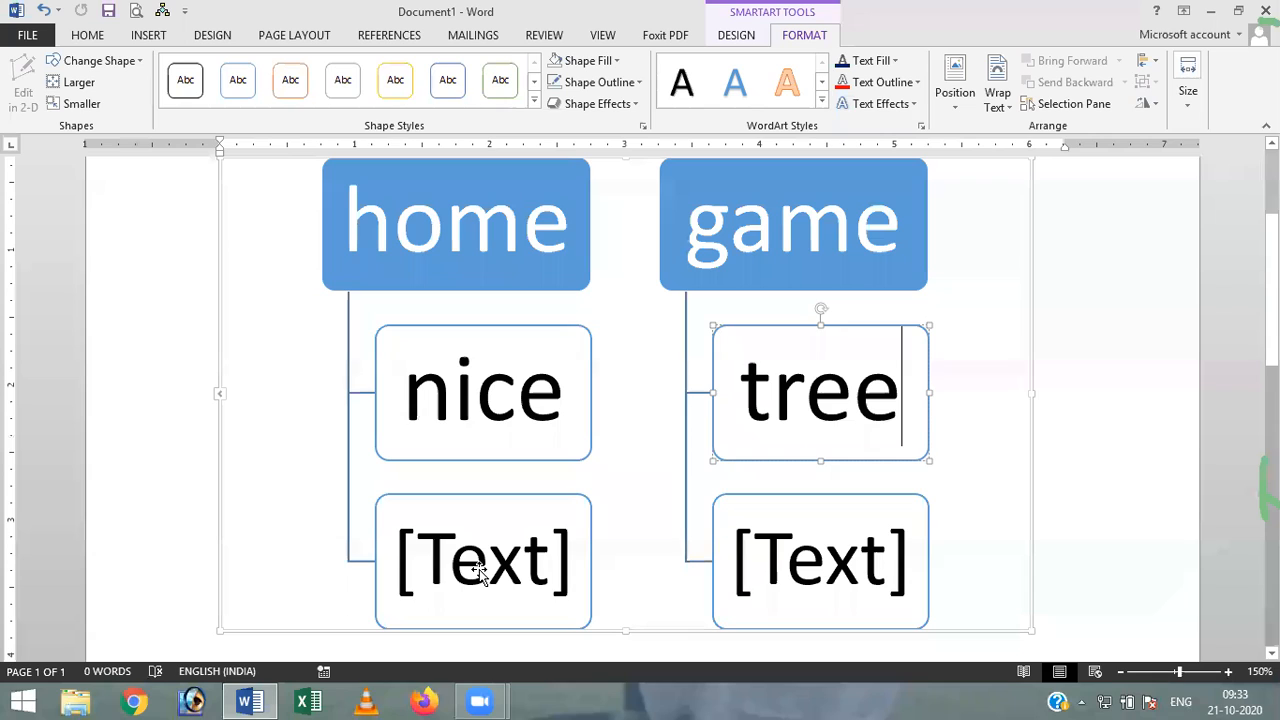
left_click(480, 569)
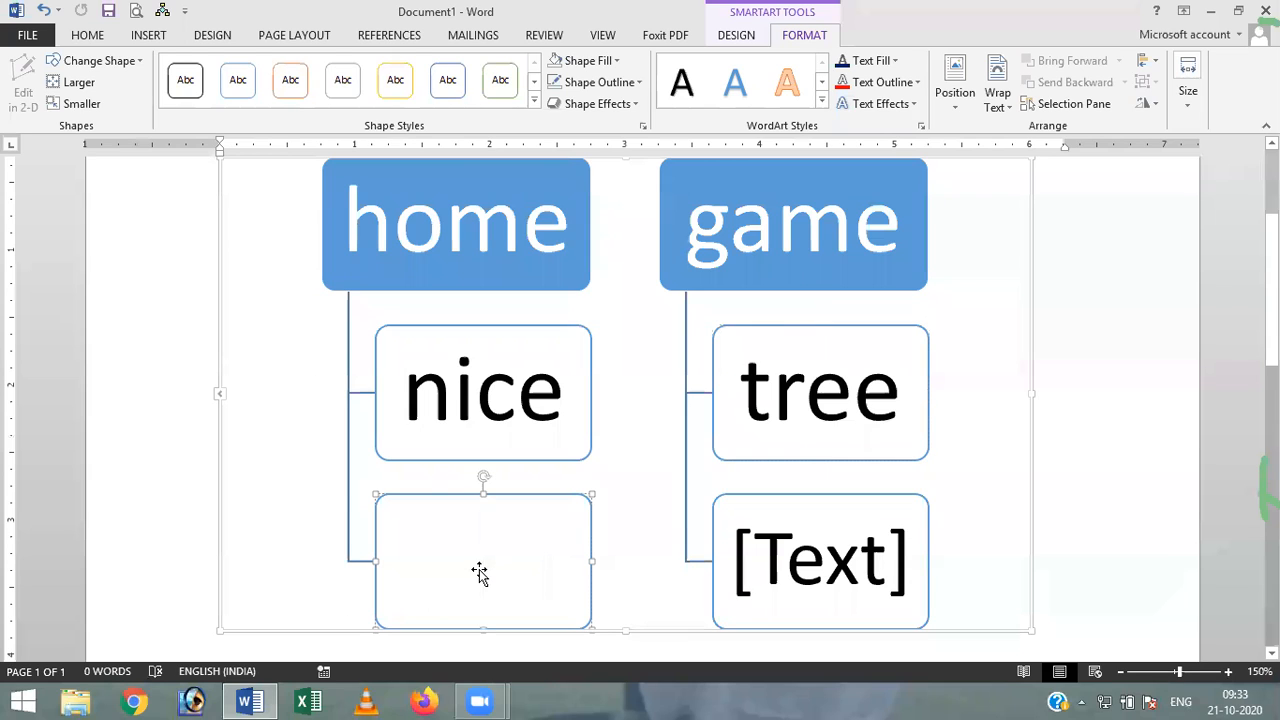
type("rate")
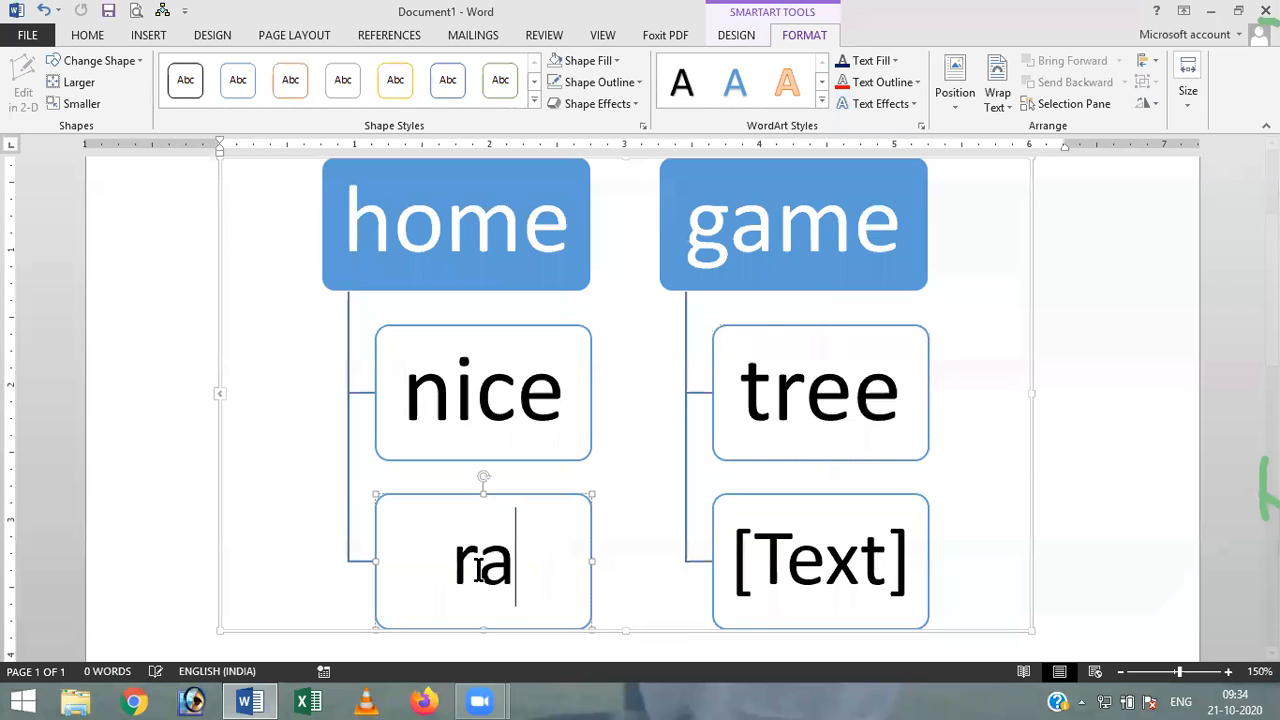
left_click(777, 565)
type("o")
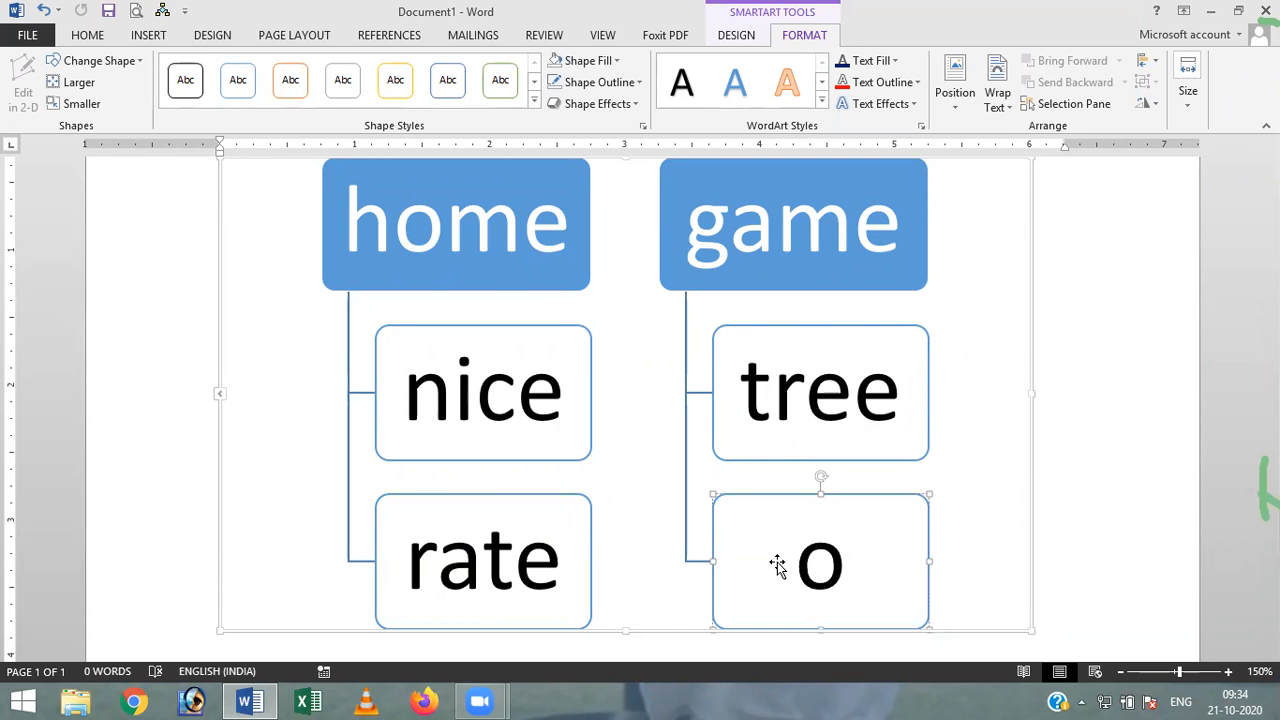
type("wl")
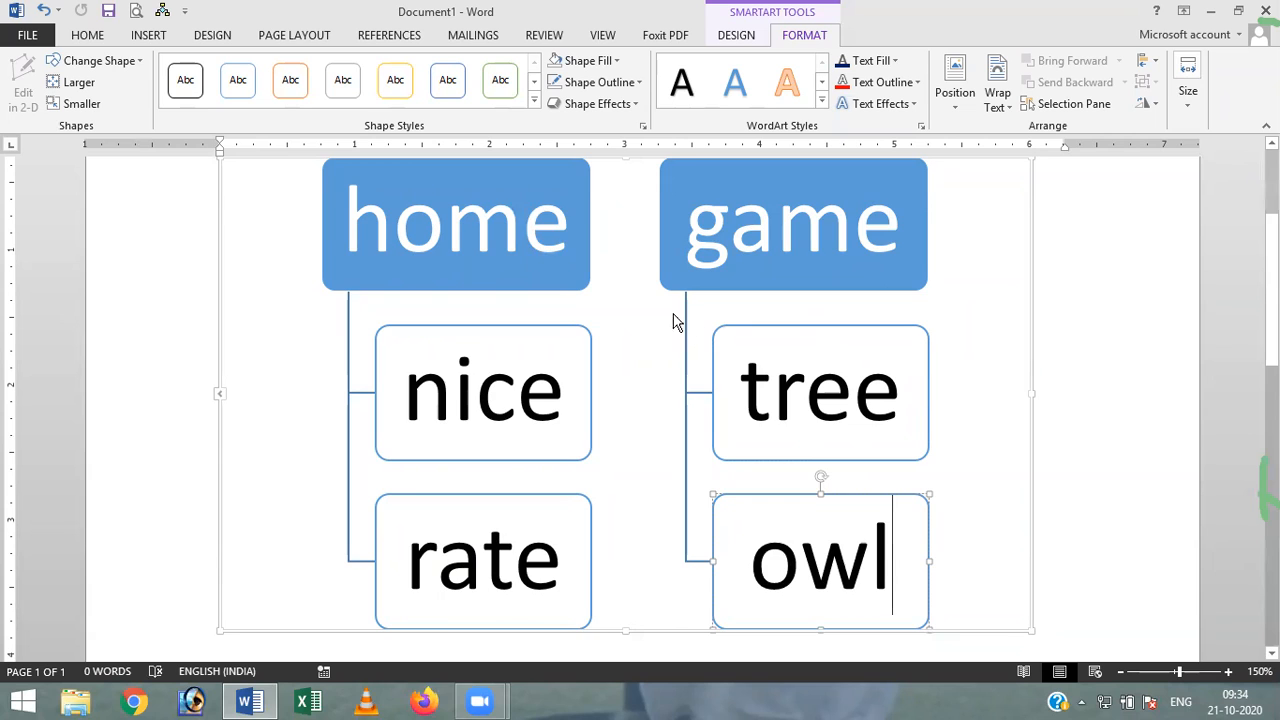
scroll(1049, 423, "up", 1)
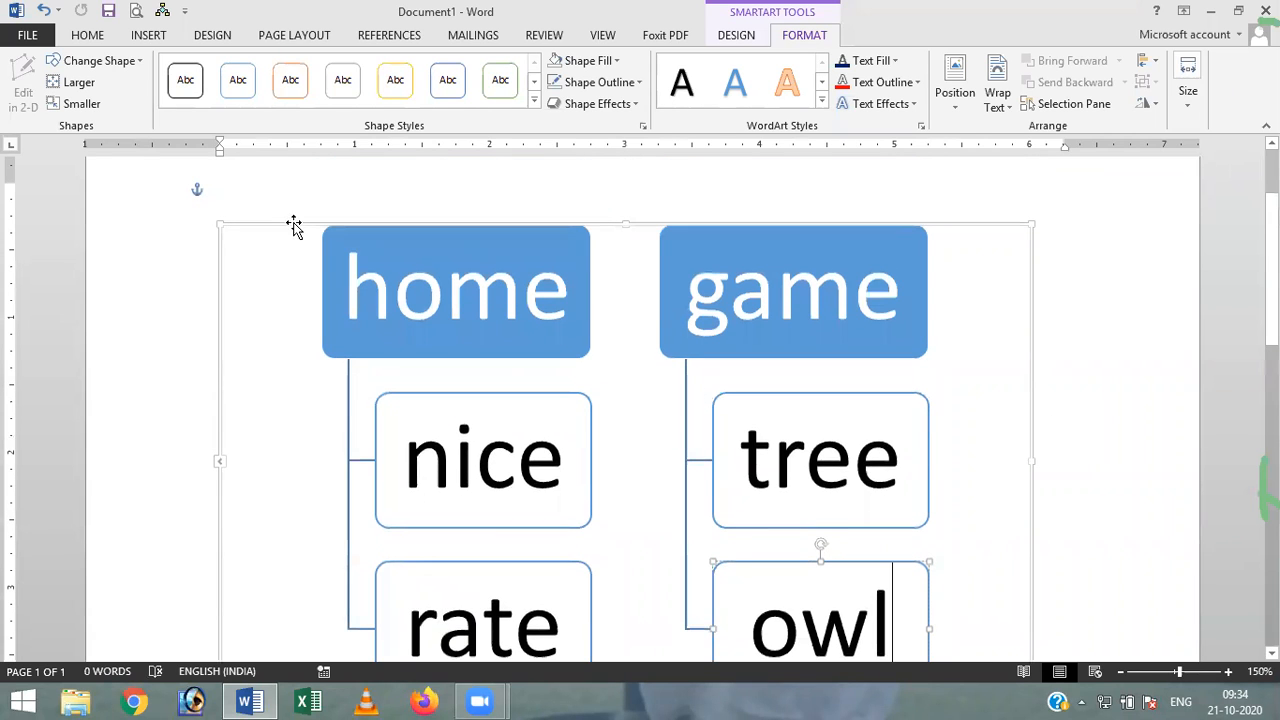
Step: Recolor the whole SmartArt graphic with Colorful Range - Accent Colors 4 to 5
left_click(648, 448)
scroll(648, 448, "down", 2)
scroll(648, 448, "up", 2)
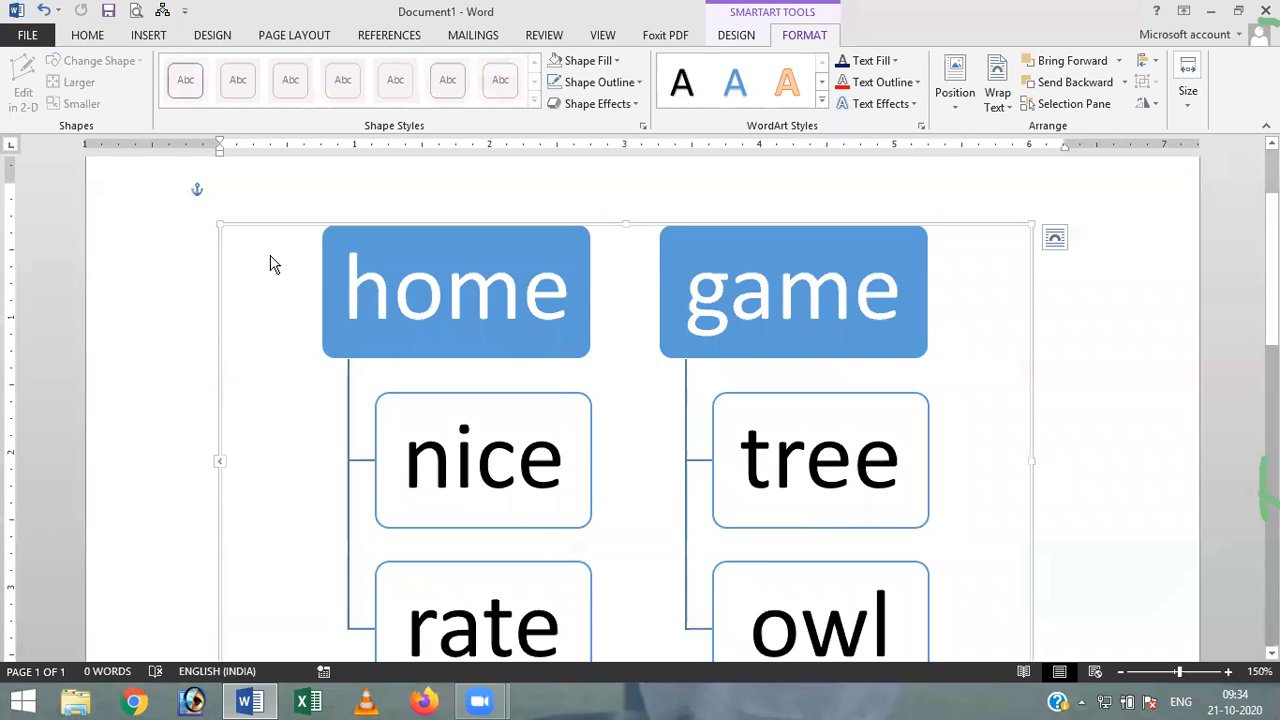
left_click(735, 36)
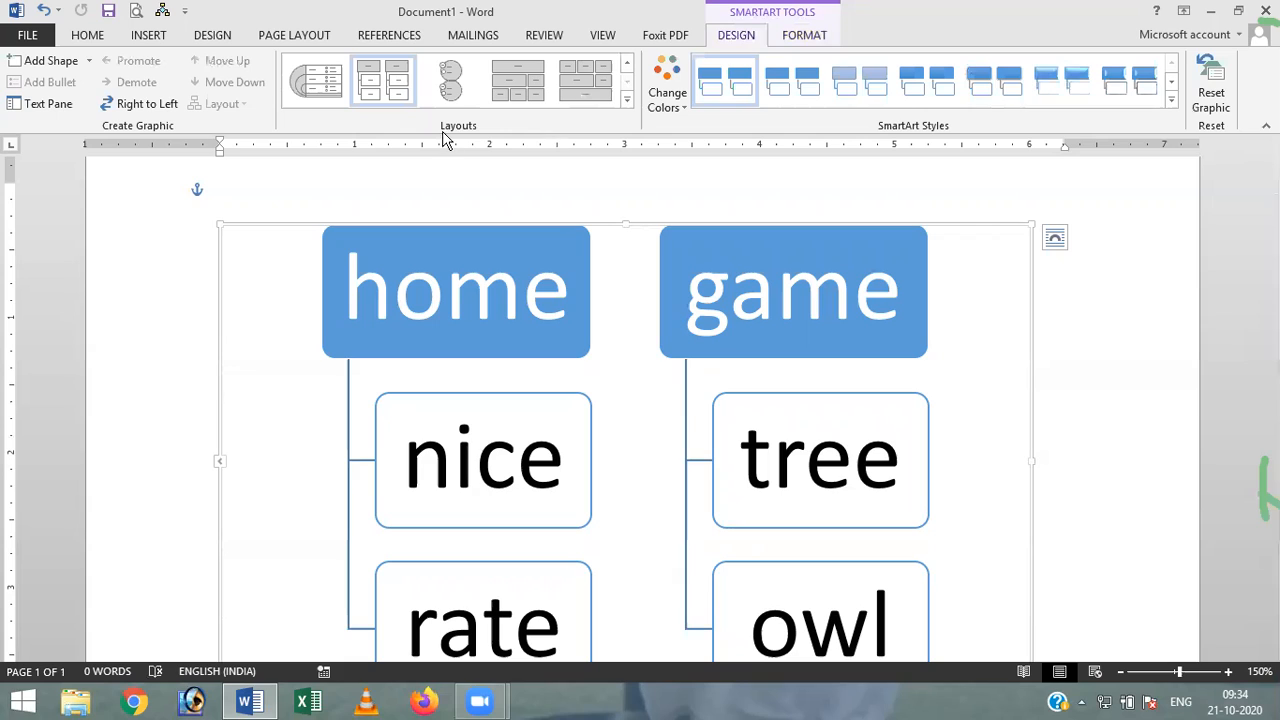
left_click(682, 97)
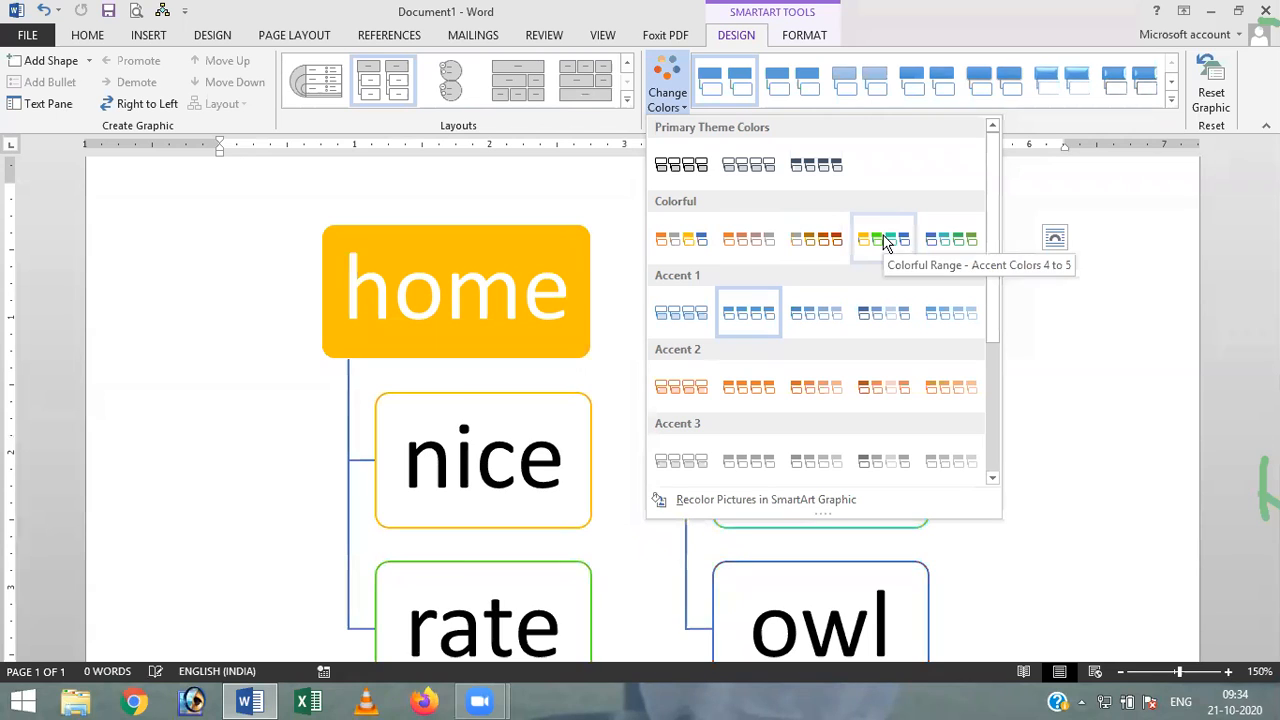
left_click_drag(995, 266, 989, 391)
scroll(882, 230, "up", 5)
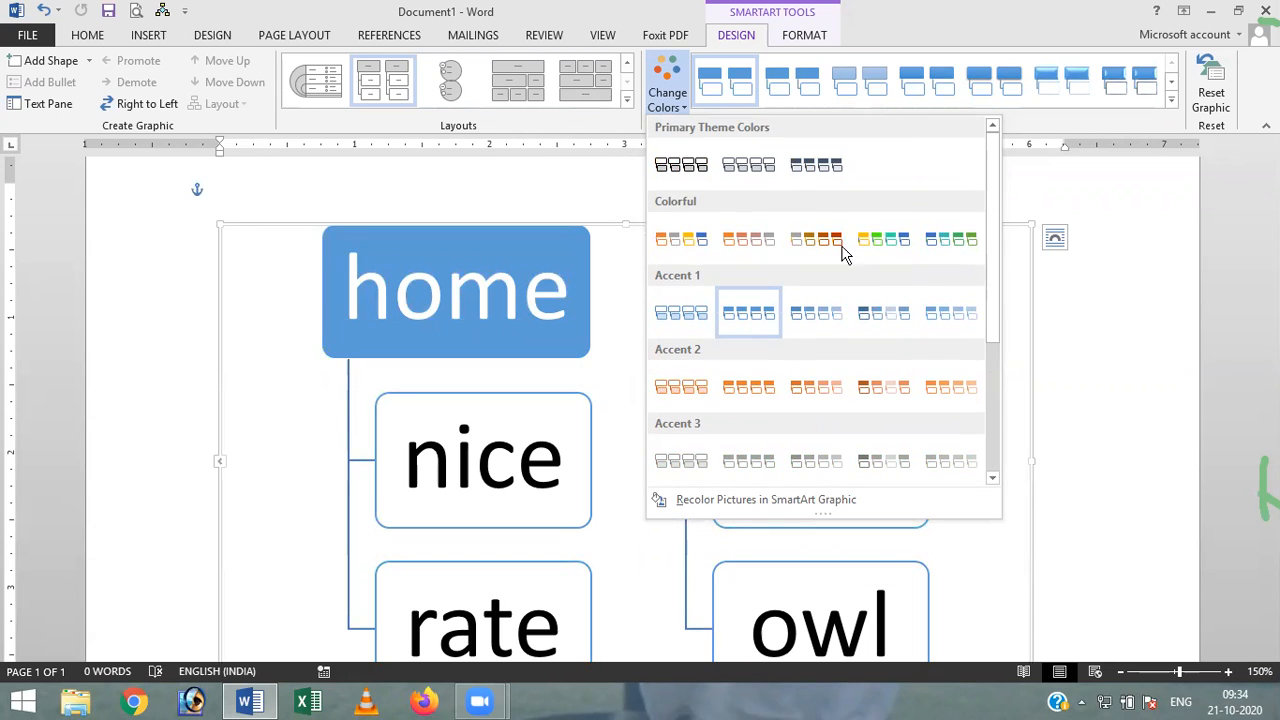
left_click(872, 238)
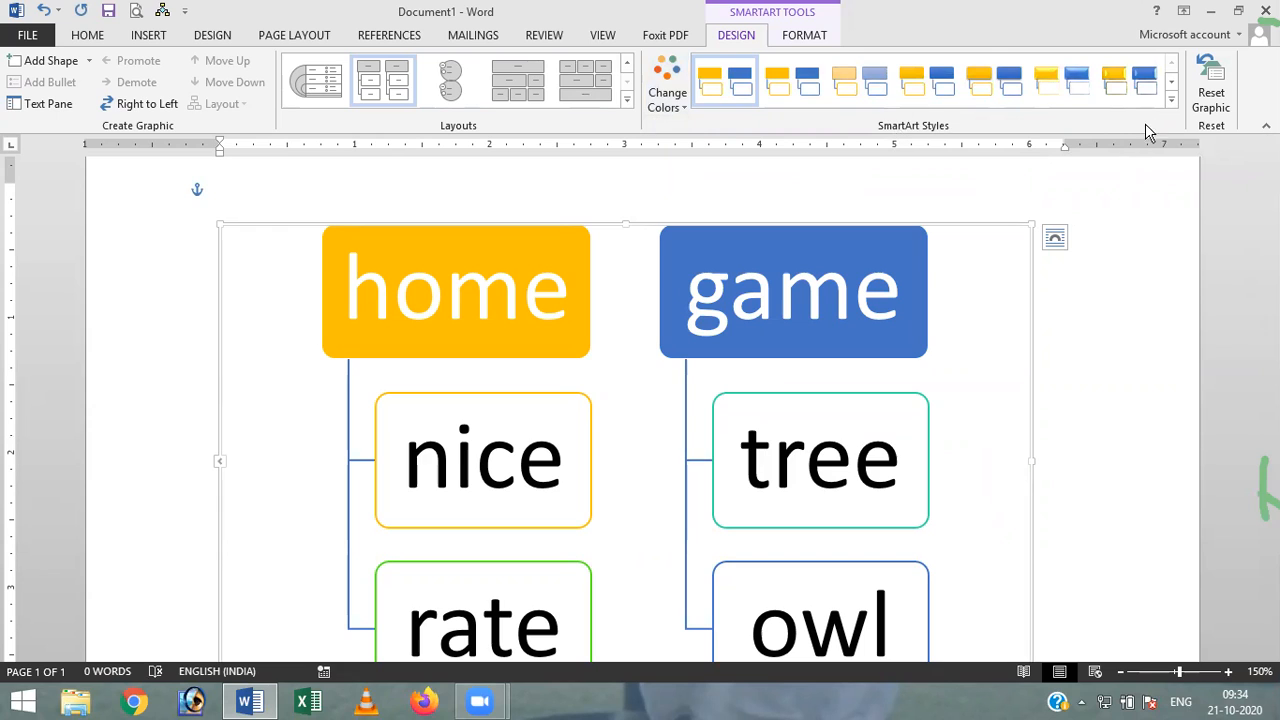
Step: Apply the second 3-D SmartArt style, with glossy bevelled boxes, to the hierarchy graphic
left_click(1171, 104)
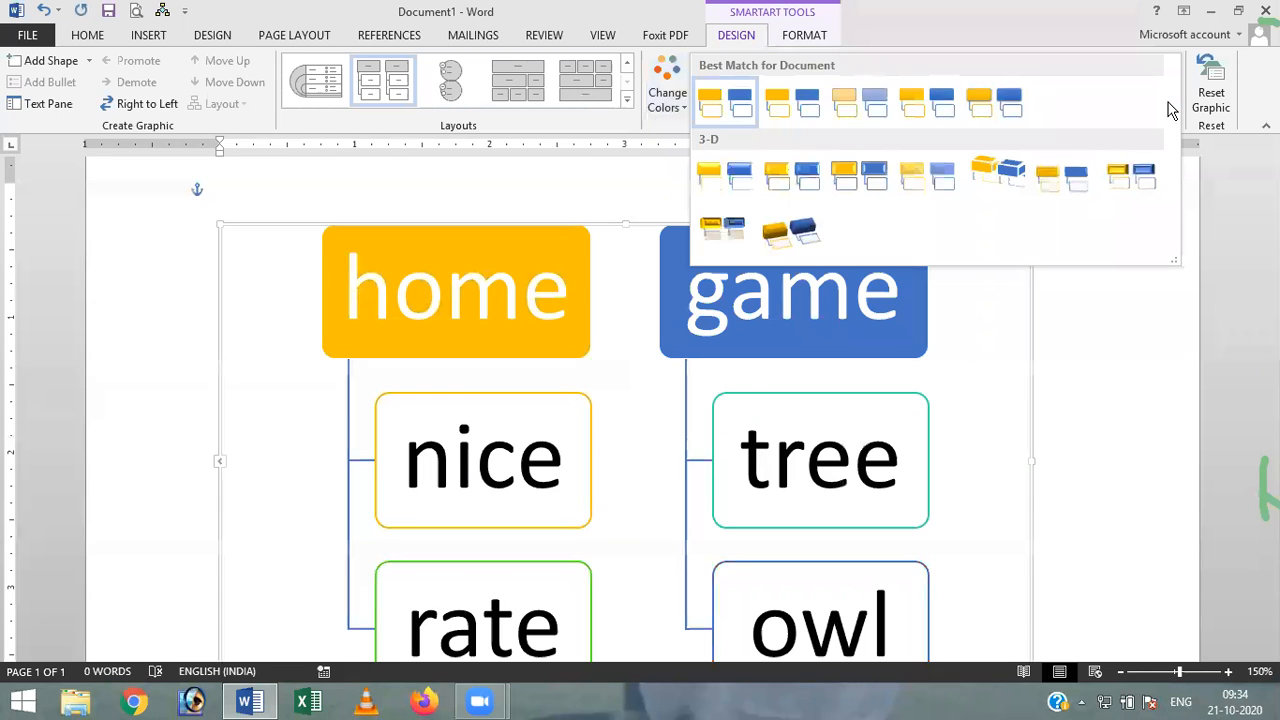
left_click(797, 178)
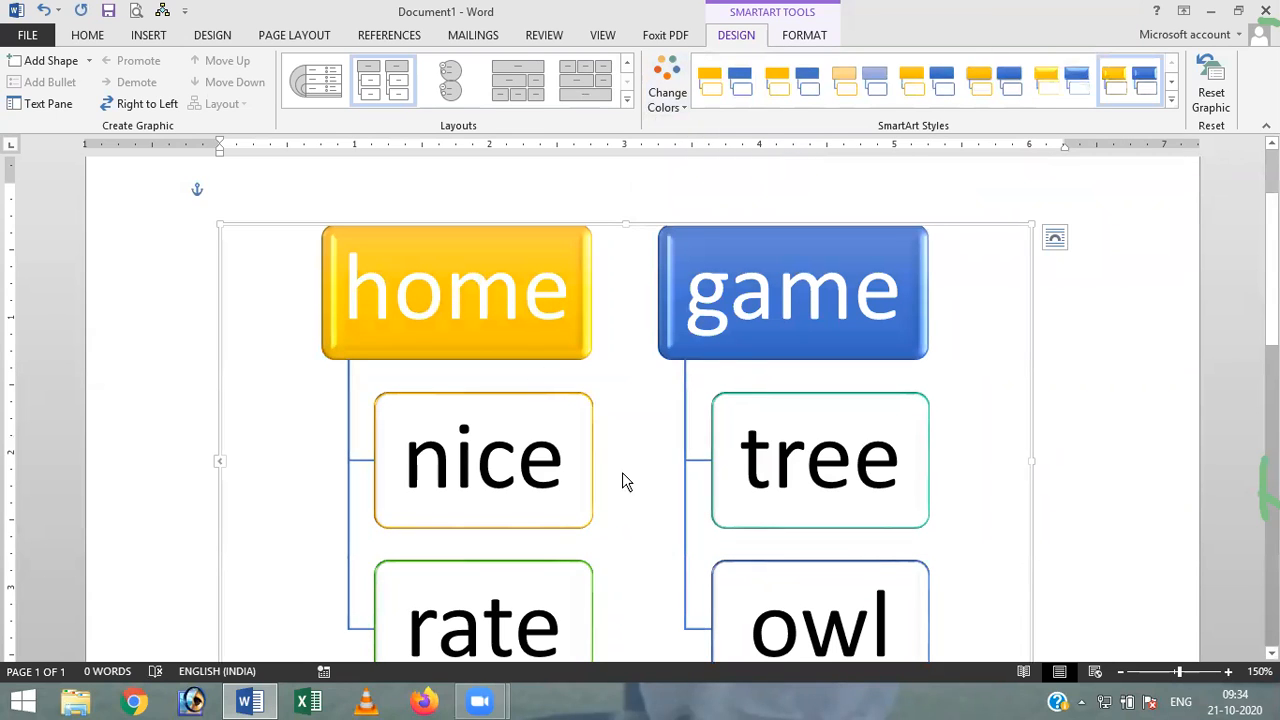
scroll(624, 474, "down", 1)
scroll(624, 474, "up", 1)
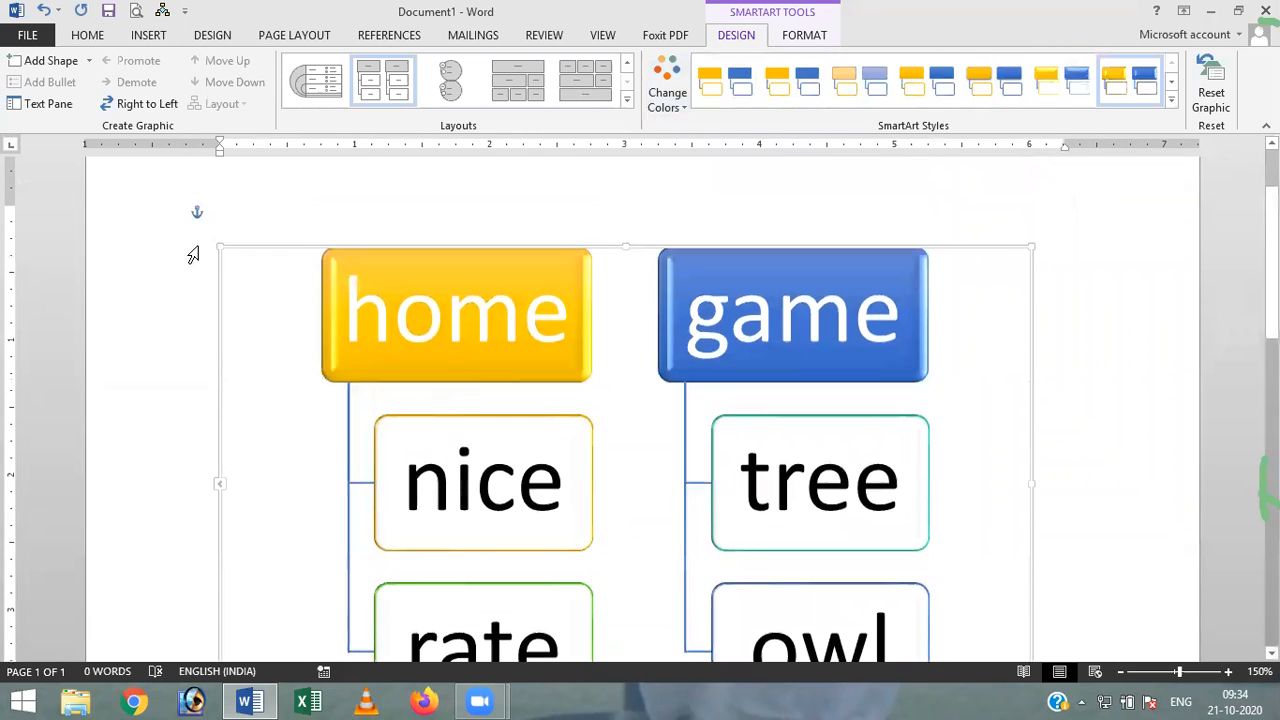
Step: Shrink the SmartArt graphic to about 4.3 inches wide and move it to the upper middle of the page
left_click_drag(218, 247, 444, 420)
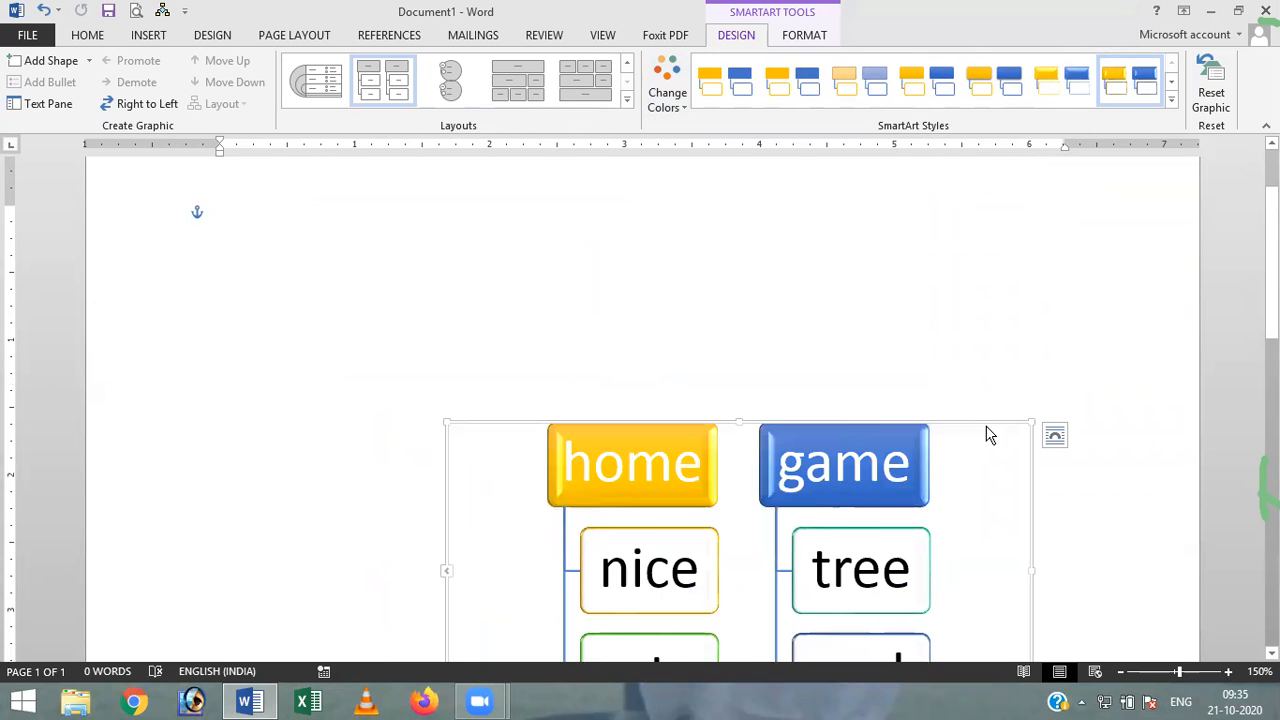
left_click(849, 260)
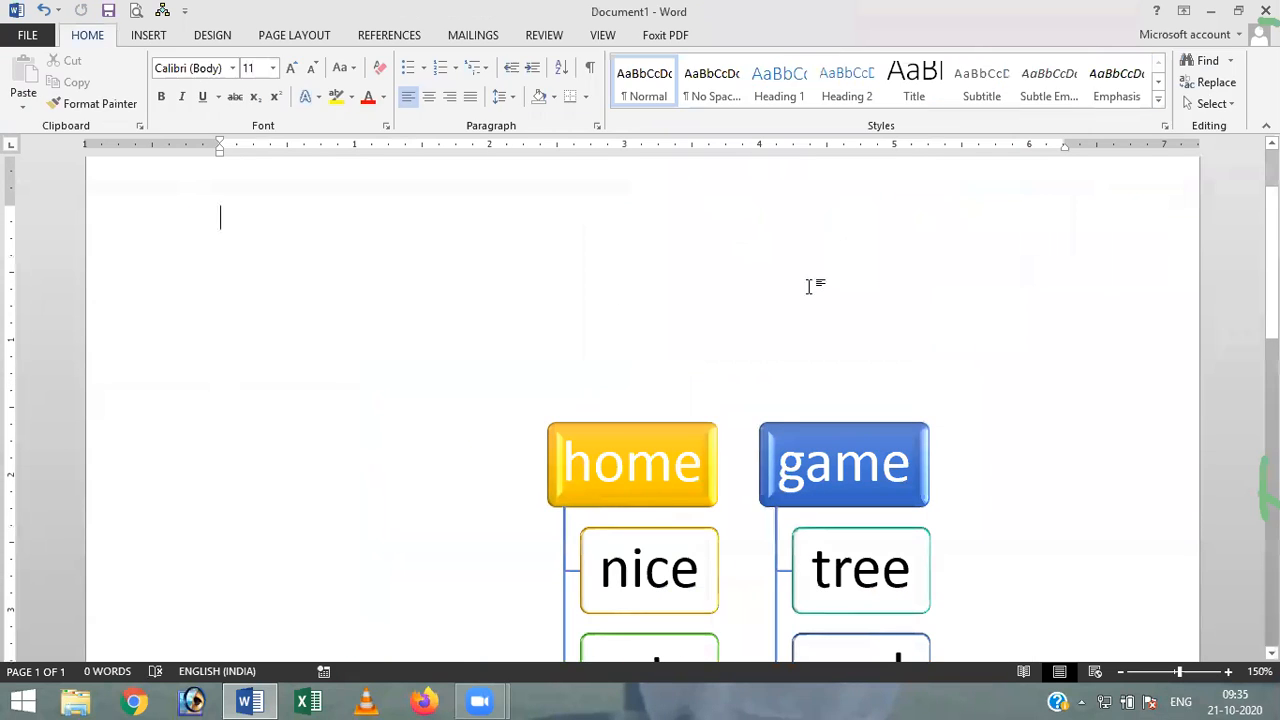
left_click(786, 438)
left_click_drag(848, 311, 851, 245)
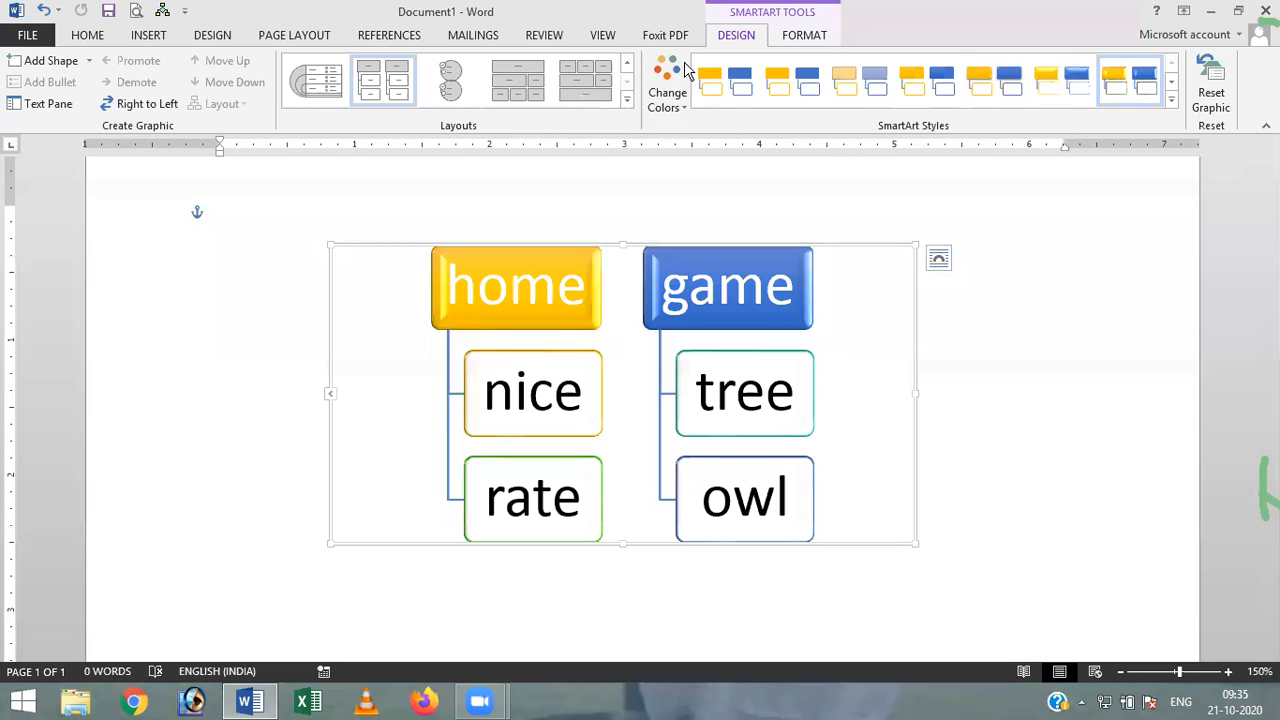
Step: Try the triangle-based list layout and the Bending Picture Accent List layout on the SmartArt graphic
left_click(627, 103)
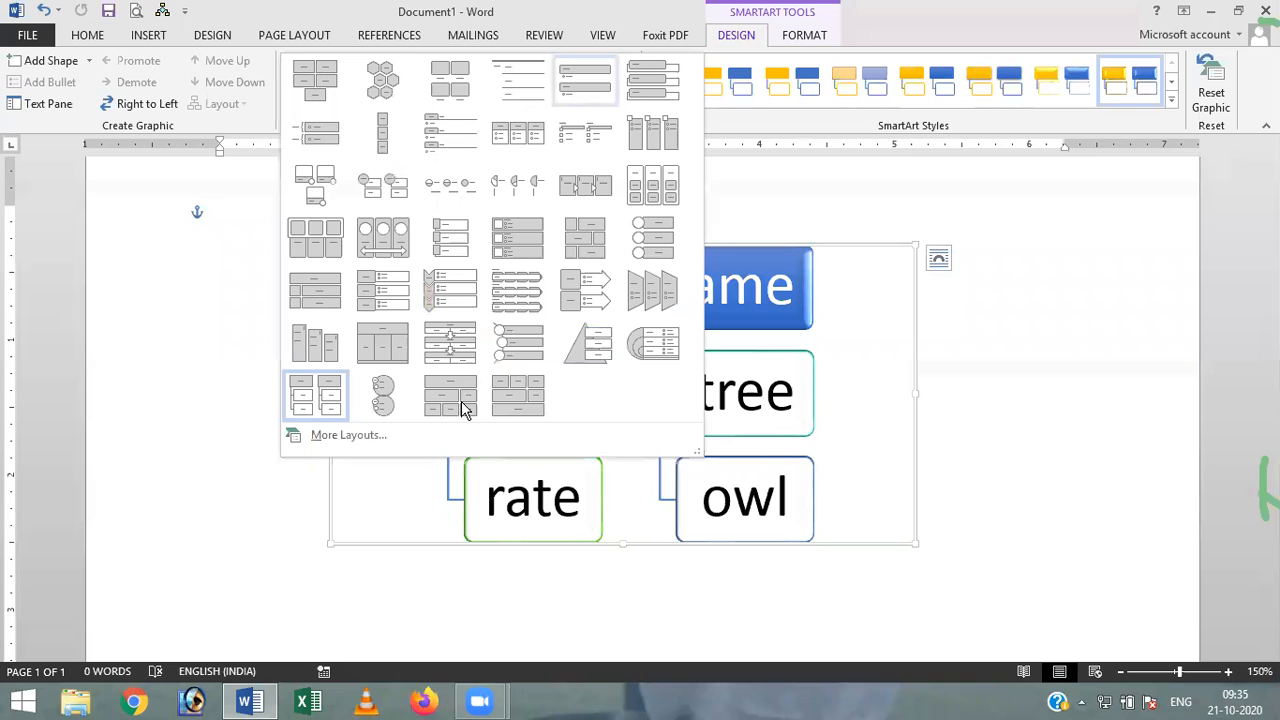
left_click(590, 348)
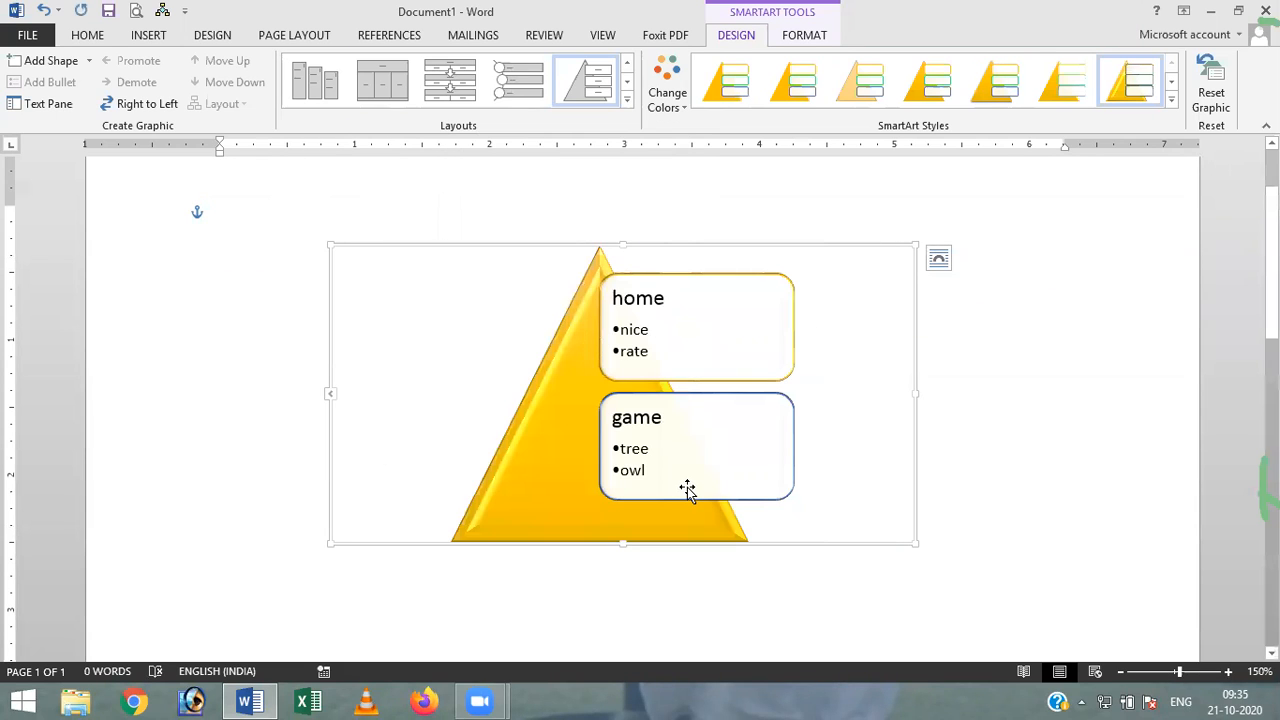
left_click(626, 100)
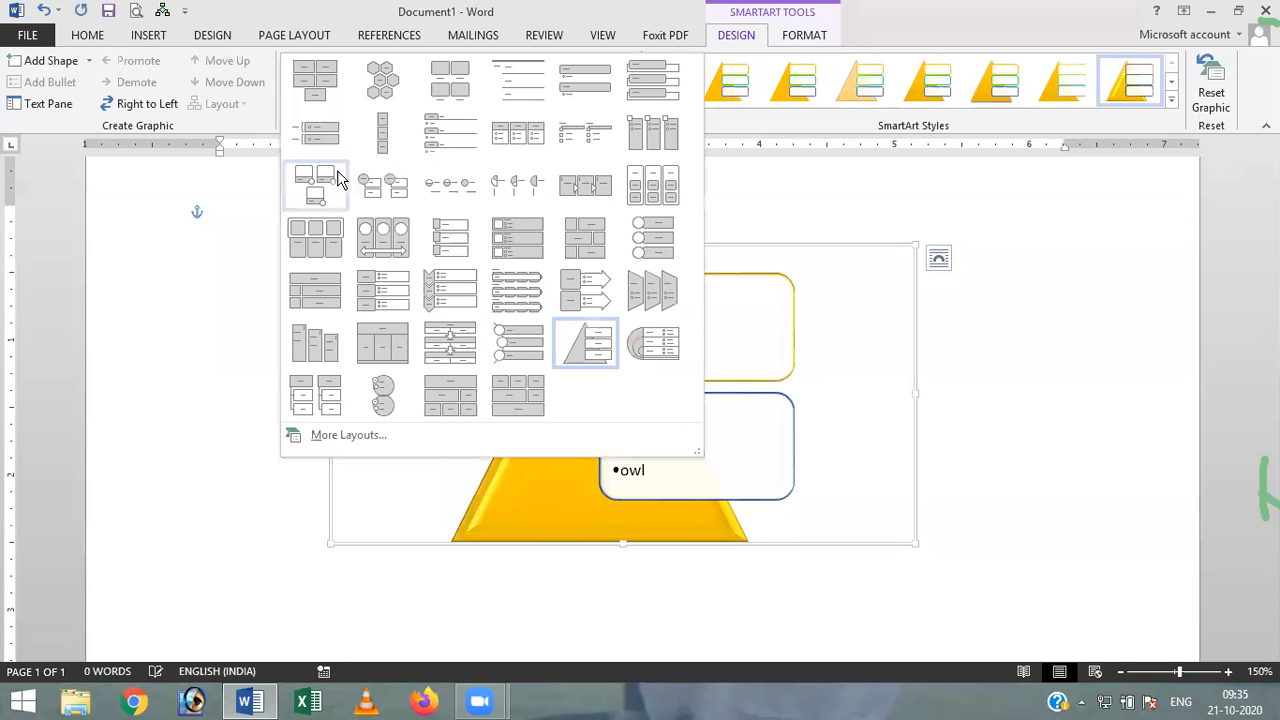
key("Escape")
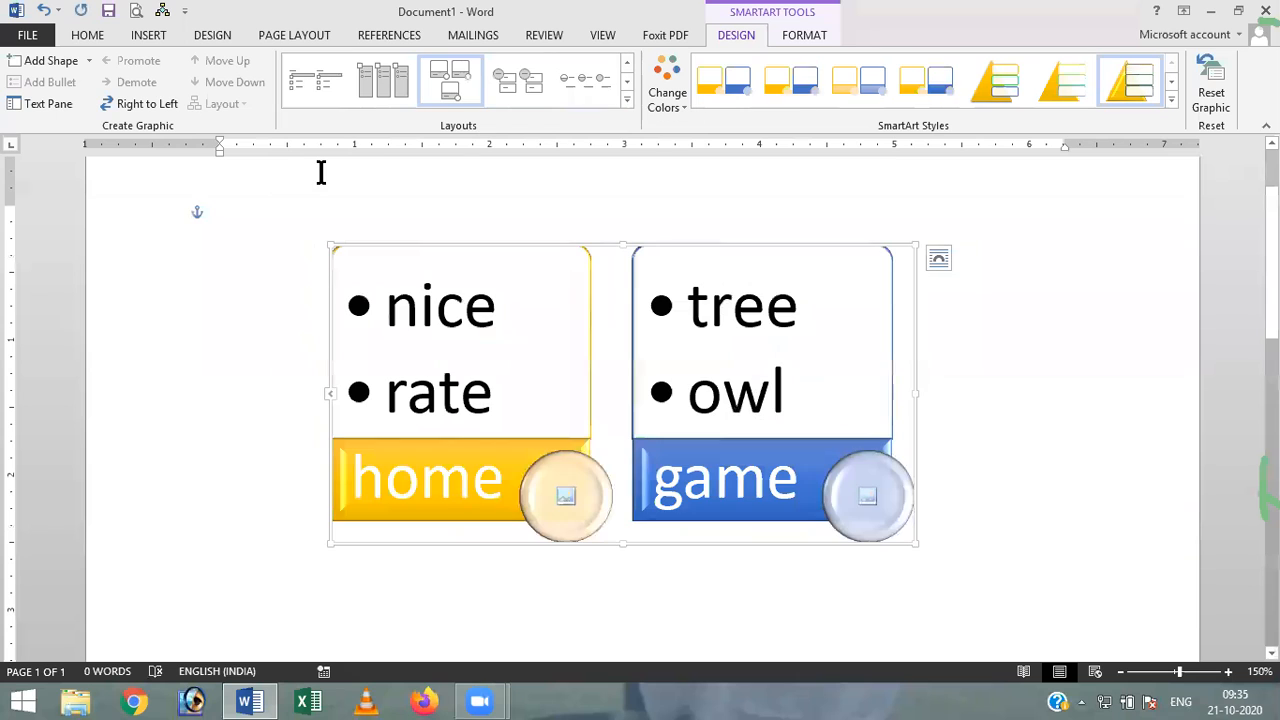
Step: Switch the SmartArt to the stacked list layout with circular picture placeholders and insert the "facebook cover" picture in the home circle
left_click(626, 100)
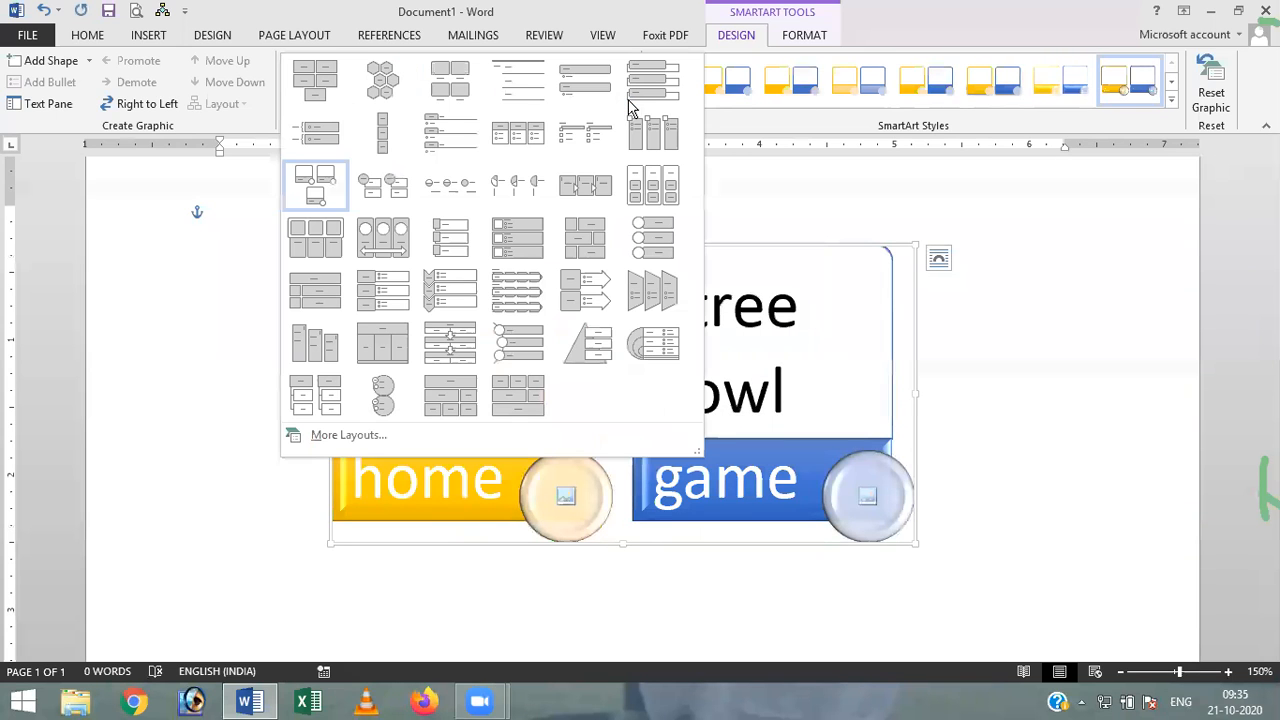
left_click(648, 246)
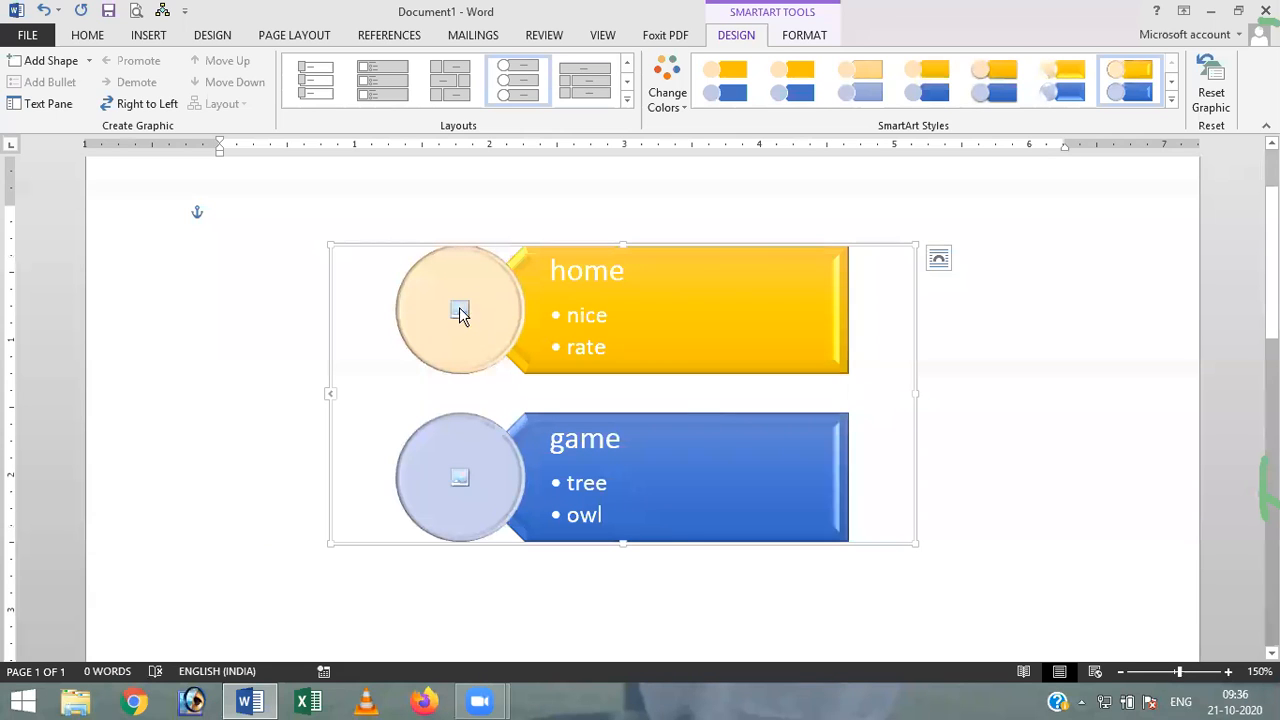
left_click(459, 308)
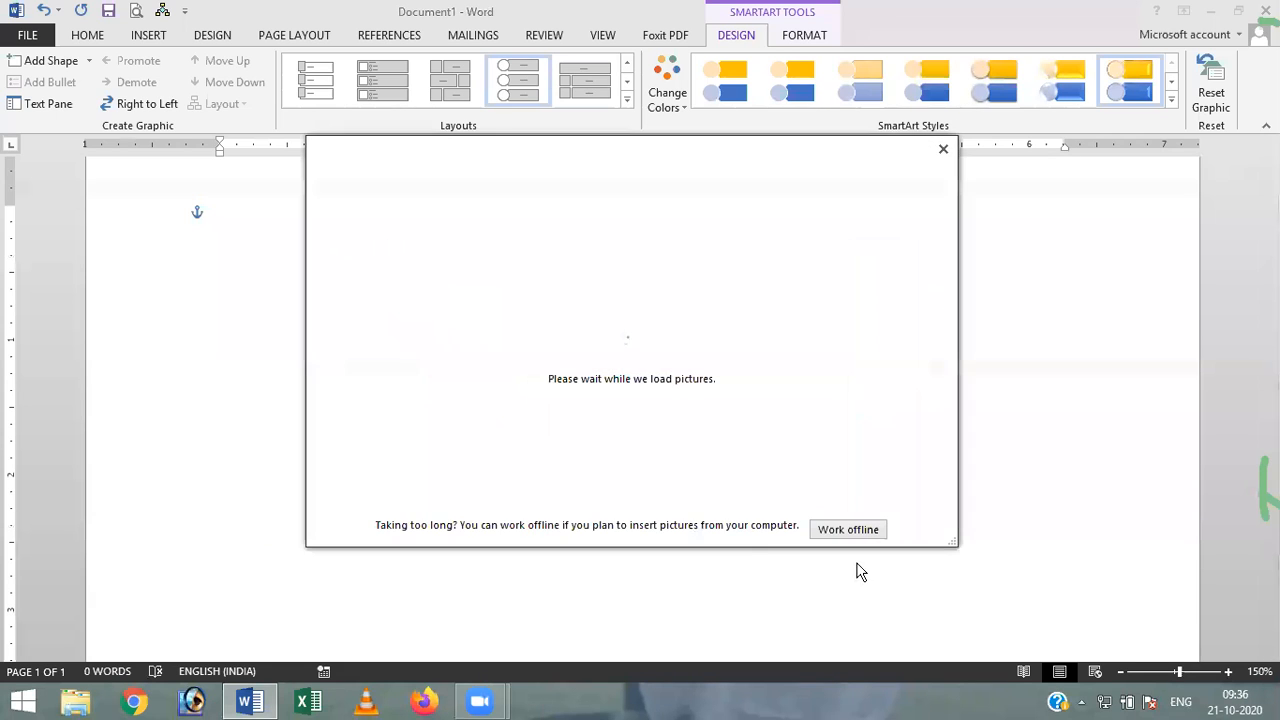
left_click(847, 530)
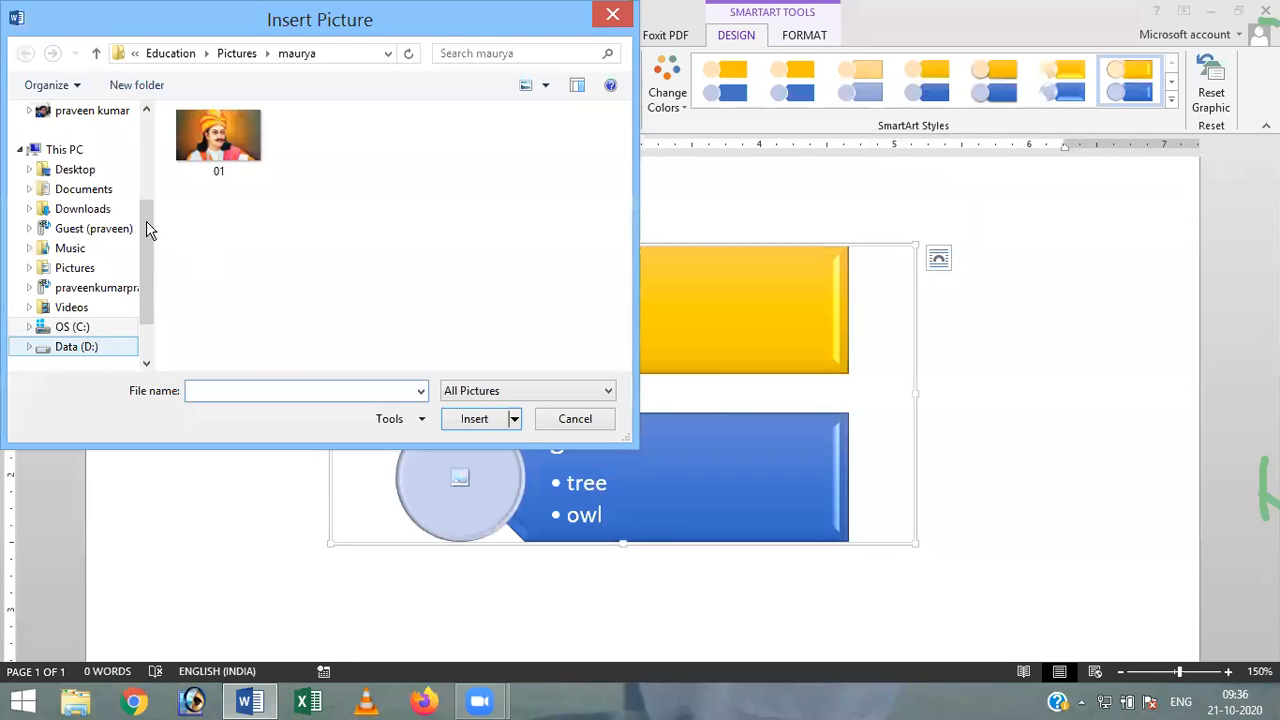
left_click(70, 268)
left_click_drag(626, 140, 635, 207)
left_click(335, 290)
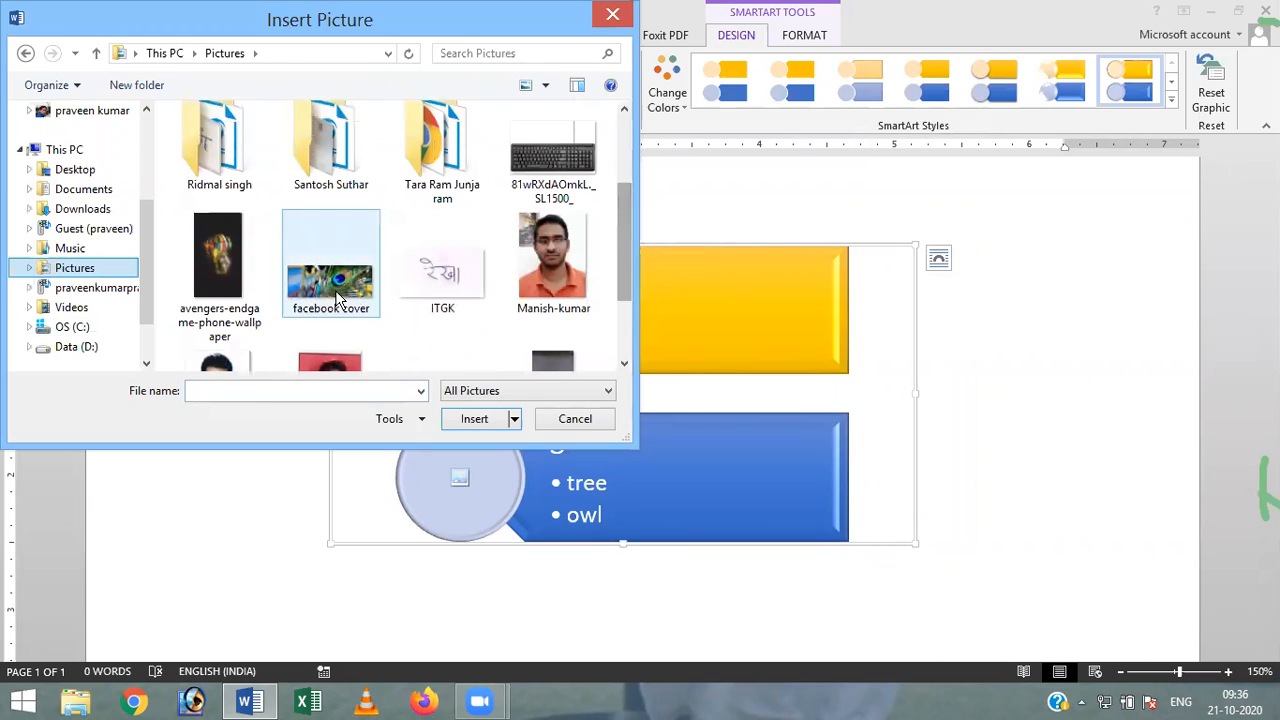
left_click(474, 421)
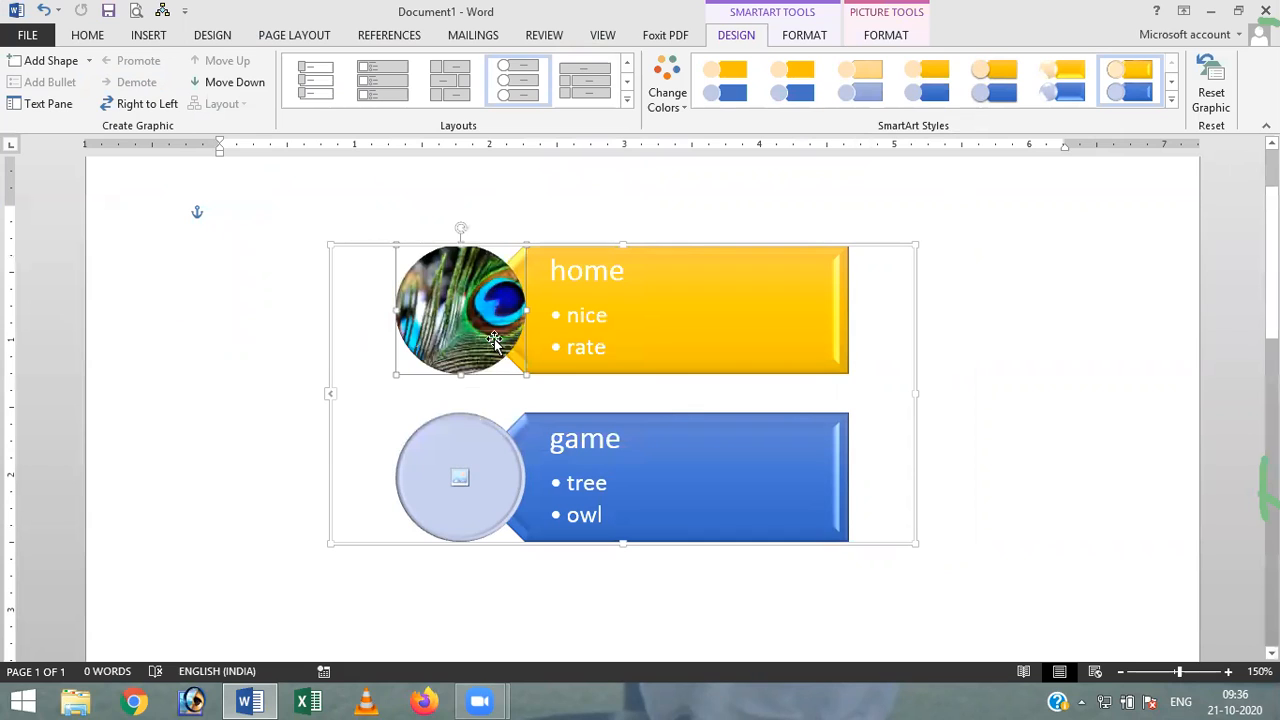
Step: Insert picture "01" from the maurya folder in Pictures into the circle beside the game heading
left_click(460, 483)
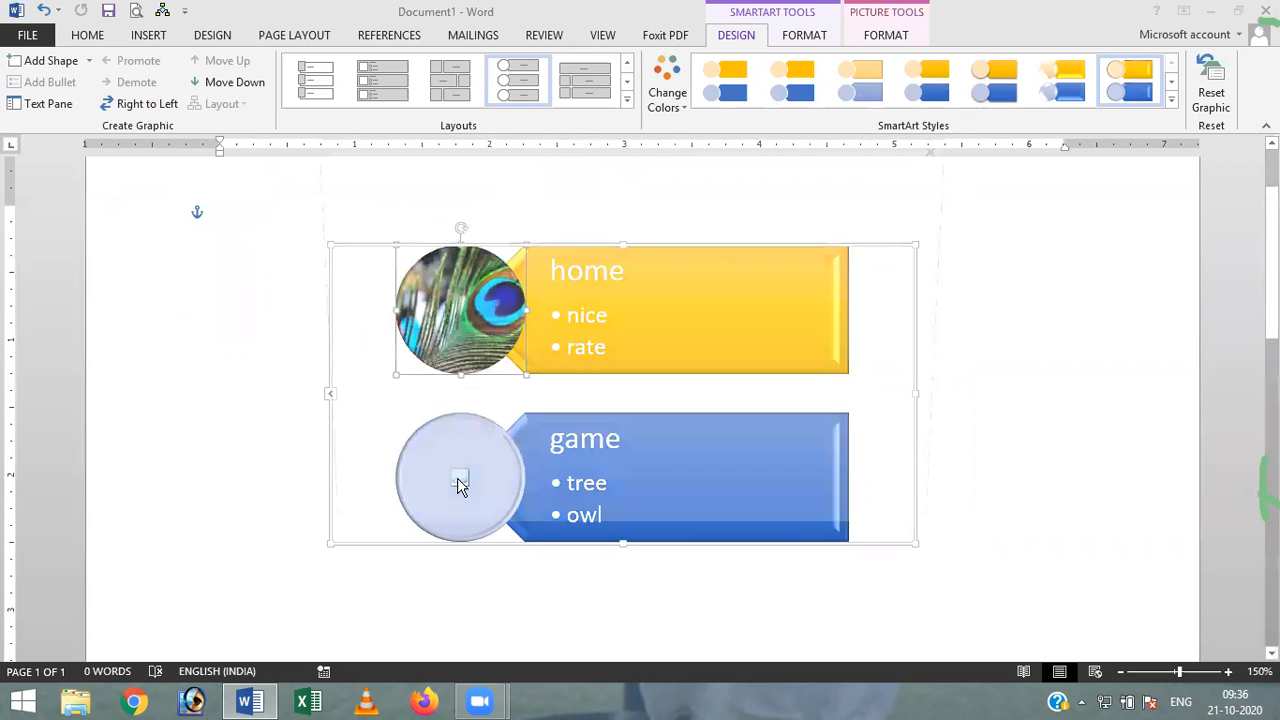
left_click(847, 529)
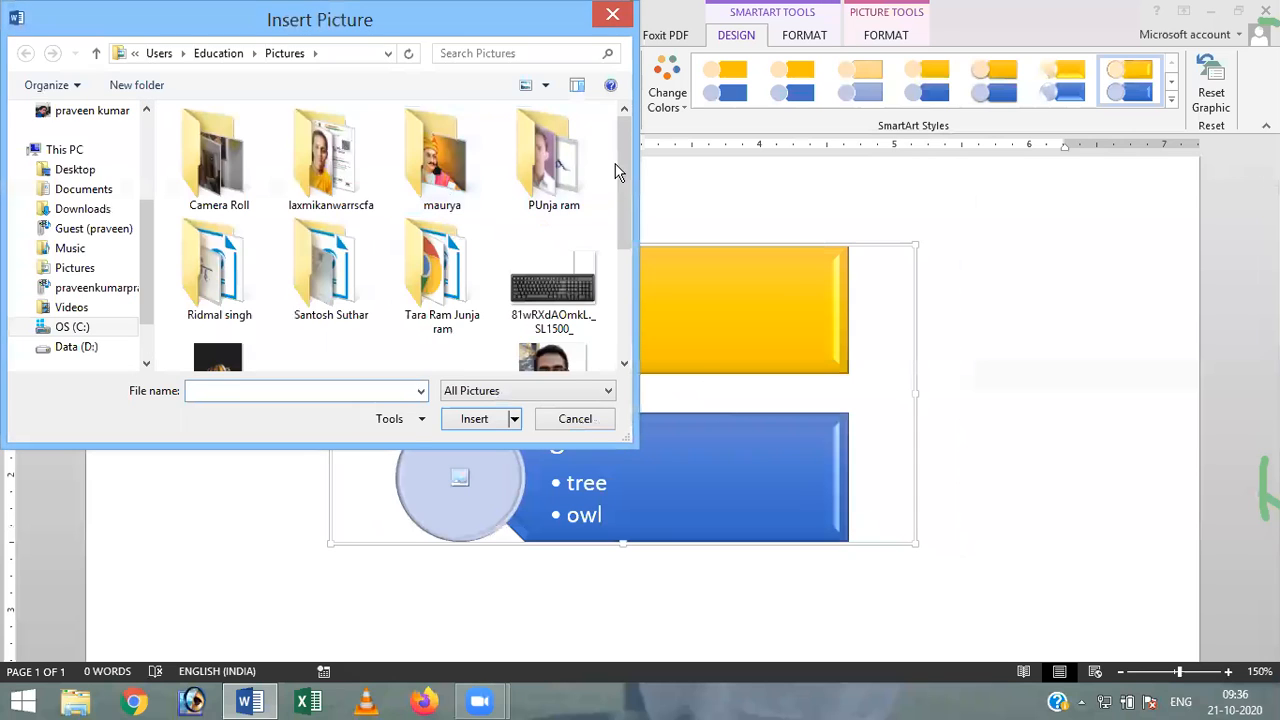
left_click_drag(628, 157, 622, 218)
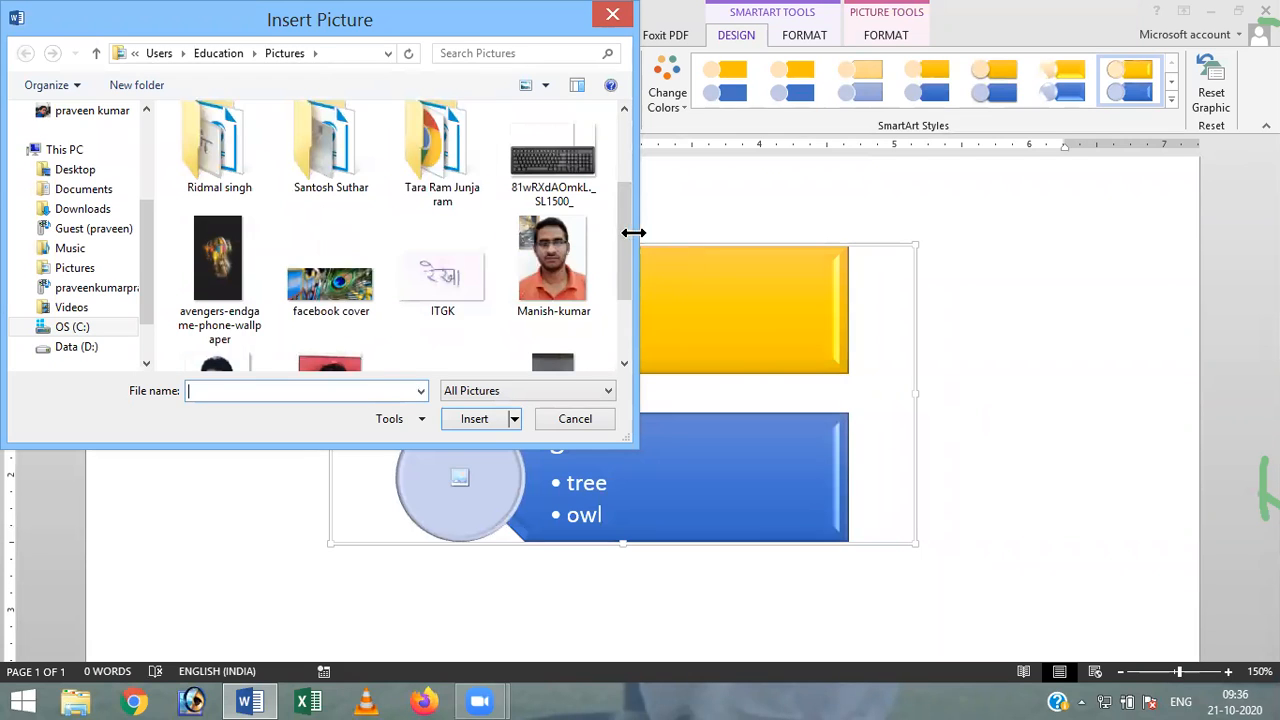
left_click_drag(620, 226, 652, 170)
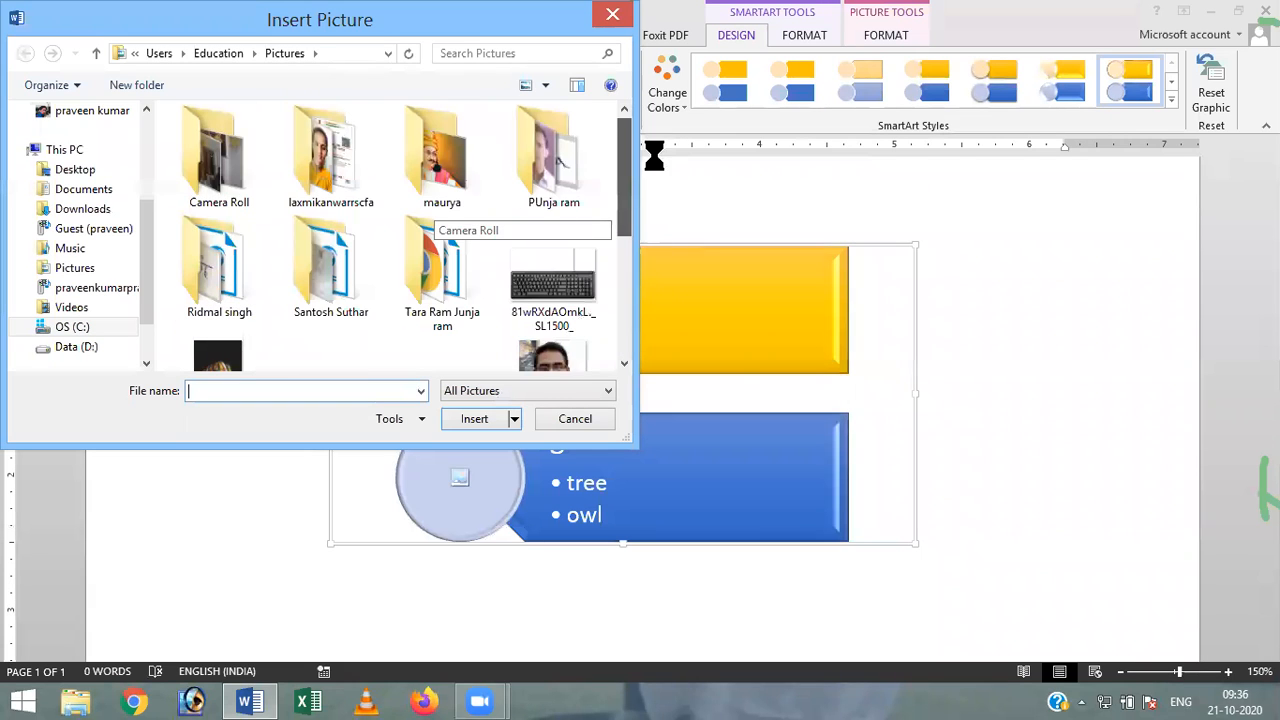
double_click(428, 150)
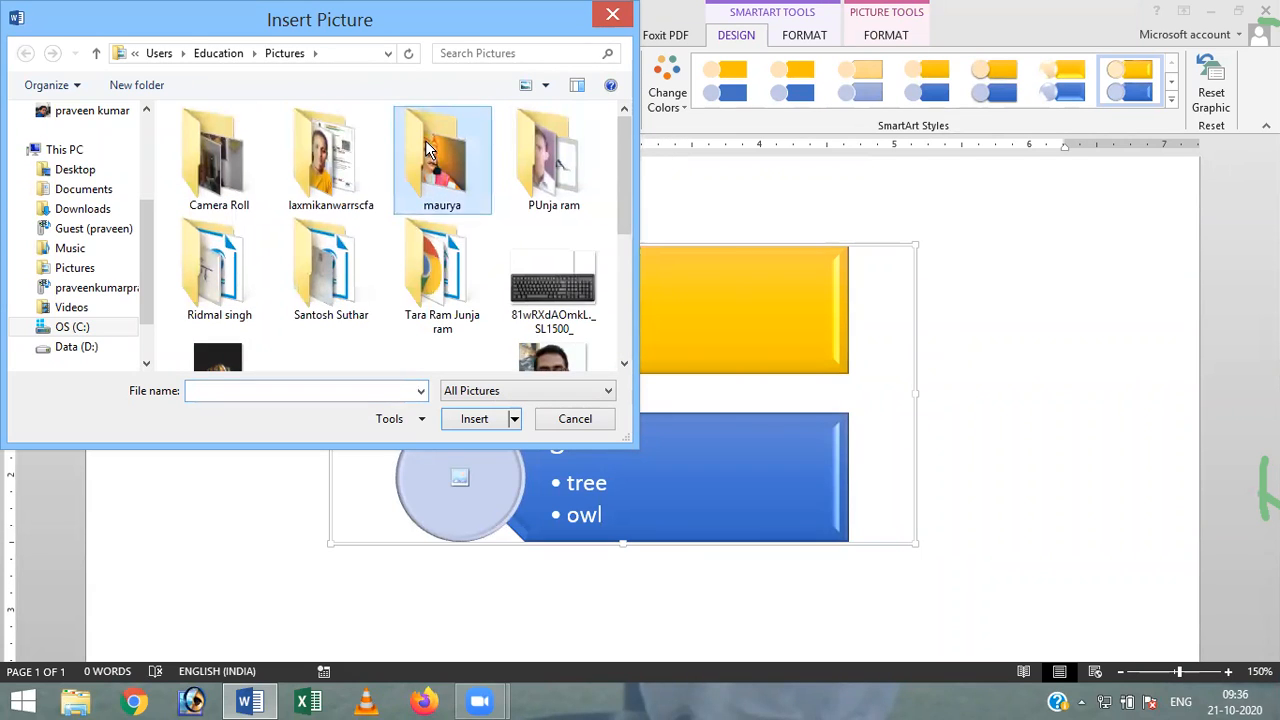
left_click(230, 182)
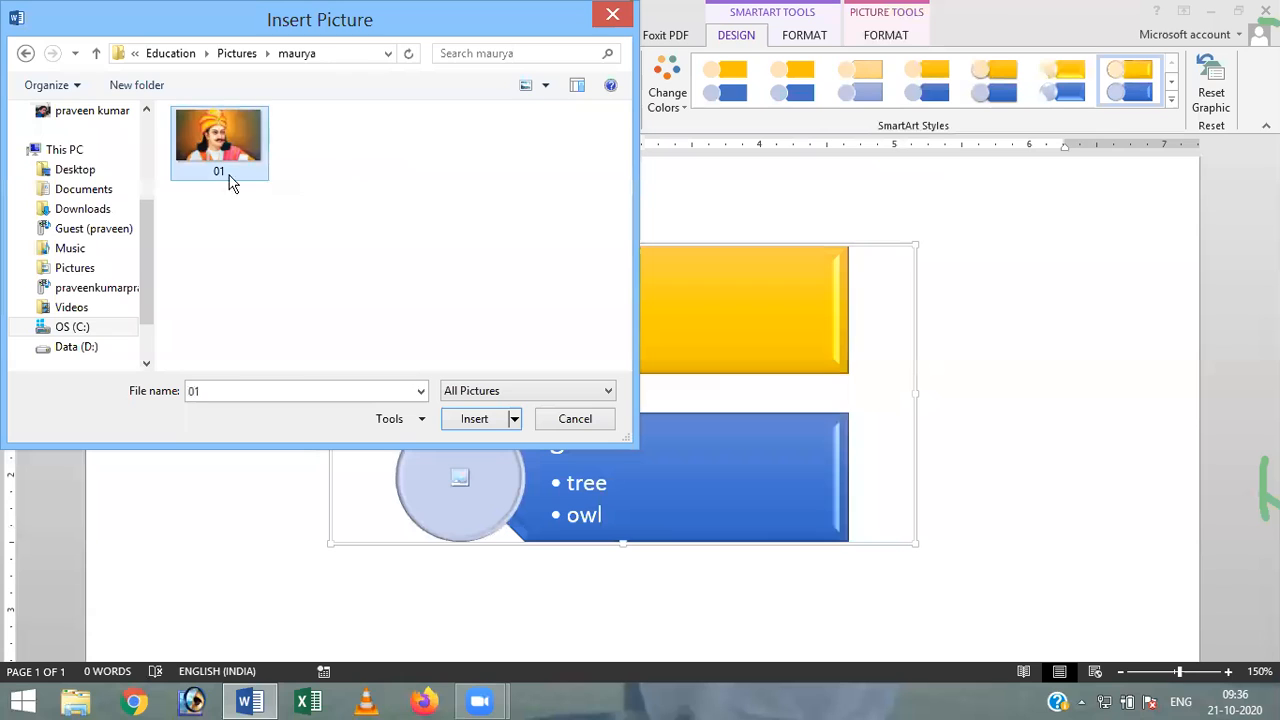
left_click(470, 418)
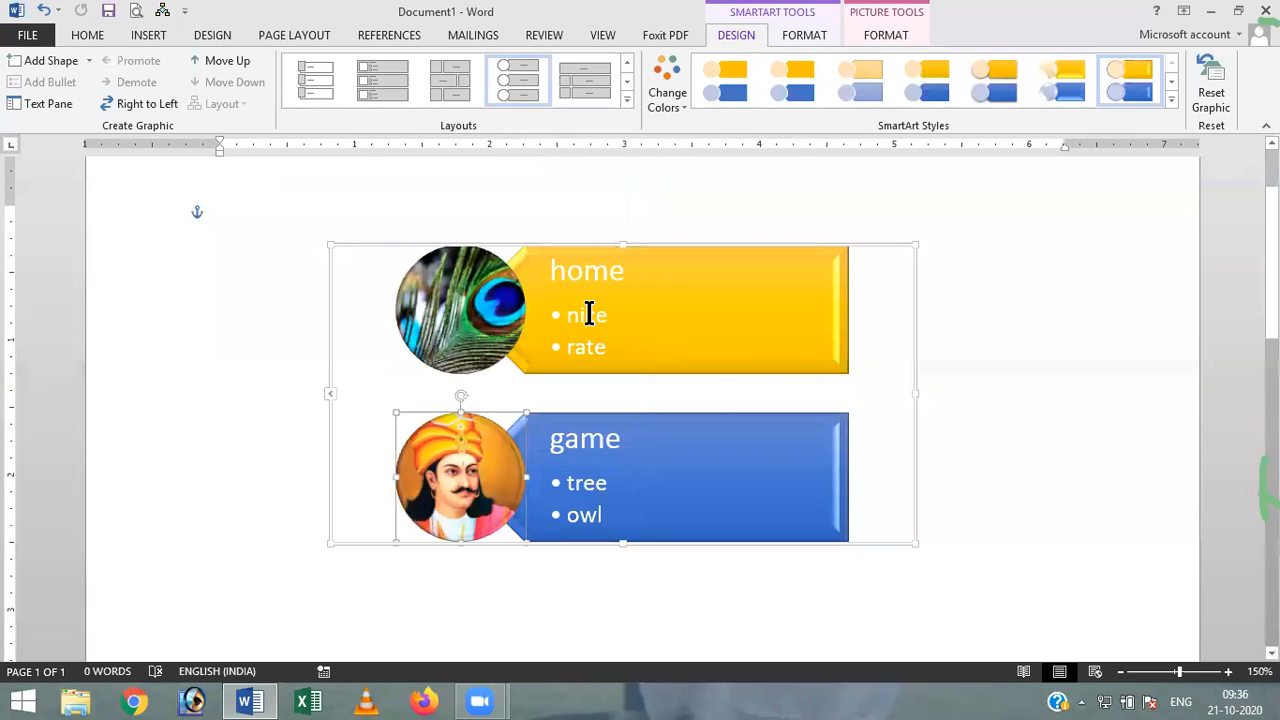
Step: Change the SmartArt graphic's layout to Basic Block List
left_click(626, 104)
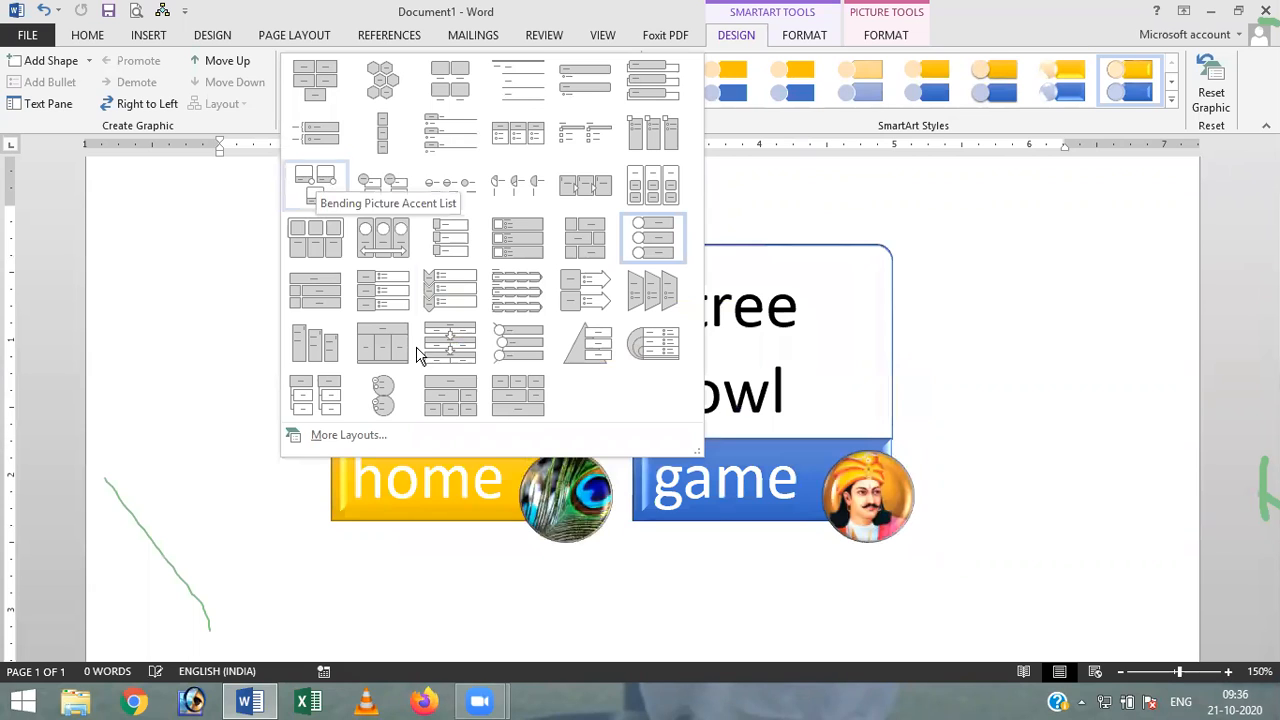
left_click(1038, 281)
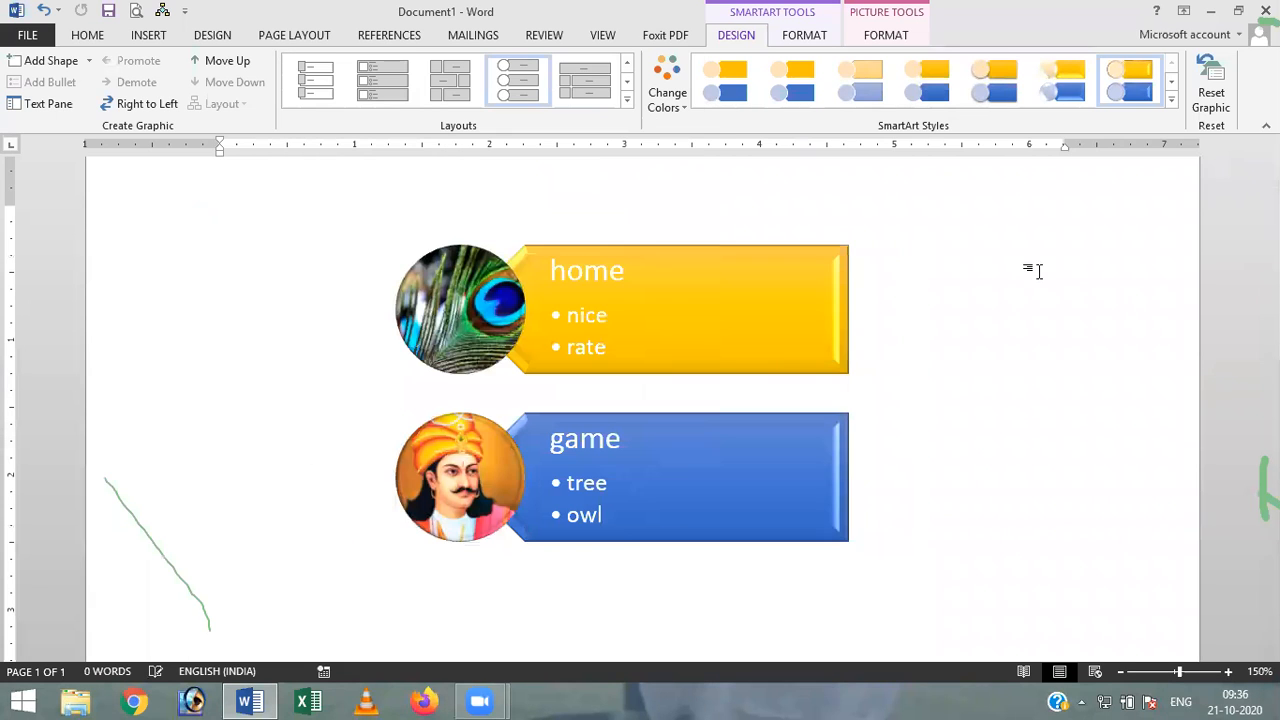
left_click(361, 246)
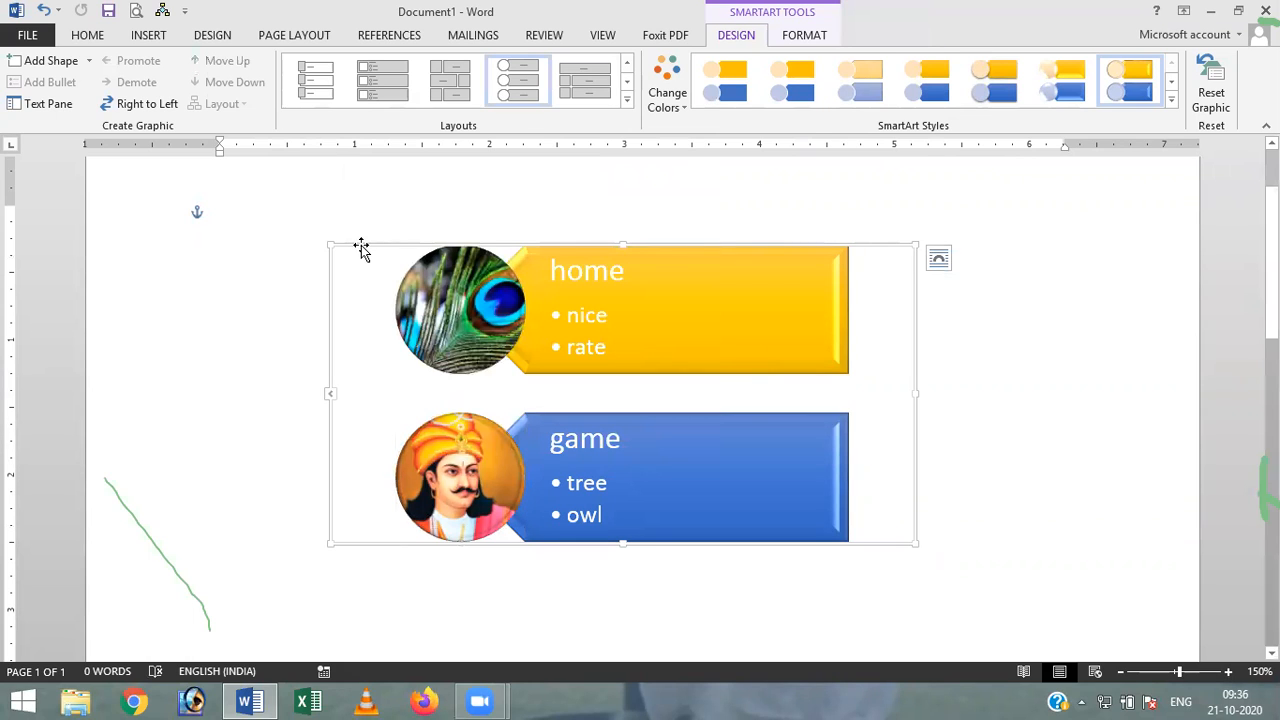
left_click(626, 99)
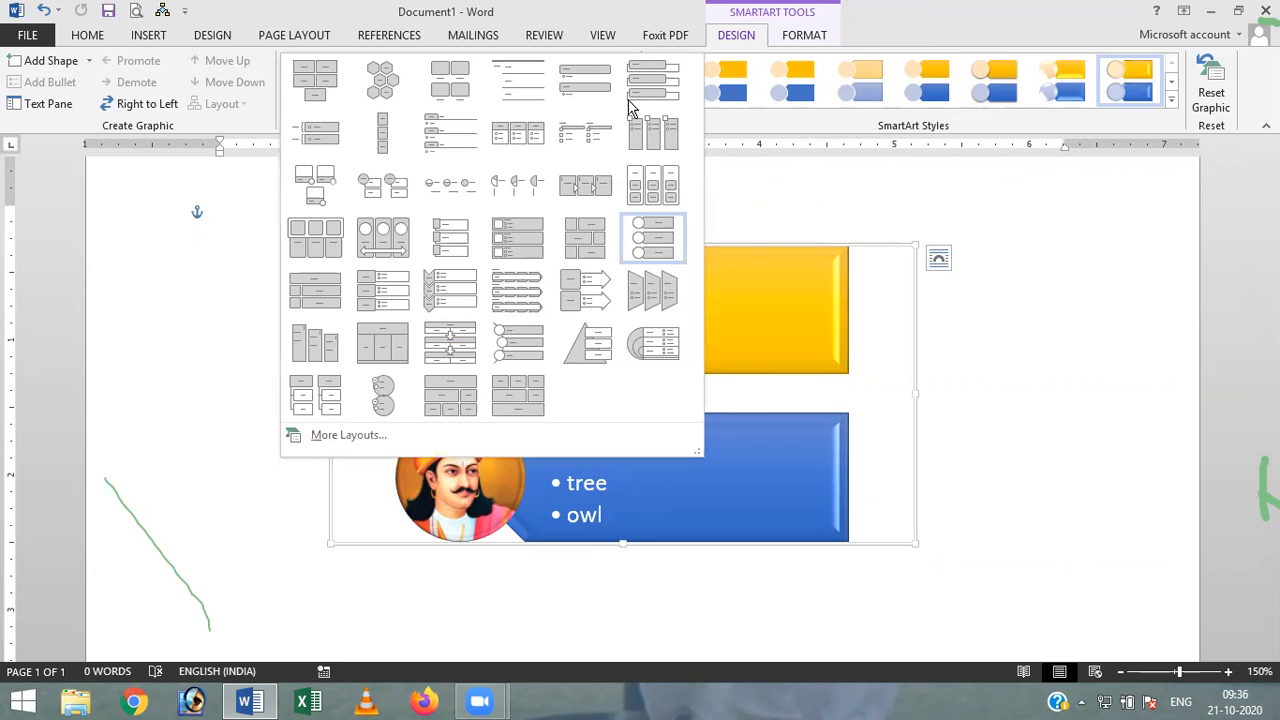
left_click(311, 78)
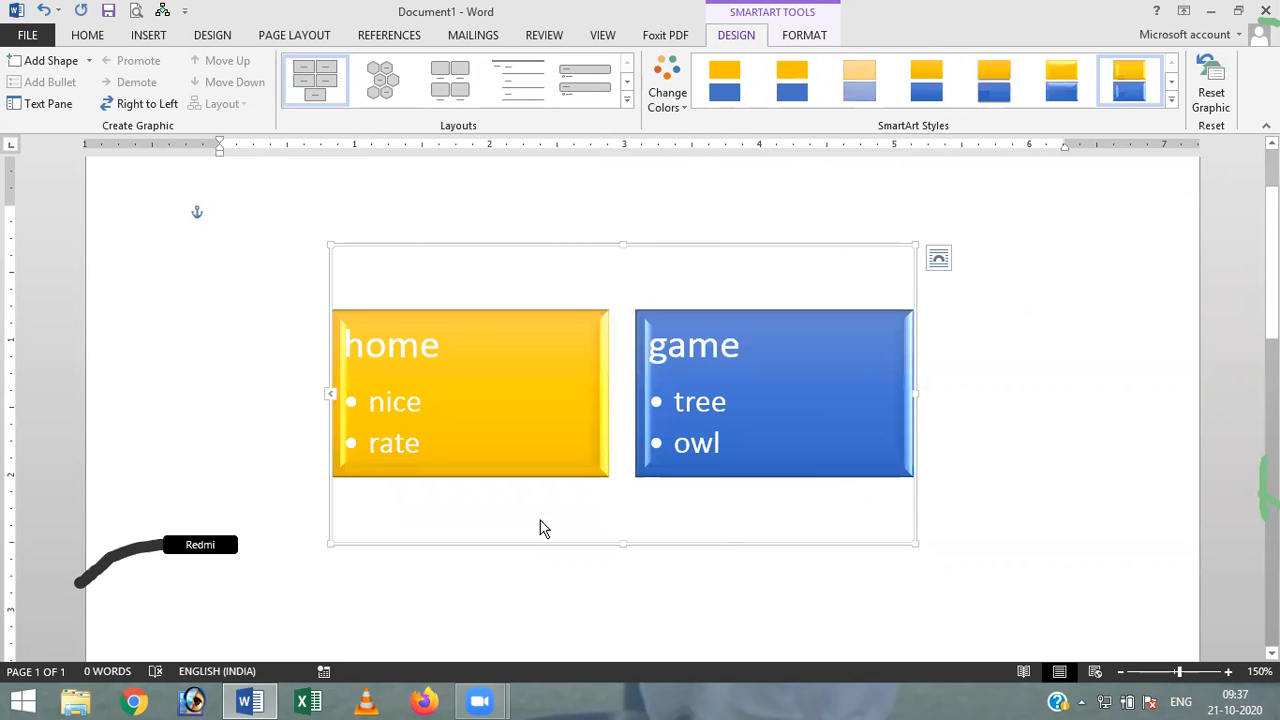
Step: Add a third box to the SmartArt graphic with one empty bullet under it, and briefly show its text outline
left_click(47, 63)
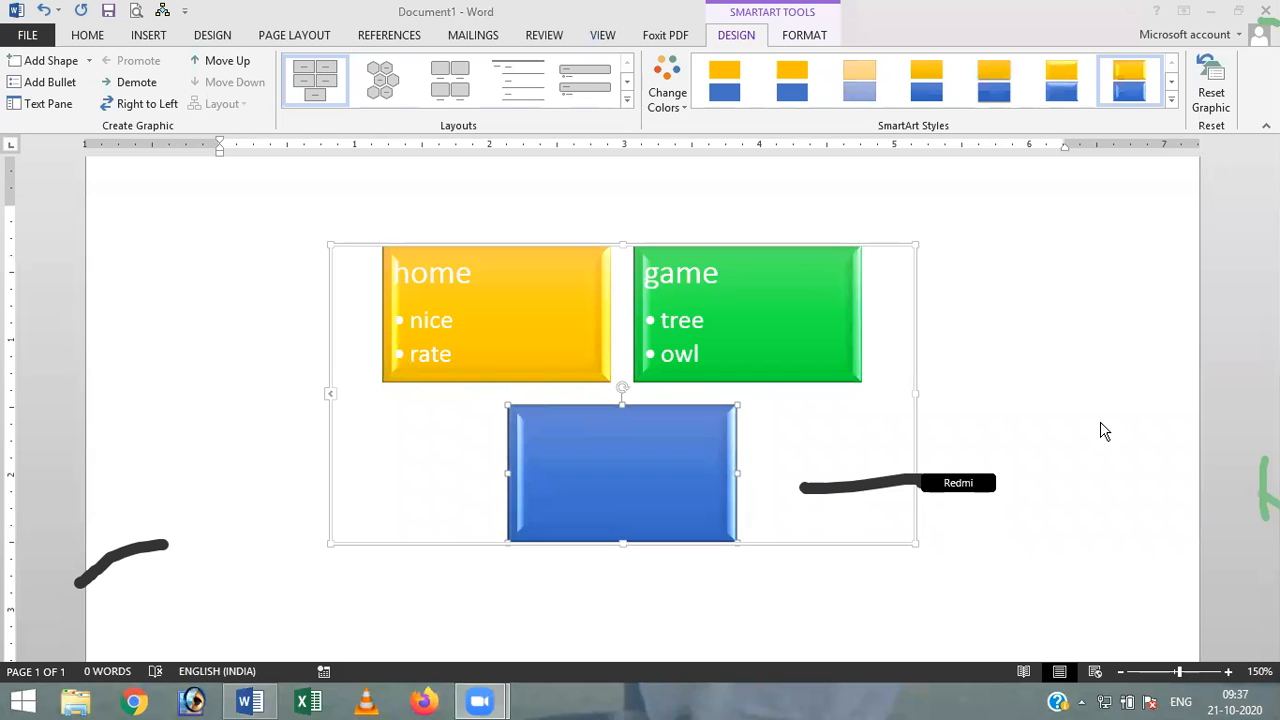
left_click(48, 88)
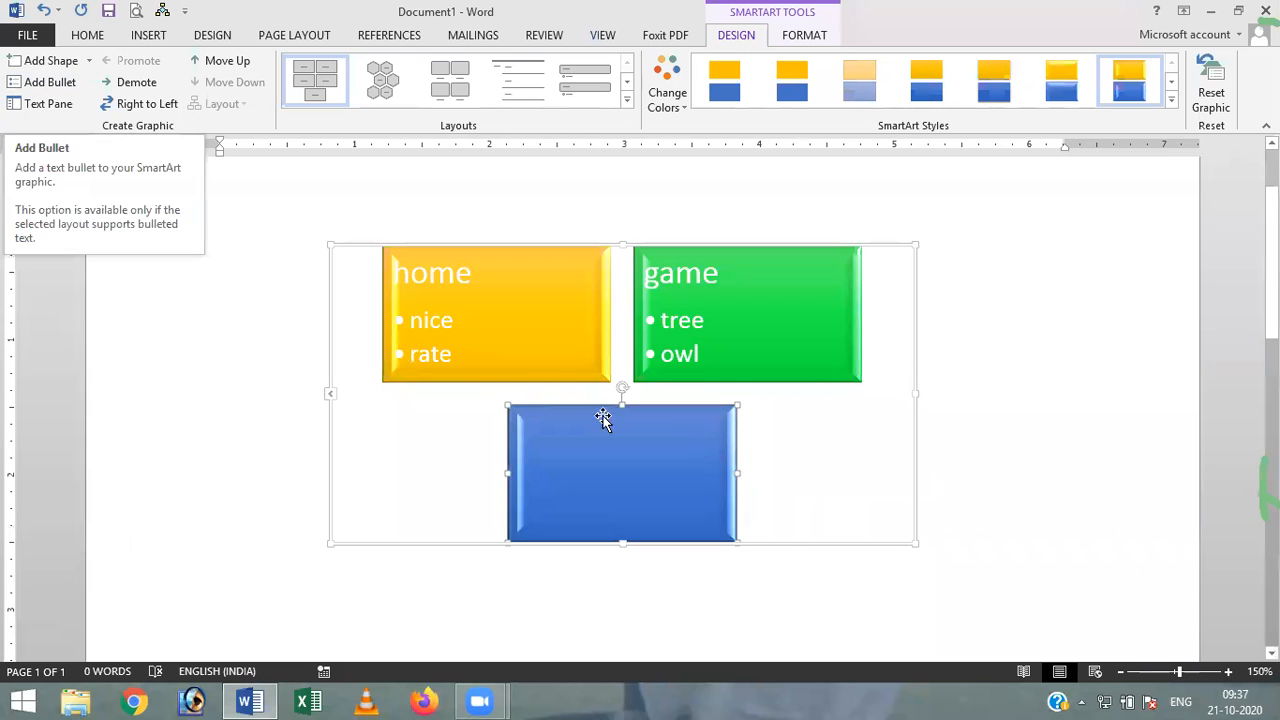
left_click(62, 86)
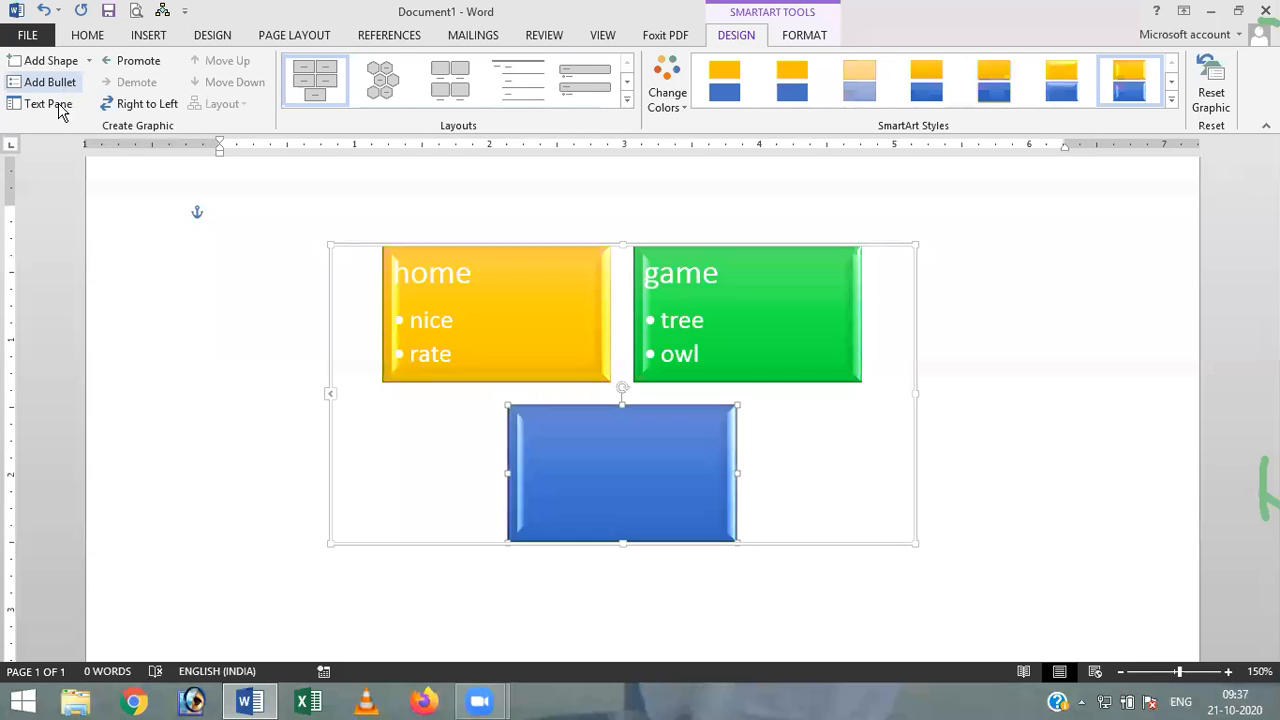
left_click(48, 104)
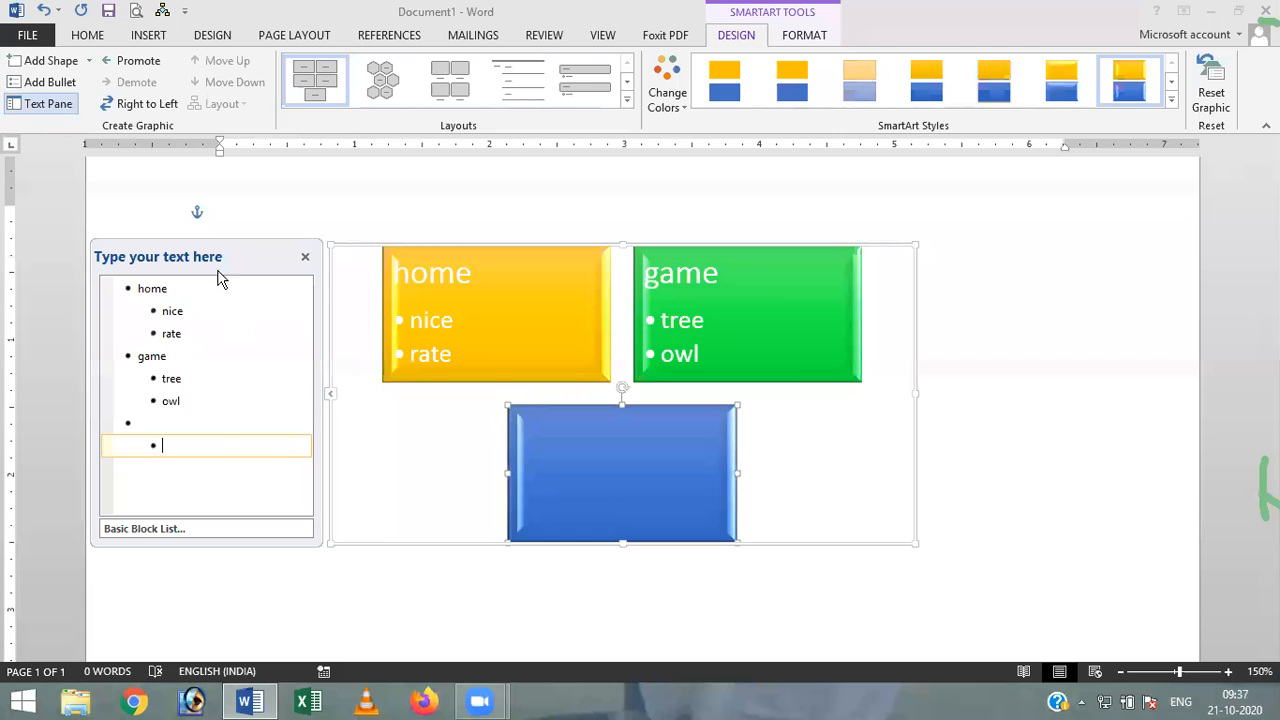
left_click(305, 257)
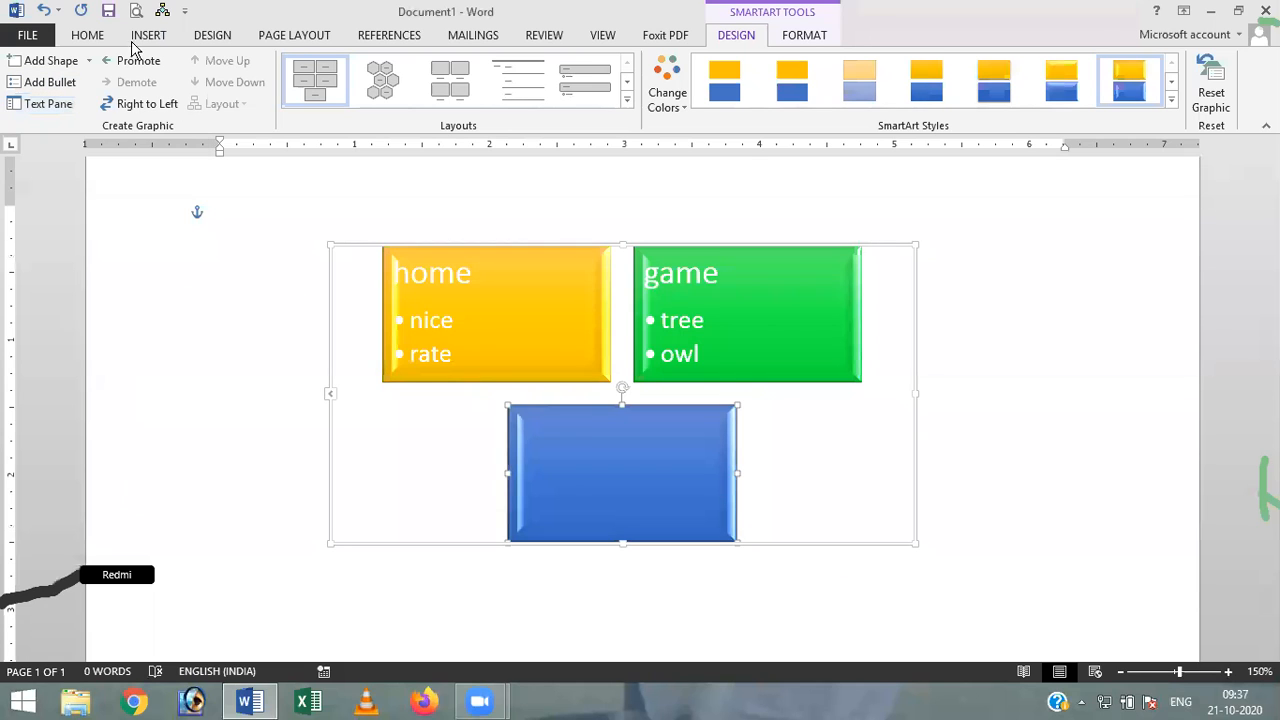
Step: Switch the SmartArt graphic's direction to right-to-left, toggling it back once to compare the box order
left_click(147, 104)
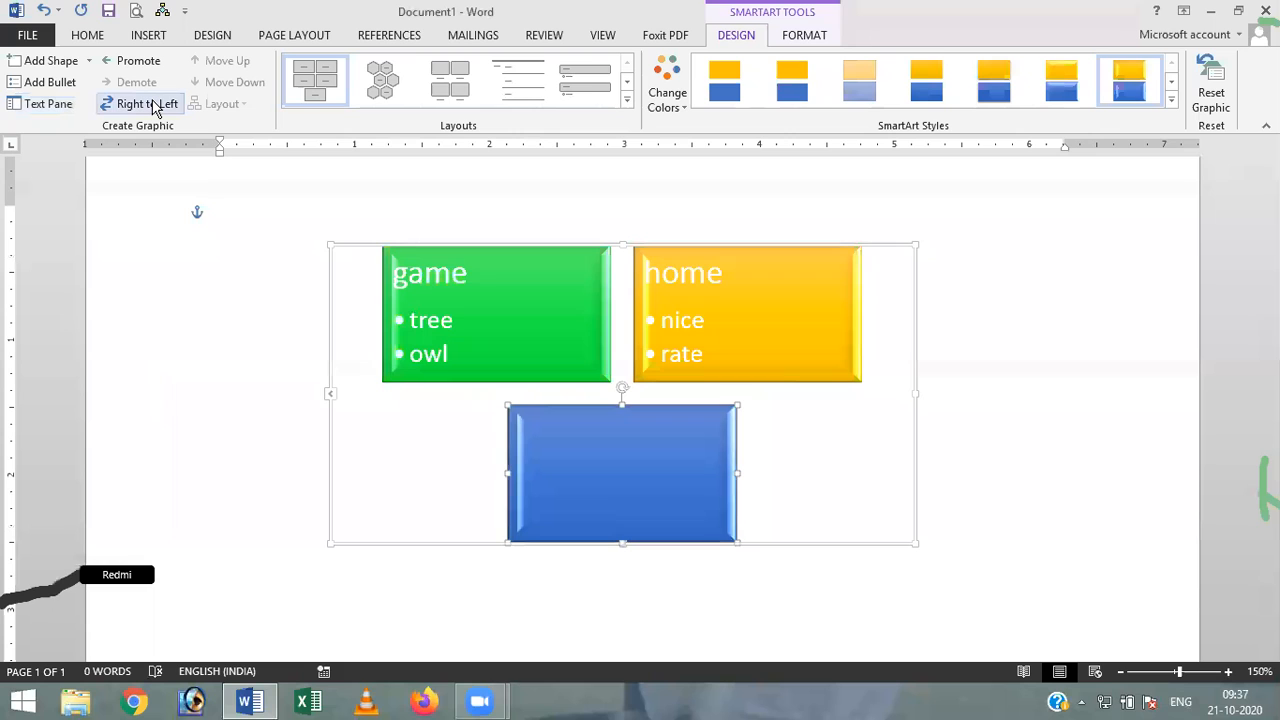
left_click(153, 108)
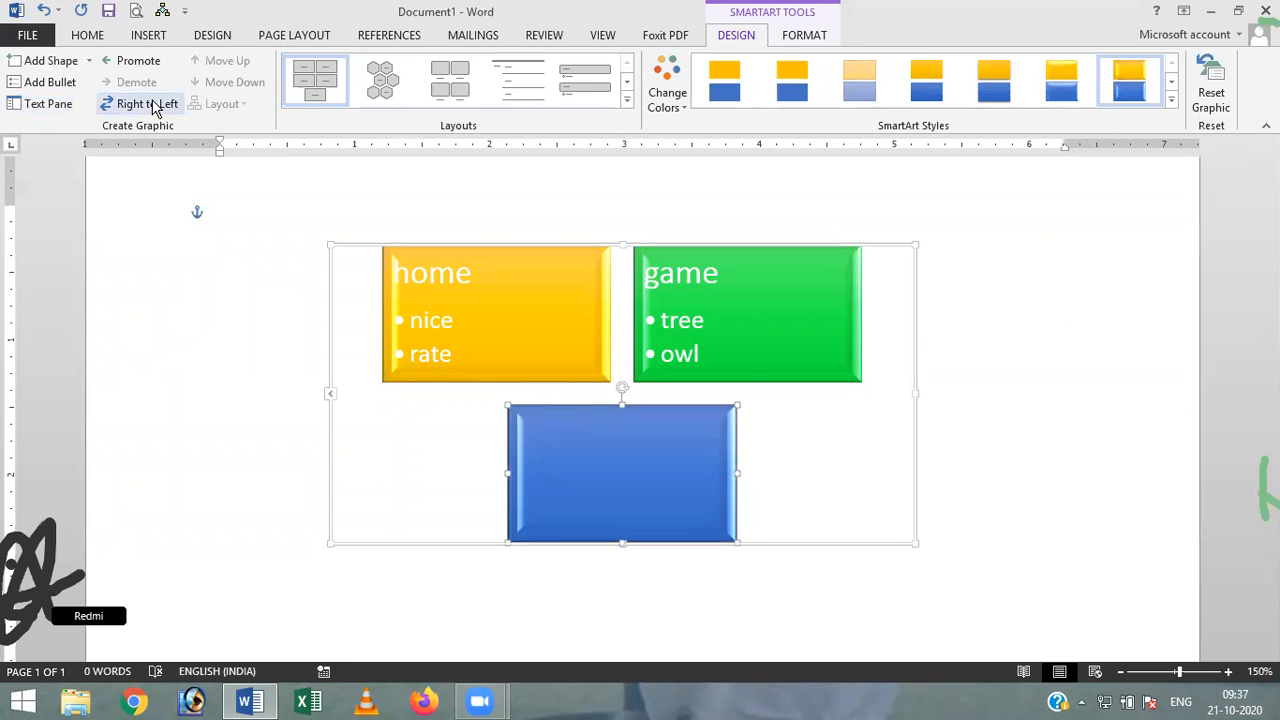
left_click(153, 105)
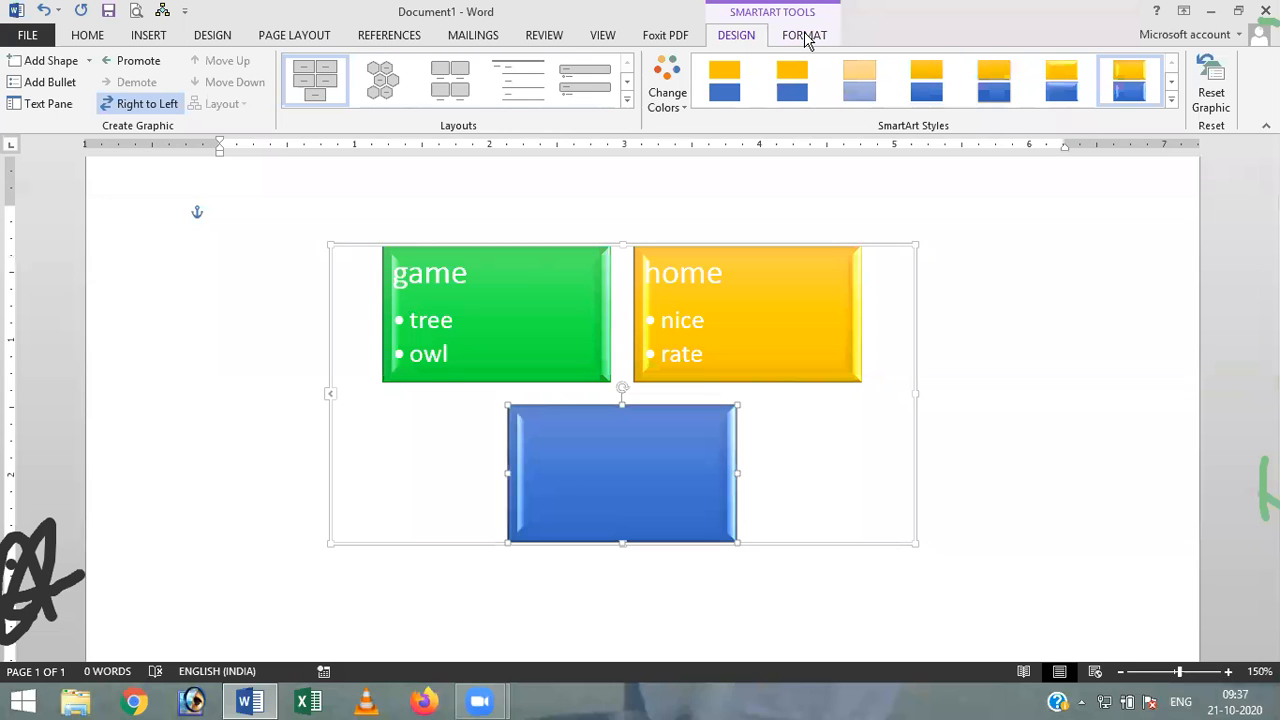
Step: Fill the background of the whole SmartArt graphic with standard yellow
left_click(806, 38)
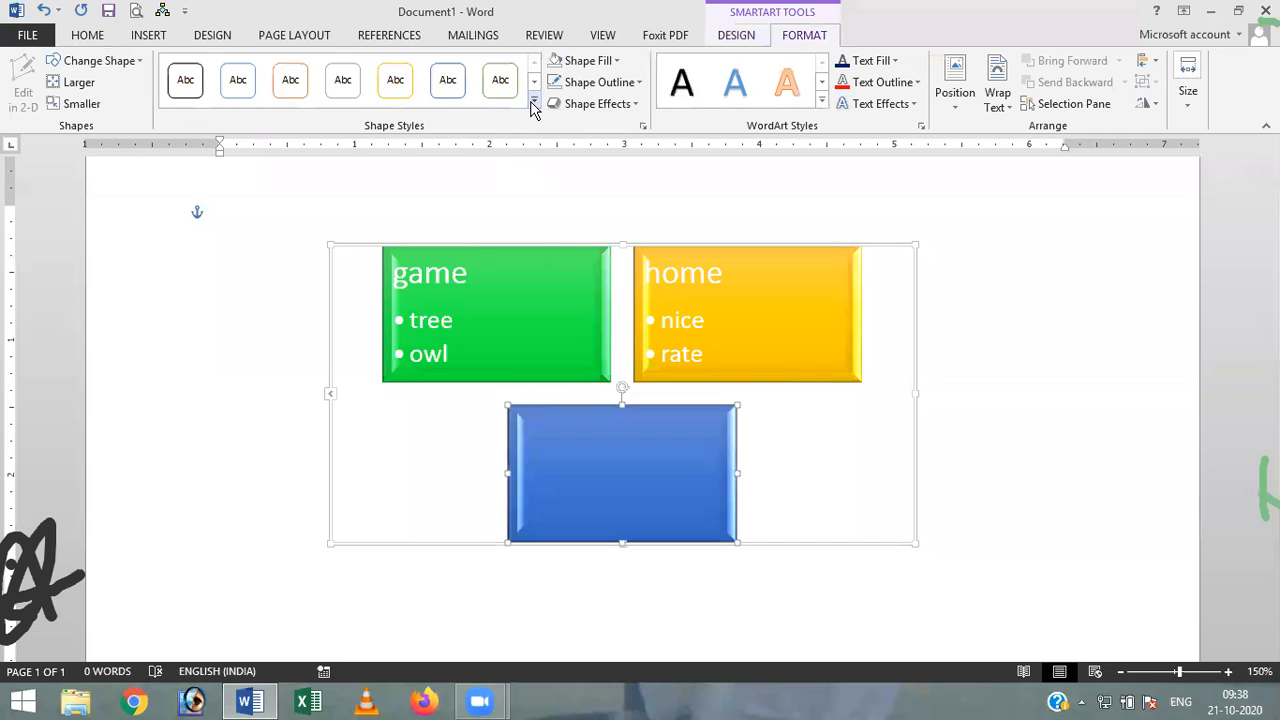
left_click(534, 104)
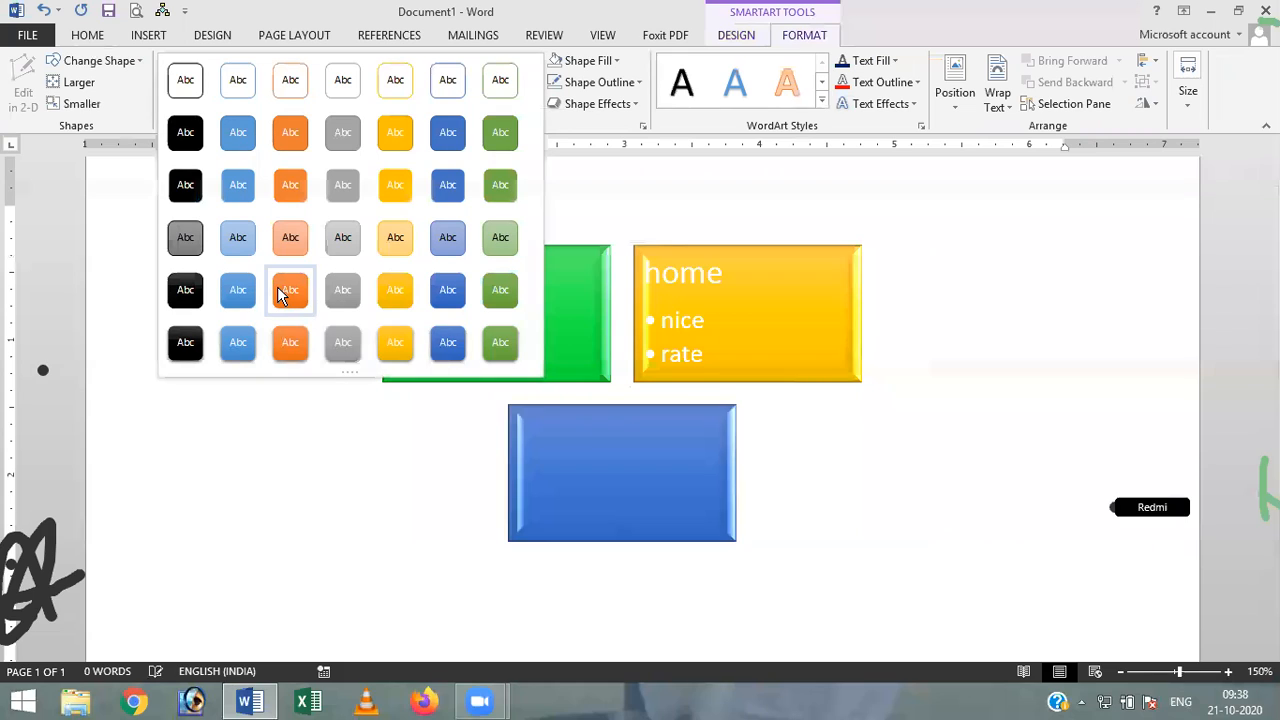
left_click(884, 510)
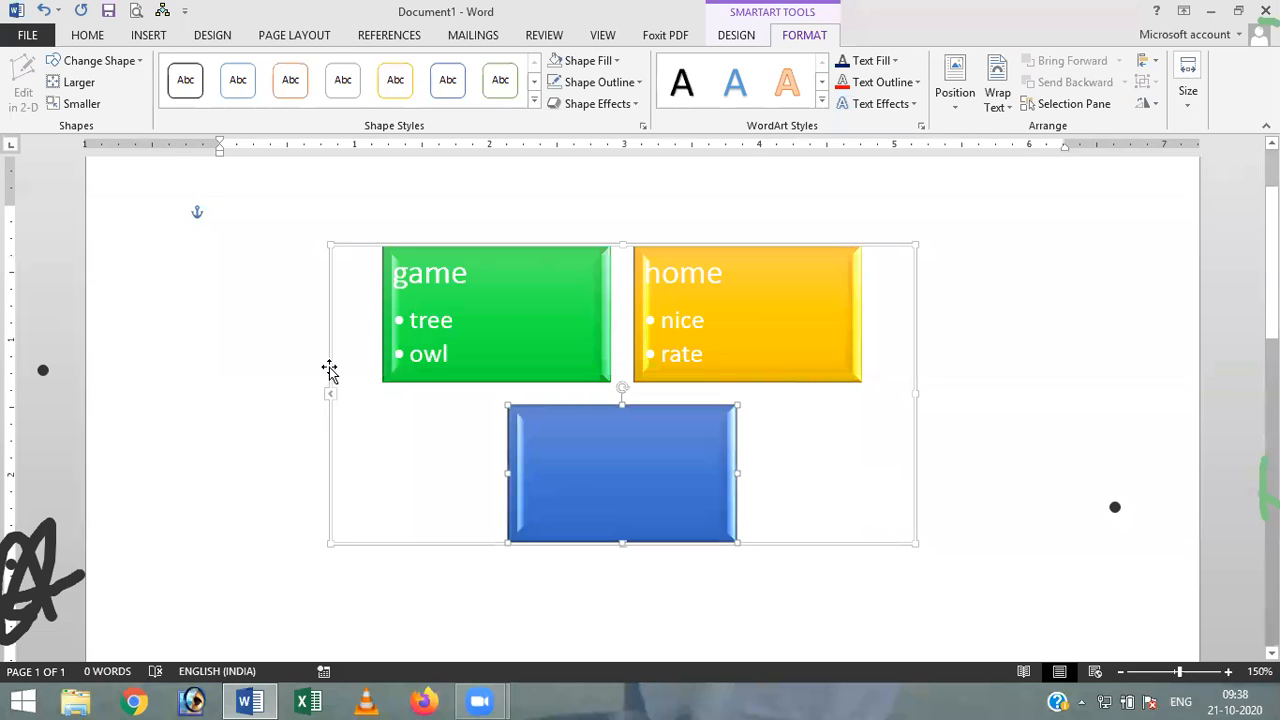
left_click(340, 246)
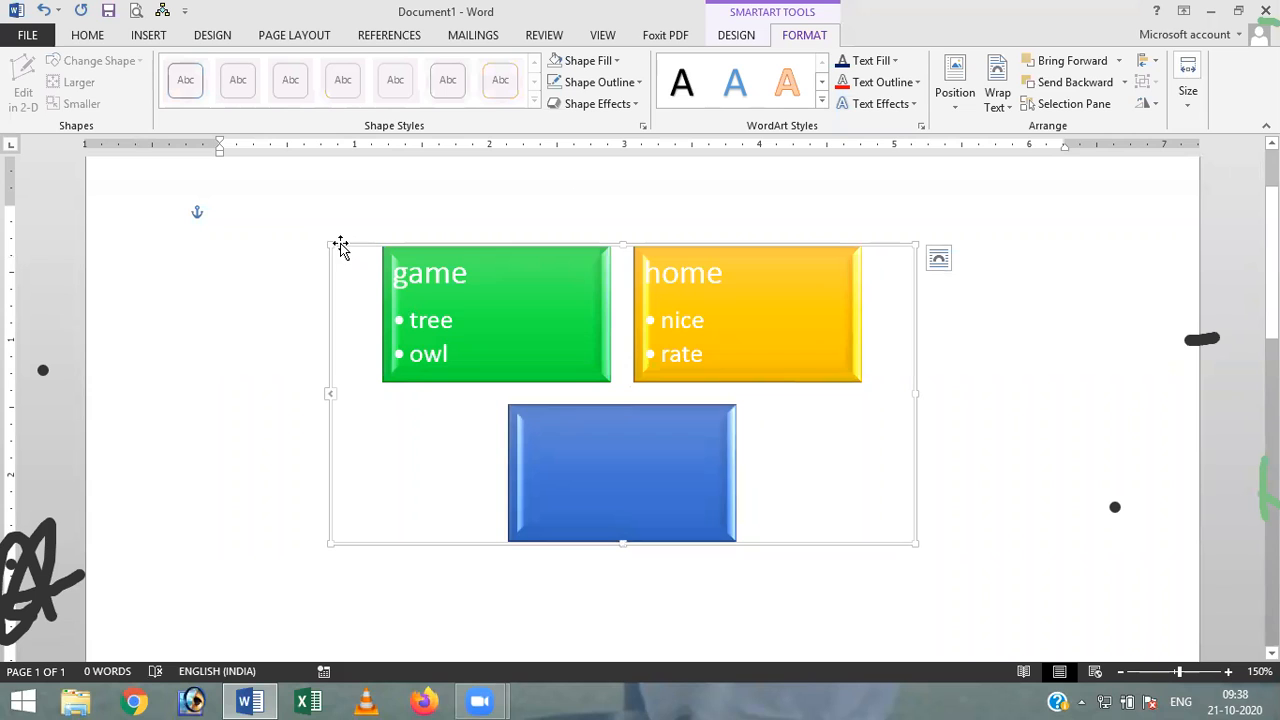
left_click(617, 61)
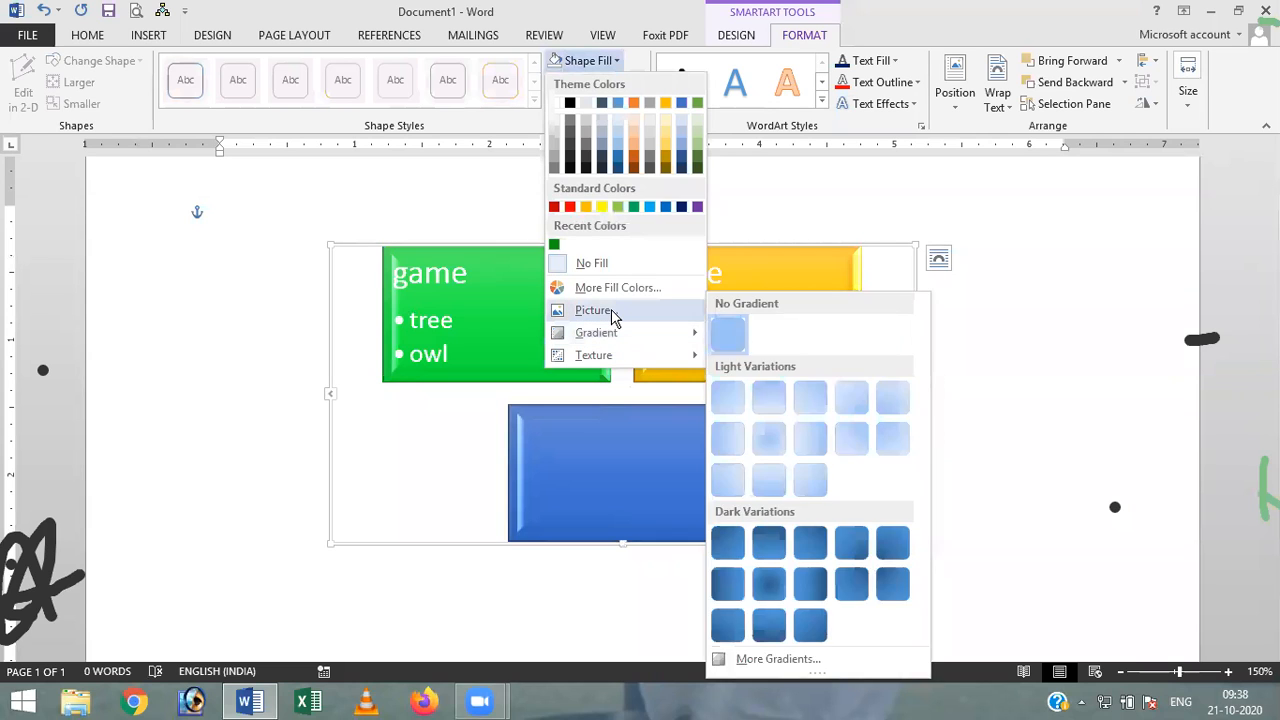
left_click(602, 206)
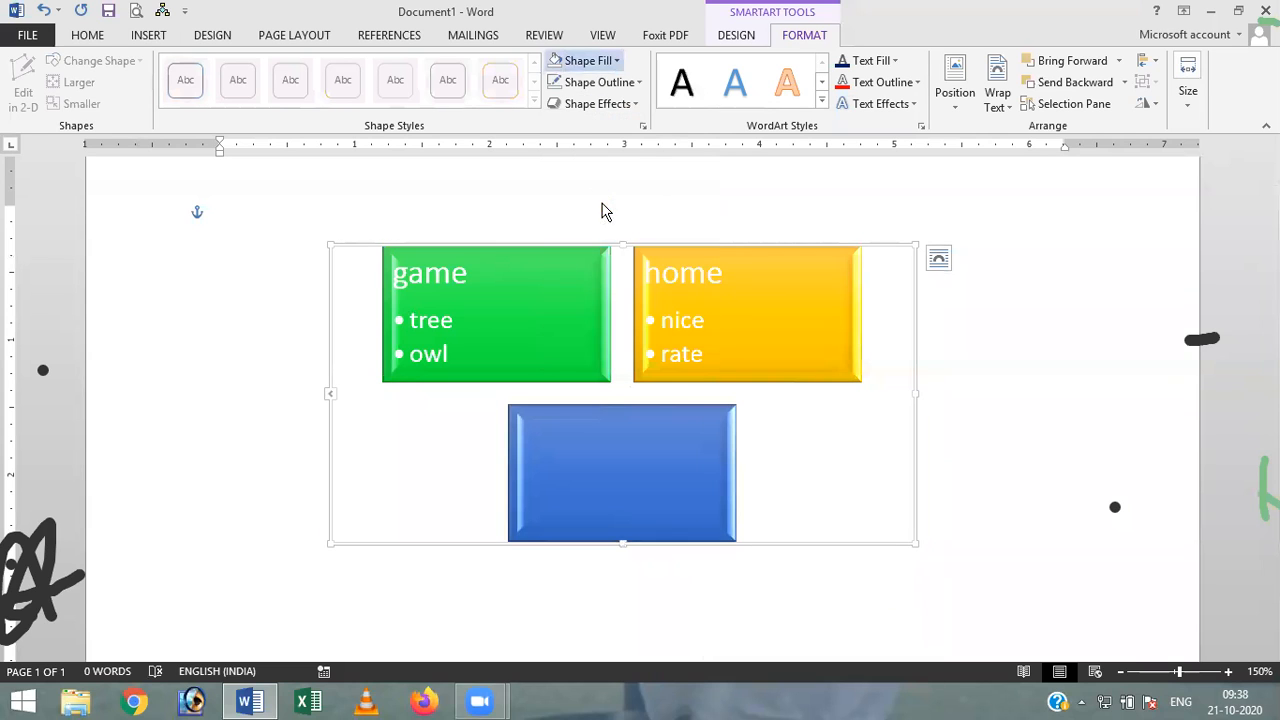
Step: Fill the SmartArt graphic's background with the turbaned man's portrait picture stored on the computer
left_click(617, 61)
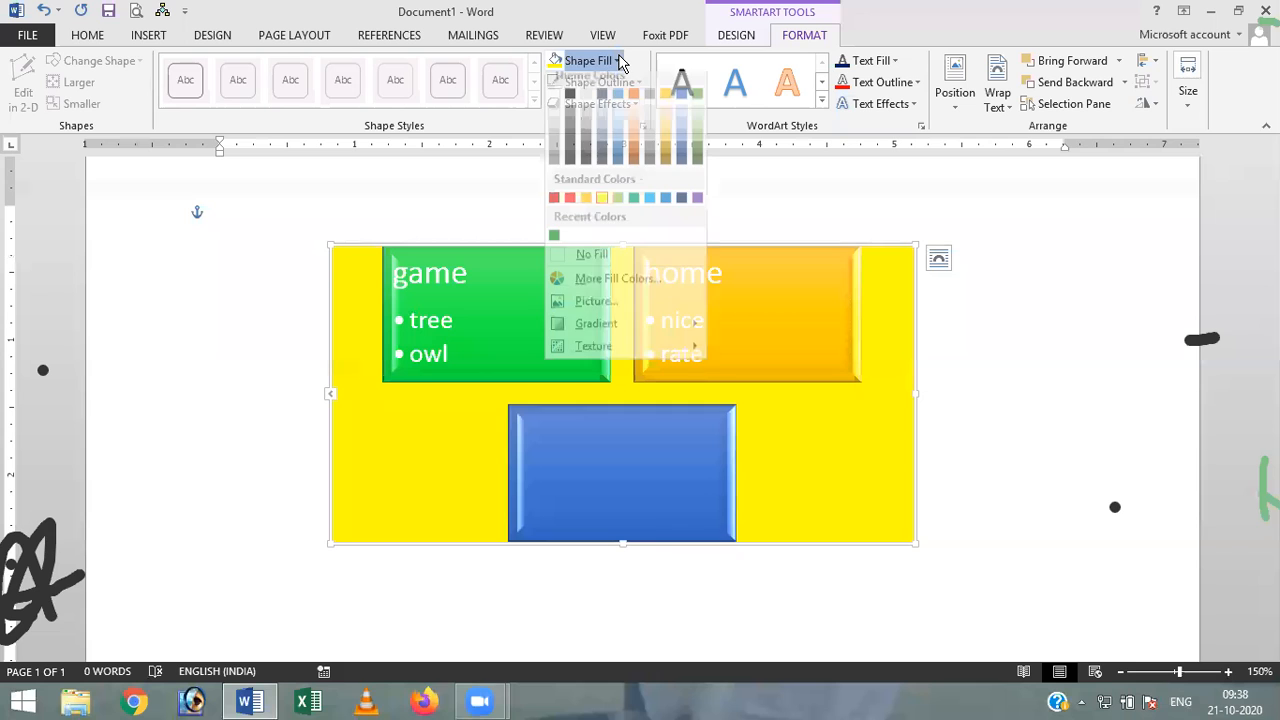
left_click(597, 311)
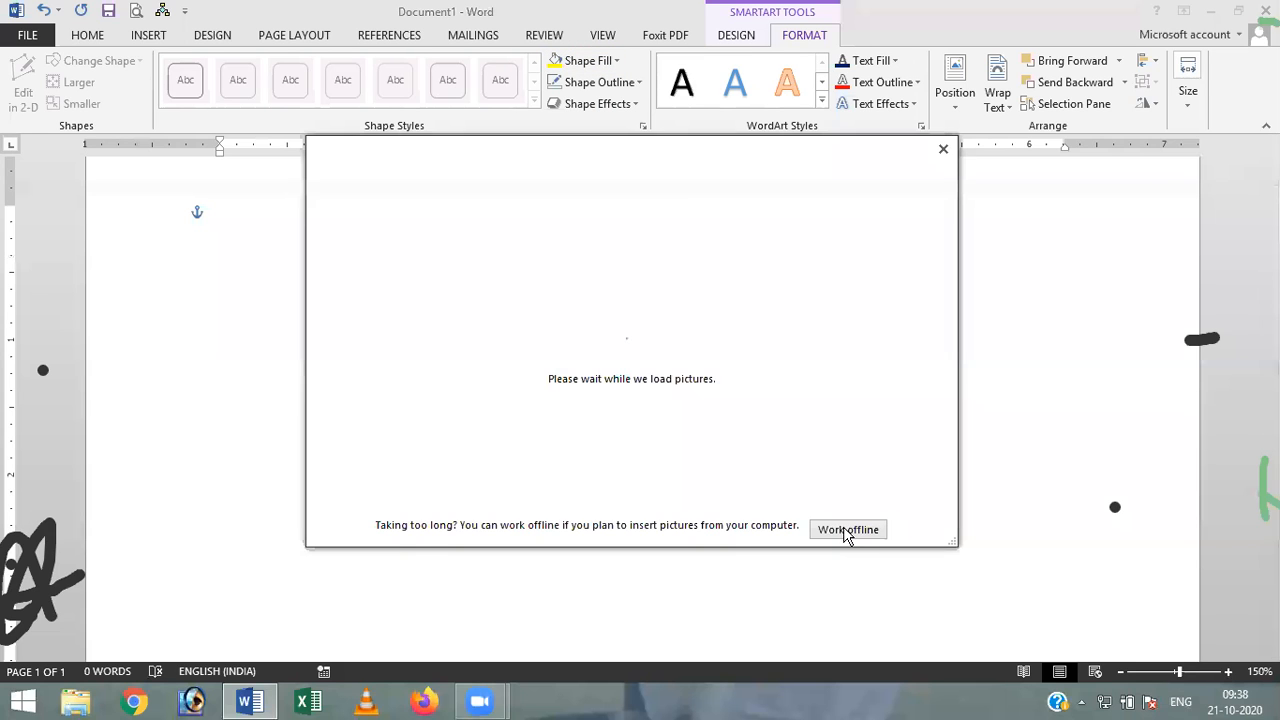
left_click(847, 530)
left_click(476, 420)
left_click(476, 420)
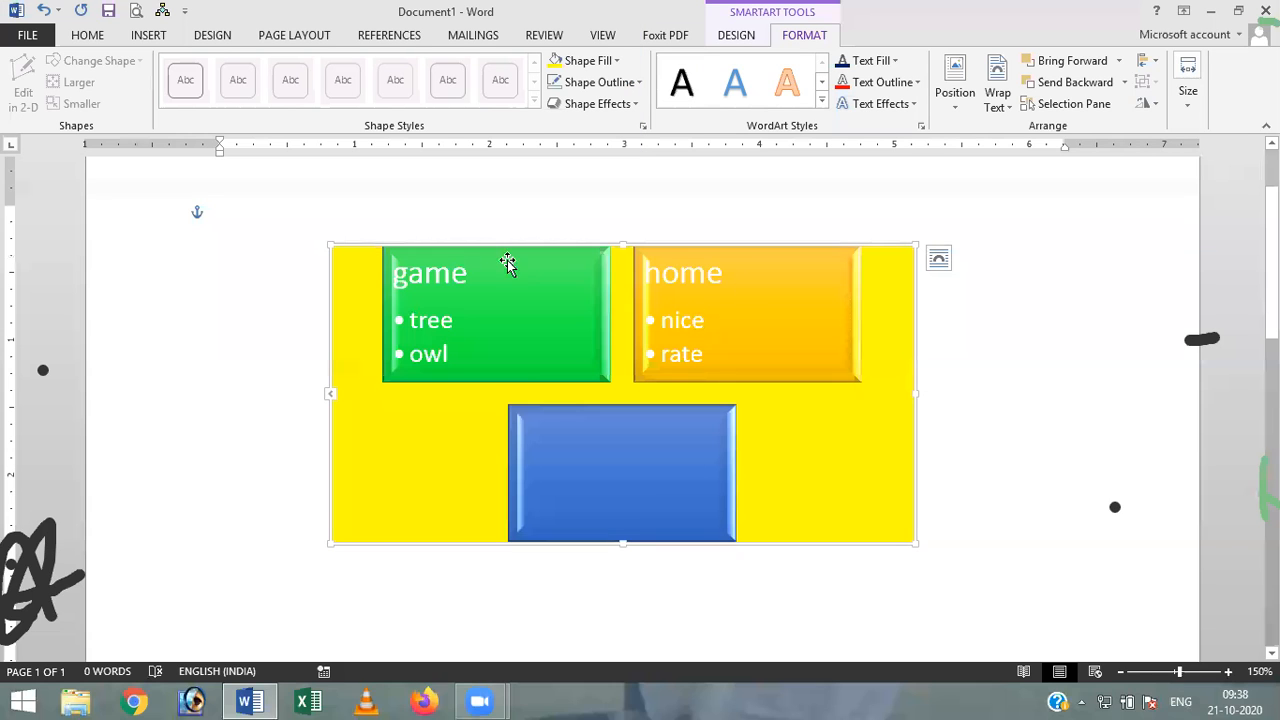
Step: Give the SmartArt graphic a standard red outline and apply the first preset shape effect in the second row
left_click(637, 83)
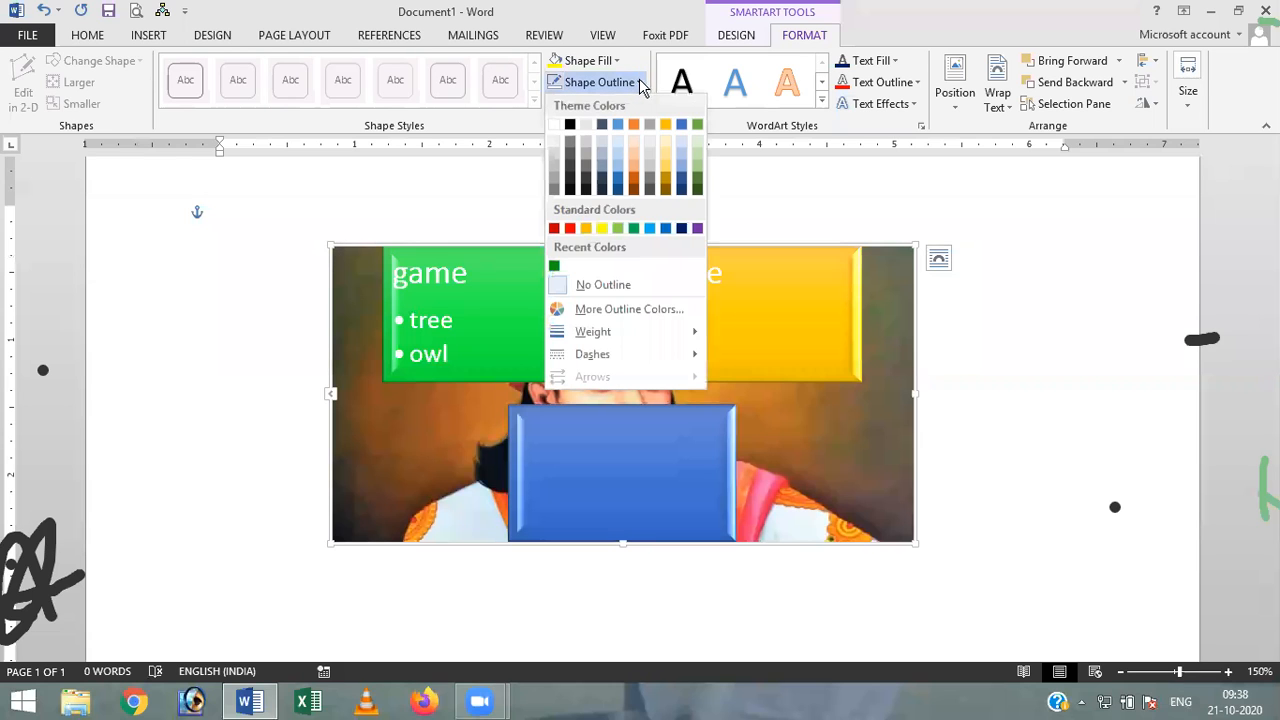
left_click(572, 230)
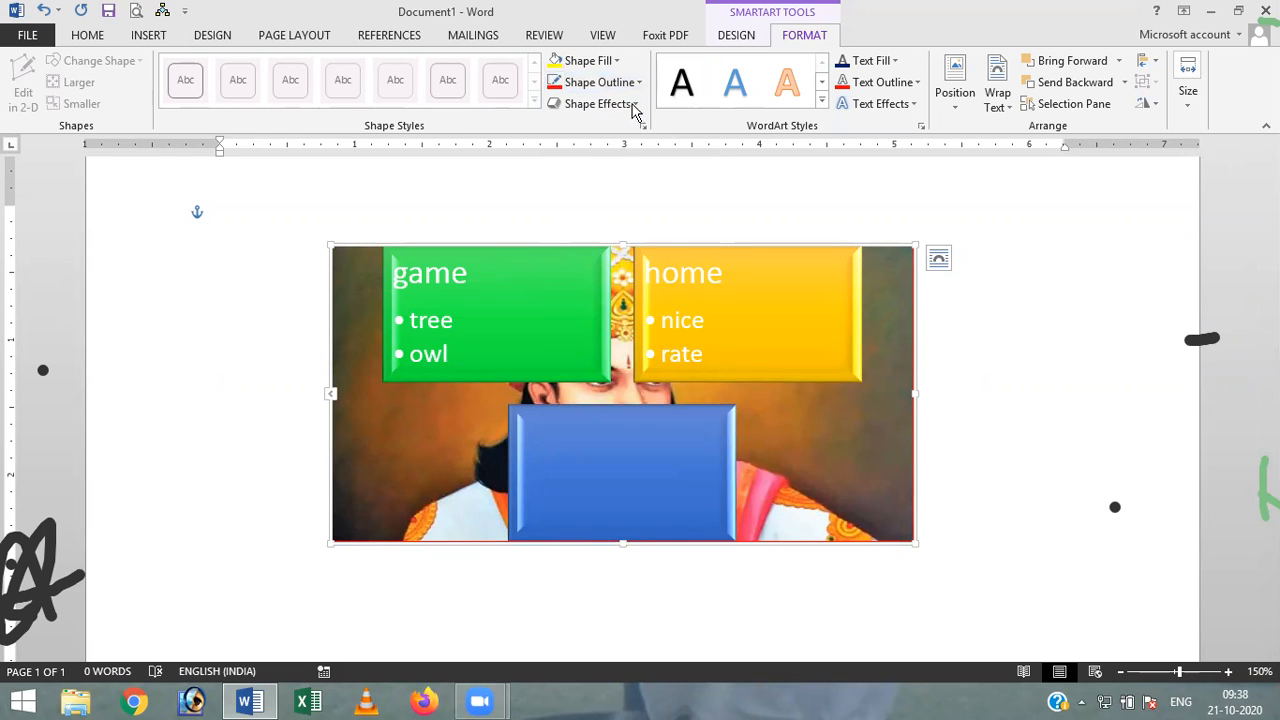
left_click(598, 104)
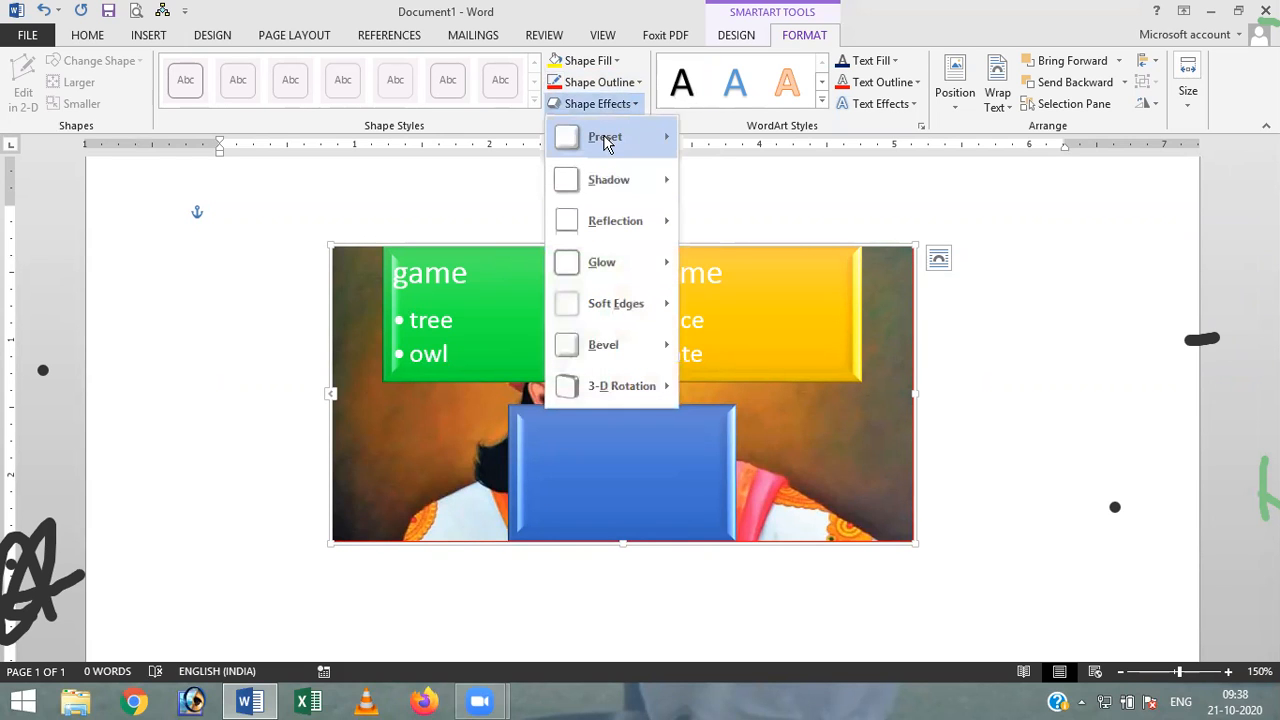
mouse_move(605, 137)
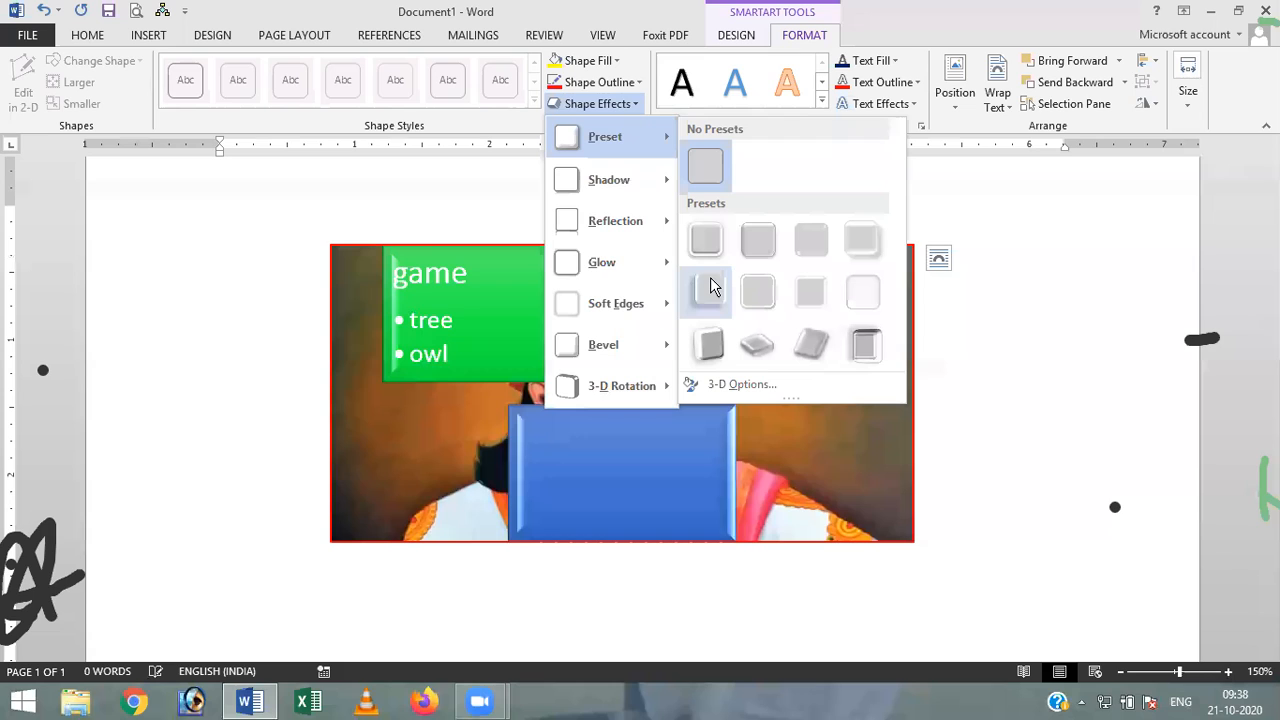
left_click(710, 287)
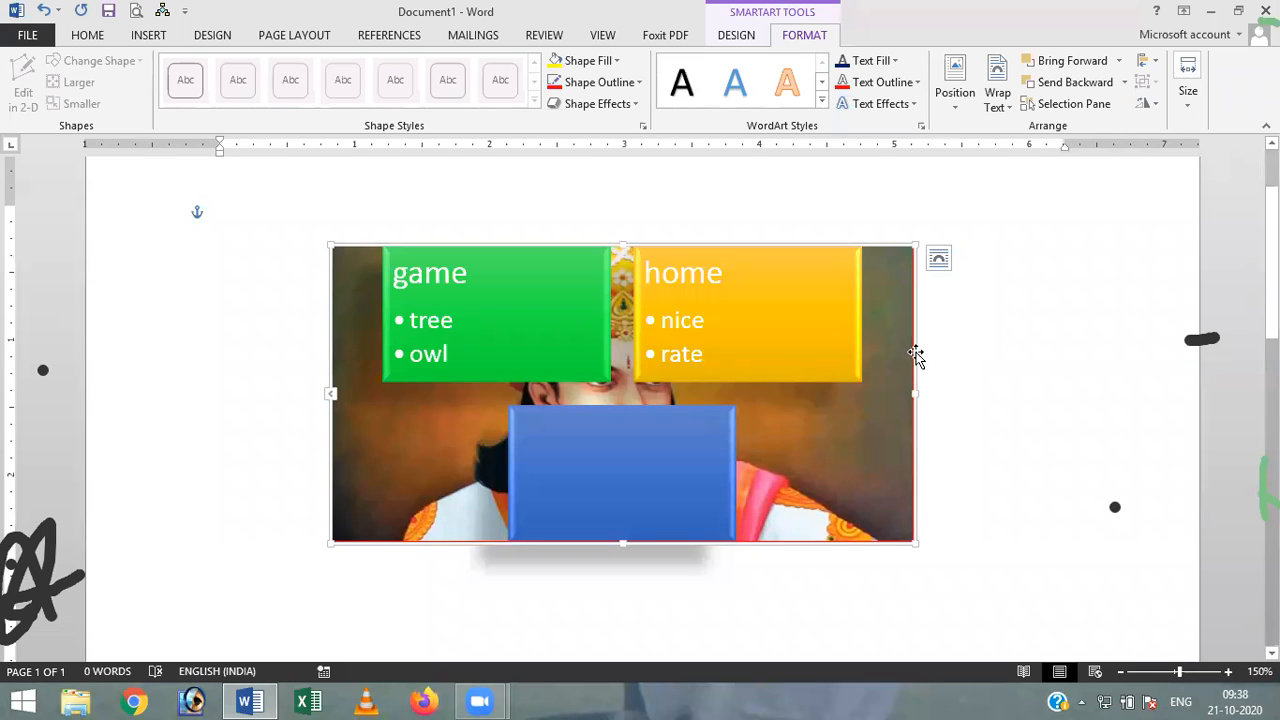
left_click(480, 287)
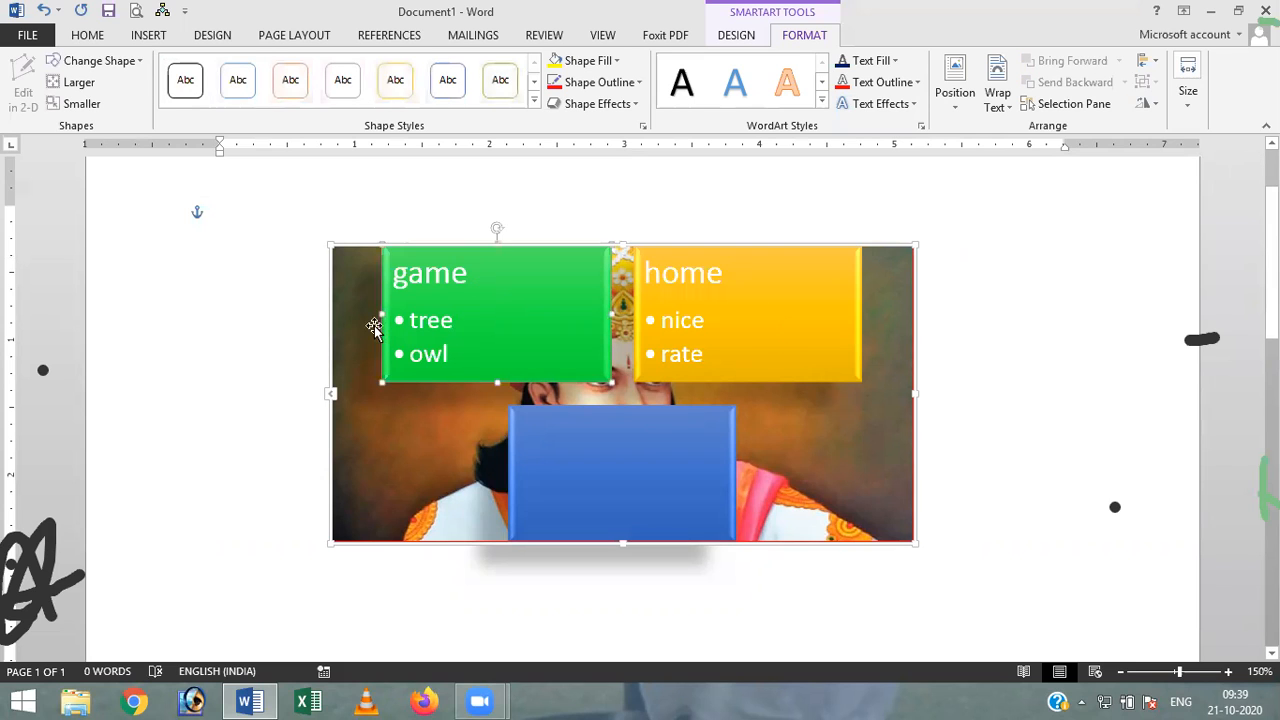